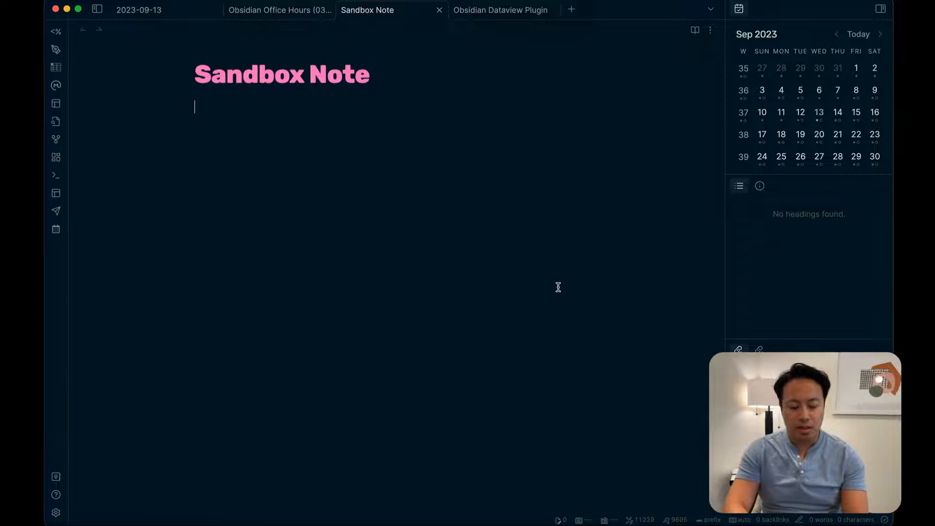
Find and open the "Obsidian Office Hours (Series)" note by its alias, searching for "ooh ser".
key("super+o")
type("Obsidian s")
key("BackSpace")
type("off")
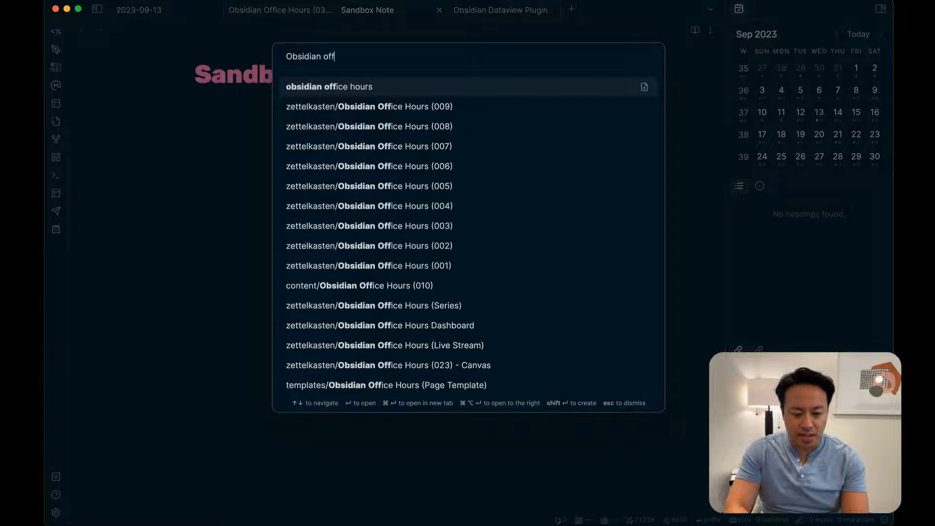
type("iceh ours serie")
key("super+a")
type("ooh ")
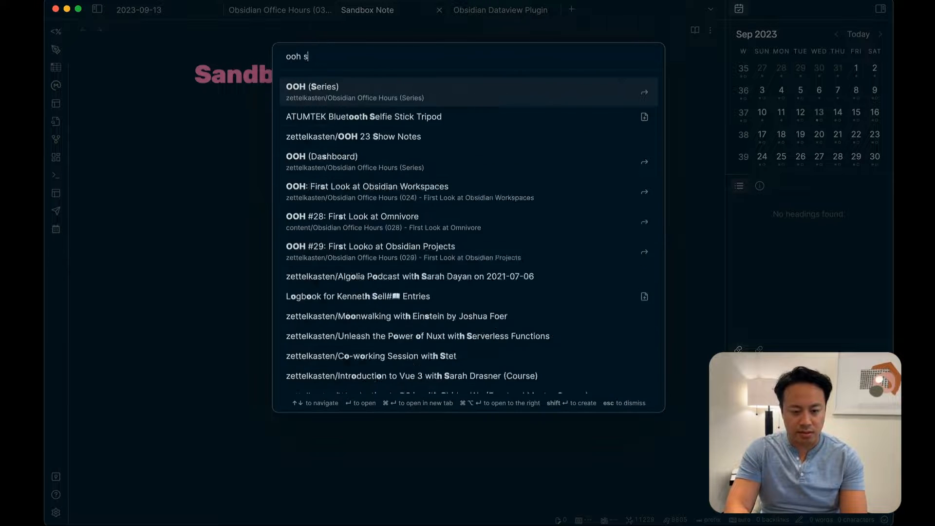
type("ser")
key("Return")
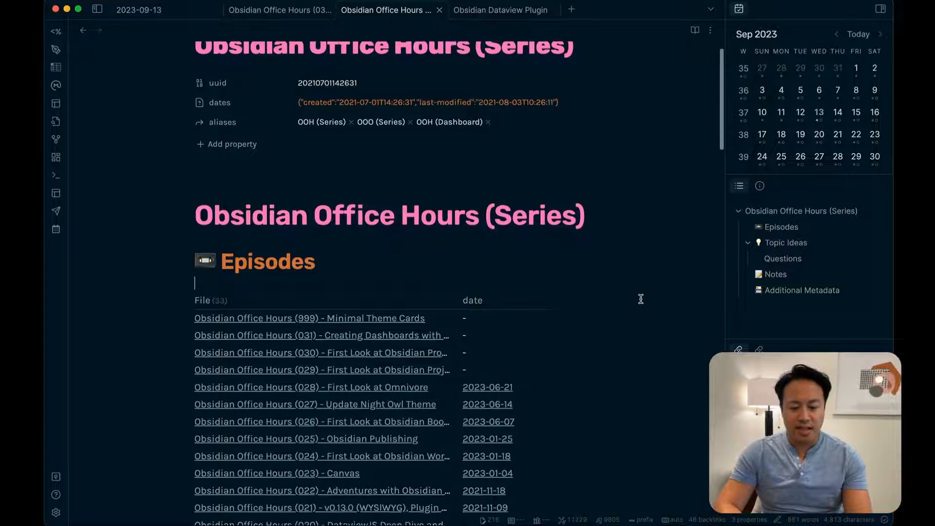
Delete the duplicate "Obsidian Office Hours (Series)" heading above the Episodes section of the note.
scroll(641, 299, "up", 1)
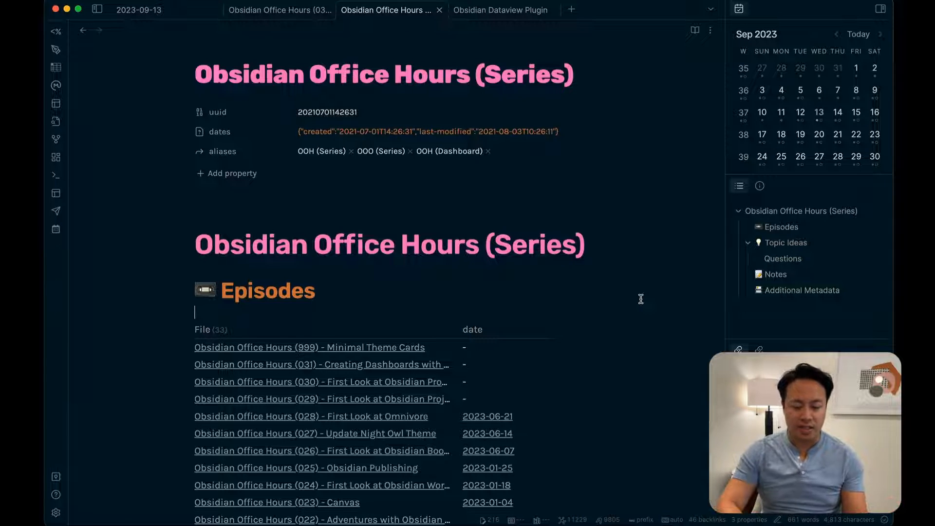
scroll(633, 363, "down", 2)
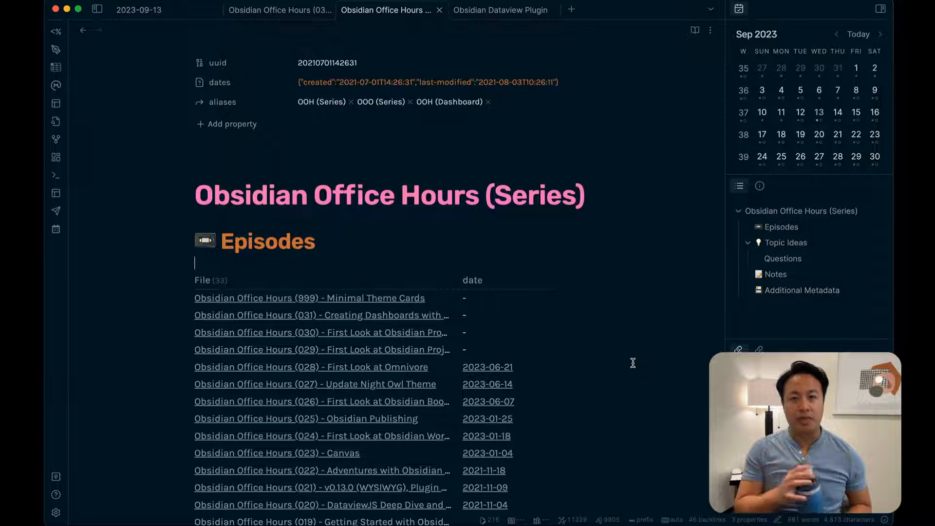
scroll(633, 363, "up", 2)
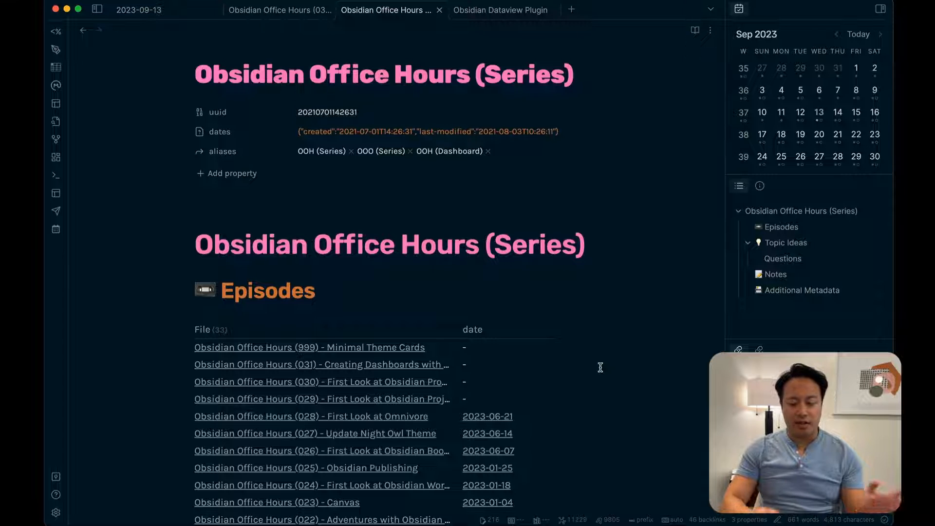
left_click(545, 238)
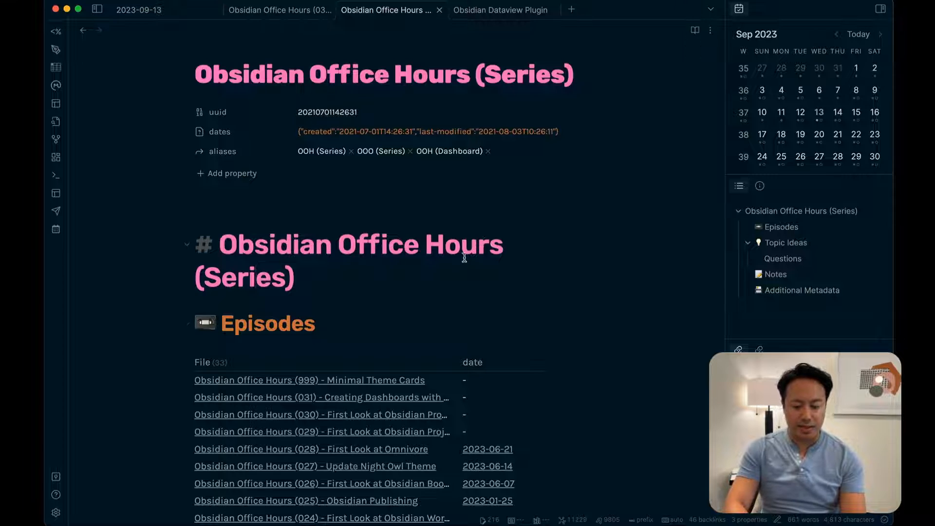
key("super+d")
key("BackSpace")
Widen the sidebar holding the calendar and outline, and enlarge its backlinks pane to show more linked mentions.
scroll(594, 366, "down", 4)
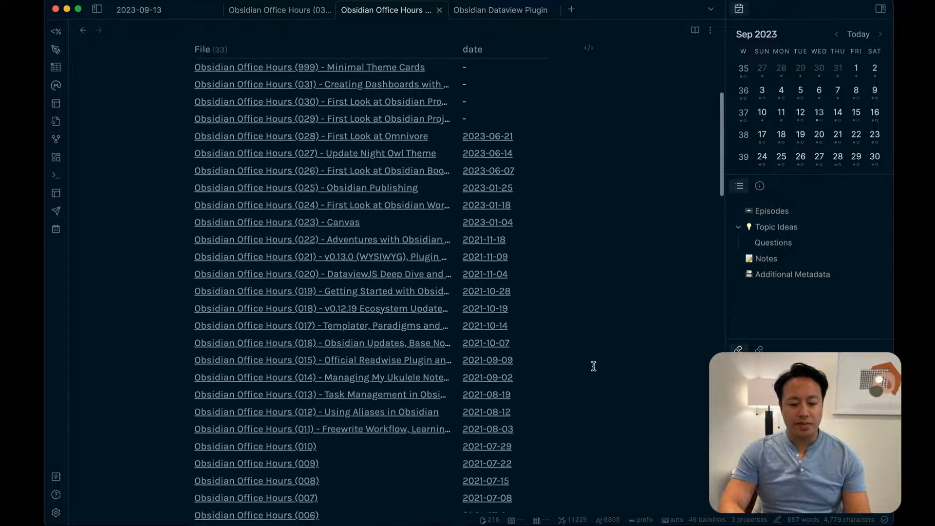
scroll(605, 388, "up", 3)
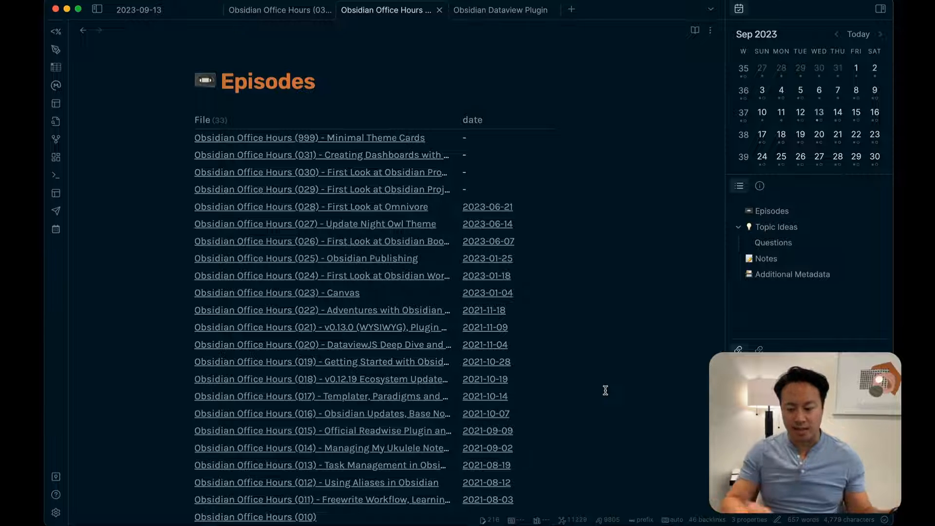
left_click_drag(725, 317, 664, 317)
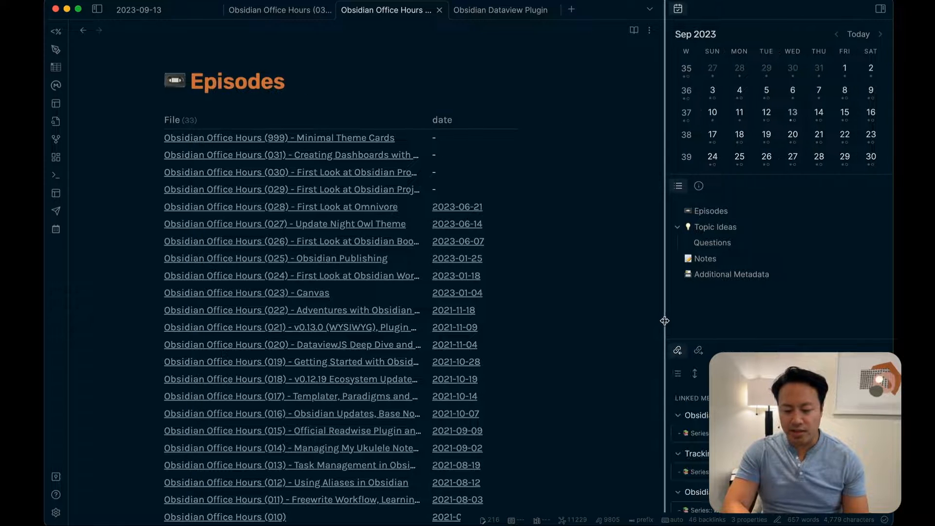
left_click_drag(718, 339, 720, 297)
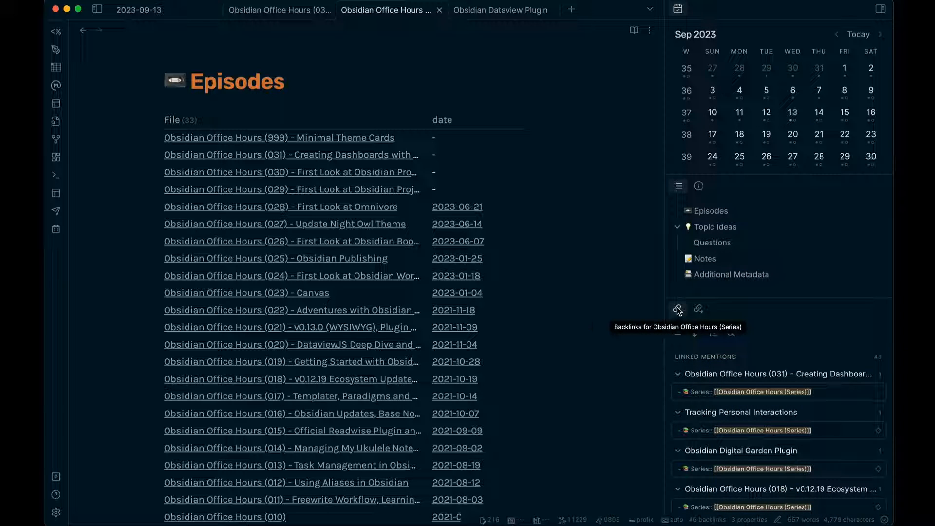
key("super+shift+f")
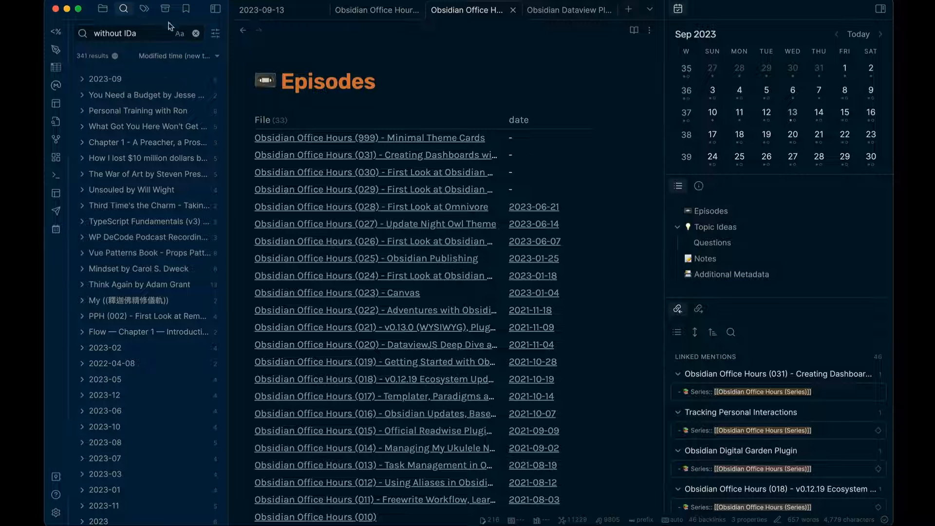
key("super+alt+b")
key("super+b")
key("super+alt+b")
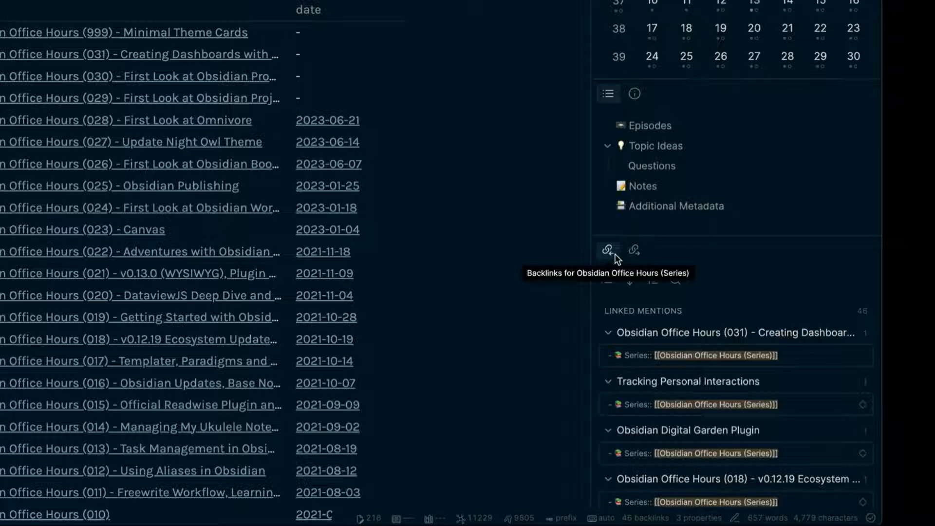
Open the series note's local graph beside the note and hide the sidebar with the calendar and backlinks.
scroll(696, 408, "down", 3)
scroll(696, 408, "down", 10)
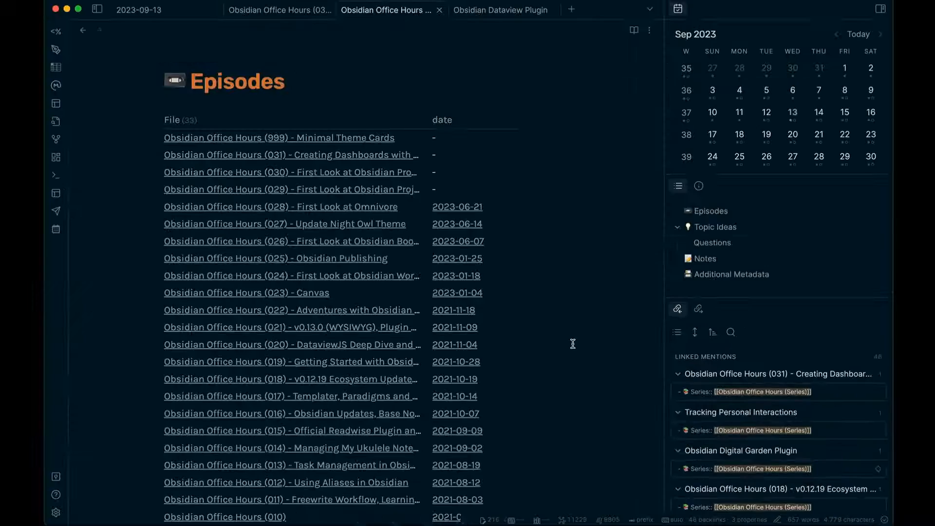
key("super+p")
type("local")
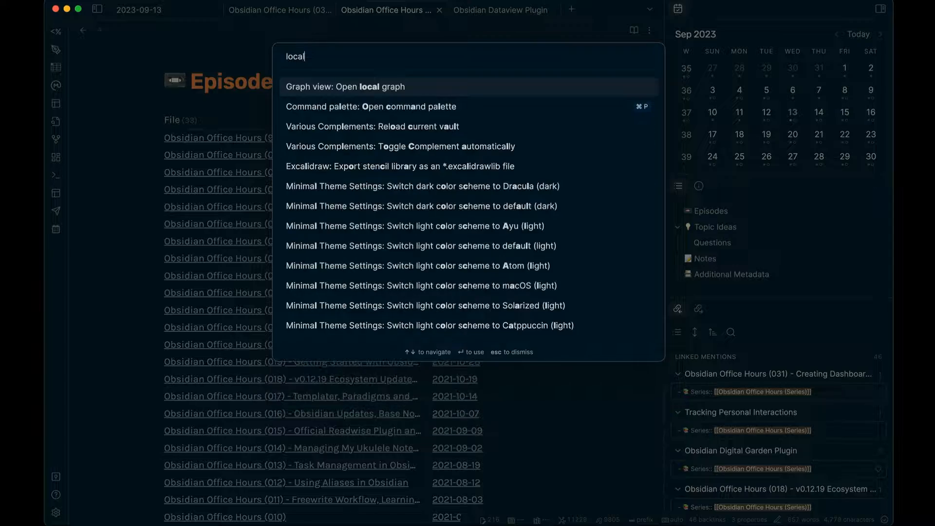
key("Return")
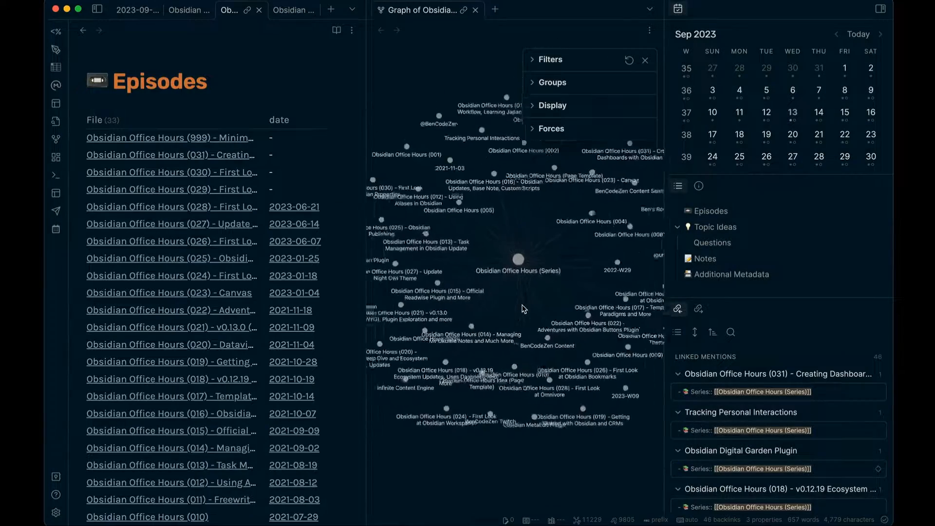
key("super+alt+b")
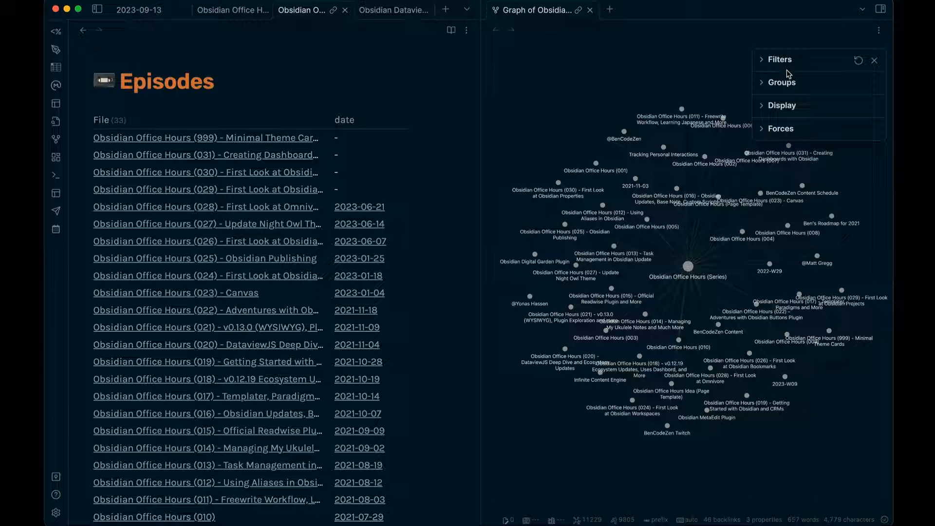
Close the graph pane and reopen the local graph for the series note.
left_click(589, 10)
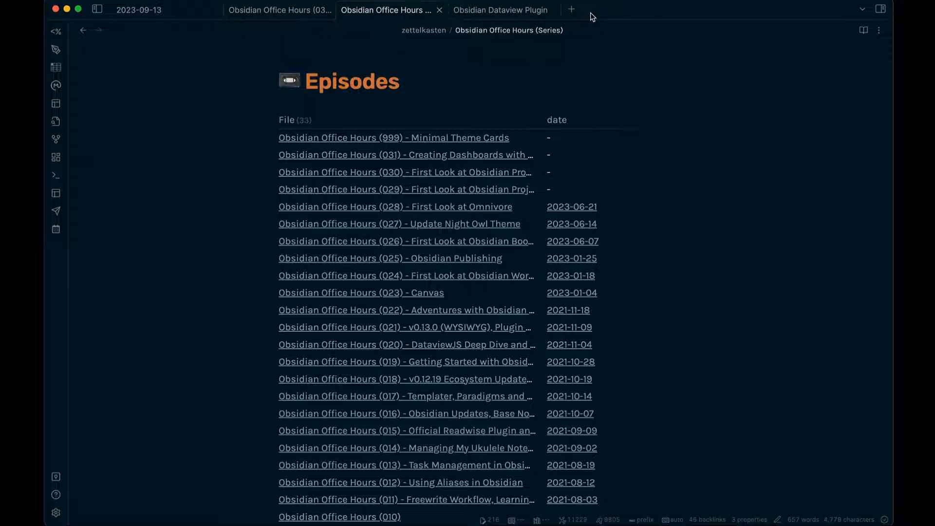
key("super+p")
type("local")
key("Return")
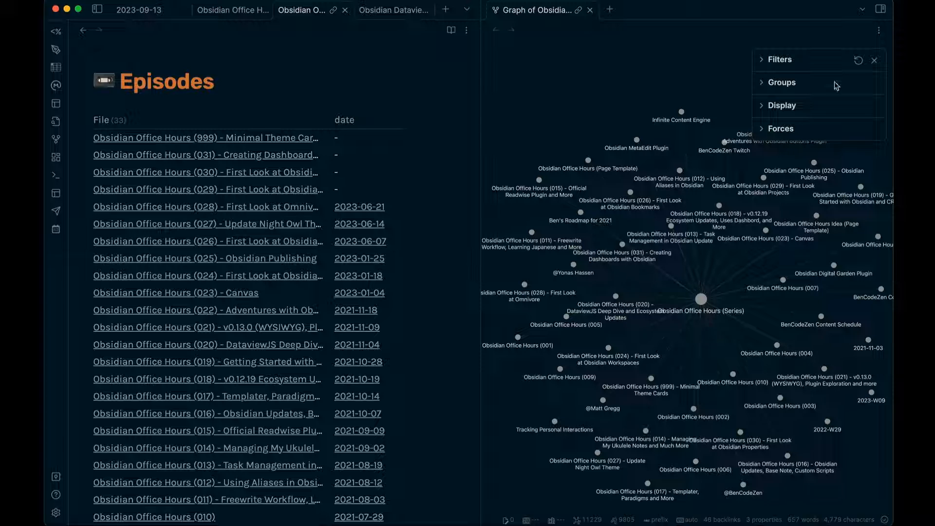
Add a colour group to the local graph with the query #type/content.
left_click(793, 83)
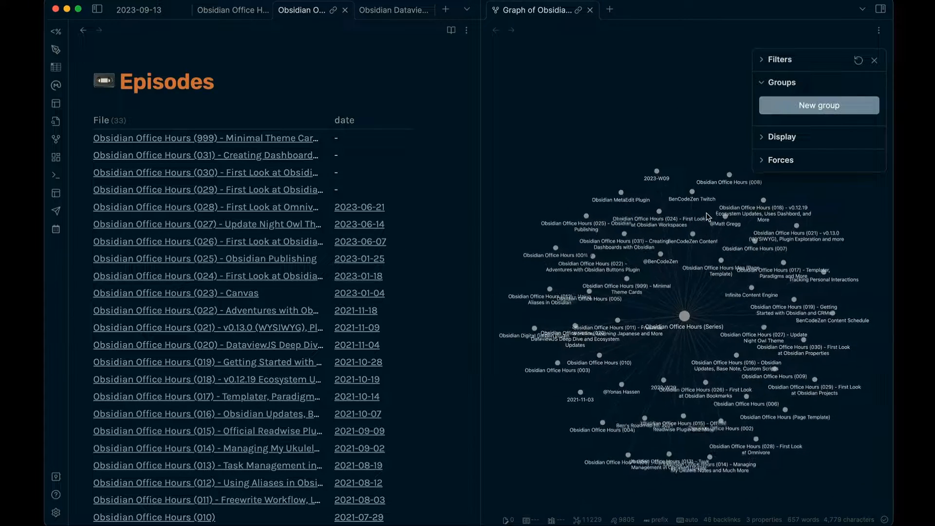
left_click(810, 106)
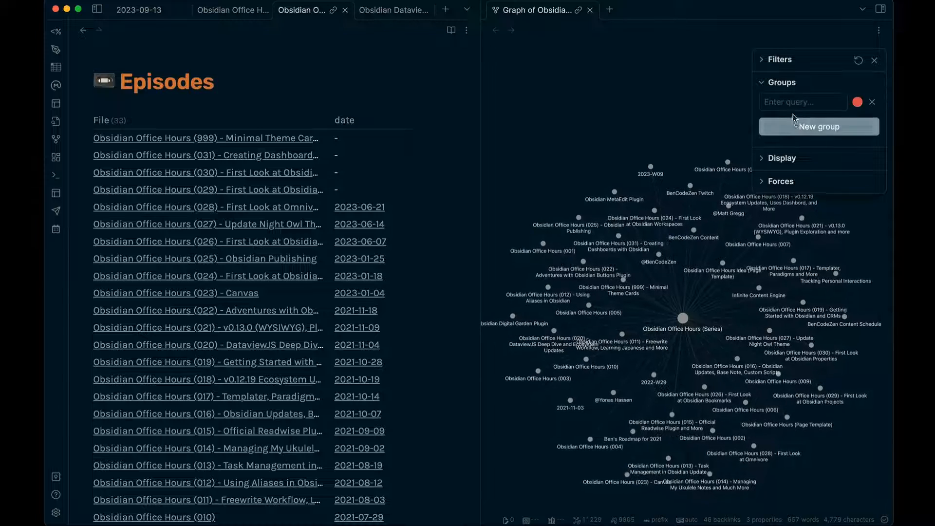
left_click(793, 101)
type("pat")
key("BackSpace")
key("BackSpace")
key("BackSpace")
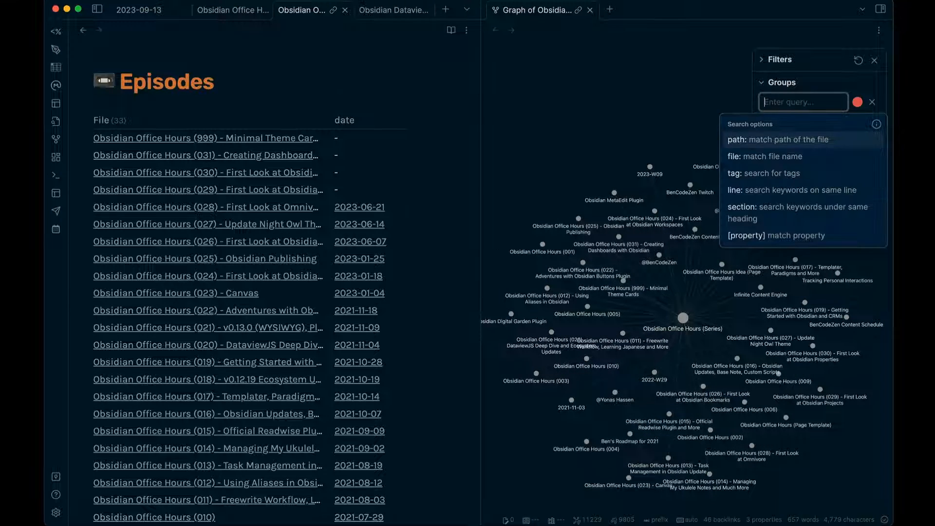
type("#type/content")
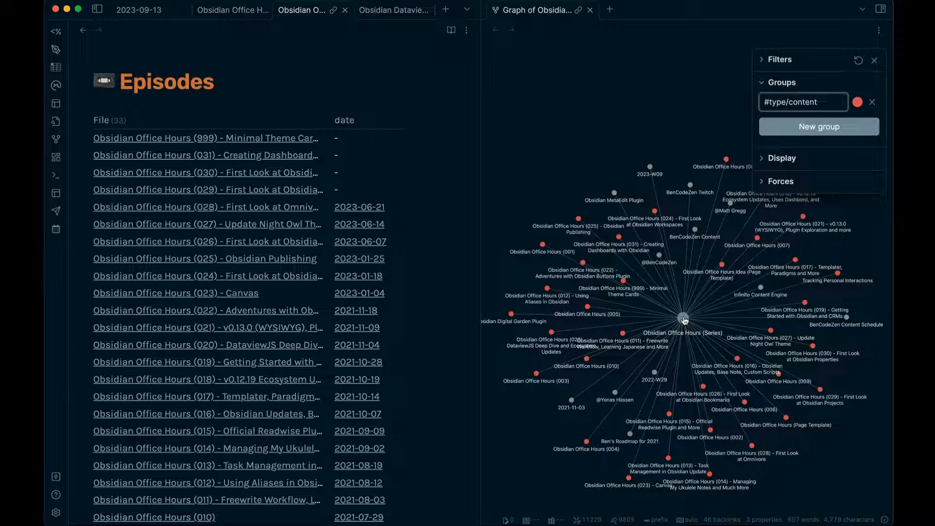
Add a second graph colour group with the query #status/published.
left_click(799, 127)
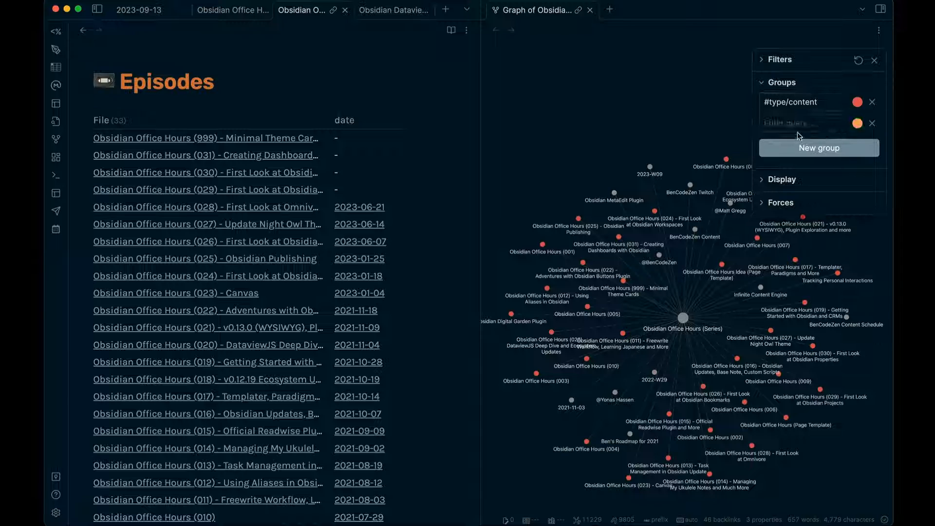
type("#s")
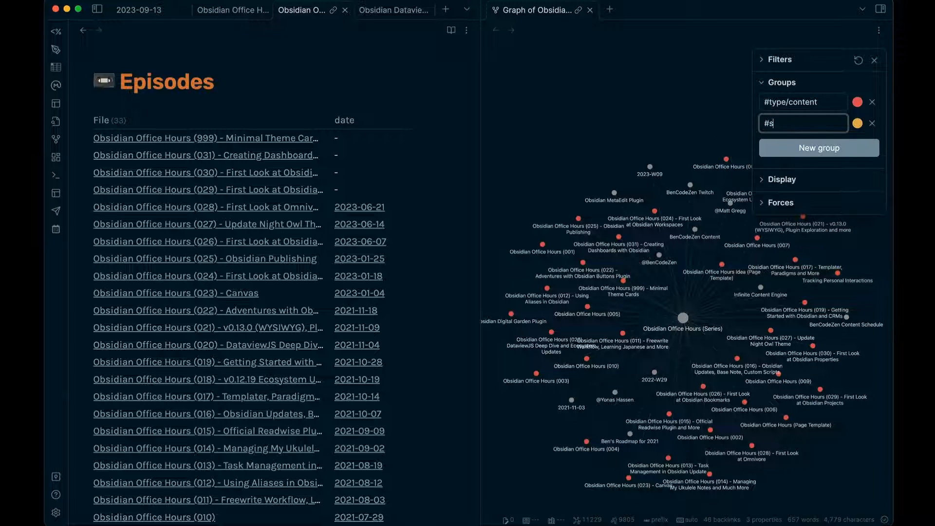
type("tatus/published")
left_click(830, 76)
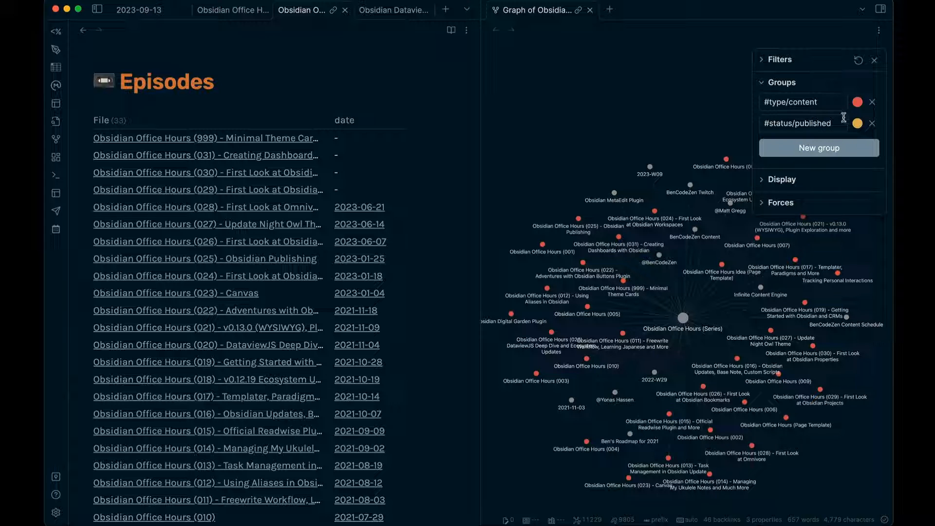
Delete the #type/content group and add it again below #status/published so published notes take priority.
left_click(828, 131)
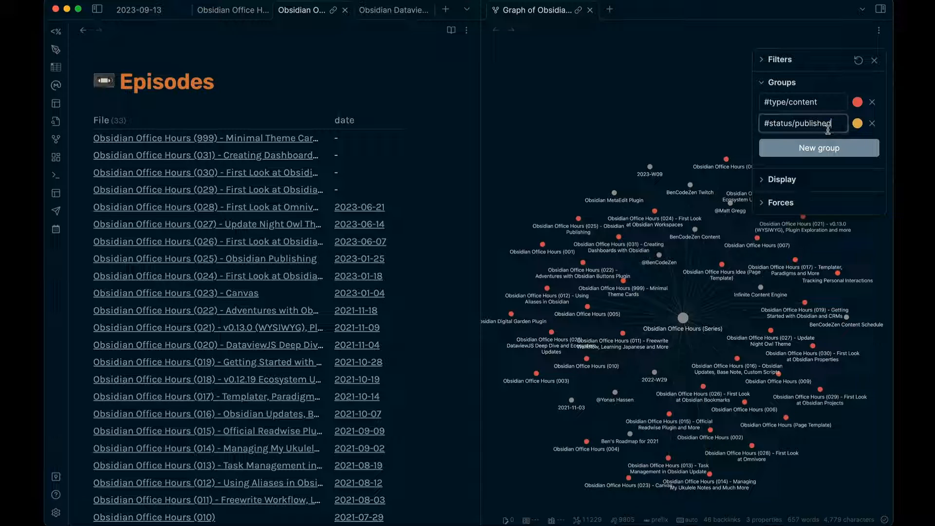
left_click(873, 102)
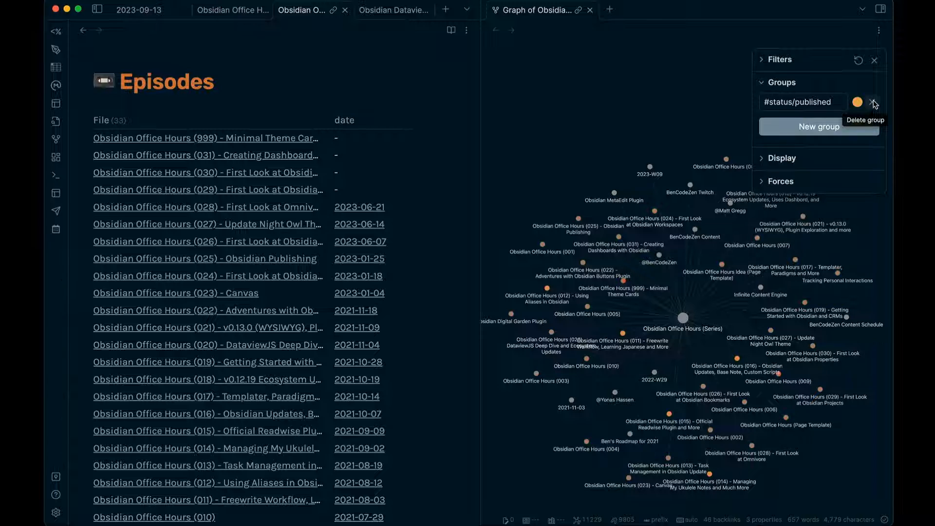
left_click(818, 126)
left_click(803, 124)
type("#type/content")
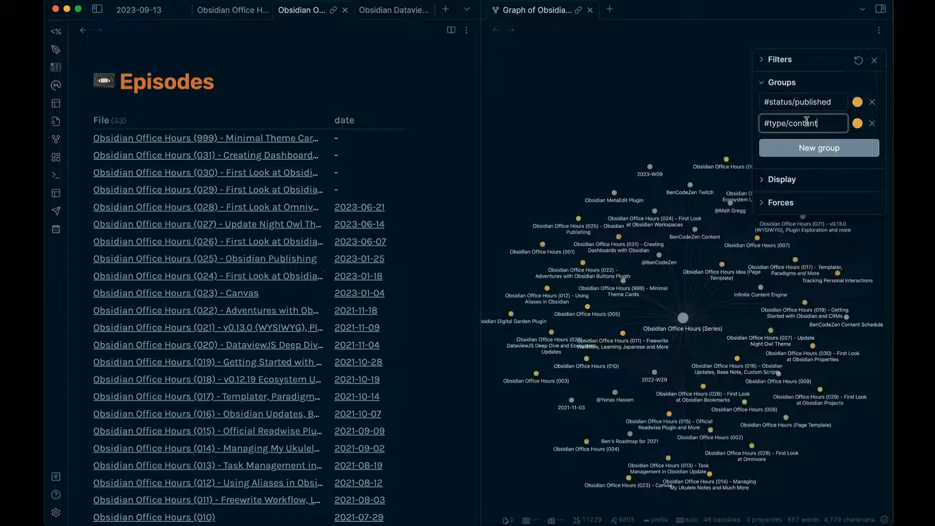
Set the #type/content group's colour to teal (RGB 82, 224, 201).
left_click(858, 124)
left_click(822, 221)
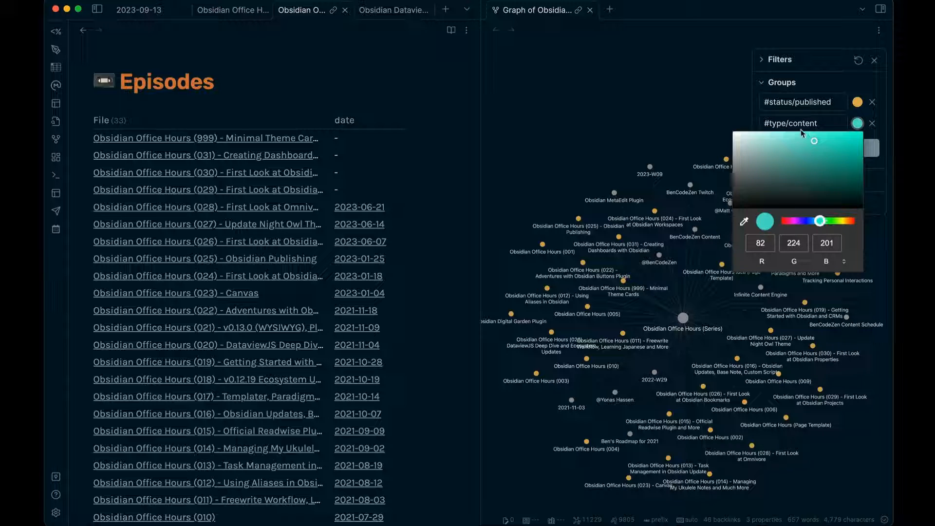
left_click(799, 103)
left_click(829, 77)
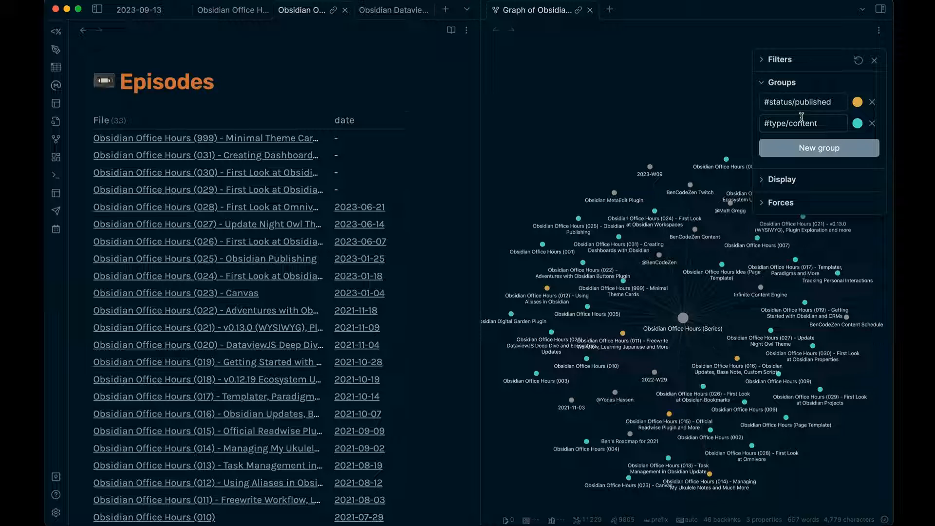
Close the local graph and look through the note's Episodes table down to the Topic Ideas section.
scroll(726, 336, "down", 5)
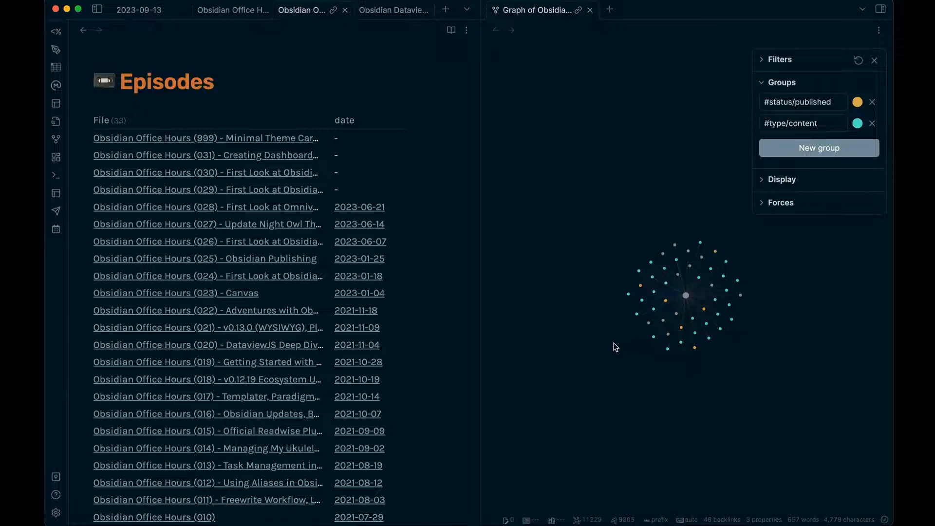
key("super+w")
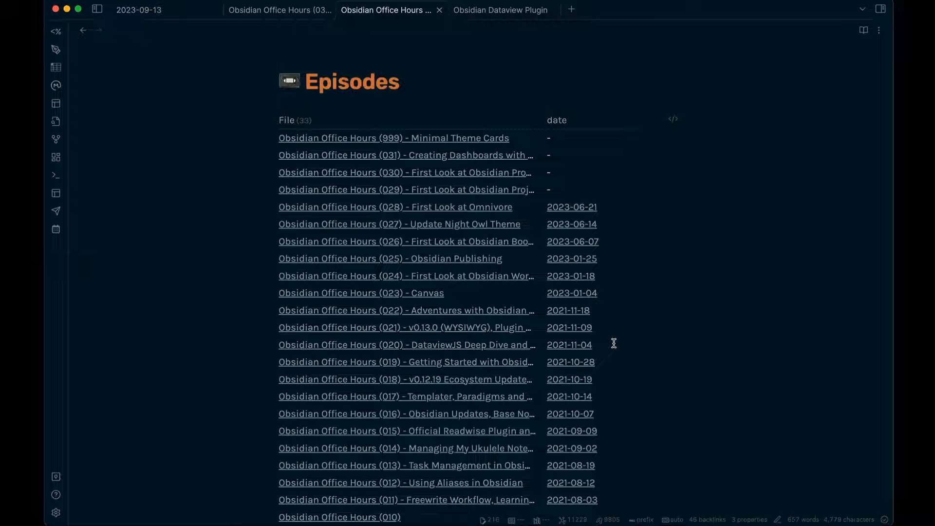
scroll(658, 358, "down", 1)
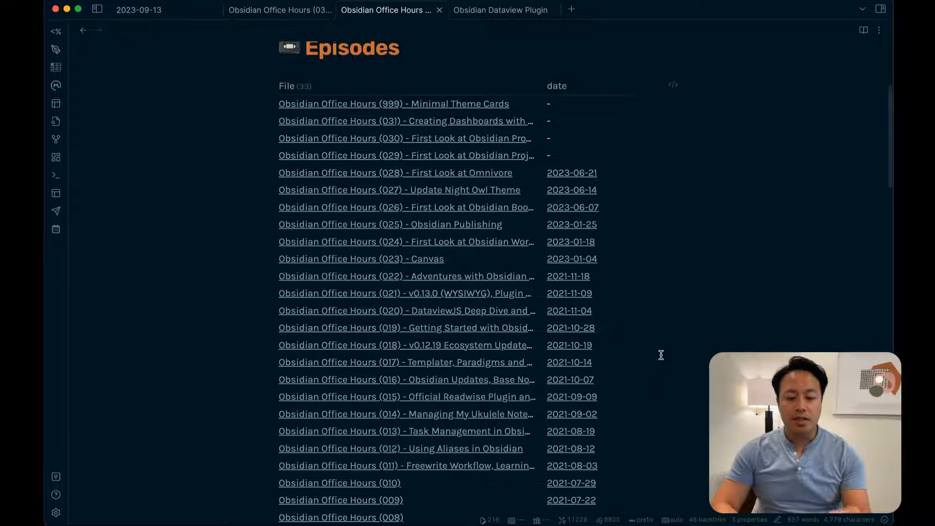
scroll(658, 358, "down", 2)
scroll(660, 359, "up", 3)
scroll(663, 357, "down", 5)
scroll(664, 357, "down", 3)
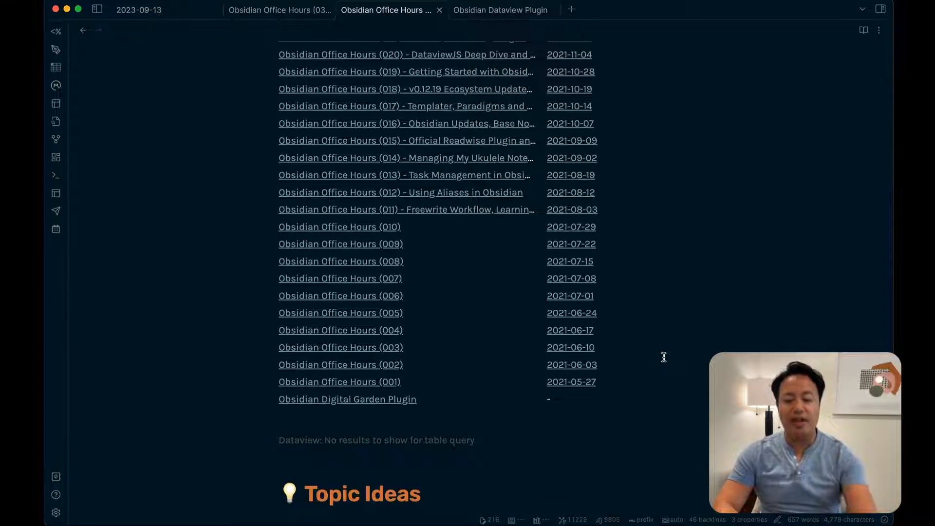
Go back to the Episodes section of the series note and reveal the Dataview query behind its table.
scroll(664, 357, "up", 10)
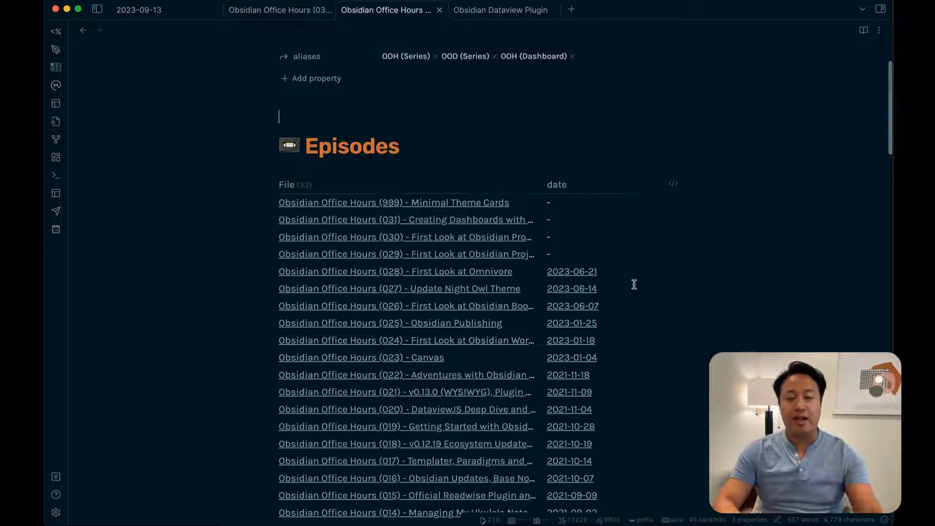
scroll(634, 284, "up", 1)
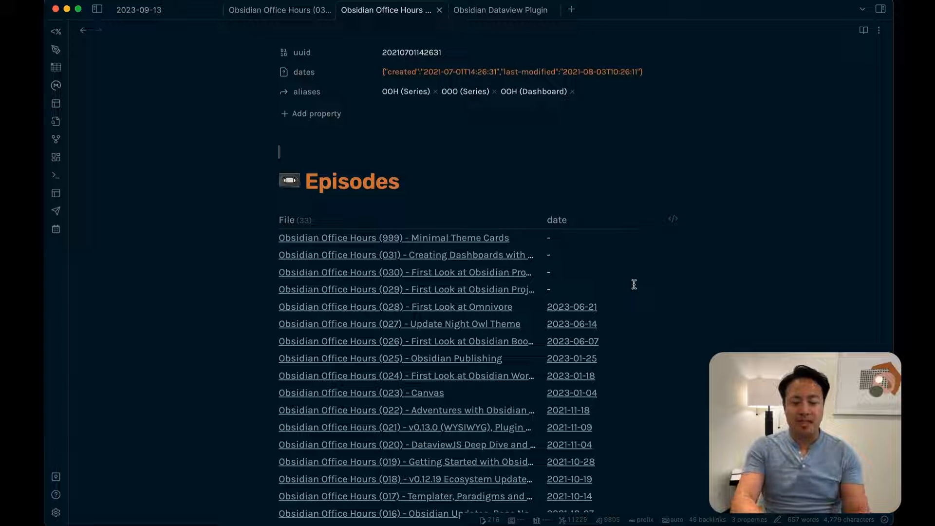
scroll(617, 307, "down", 3)
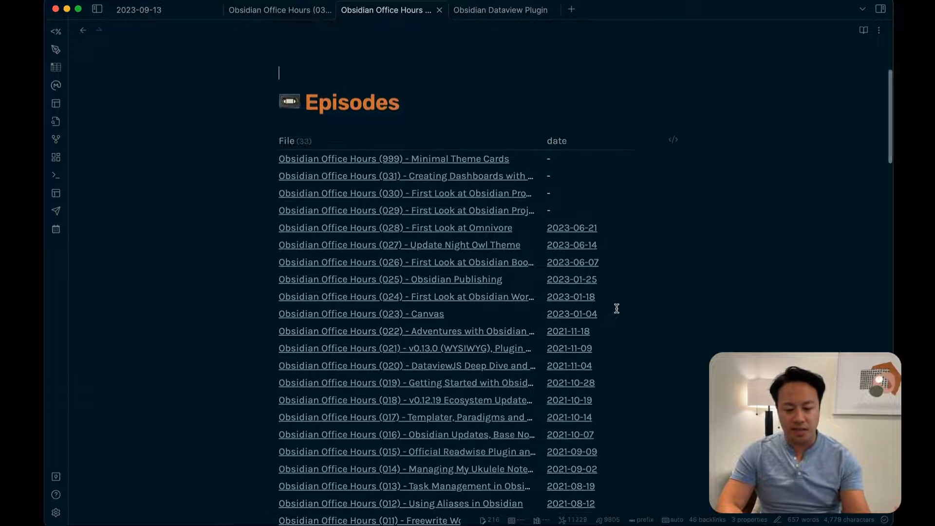
scroll(616, 279, "down", 1)
left_click(437, 82)
key("Down")
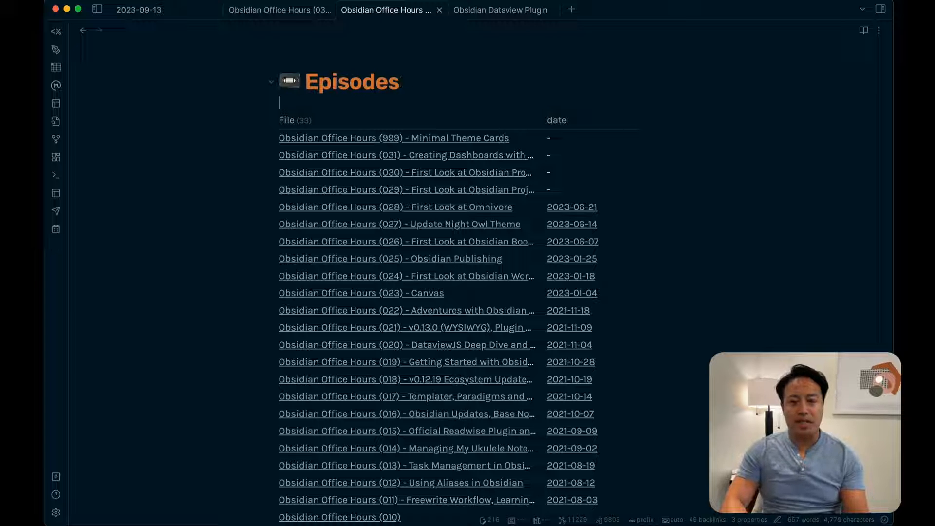
key("Down")
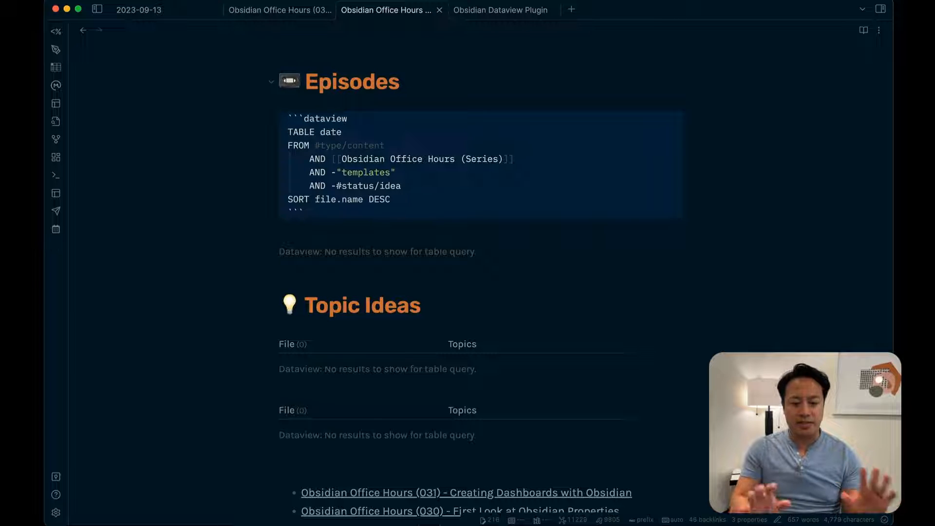
Find Dataview among the installed community plugins, look through its settings, and return to the installed plugins list.
key("super+comma")
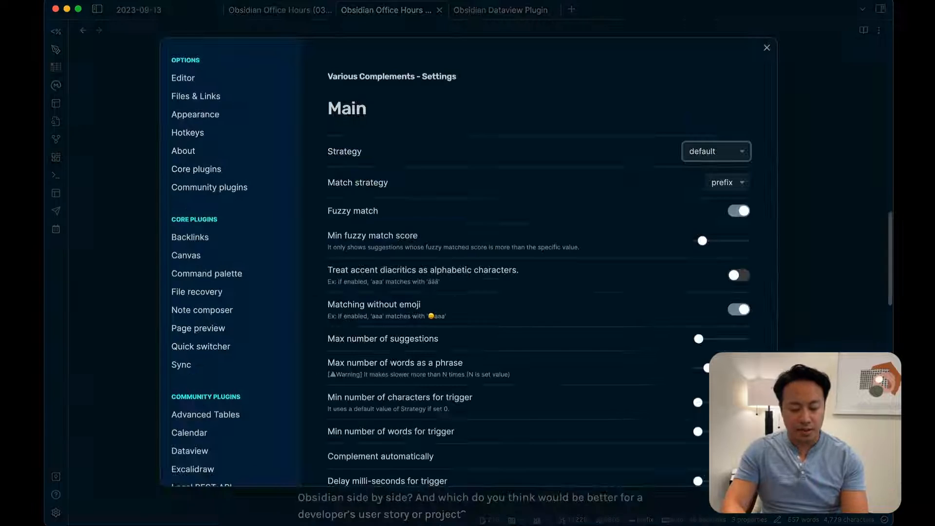
left_click(238, 188)
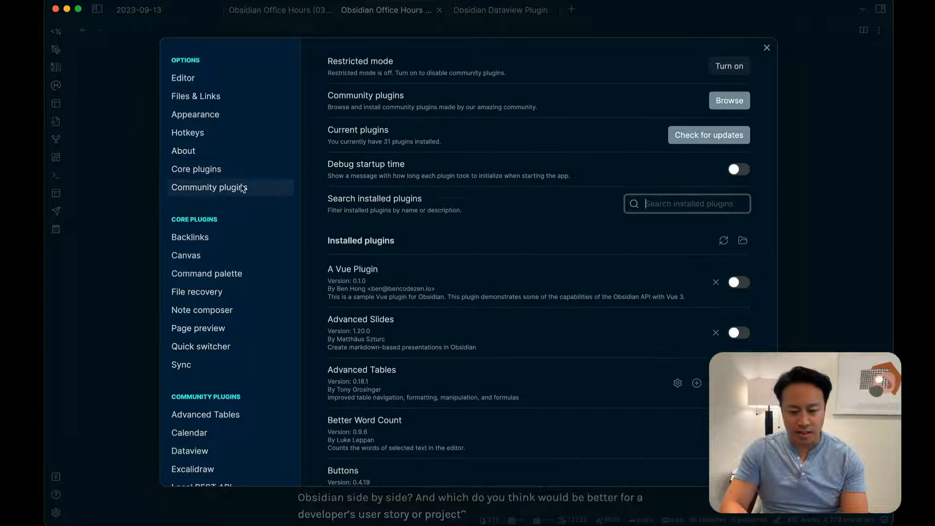
type("dataview")
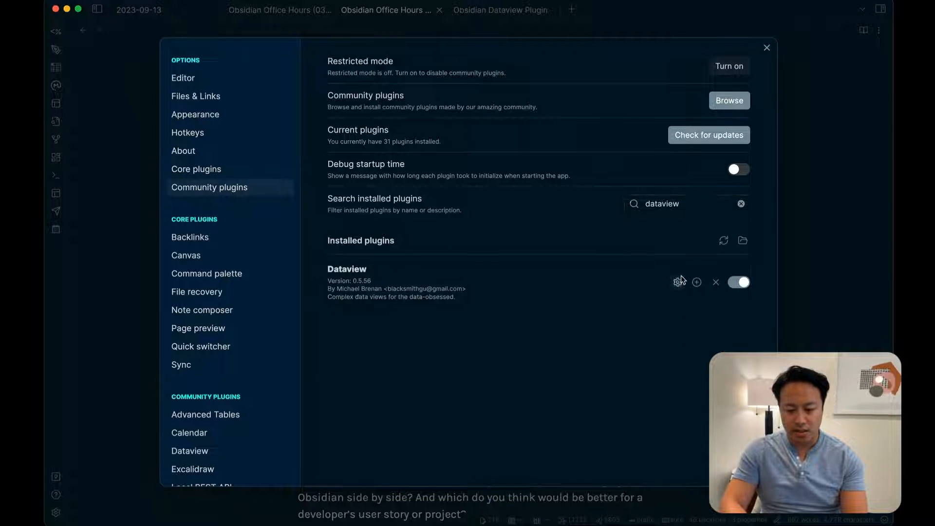
left_click(678, 280)
scroll(612, 284, "down", 12)
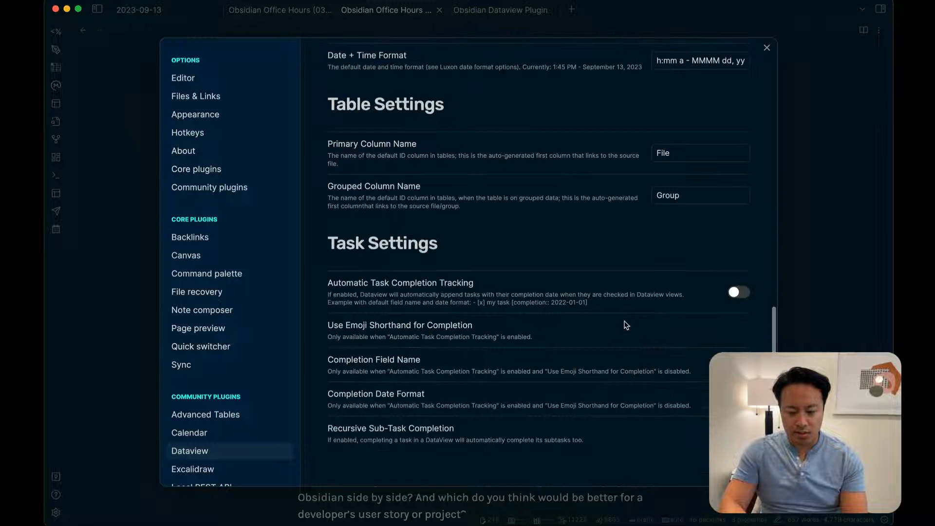
scroll(627, 325, "up", 12)
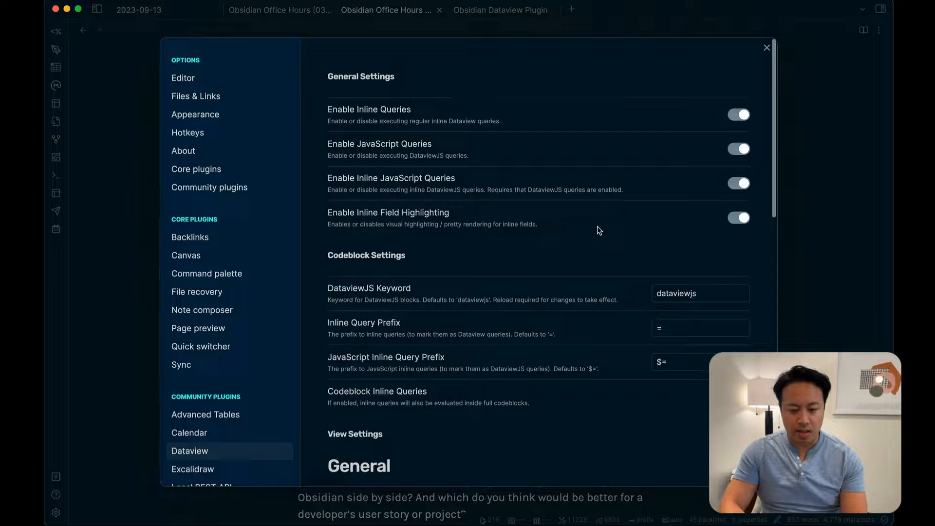
left_click(236, 189)
type("communi")
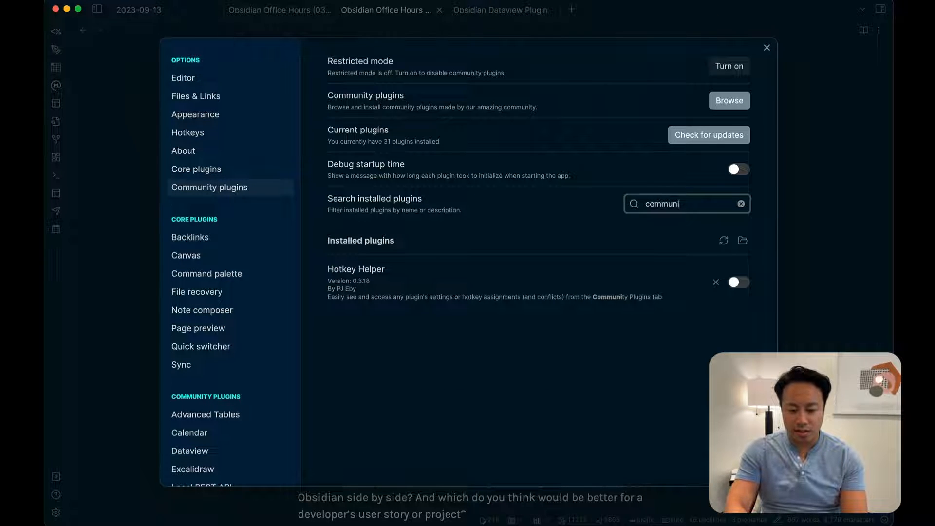
key("BackSpace")
key("BackSpace")
key("BackSpace")
key("BackSpace")
key("BackSpace")
key("BackSpace")
key("BackSpace")
Search the installed plugins for dataview, open its plugin page, go to its GitHub repository and copy the repository URL.
type("dataview")
left_click(316, 261)
left_click(338, 267)
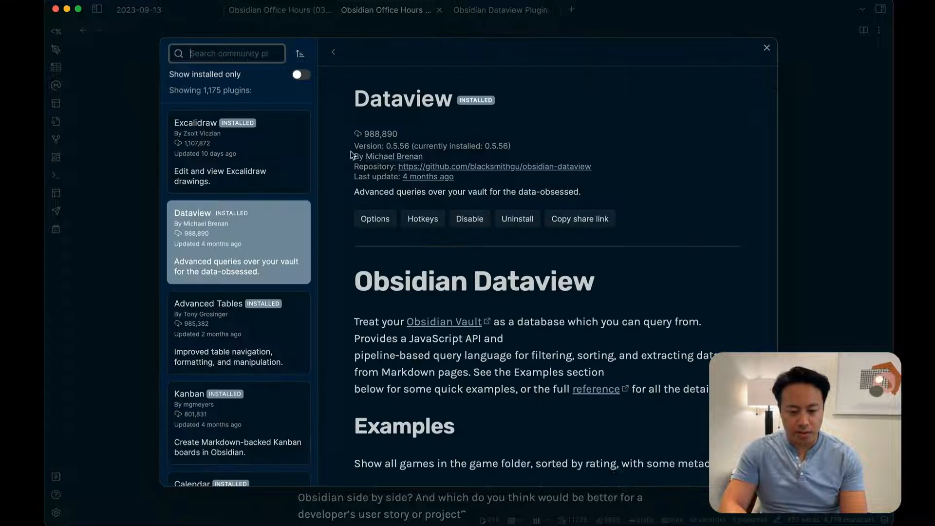
left_click(469, 167)
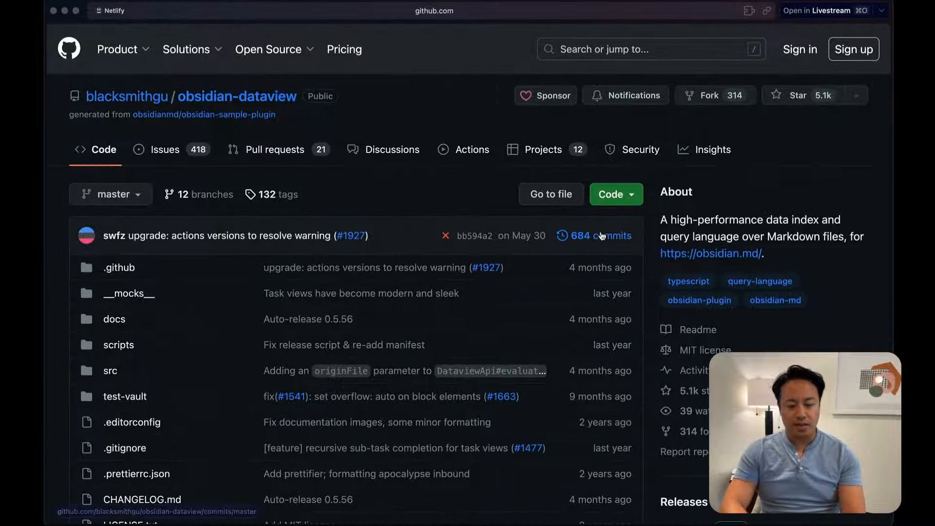
key("super+shift+c")
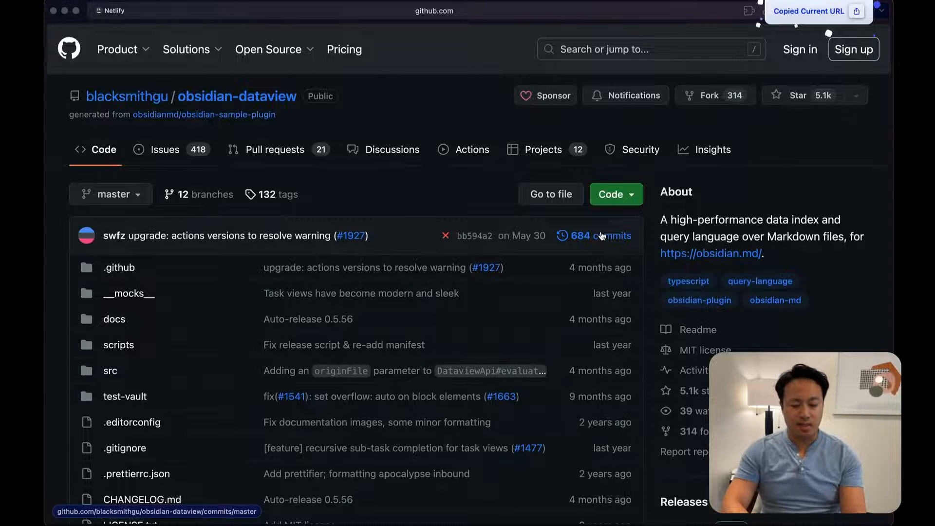
Return to Obsidian, leave the settings and close the 2023-09-13 note.
key("super+Tab")
key("Escape")
key("Escape")
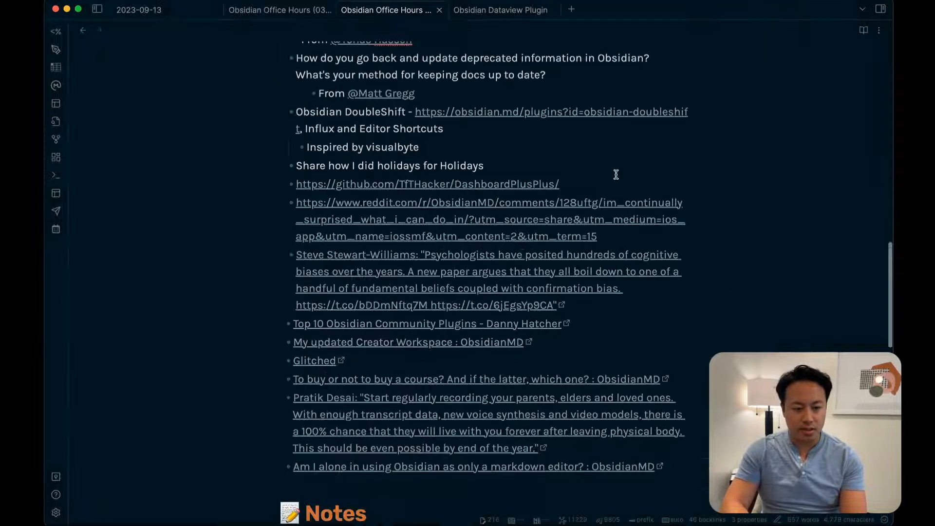
left_click(216, 12)
Paste the copied Dataview repository URL under Resources in the Obsidian Office Hours (031) note.
left_click(182, 14)
scroll(339, 319, "down", 8)
scroll(339, 319, "up", 10)
scroll(338, 319, "down", 1)
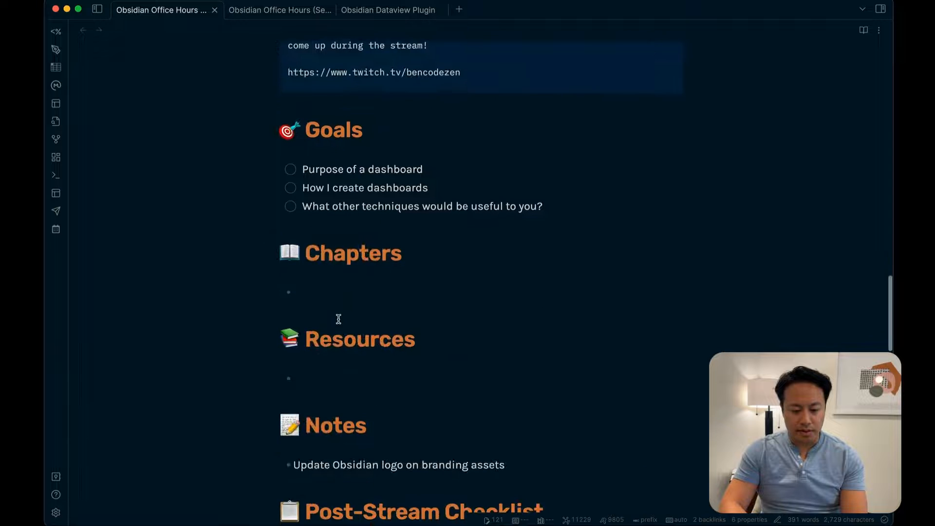
left_click(340, 372)
key("super+v")
left_click(568, 285)
Switch to the browser and read the Dataview repository page down to the README's Examples query.
left_click(293, 12)
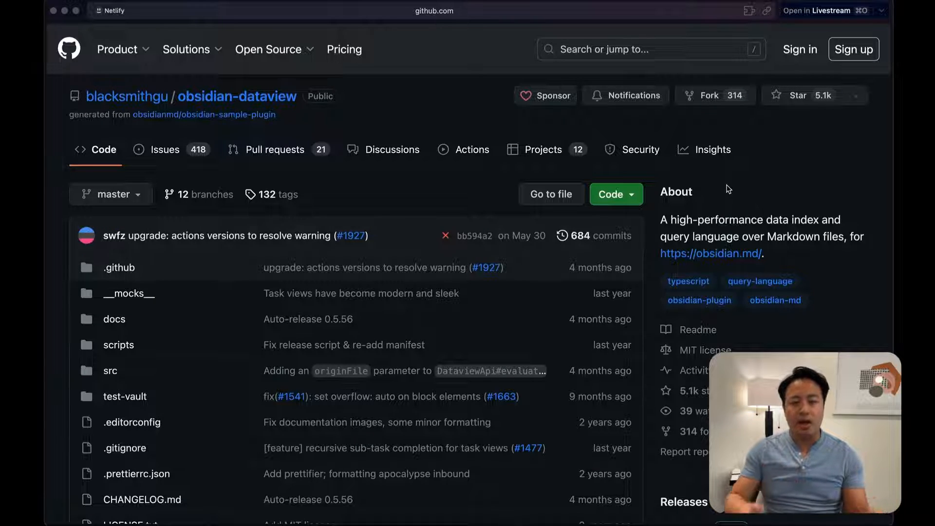
scroll(655, 314, "down", 15)
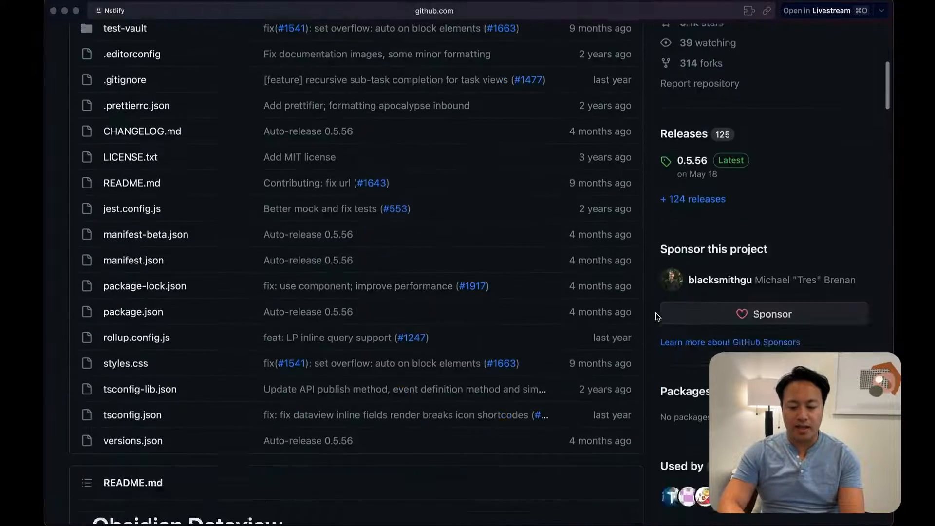
scroll(655, 317, "down", 1)
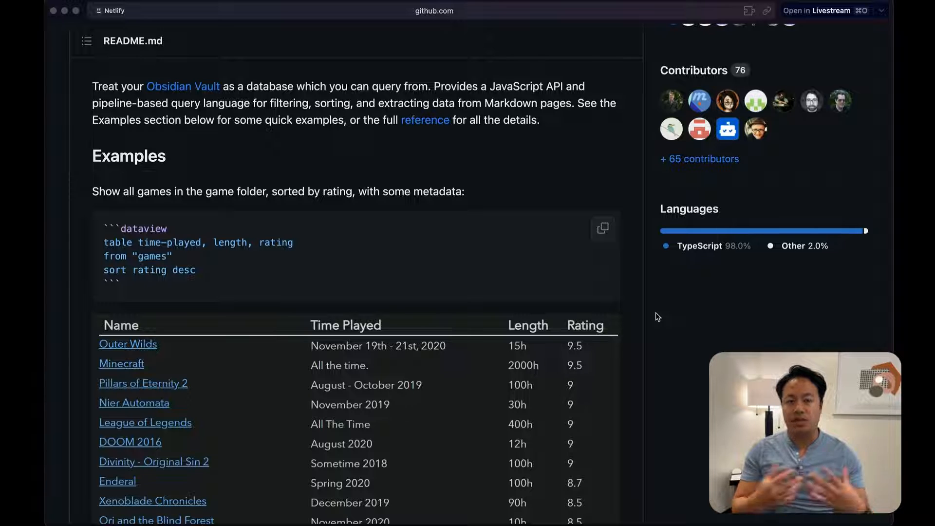
Return to the series note in Obsidian and examine the Episodes Dataview code block, its fences and its query lines.
key("super+Tab")
scroll(566, 308, "up", 20)
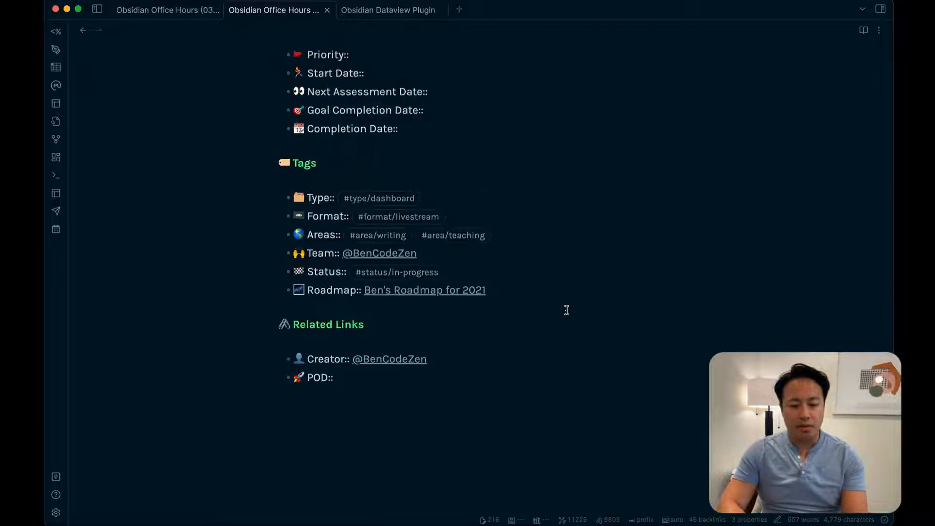
scroll(565, 306, "up", 10)
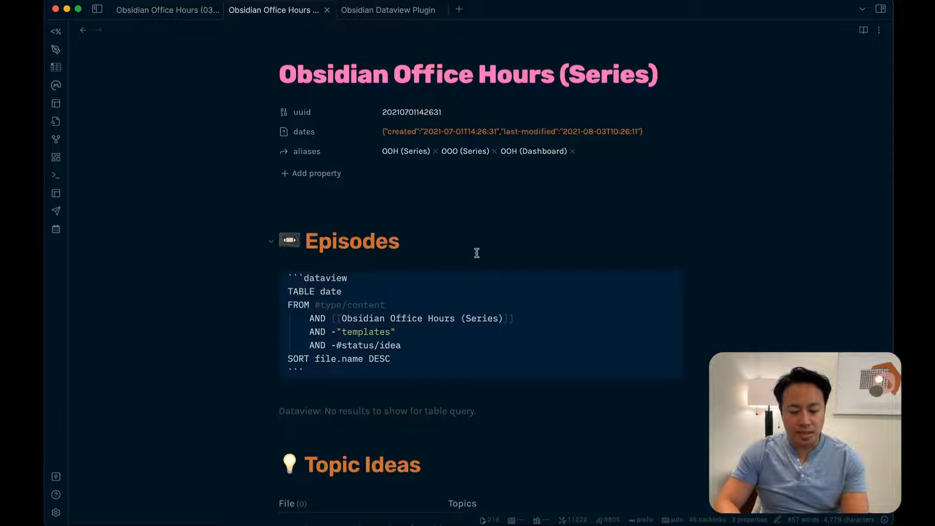
scroll(456, 256, "down", 4)
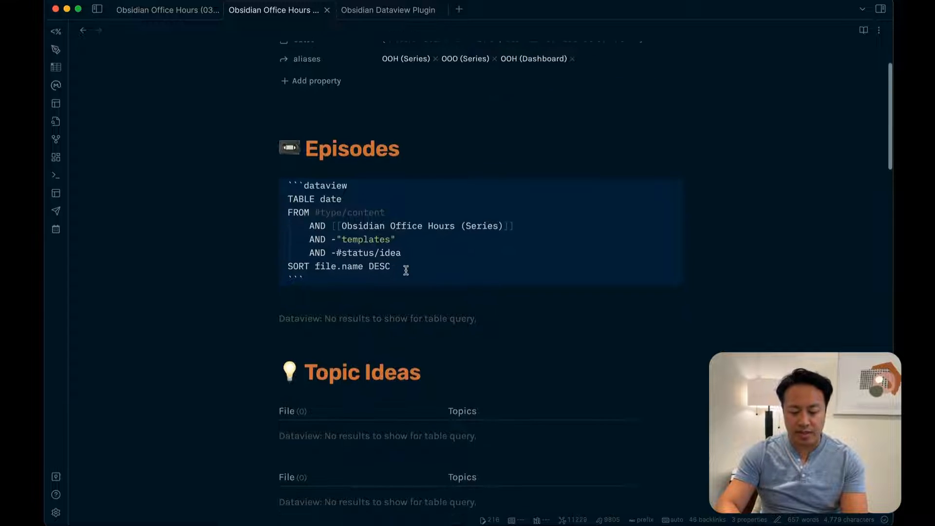
left_click(357, 186)
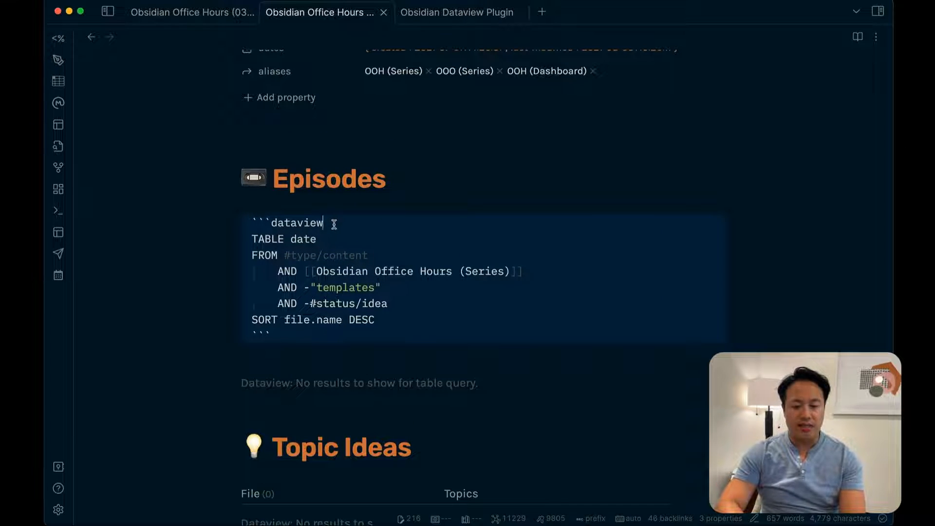
left_click_drag(334, 225, 246, 224)
left_click_drag(280, 334, 239, 329)
left_click_drag(403, 328, 229, 240)
left_click(381, 303)
Replace the first line of the Episodes query with LIST and show the rendered result.
left_click_drag(323, 245, 229, 243)
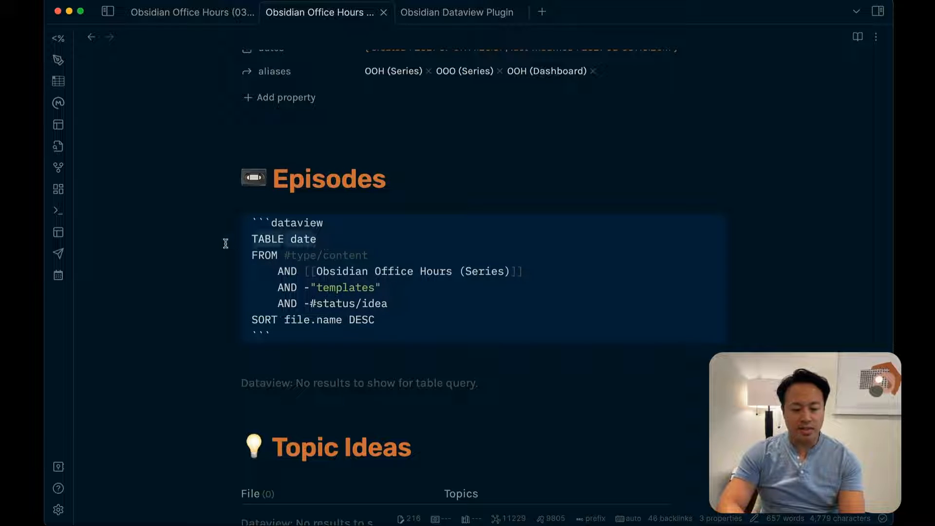
type("LIST")
left_click(401, 189)
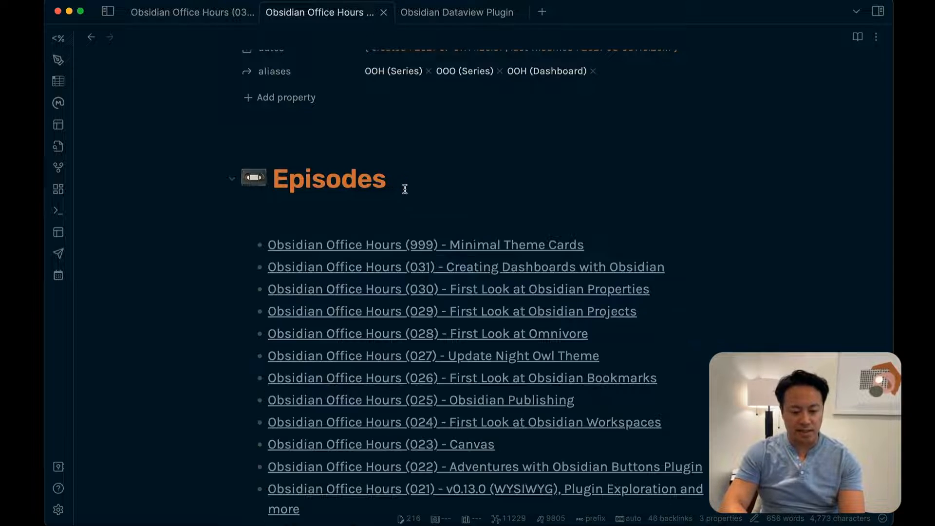
Look through the Episodes list to its end and open the Obsidian Digital Garden Plugin note.
scroll(429, 195, "down", 5)
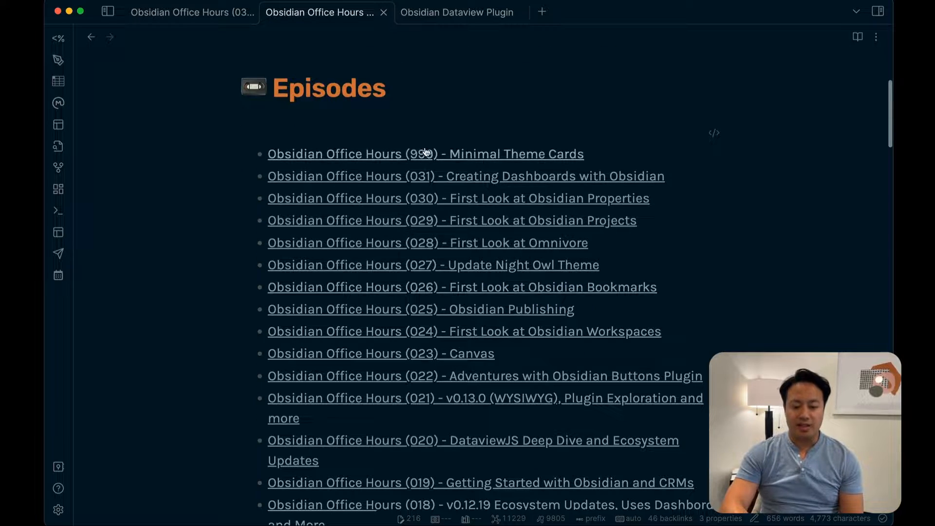
scroll(397, 195, "down", 8)
scroll(388, 229, "down", 12)
scroll(491, 357, "down", 5)
scroll(492, 358, "down", 2)
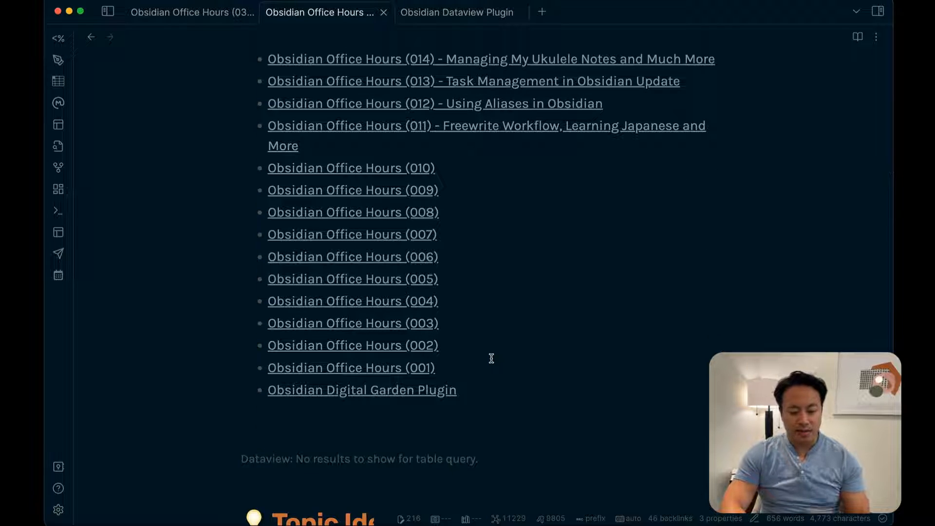
mouse_move(432, 391)
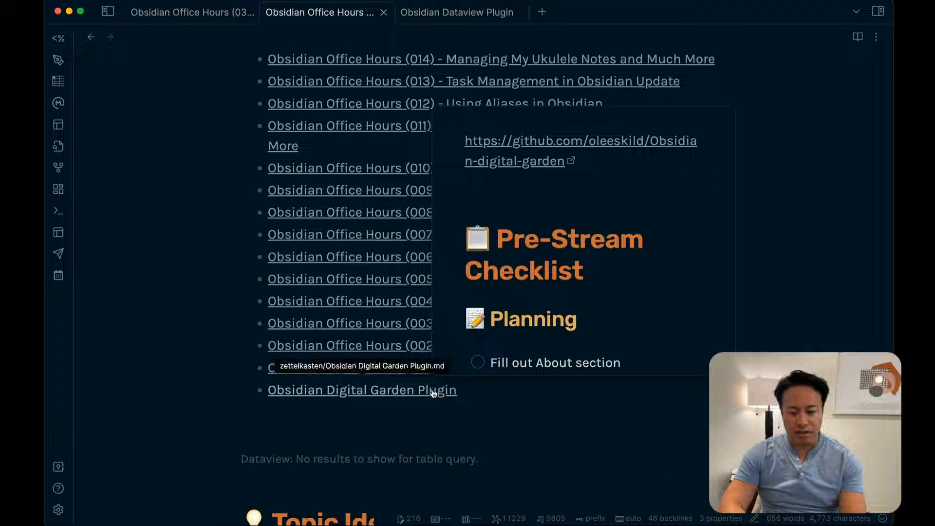
left_click(433, 390)
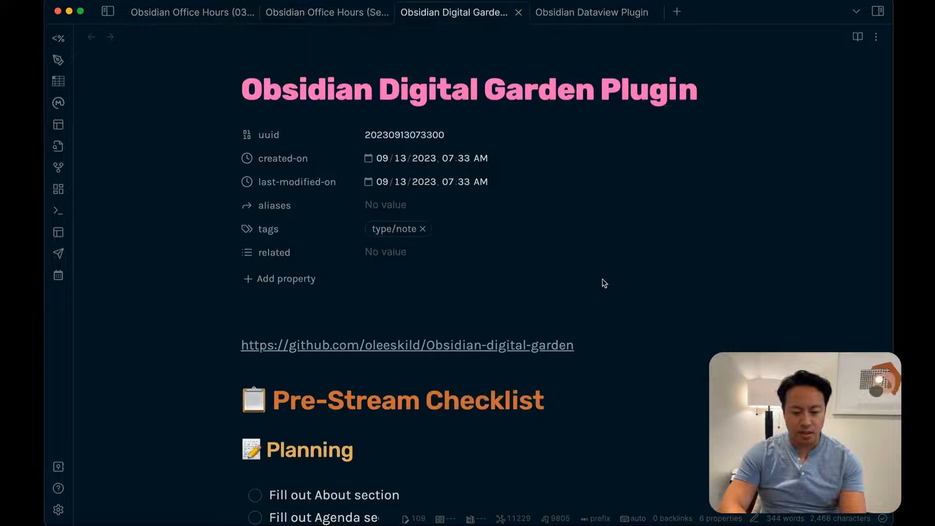
Change the note's Status tag under Additional Metadata to #status/idea and close the note.
scroll(595, 346, "down", 20)
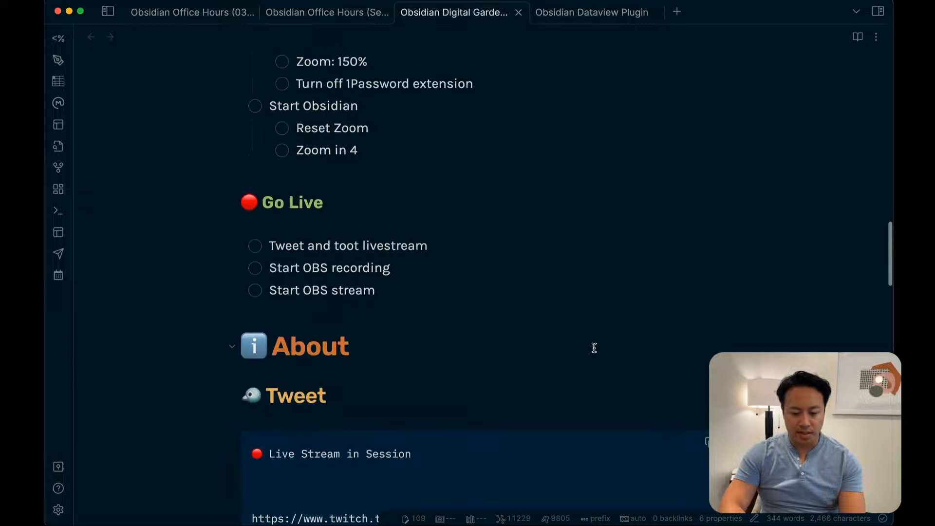
scroll(594, 347, "down", 20)
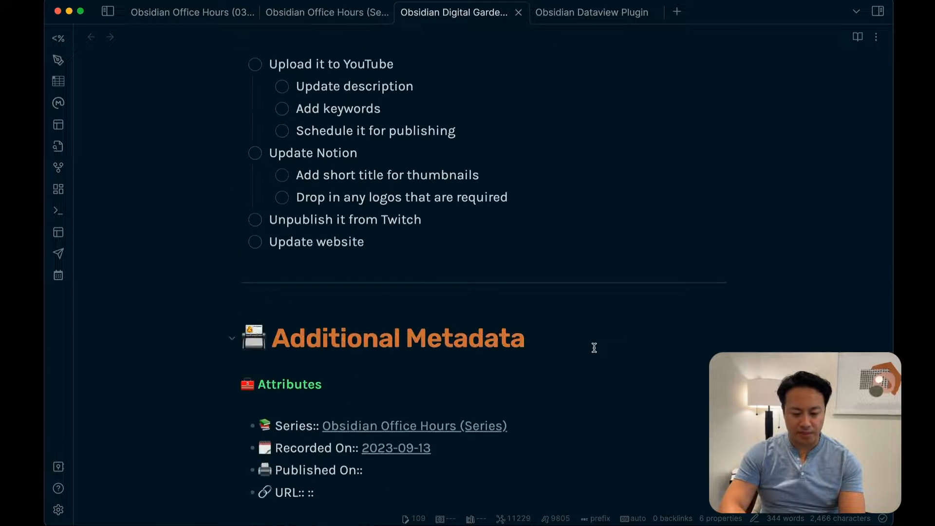
scroll(594, 347, "down", 5)
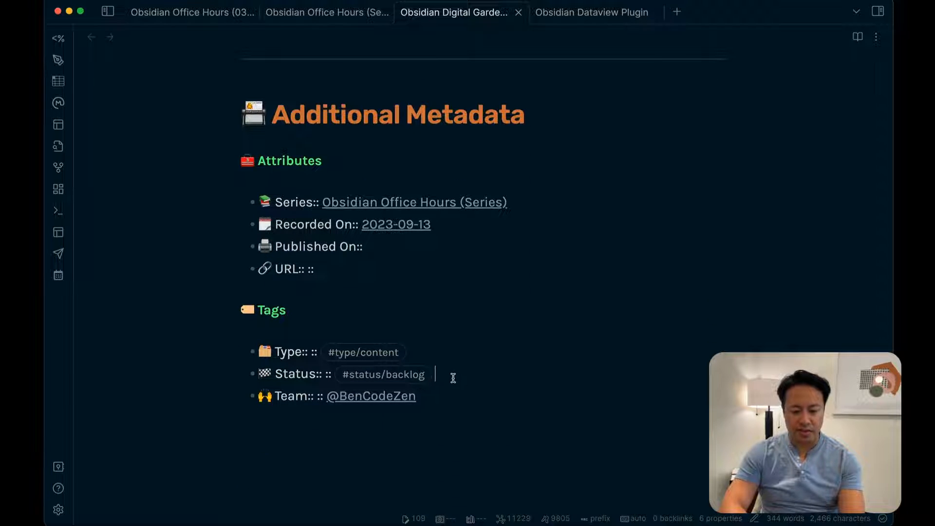
double_click(402, 377)
type("iud")
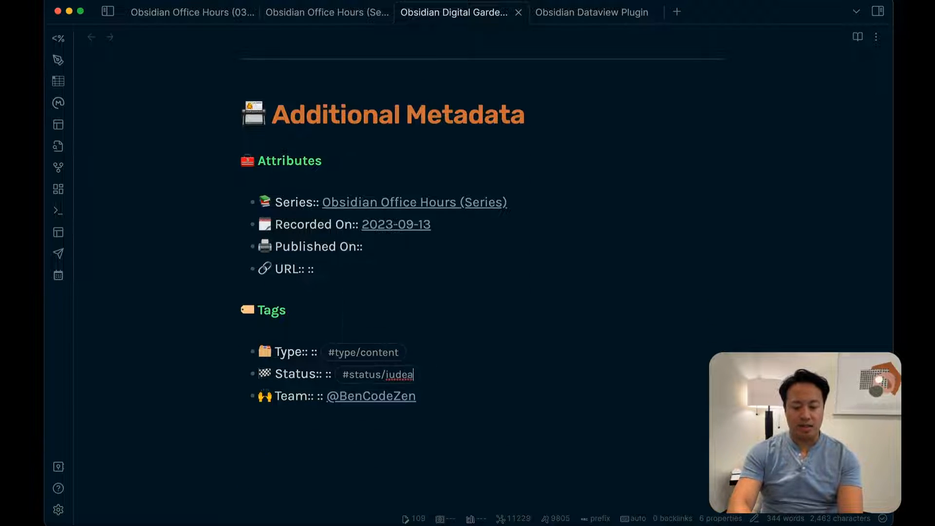
key("BackSpace")
key("BackSpace")
type("dea")
key("Return")
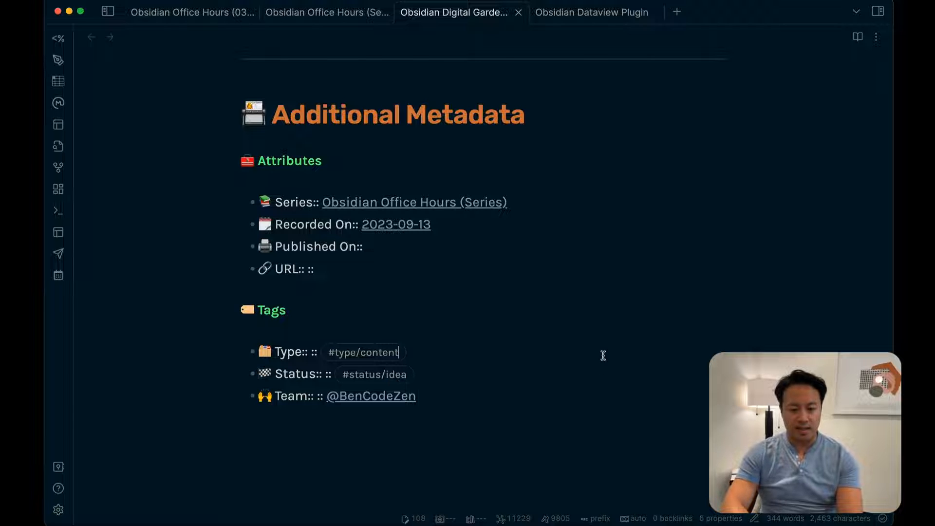
key("super+w")
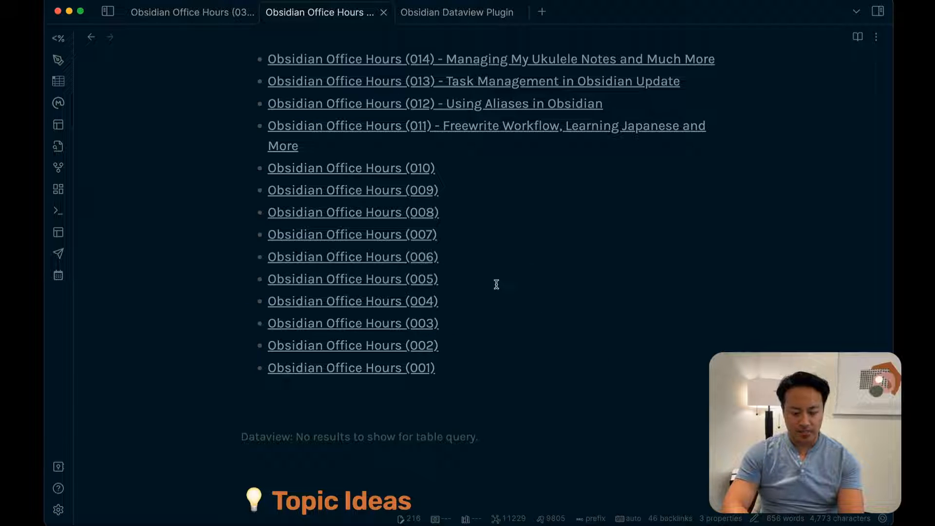
Examine the Episodes Dataview query in the series note, from its #type/content source to the "templates" exclusion.
scroll(511, 296, "up", 5)
scroll(511, 301, "up", 10)
left_click(378, 242)
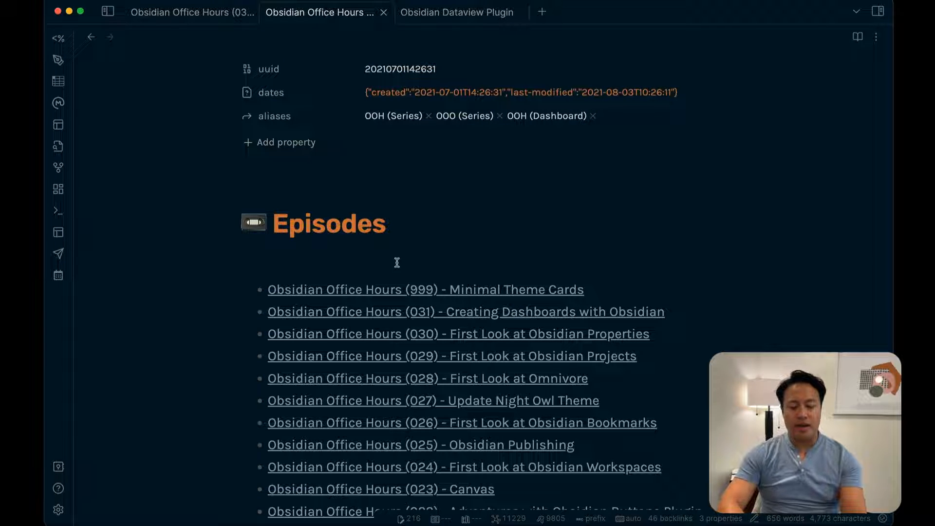
scroll(385, 250, "down", 1)
key("Down")
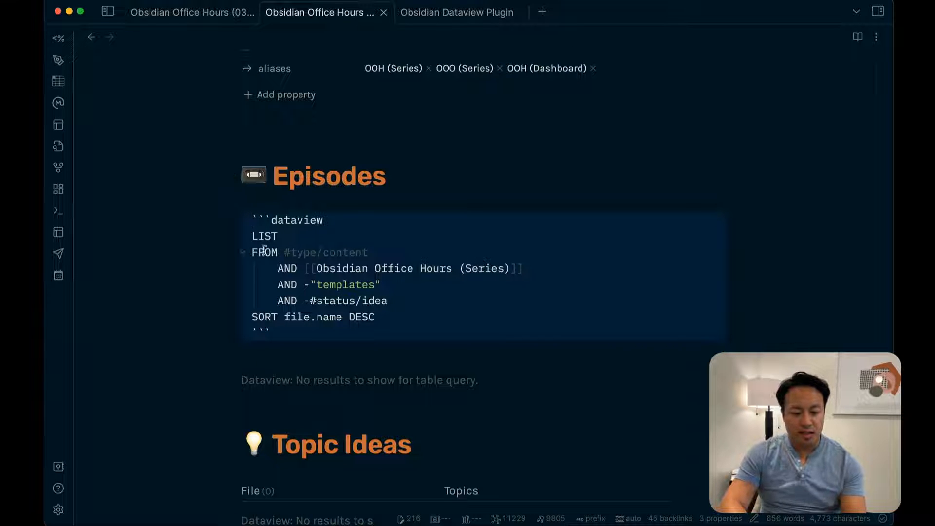
left_click_drag(372, 249, 290, 252)
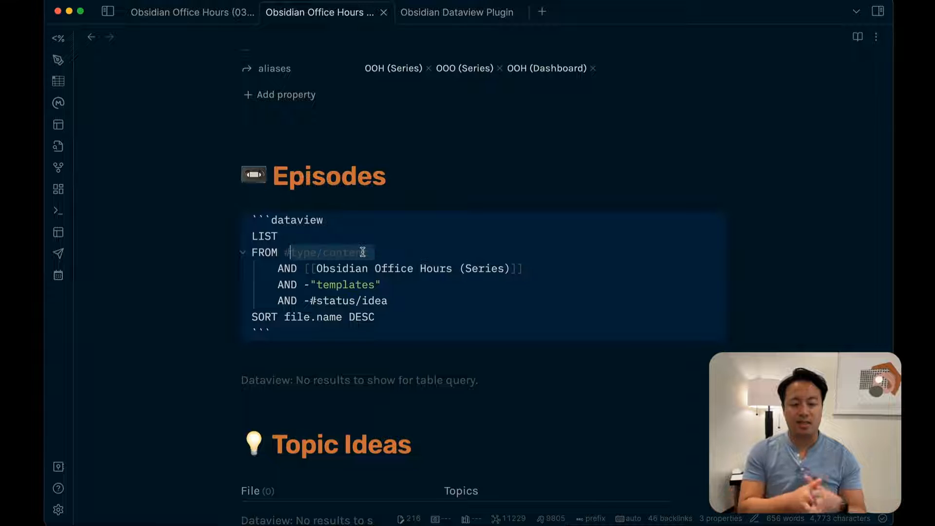
left_click(385, 285)
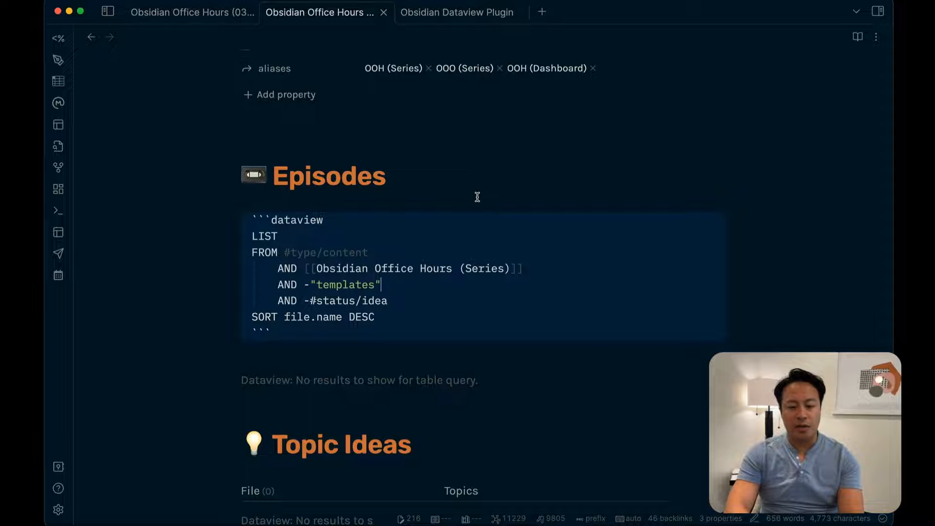
Create a new note titled "My Favorite Obsidian Office Hour Episodes".
key("super+o")
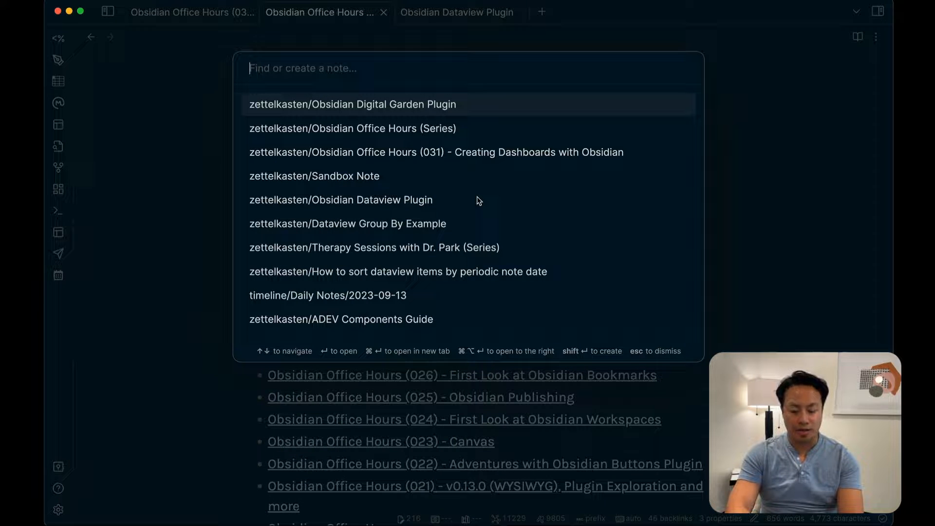
type("My Favorite")
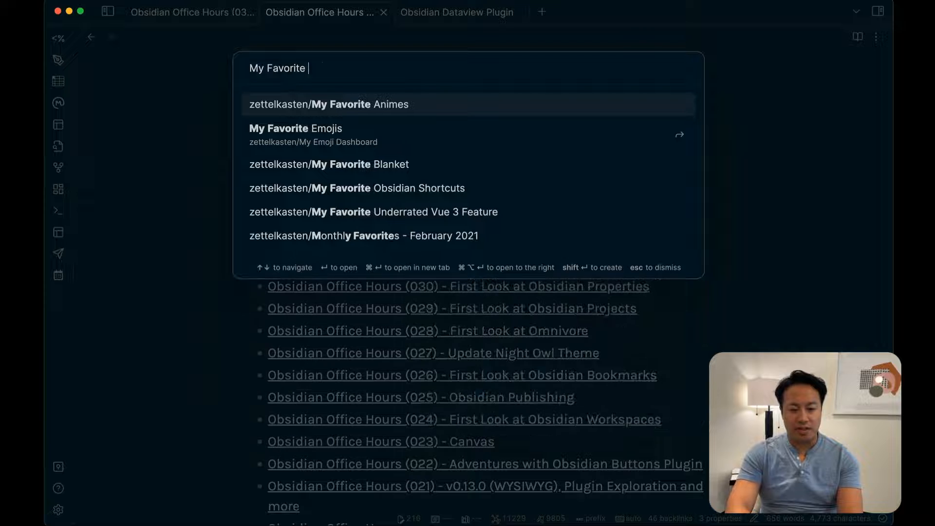
type(" Obsidian ")
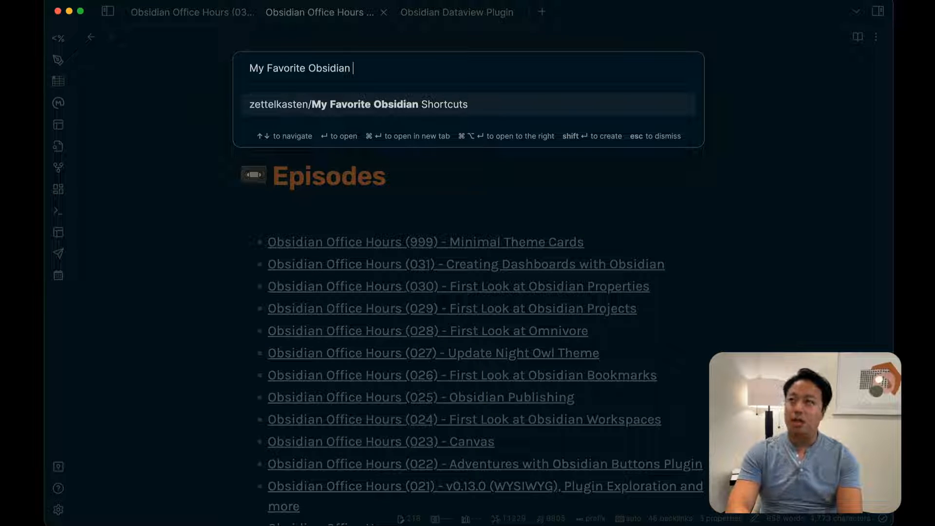
type("Office Hour Ep")
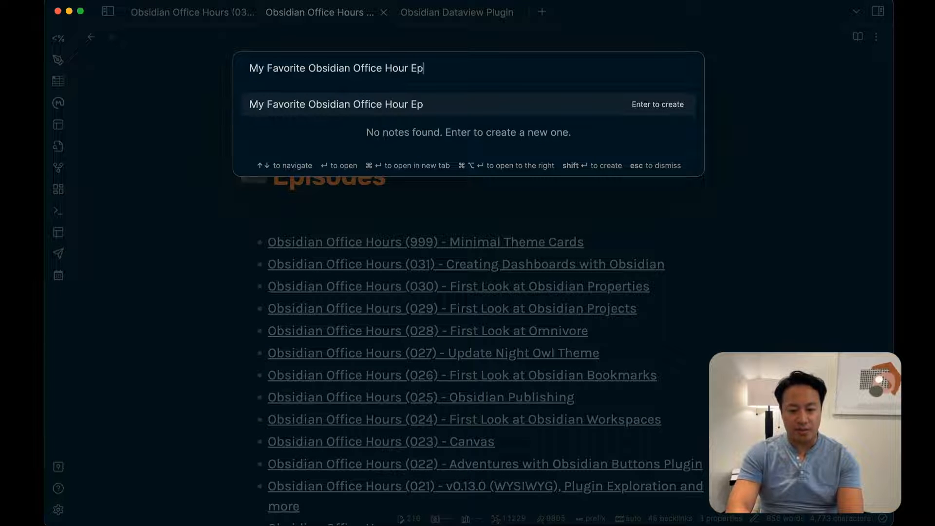
type("isodes")
key("Return")
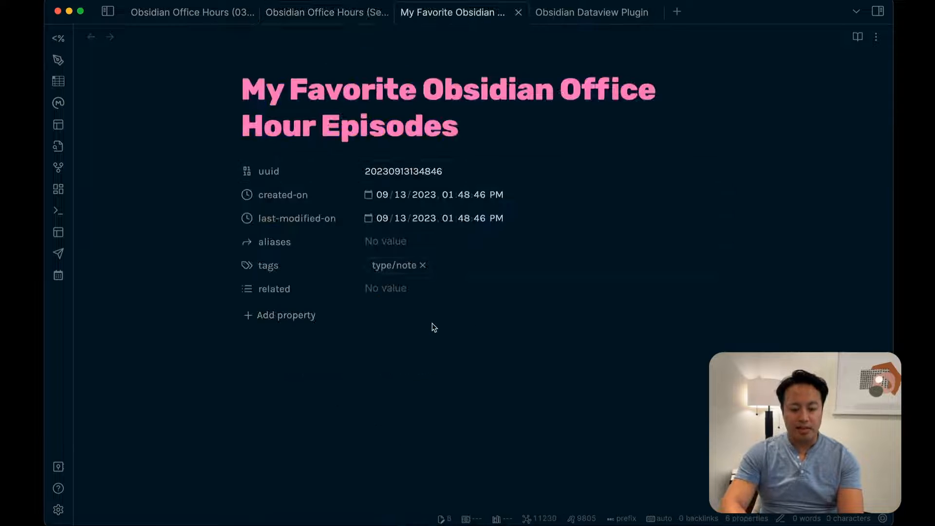
Replace the new note's type/note tag with type/content.
left_click(459, 267)
key("BackSpace")
type("type/conten\\")
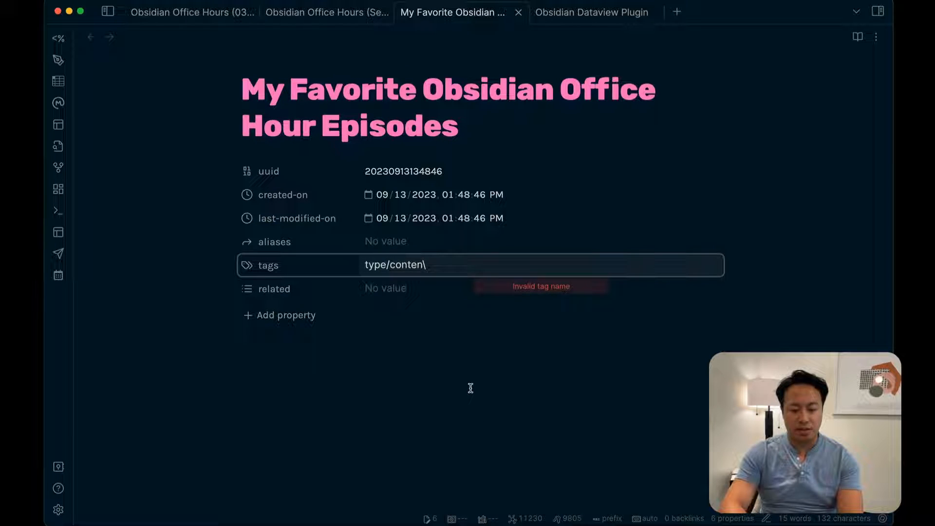
key("BackSpace")
type("t")
key("Return")
left_click(470, 388)
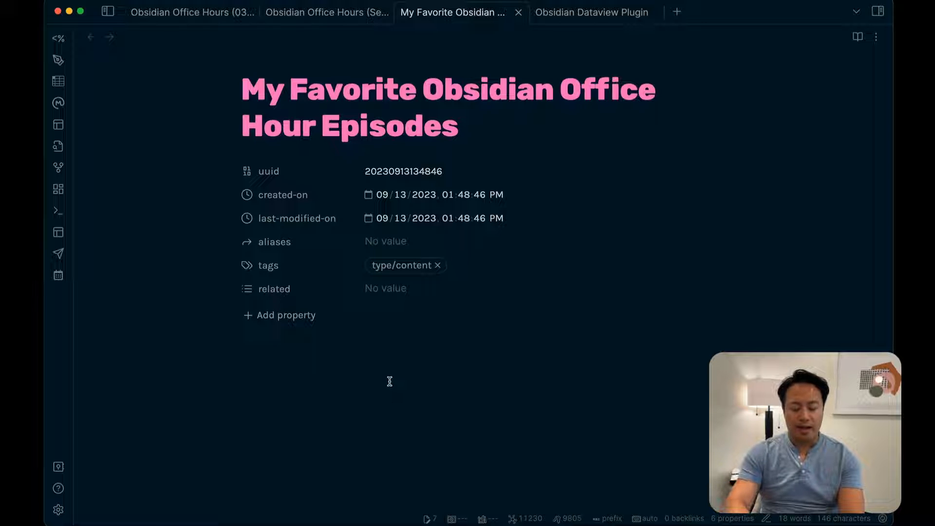
Write "I really love these episodes from [[Obsidian Office Hours (Series)]]." in the note body, linking to the series note.
type("I really love these ")
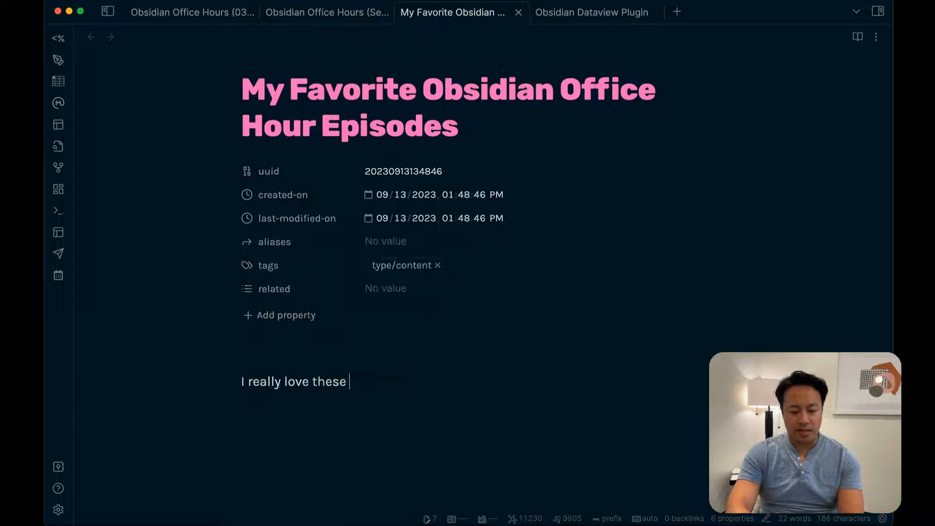
type("episodes from [[obsid")
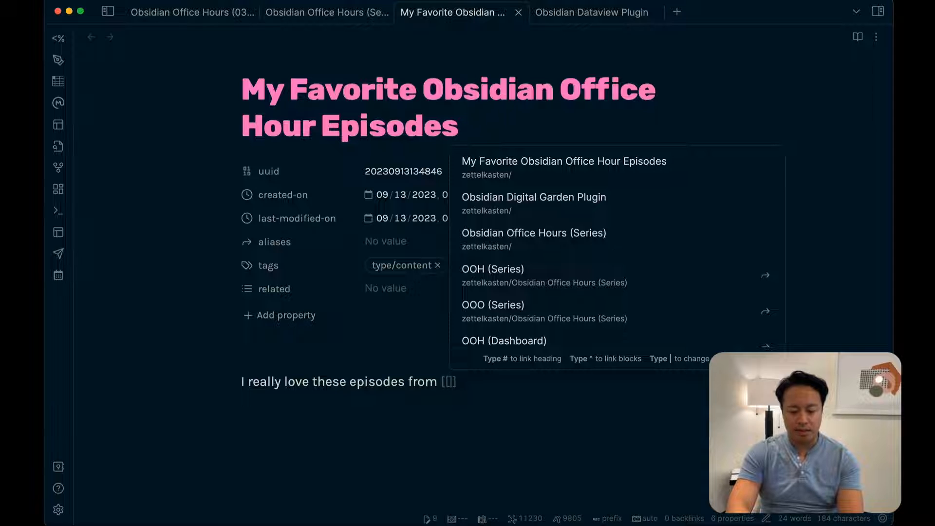
type("ian office hours")
key("Return")
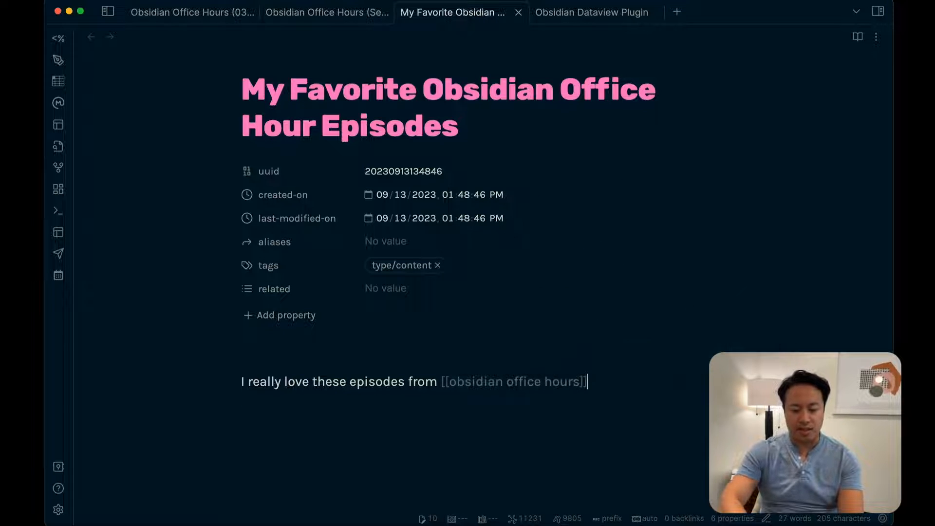
key("BackSpace")
key("BackSpace")
key("BackSpace")
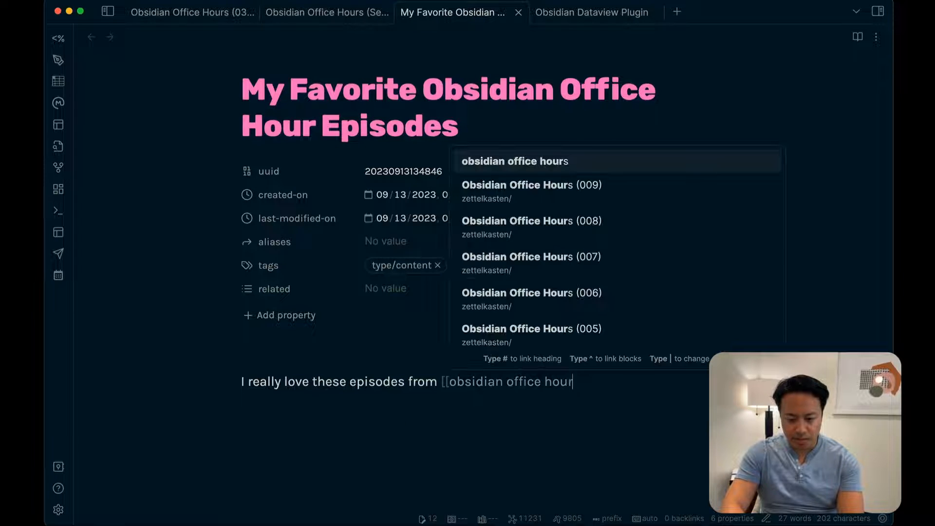
left_click_drag(574, 381, 459, 381)
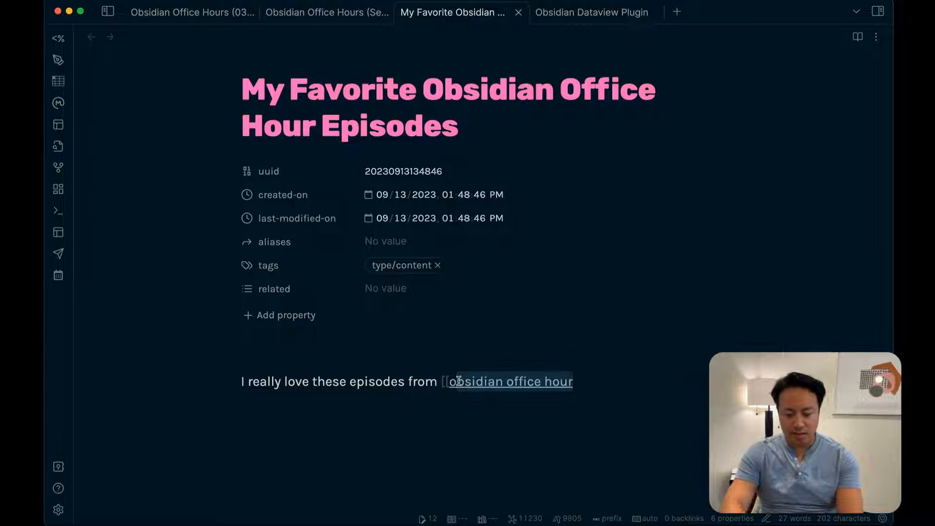
key("Right")
type("ser")
key("Return")
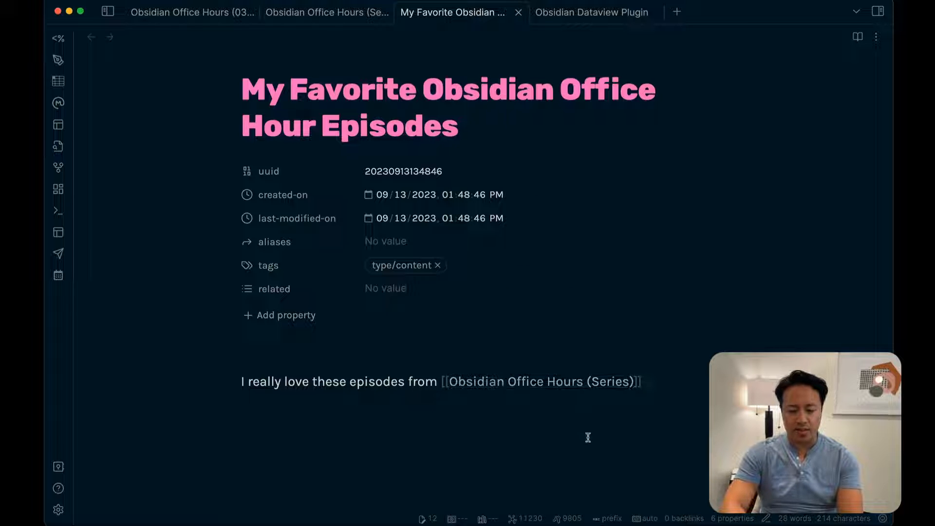
type(".")
key("Return")
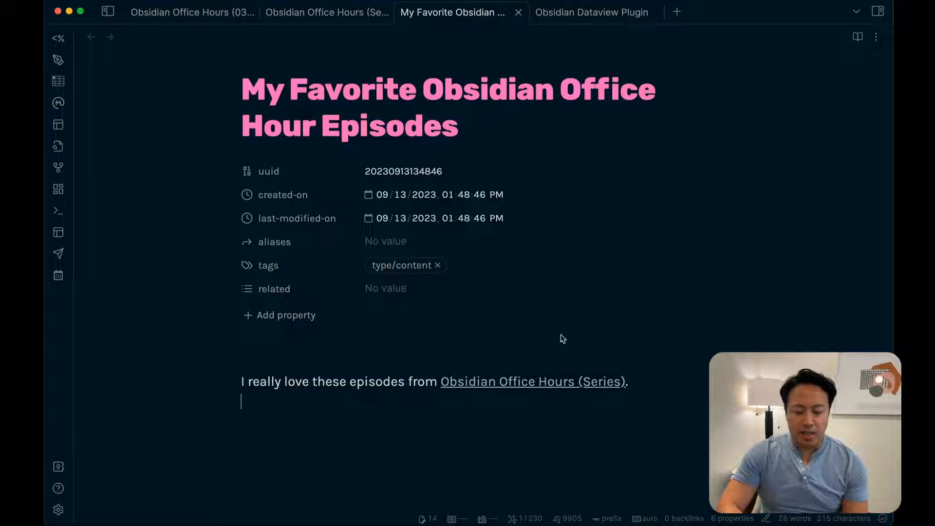
Return to the series note and look through the rendered Episodes list for the new favorite episodes note.
left_click(312, 16)
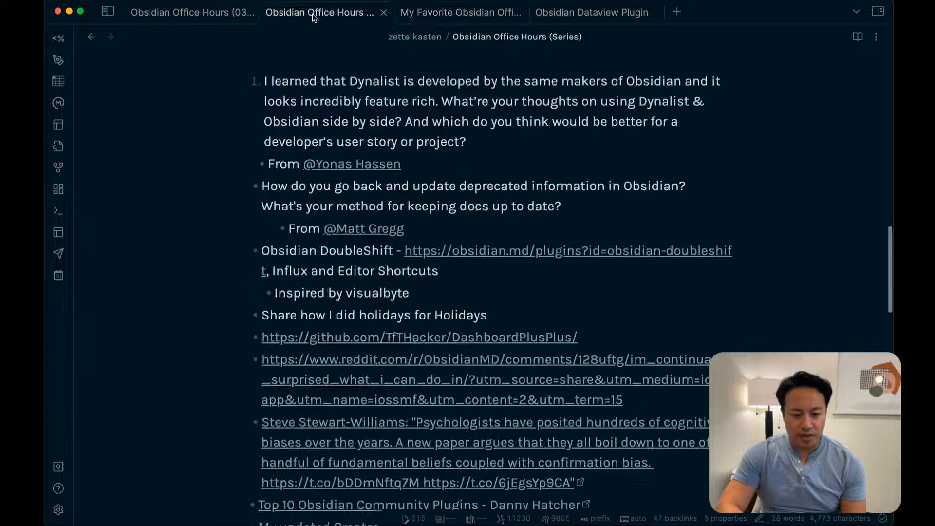
scroll(347, 119, "up", 10)
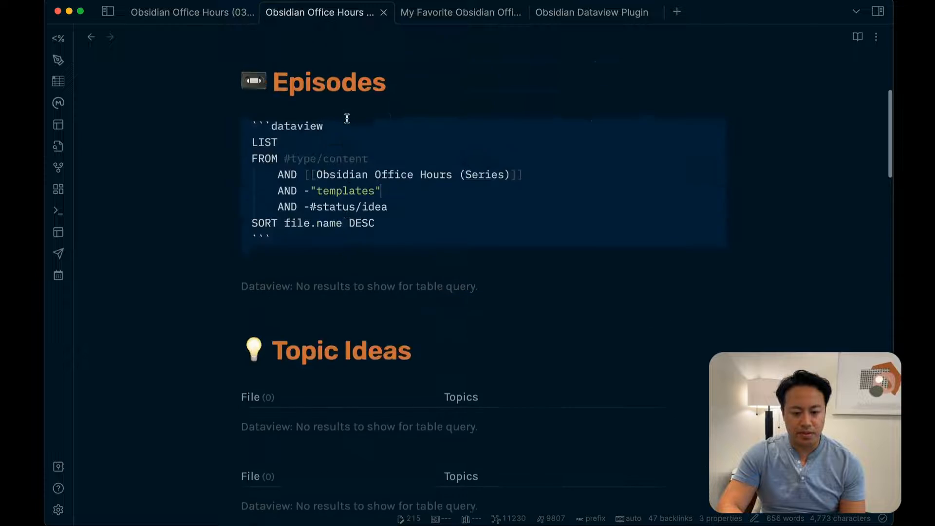
left_click(443, 295)
scroll(444, 312, "down", 15)
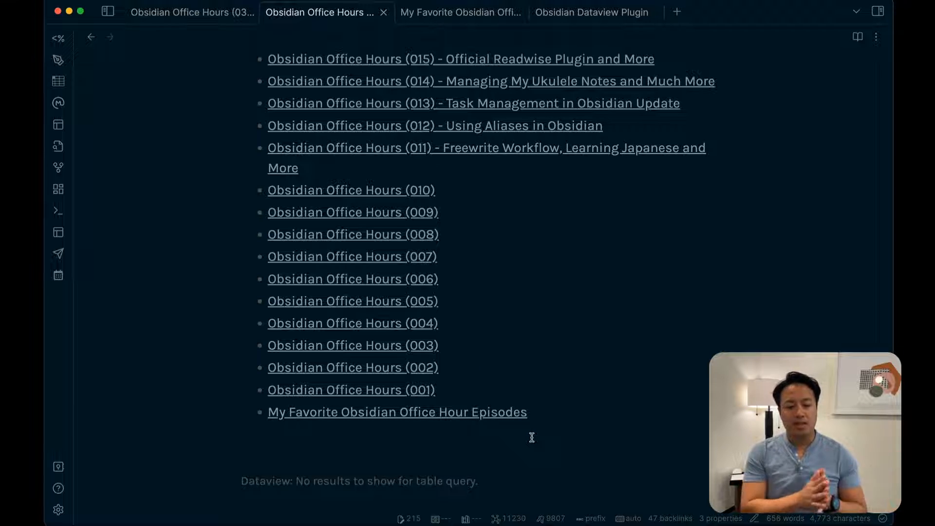
scroll(523, 328, "up", 3)
scroll(523, 327, "up", 6)
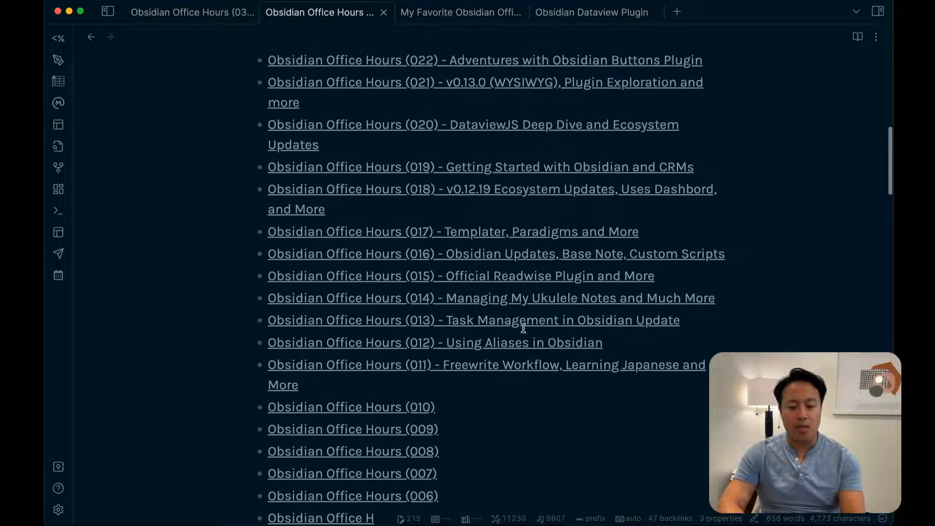
mouse_move(523, 328)
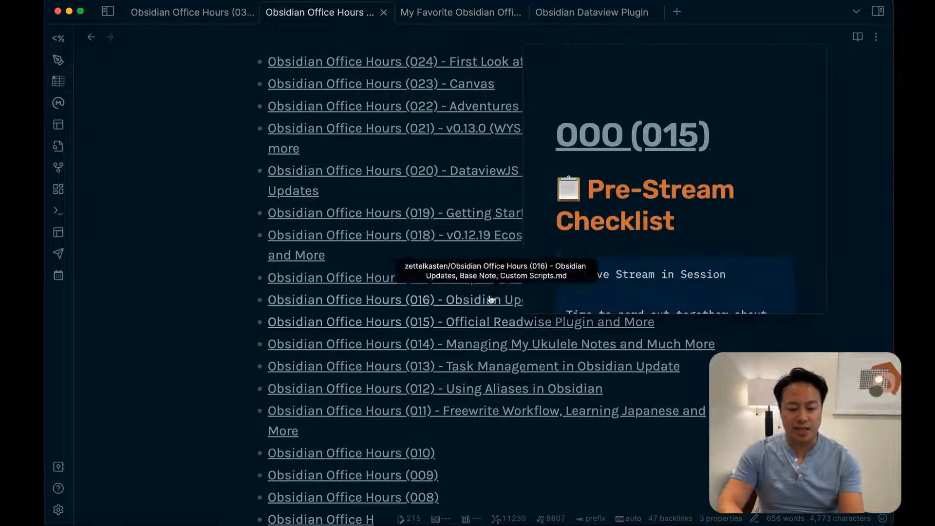
scroll(463, 317, "up", 4)
scroll(441, 346, "up", 5)
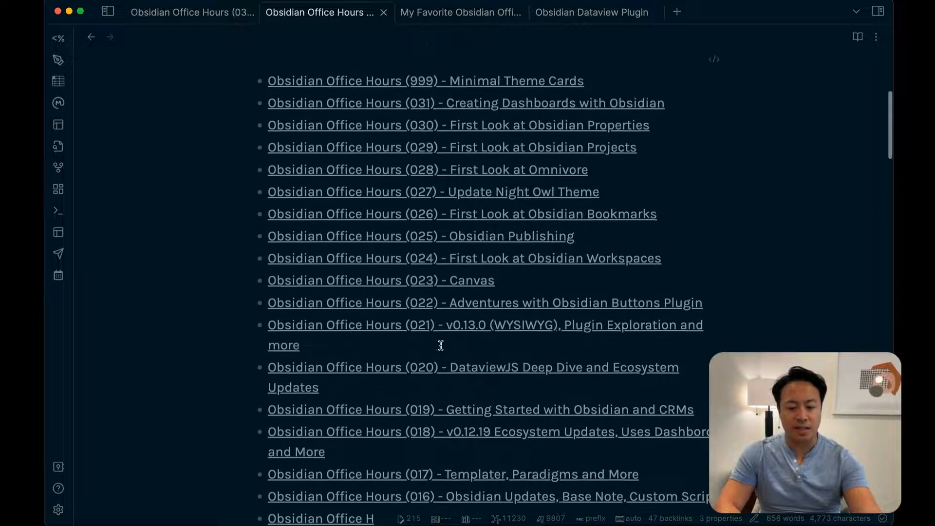
mouse_move(443, 347)
scroll(442, 348, "down", 10)
scroll(441, 347, "down", 7)
scroll(441, 349, "up", 20)
key("Down")
key("Down")
key("Down")
key("Down")
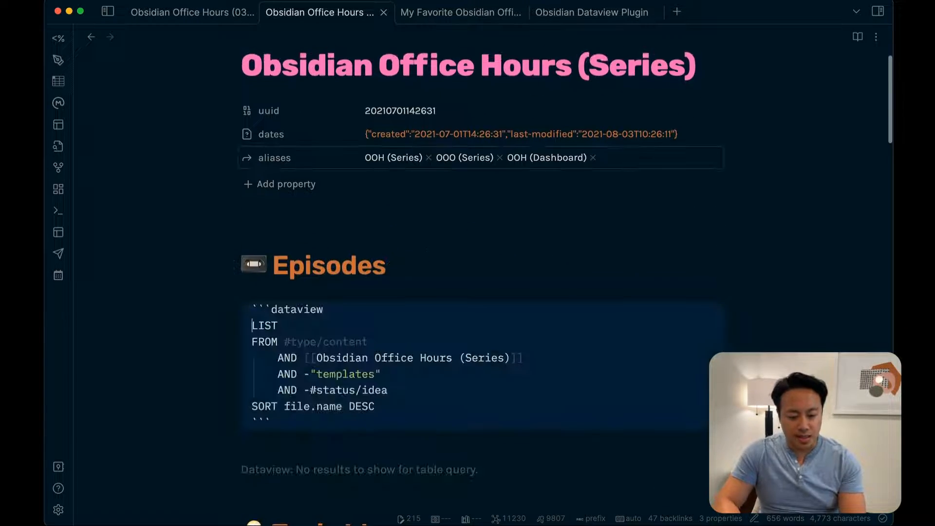
scroll(419, 347, "down", 2)
left_click(403, 336)
key("Return")
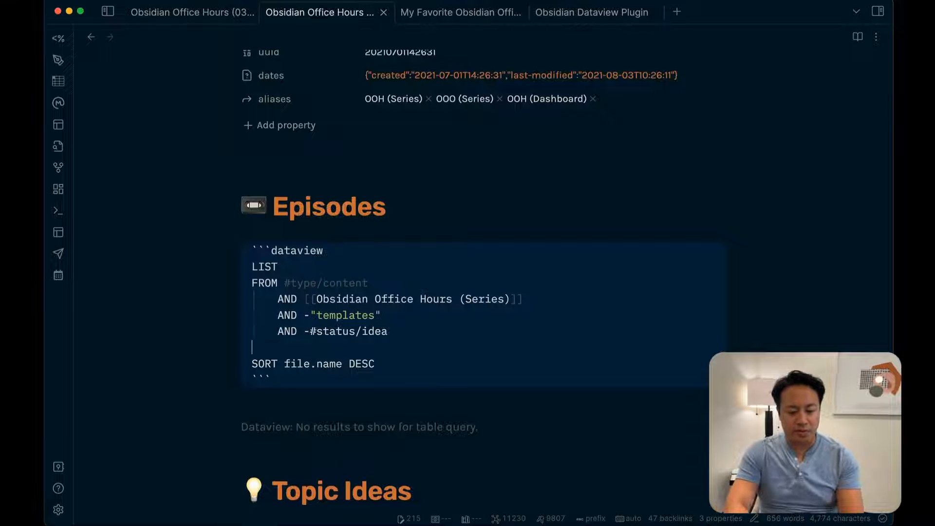
key("BackSpace")
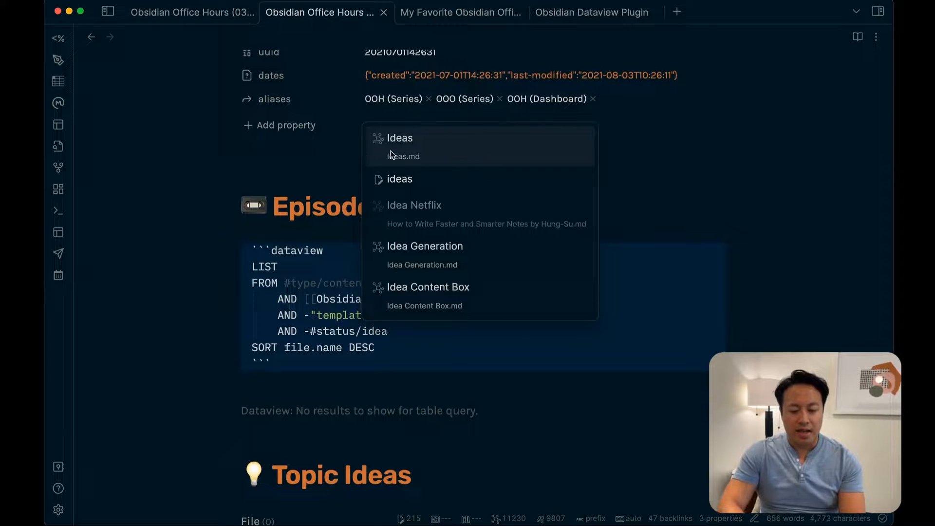
left_click(327, 167)
Show the series note in source mode to examine its YAML frontmatter block, and return to the rendered properties view.
scroll(327, 168, "up", 2)
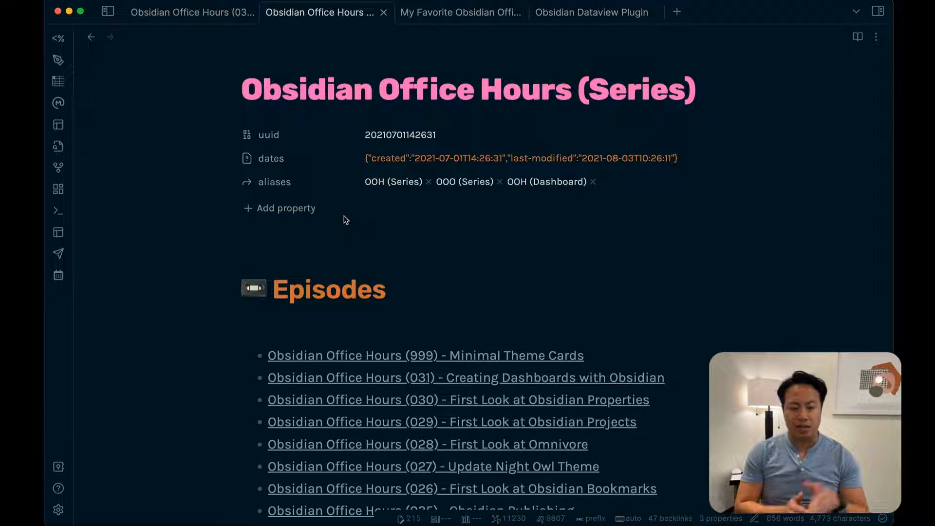
scroll(443, 203, "down", 1)
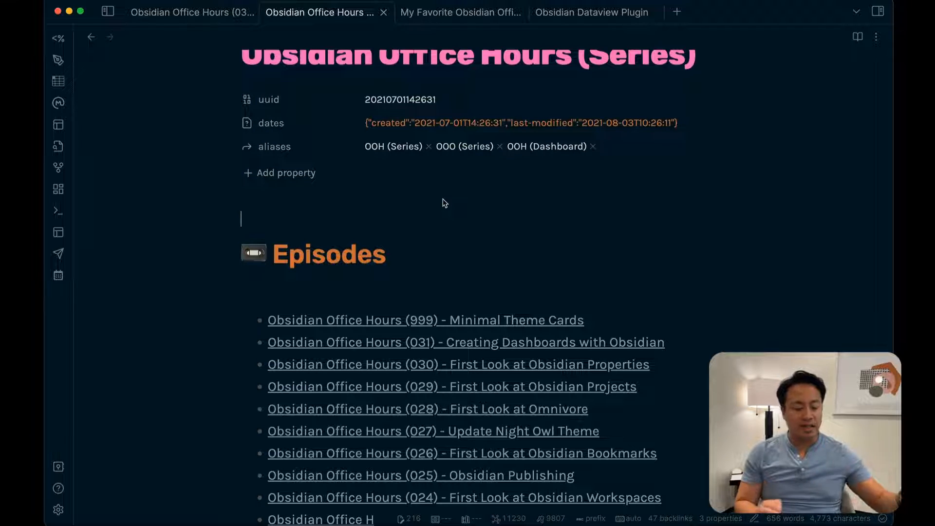
scroll(445, 203, "up", 1)
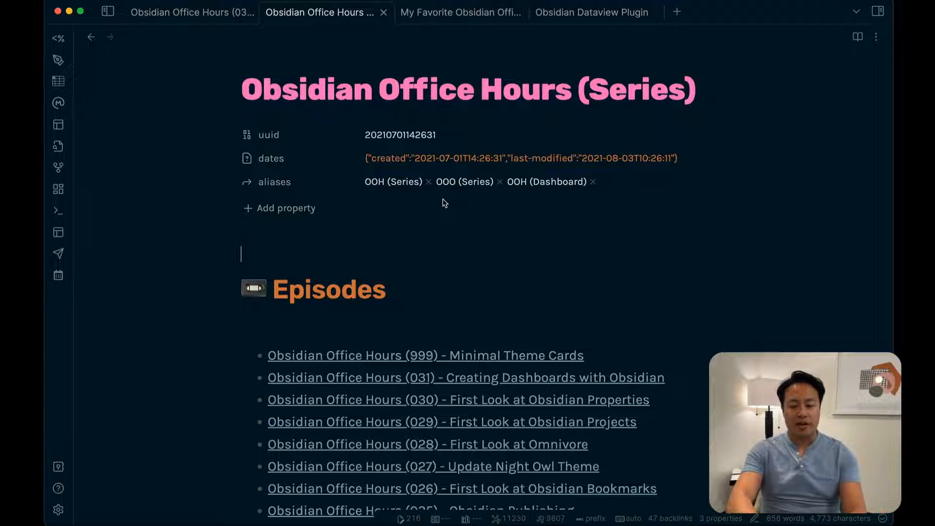
key("super+e")
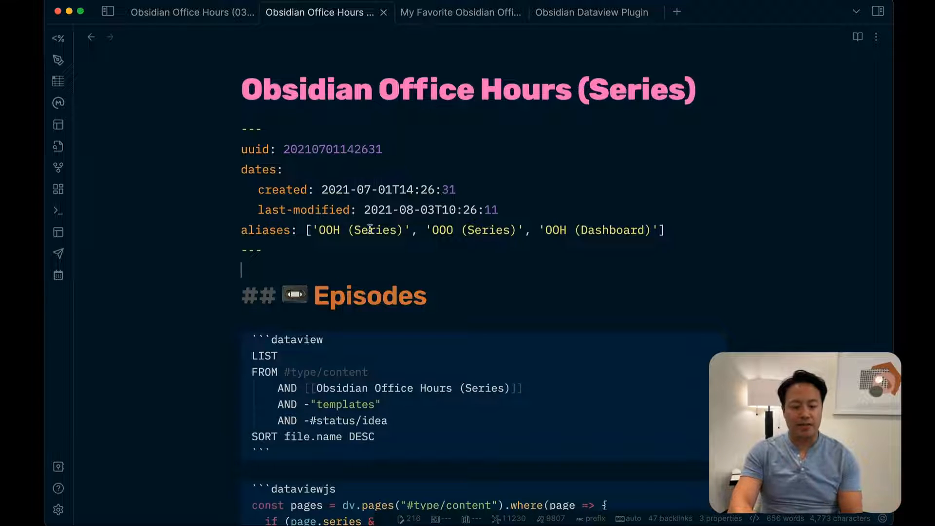
left_click_drag(286, 253, 217, 138)
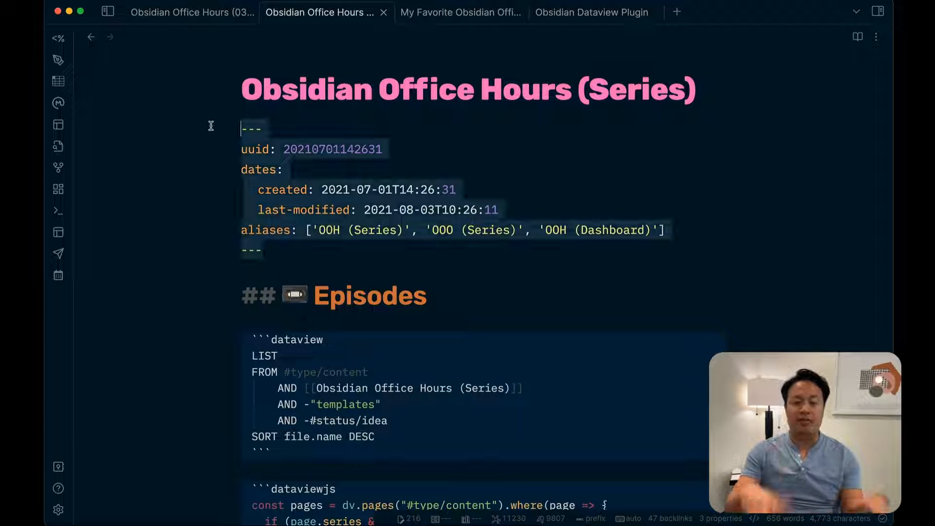
key("super+e")
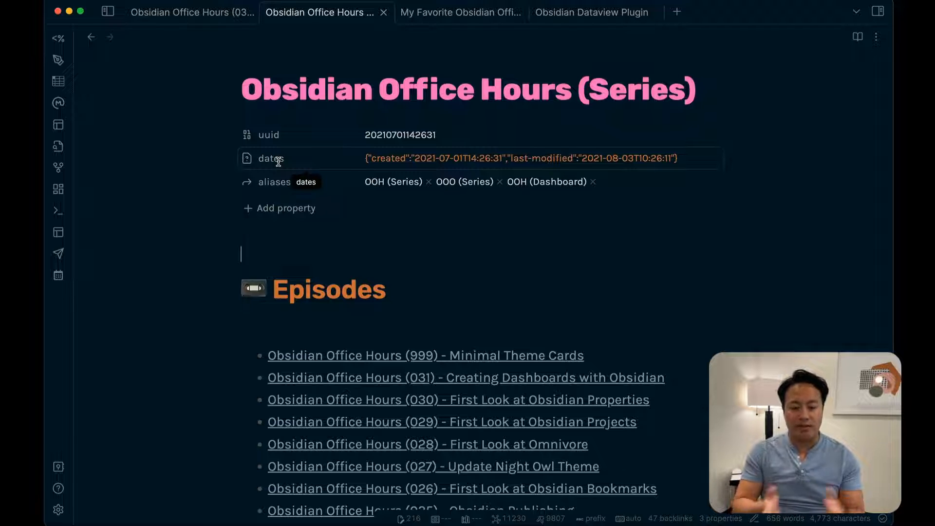
Switch to the episode 031 note and examine its properties and the attributes and tags under Additional Metadata.
scroll(465, 239, "down", 3)
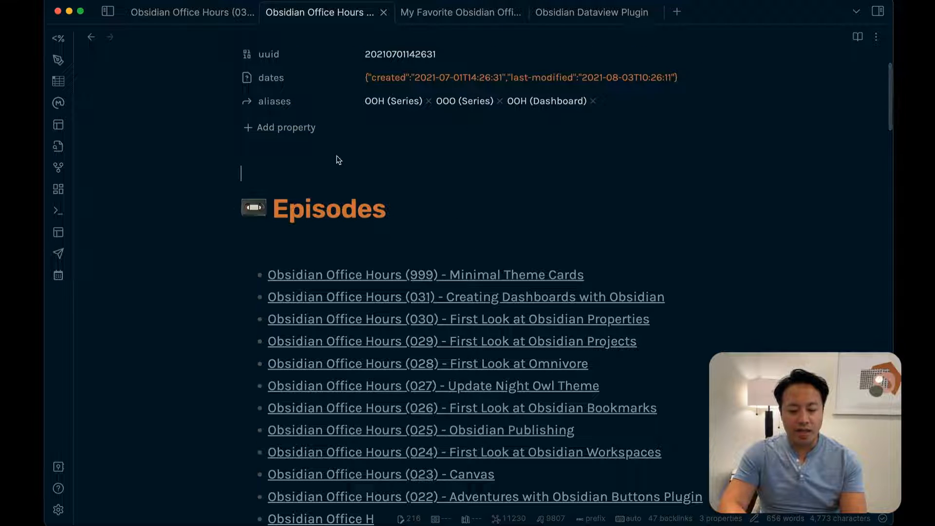
left_click(218, 14)
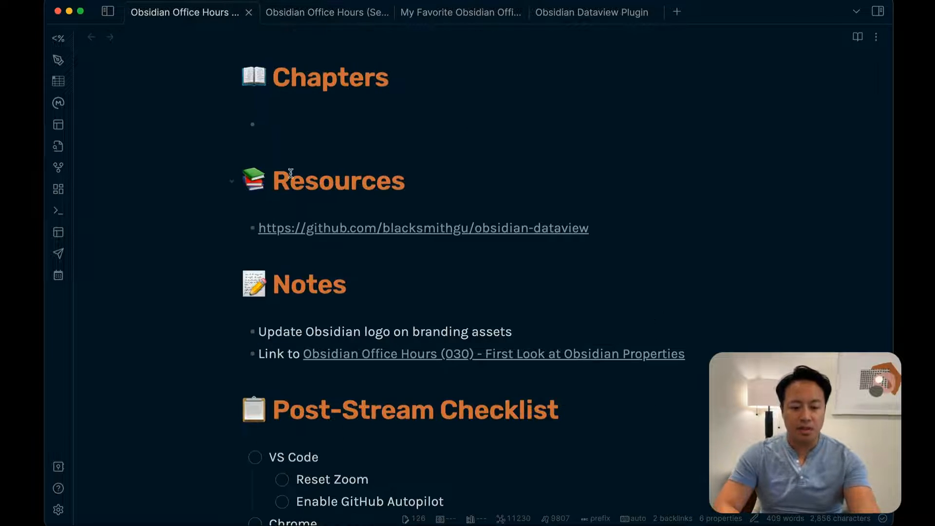
scroll(285, 139, "up", 20)
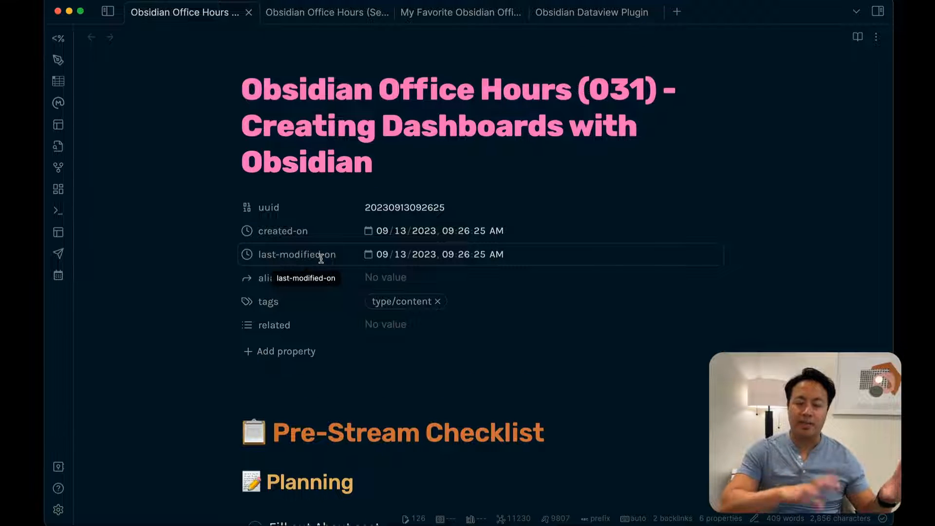
scroll(424, 360, "down", 15)
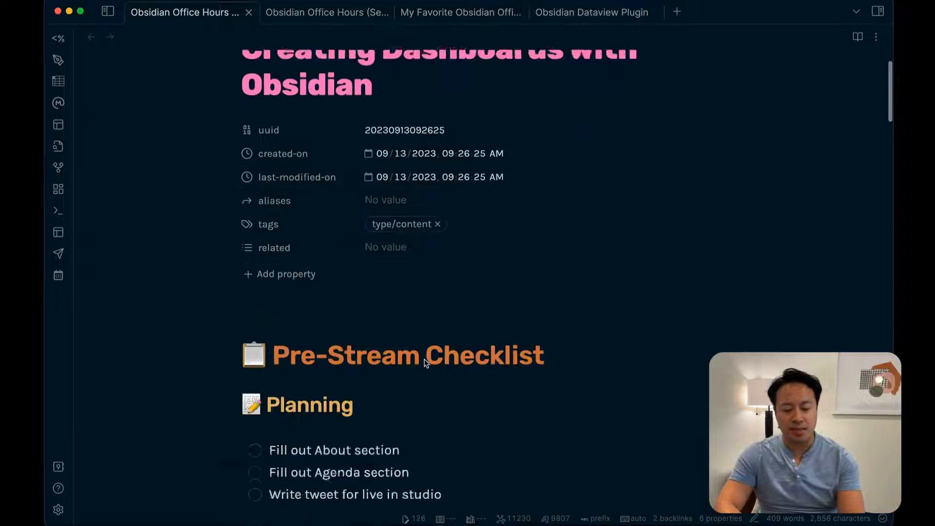
scroll(424, 359, "down", 20)
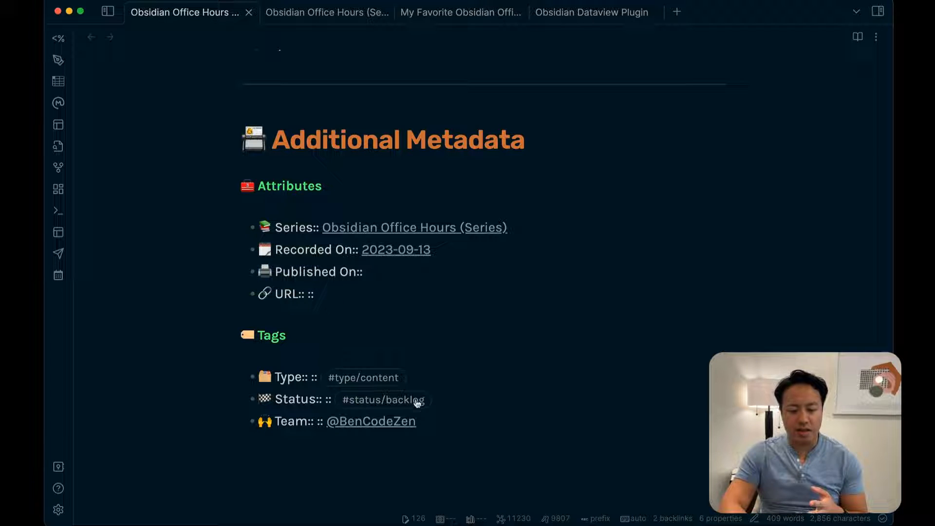
left_click_drag(450, 430, 235, 132)
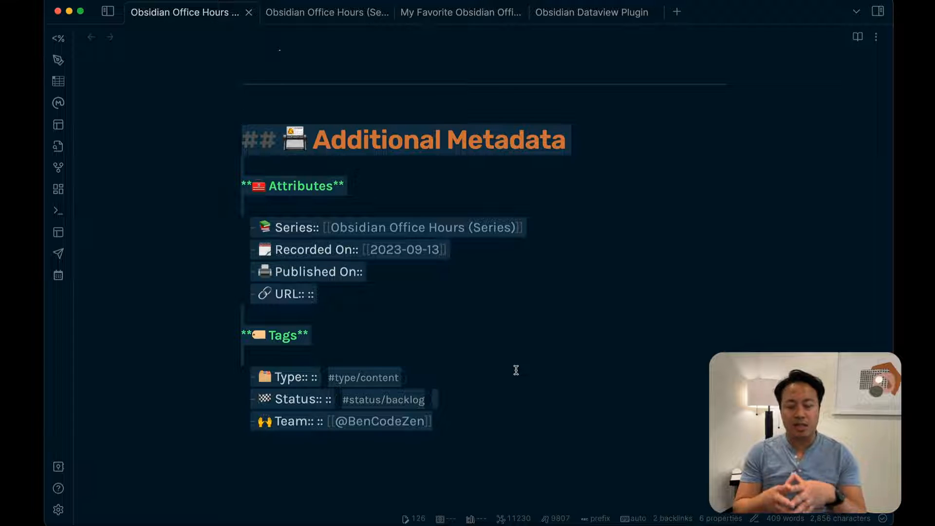
left_click(516, 370)
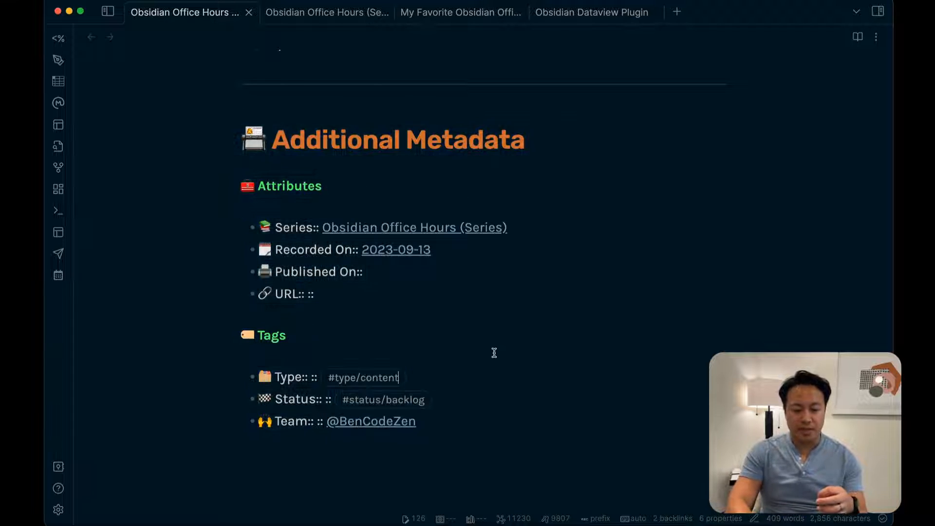
Remove the extra double colons from the URL and Status fields in the episode's Additional Metadata section.
left_click(325, 296)
key("BackSpace")
key("BackSpace")
left_click(333, 399)
key("BackSpace")
key("BackSpace")
key("BackSpace")
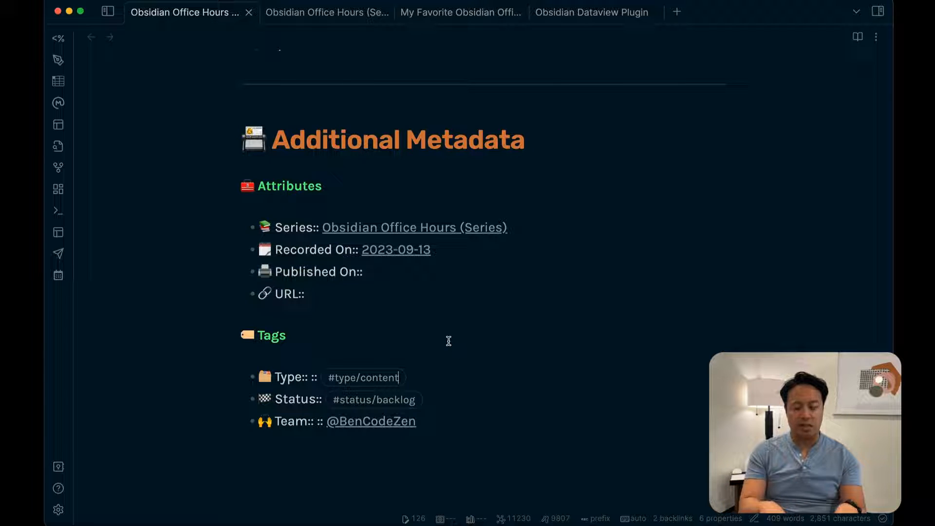
left_click(316, 228)
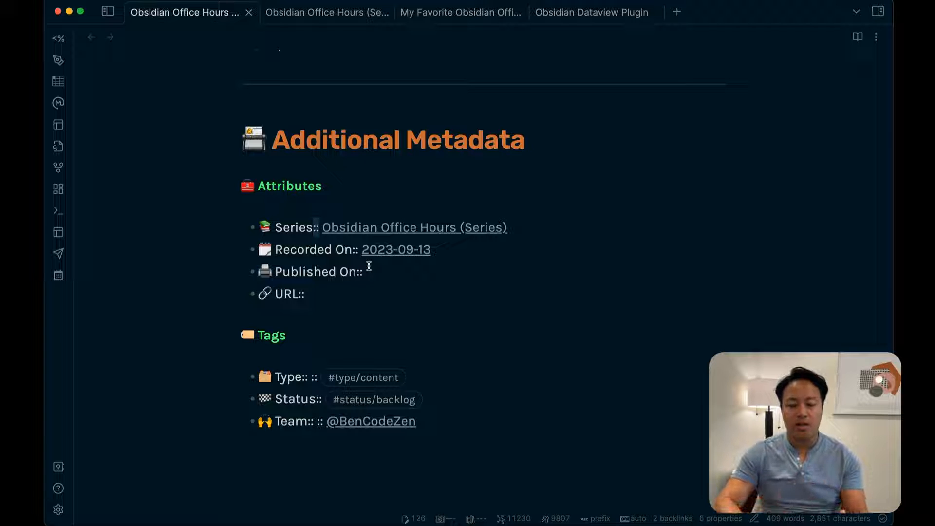
In the series note, change the Episodes Dataview query to TABLE status and view the rendered table.
left_click(348, 22)
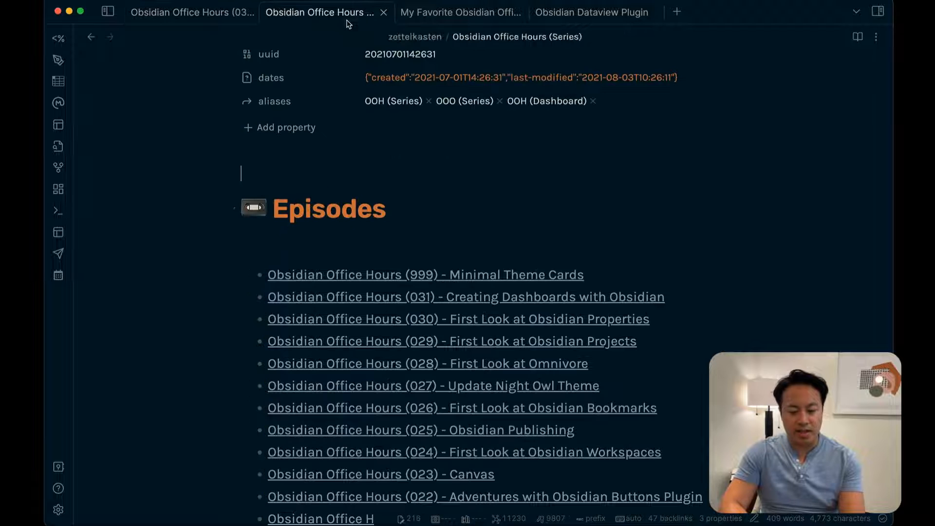
left_click(423, 211)
key("Down")
key("Down")
key("Down")
key("Up")
key("shift+End")
type("TABLE status")
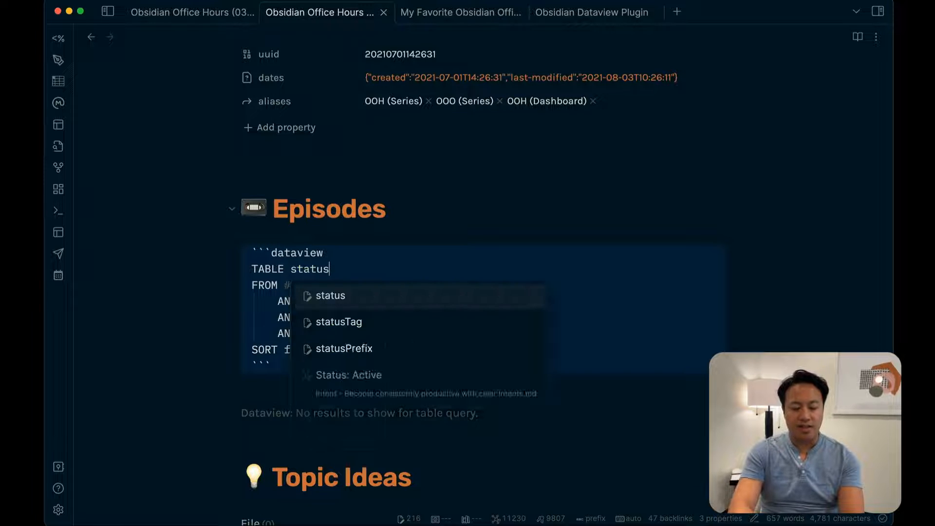
key("Escape")
key("Up")
scroll(656, 314, "down", 2)
scroll(657, 314, "down", 2)
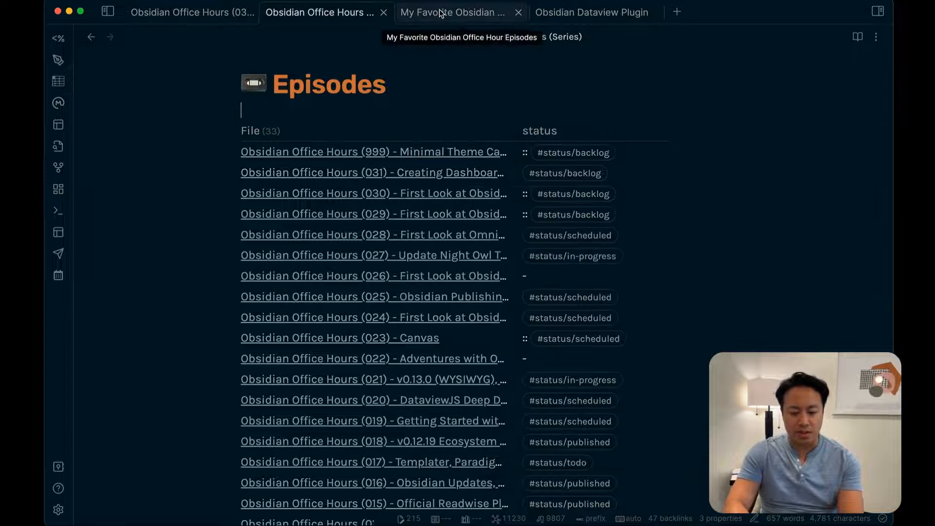
With the episode 031 note beside the series note, change the episode's Status tag to #status/in-progress.
left_click(878, 11)
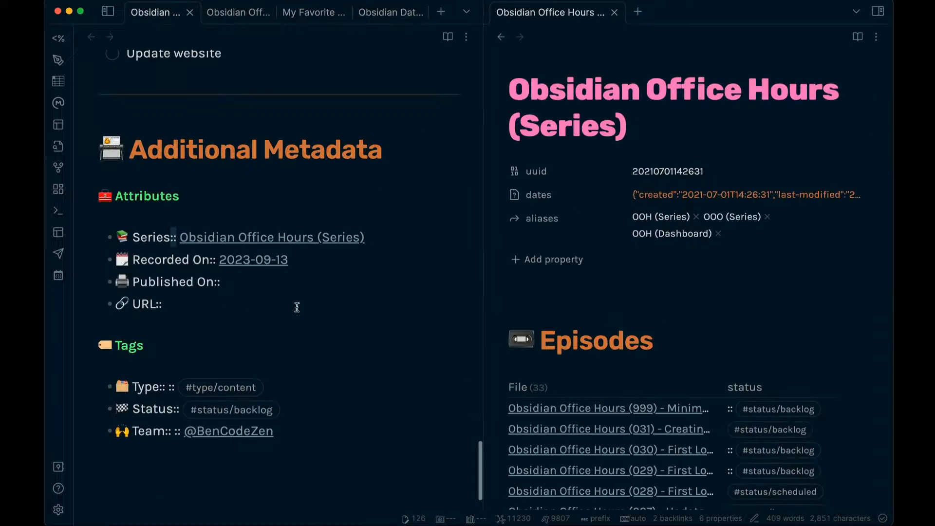
scroll(611, 332, "down", 4)
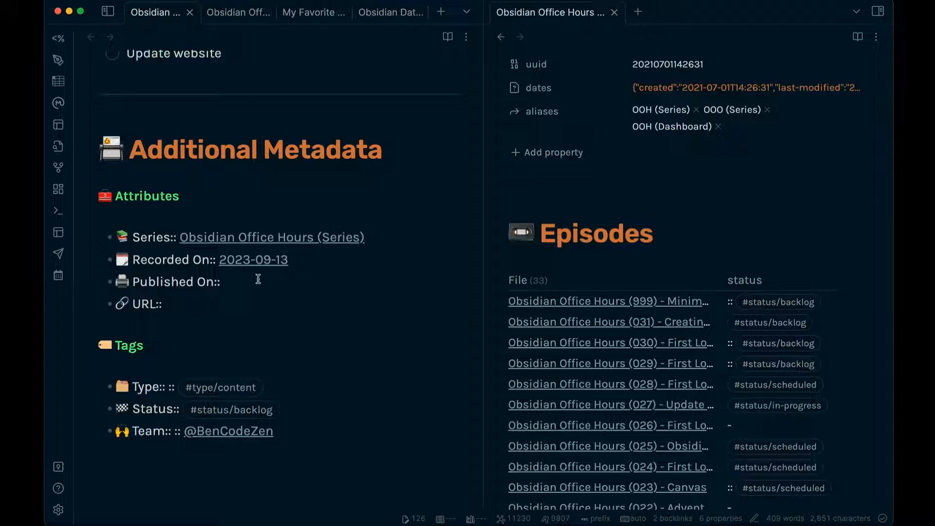
double_click(256, 410)
key("BackSpace")
type("in-pr")
key("Return")
left_click(324, 349)
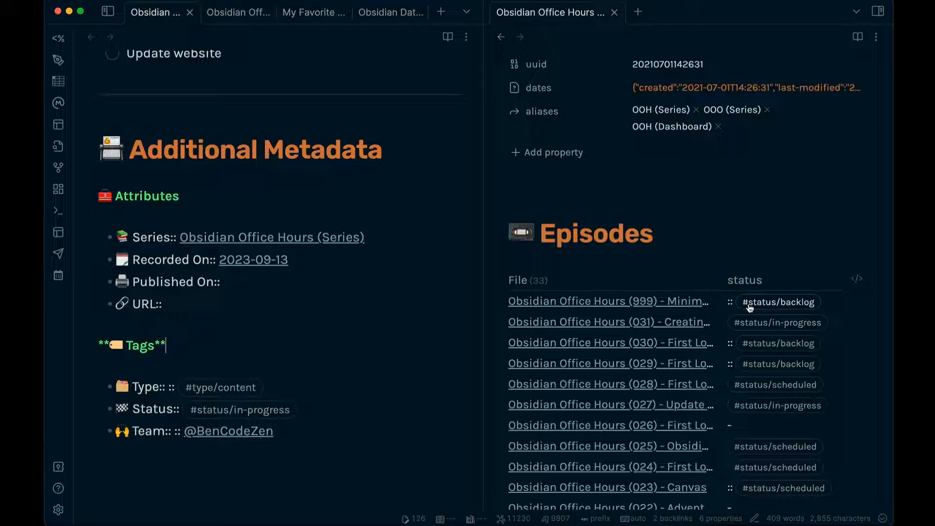
left_click(359, 412)
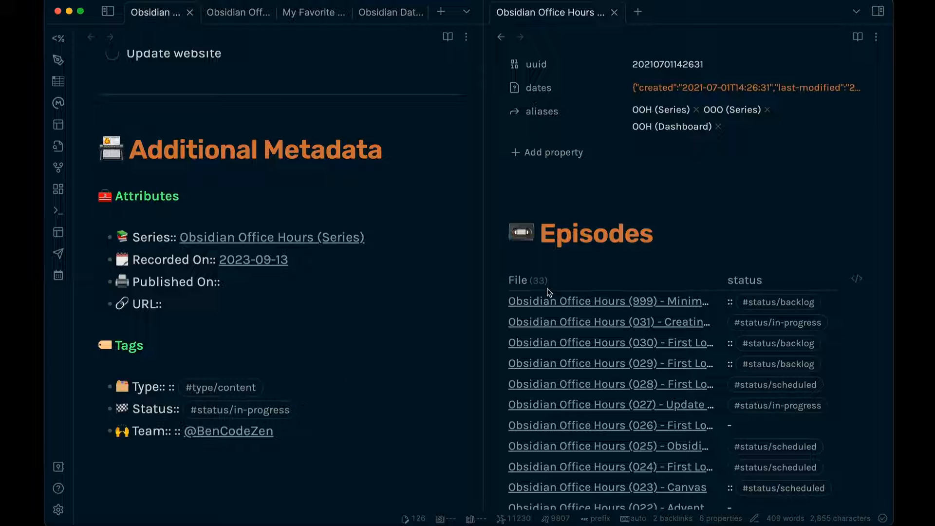
left_click(608, 262)
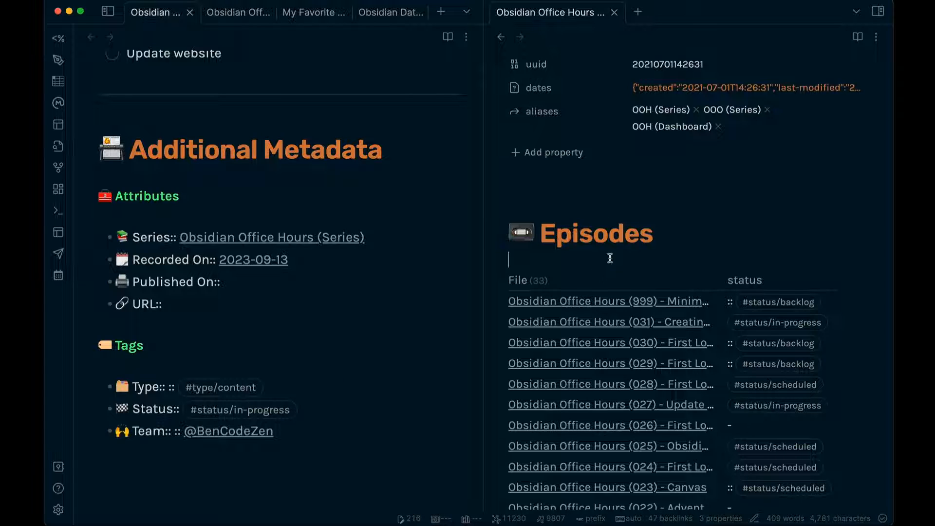
scroll(610, 266, "down", 3)
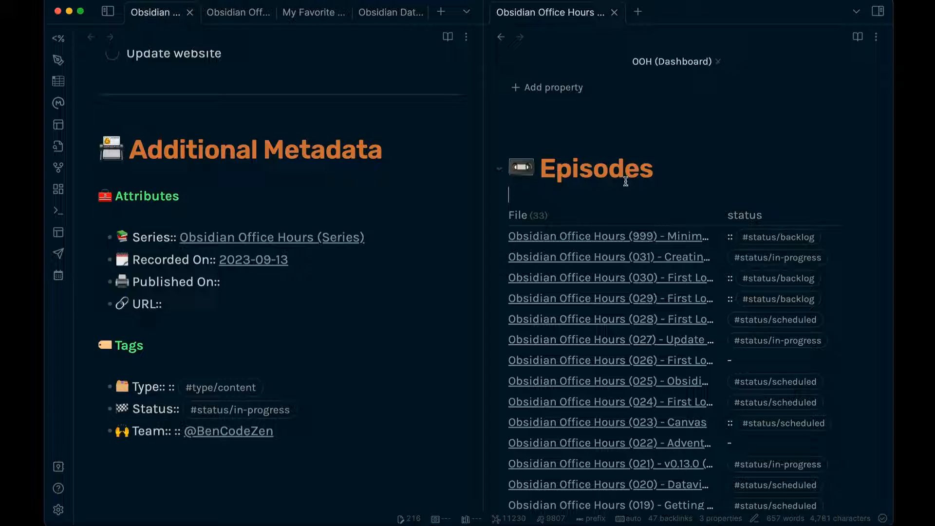
left_click(675, 175)
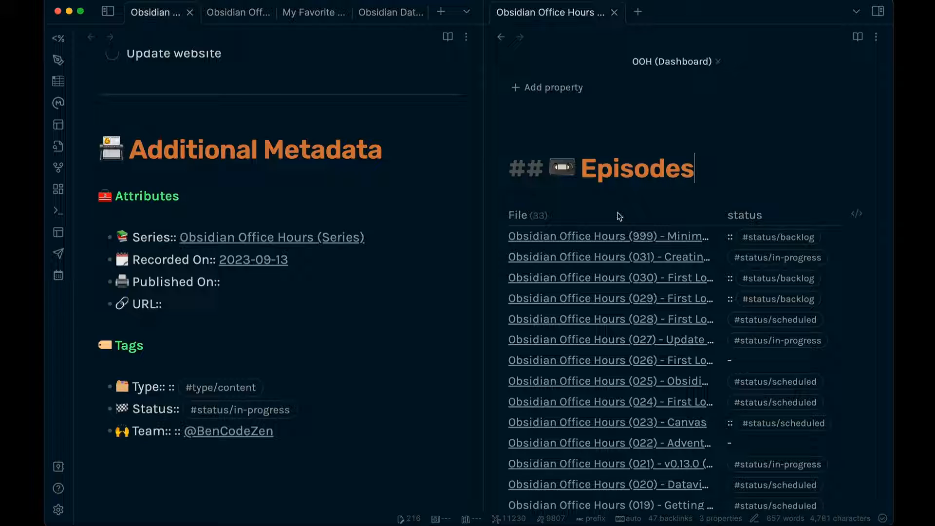
left_click(639, 190)
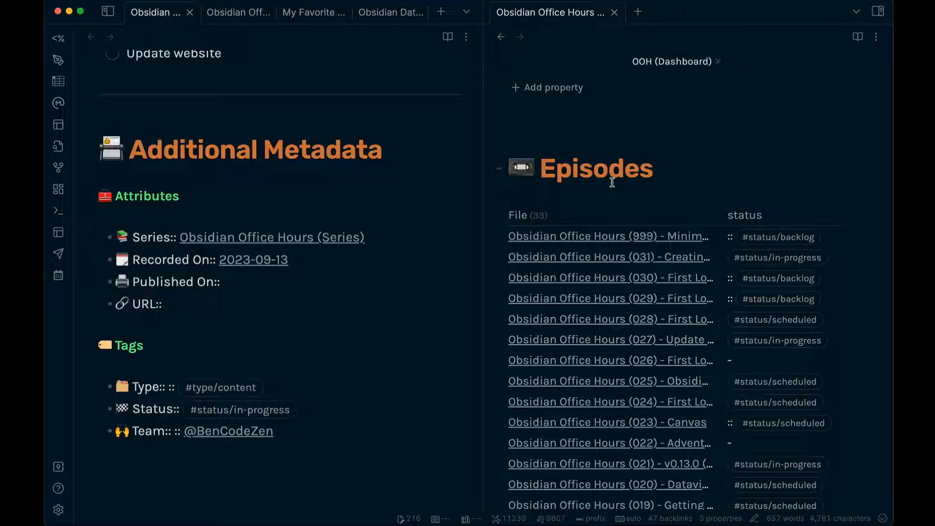
Show the episode 031 note in both panes and compare its properties with its Additional Metadata section.
left_click(423, 239)
left_click(685, 161)
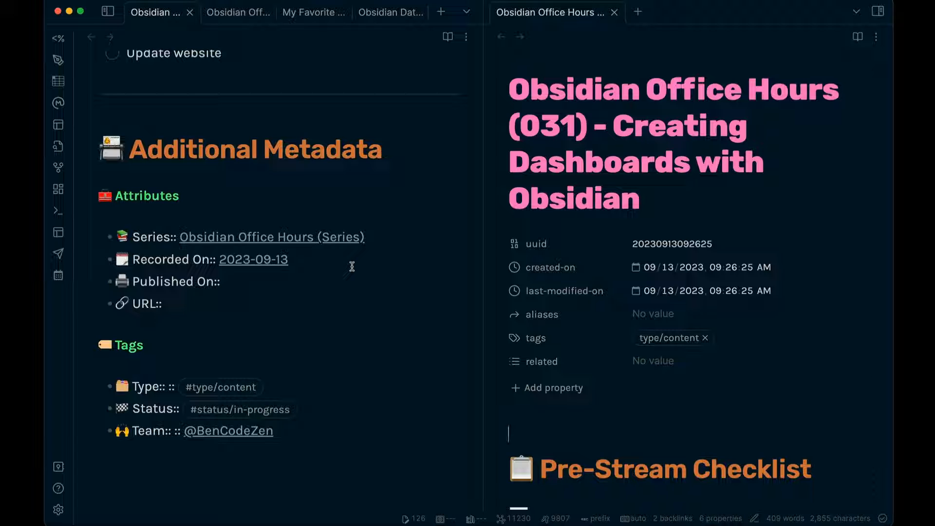
scroll(355, 234, "up", 1)
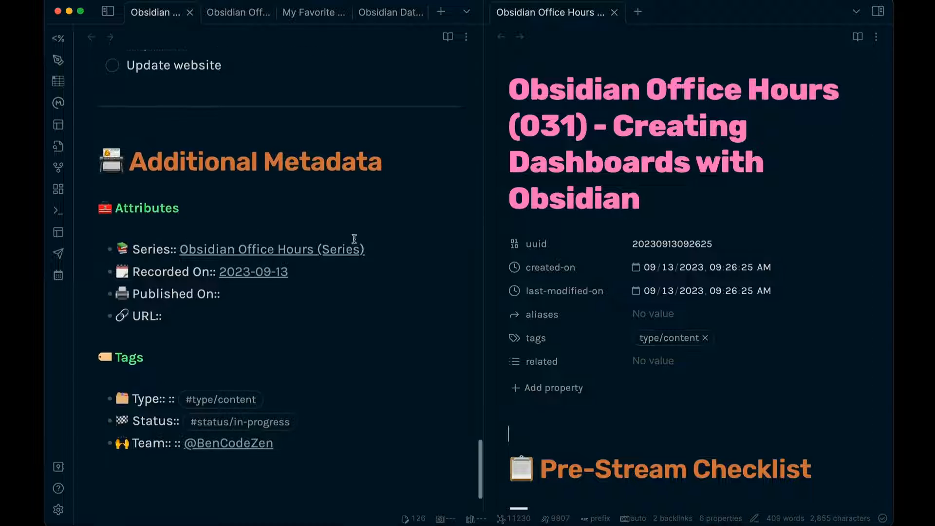
scroll(676, 250, "down", 3)
scroll(451, 219, "up", 15)
scroll(452, 283, "down", 3)
scroll(451, 285, "down", 20)
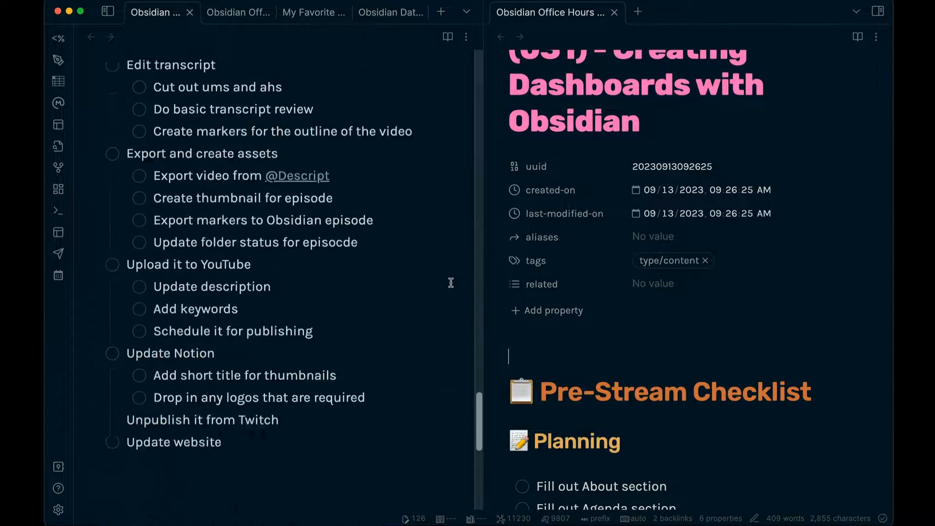
scroll(451, 281, "down", 1)
scroll(509, 404, "up", 3)
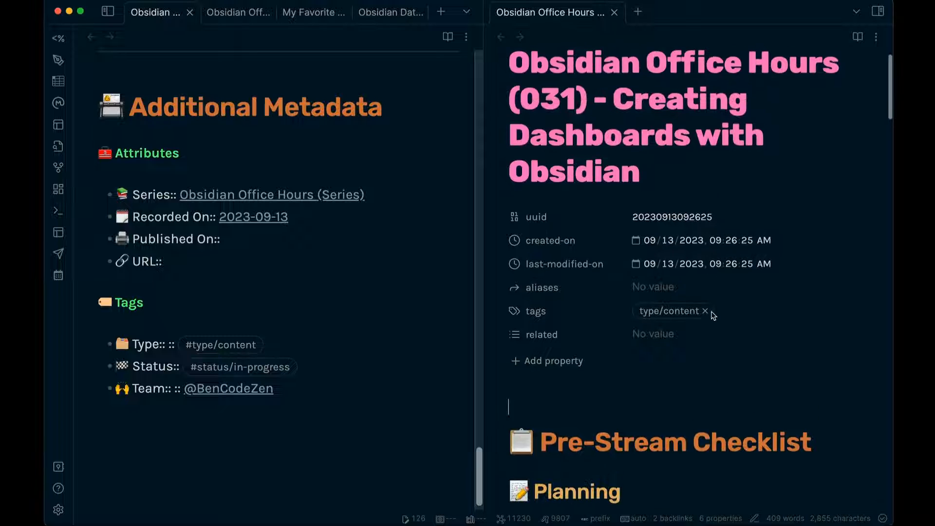
scroll(619, 271, "down", 2)
scroll(664, 225, "up", 3)
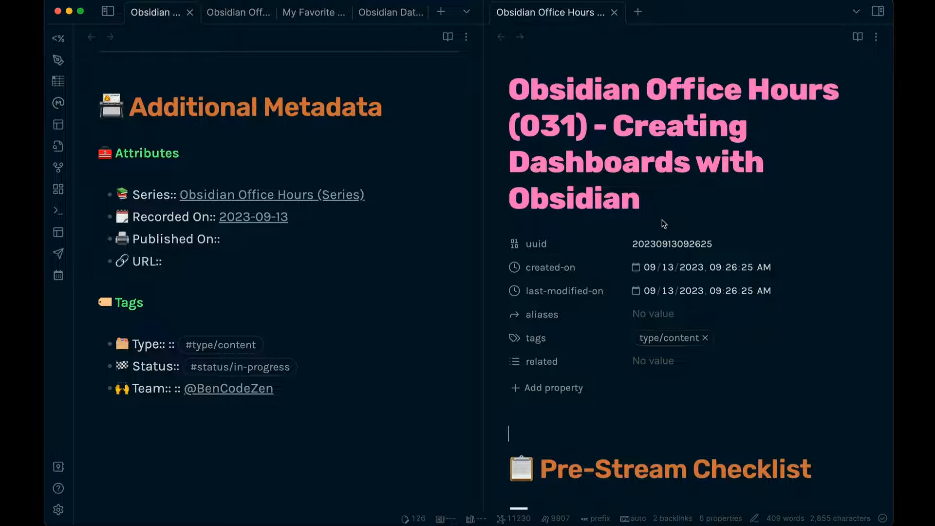
scroll(628, 225, "down", 3)
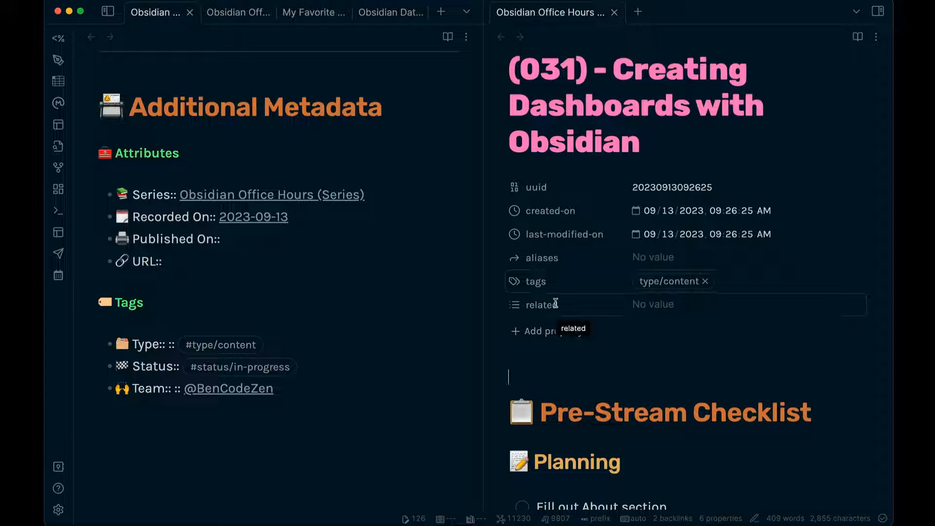
scroll(584, 388, "down", 1)
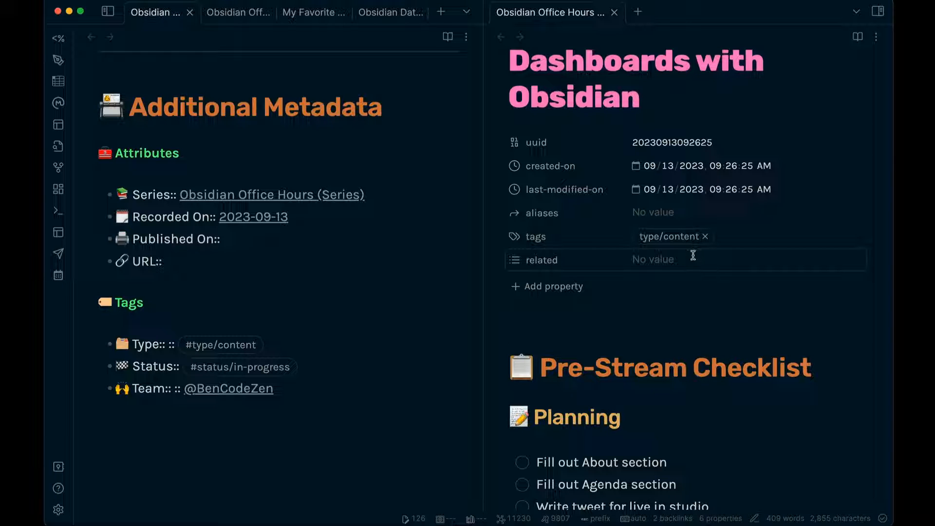
left_click(653, 303)
type("[[@")
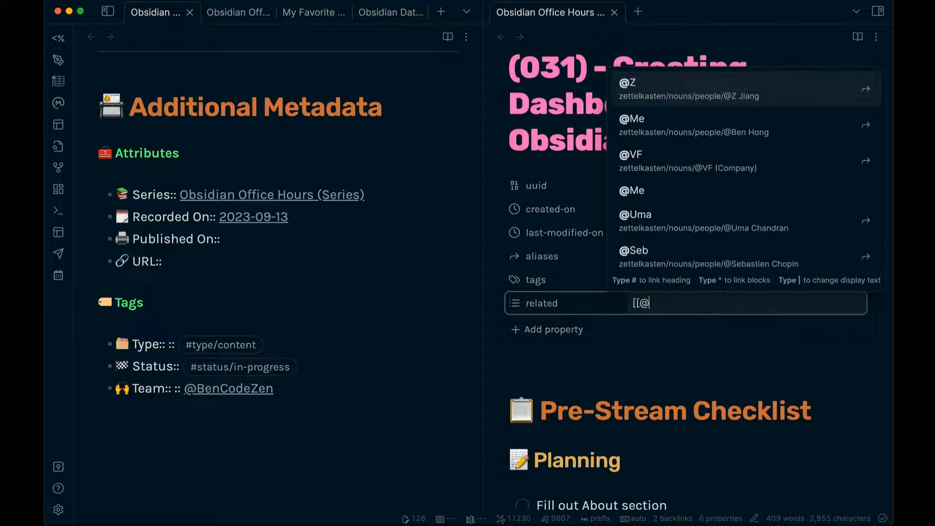
type("Obsidian")
key("Return")
left_click(667, 350)
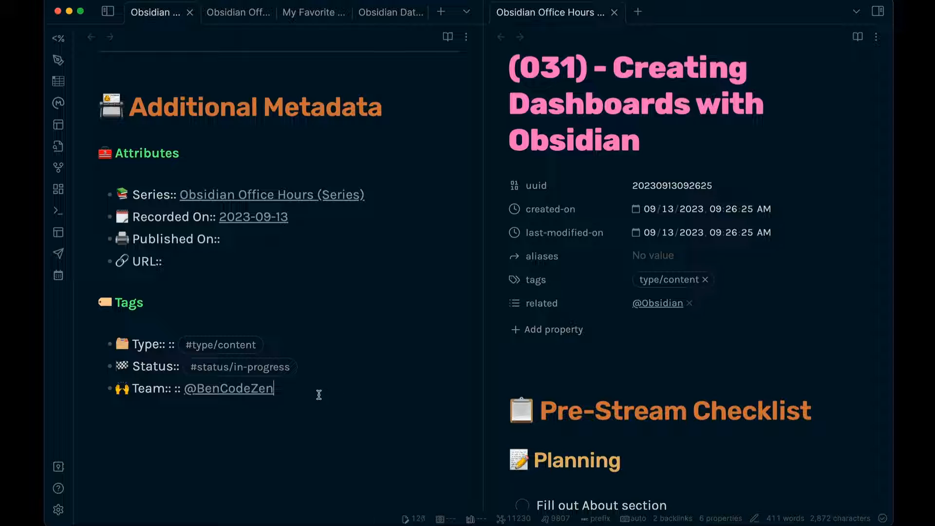
Remove the extra double colon from the Team field in the episode's Tags list.
left_click(315, 393)
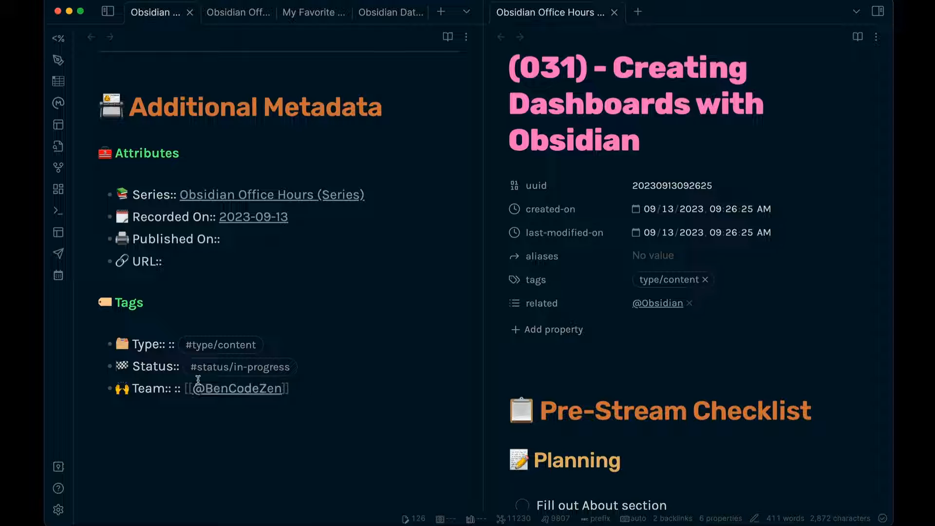
left_click(181, 389)
key("BackSpace")
key("BackSpace")
key("BackSpace")
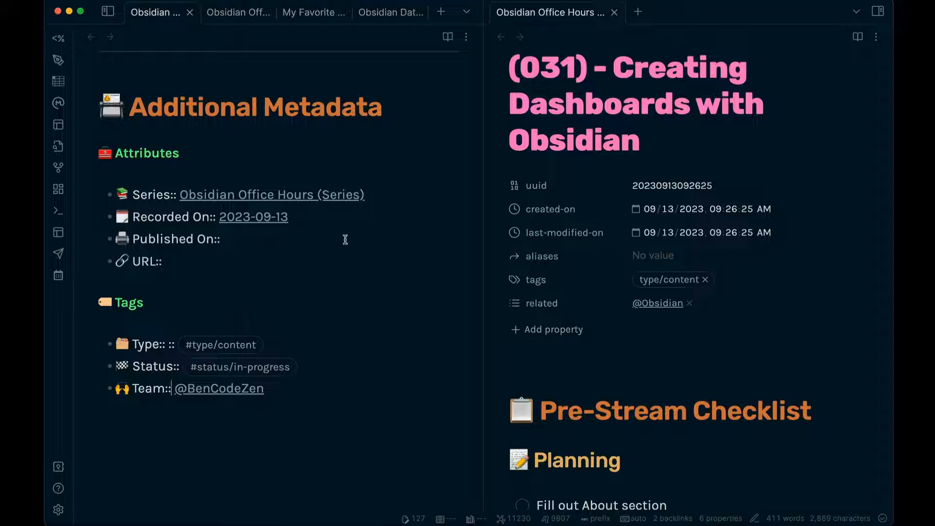
Try adding a [[2023-09-13]] link to the episode note's related property, and remove it again.
left_click(746, 301)
type("[[")
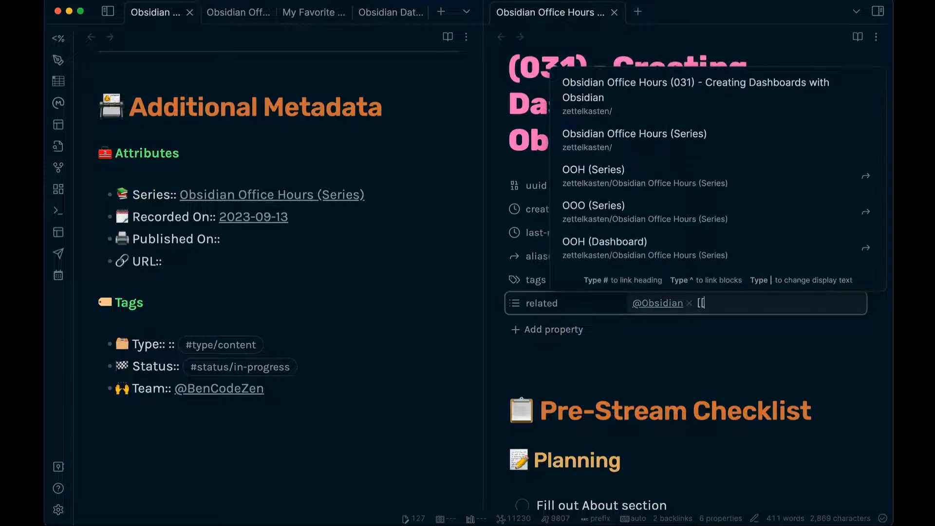
type("2023-09-13")
key("Return")
key("Return")
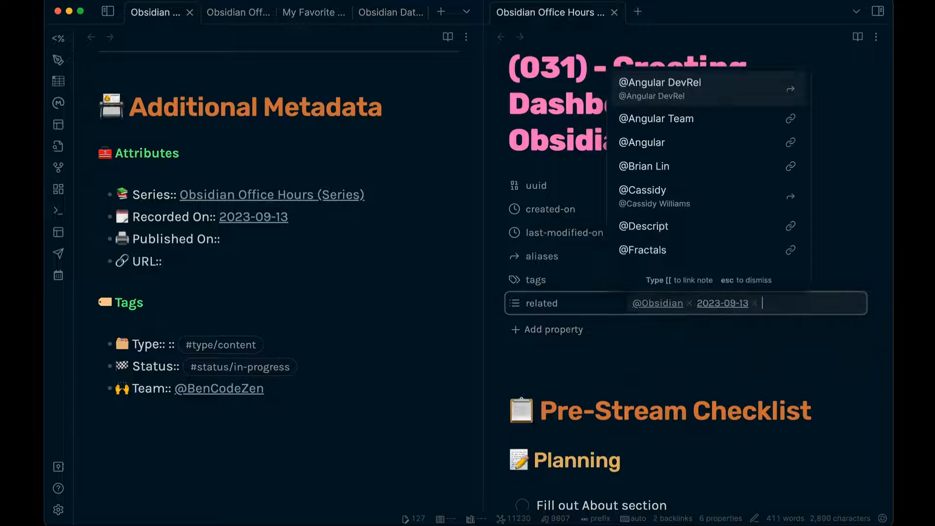
left_click(731, 343)
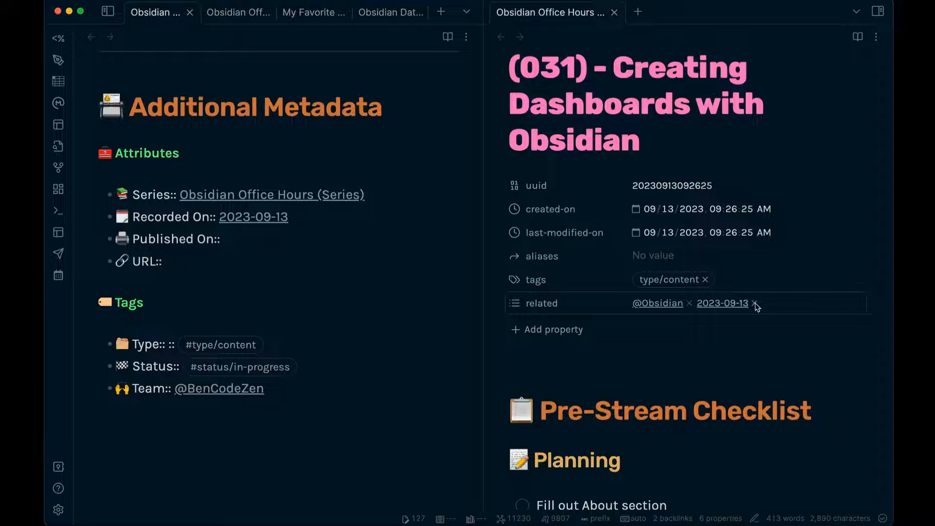
left_click(755, 304)
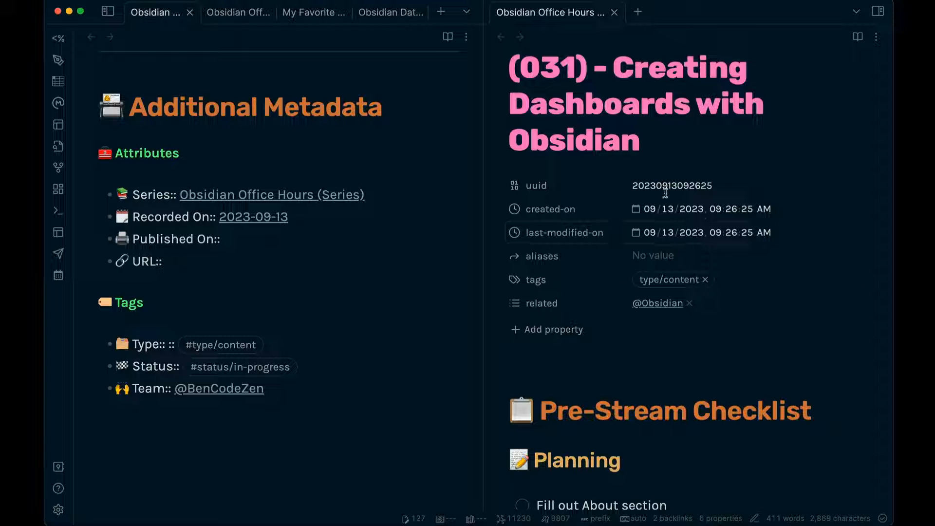
Inspect the created-on date in the episode note's source view and compare it with how the property is displayed.
key("super+e")
left_click_drag(595, 230, 659, 232)
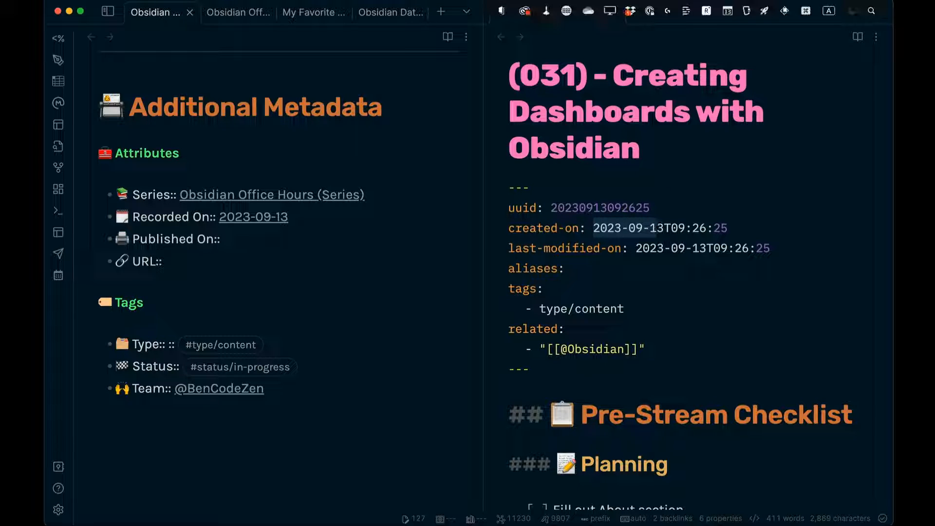
left_click(658, 281)
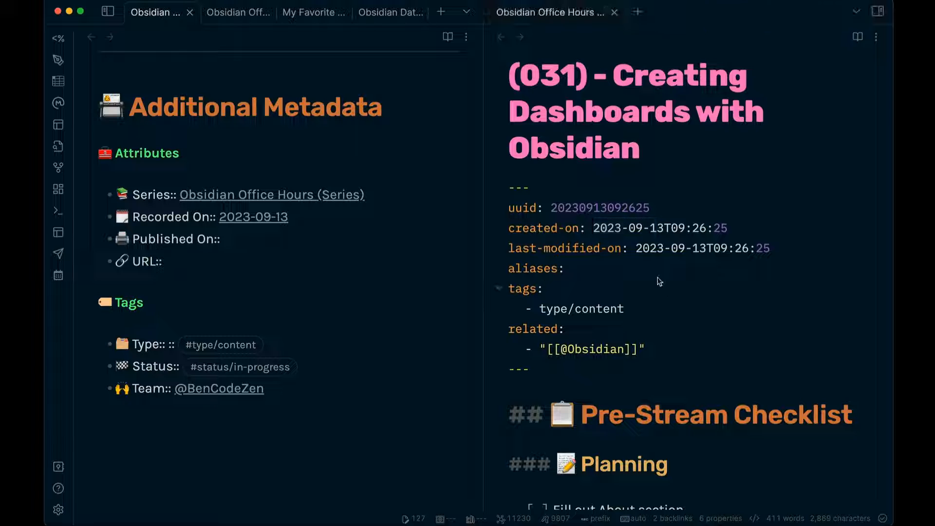
key("super+e")
scroll(651, 265, "up", 5)
scroll(651, 264, "up", 1)
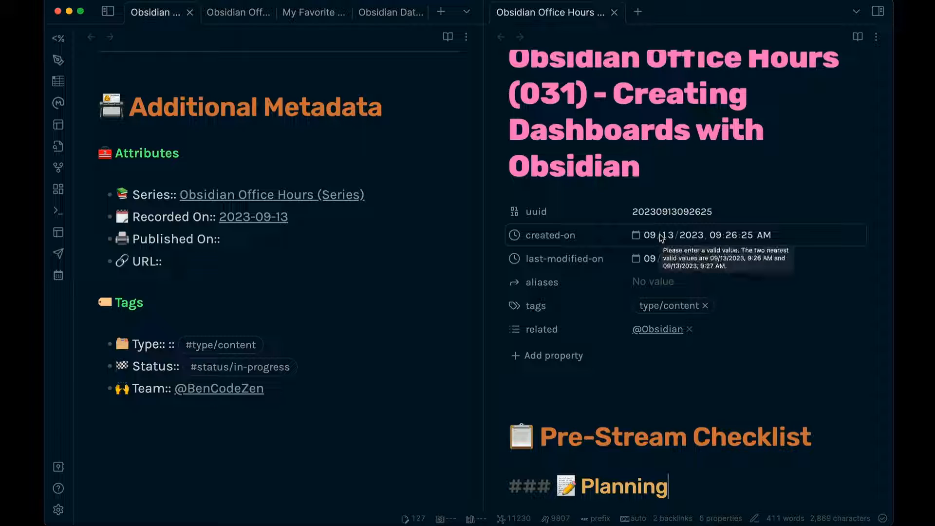
key("super+shift+e")
left_click_drag(593, 278, 665, 277)
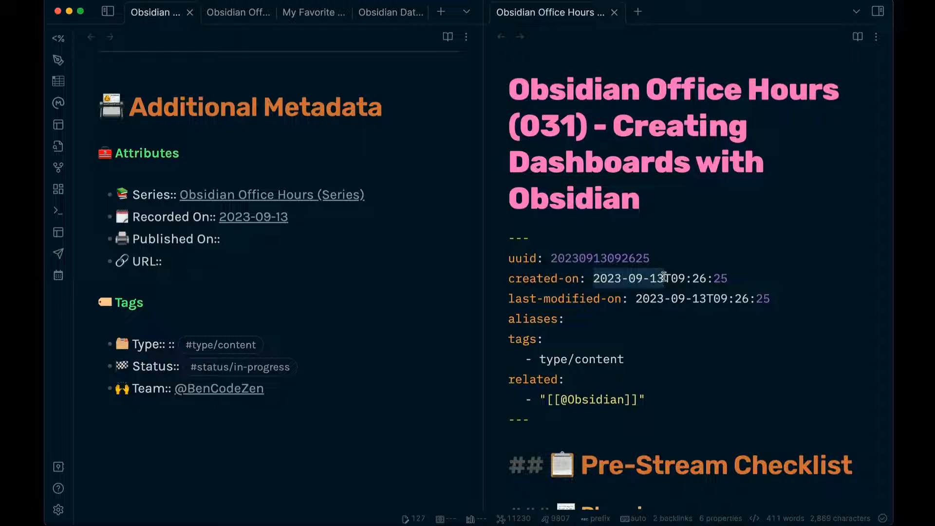
key("super+shift+e")
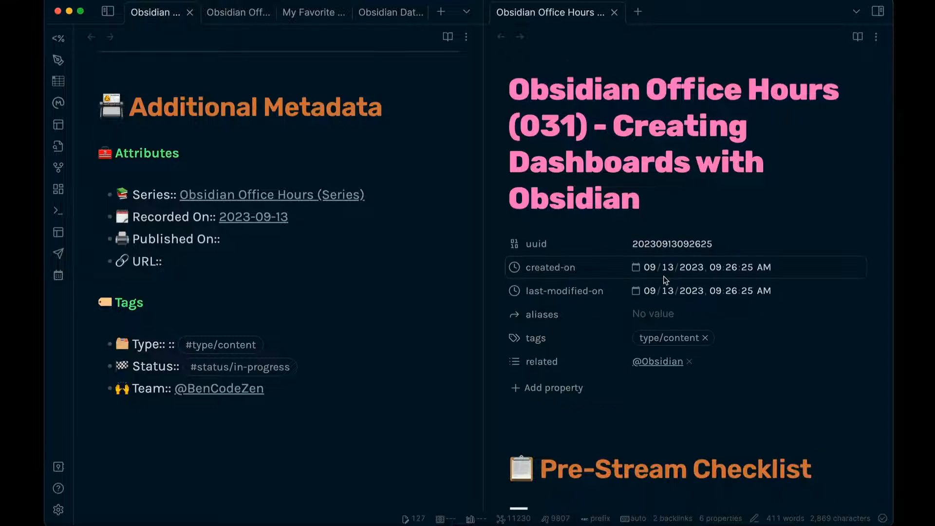
Add a separator property named --- to the episode note, with a long row of dashes as its value.
scroll(665, 280, "down", 2)
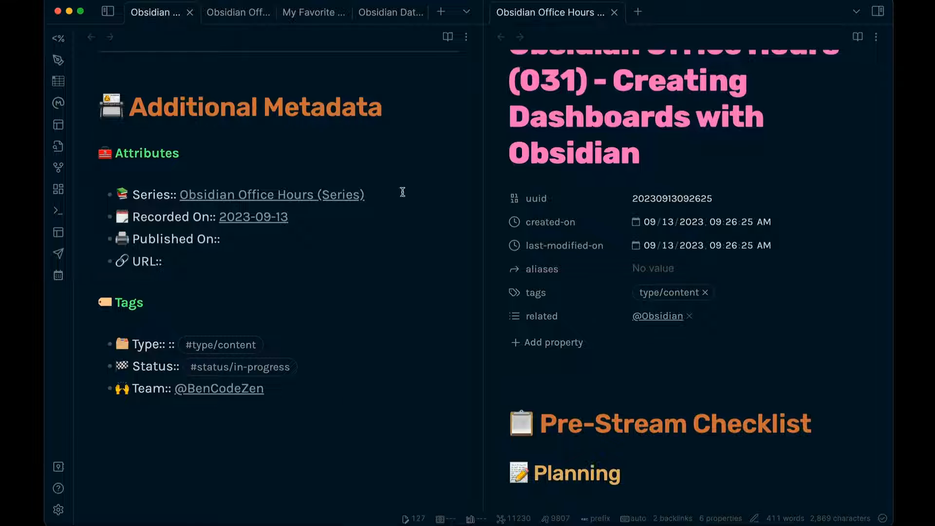
scroll(578, 346, "down", 1)
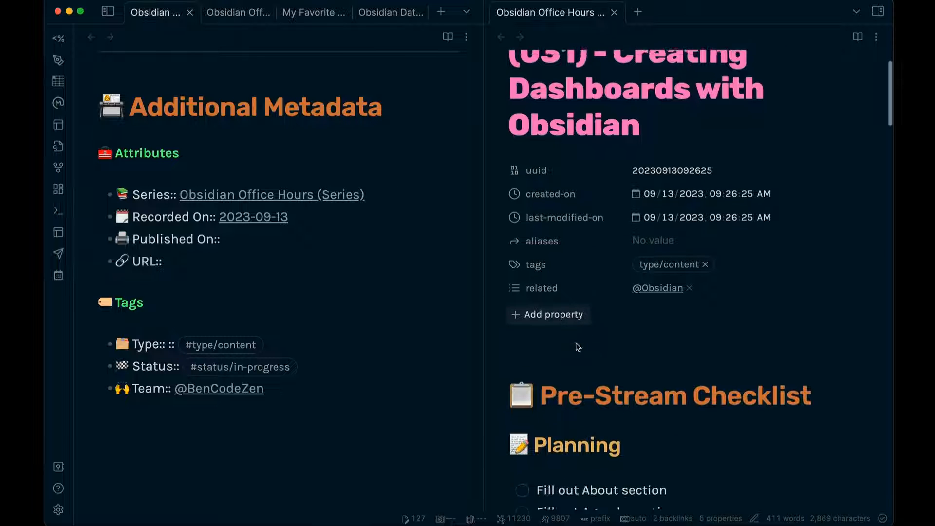
left_click(556, 311)
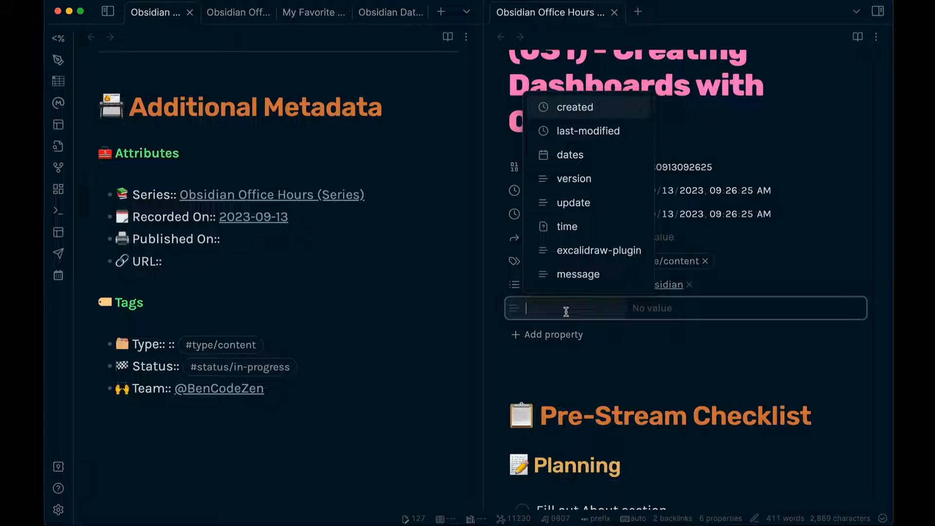
type("-")
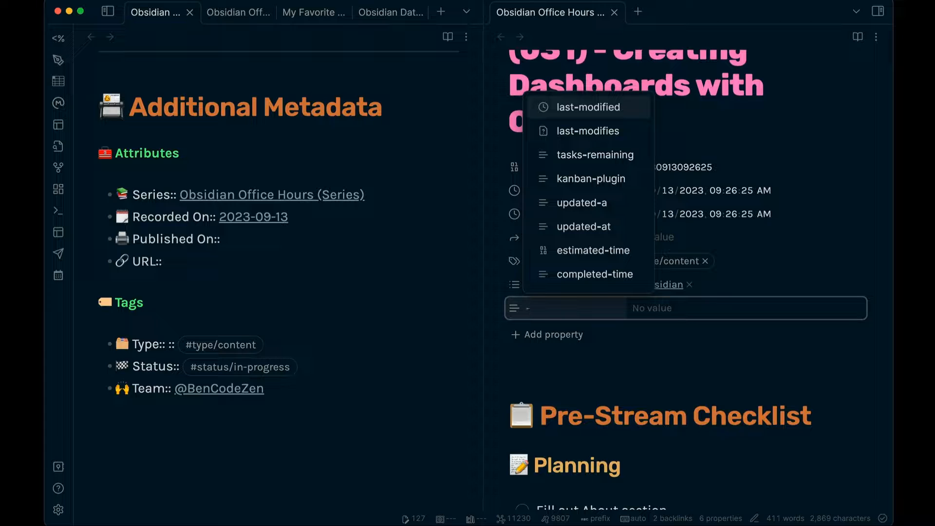
key("Escape")
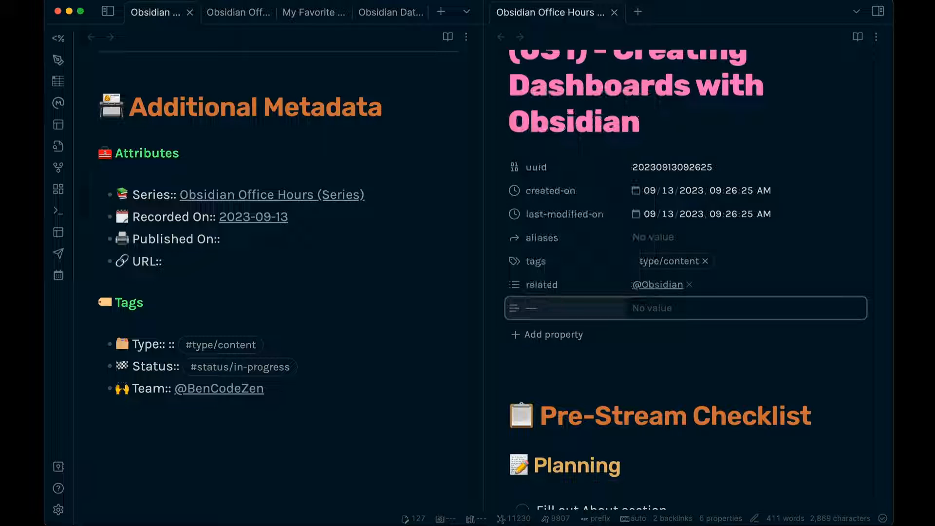
key("Tab")
type("--------------------------------------------------")
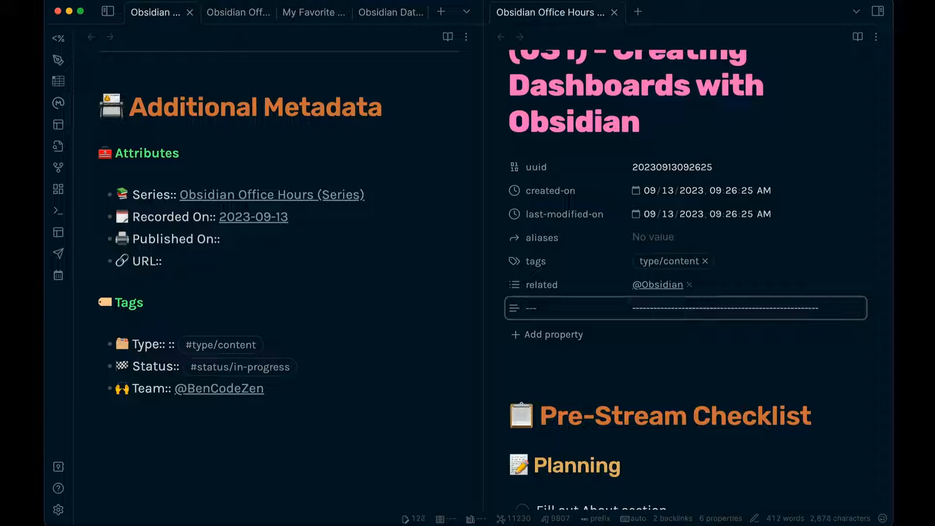
Add a series property to the episode note, linking to [[Obsidian Office Hours (Series)]].
left_click(568, 334)
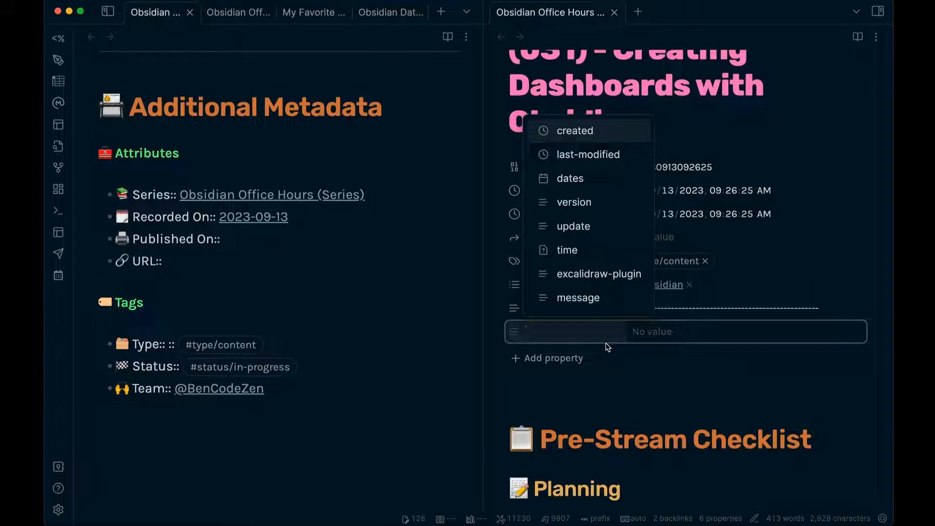
type("series")
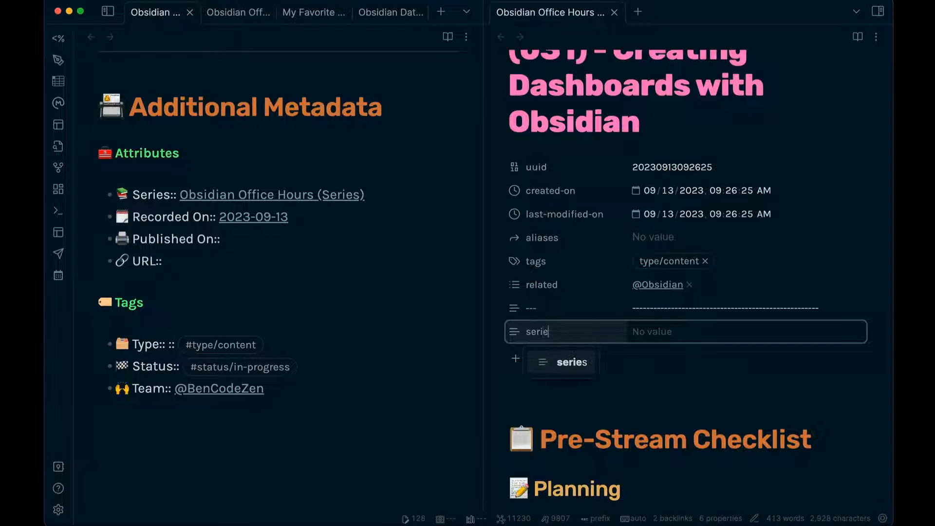
key("Return")
key("Return")
triple_click(693, 330)
type("[[")
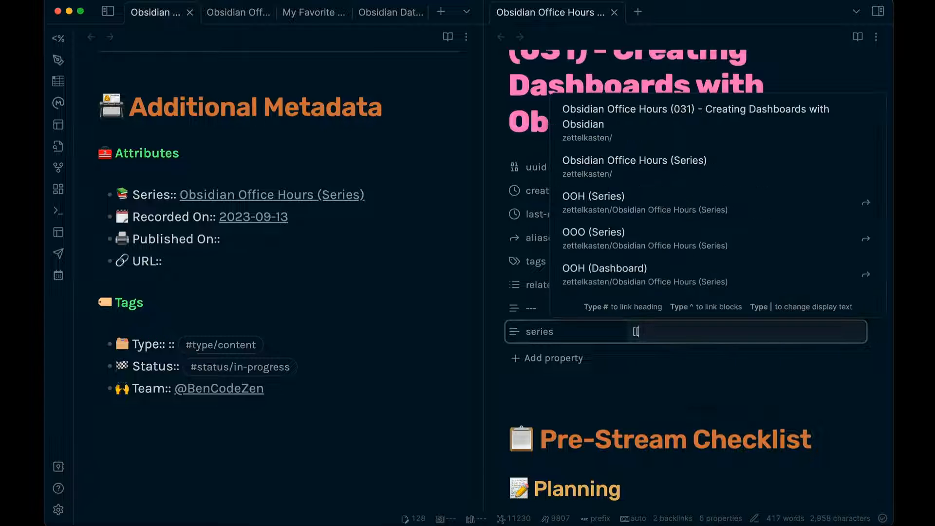
type("obsidian office hours se")
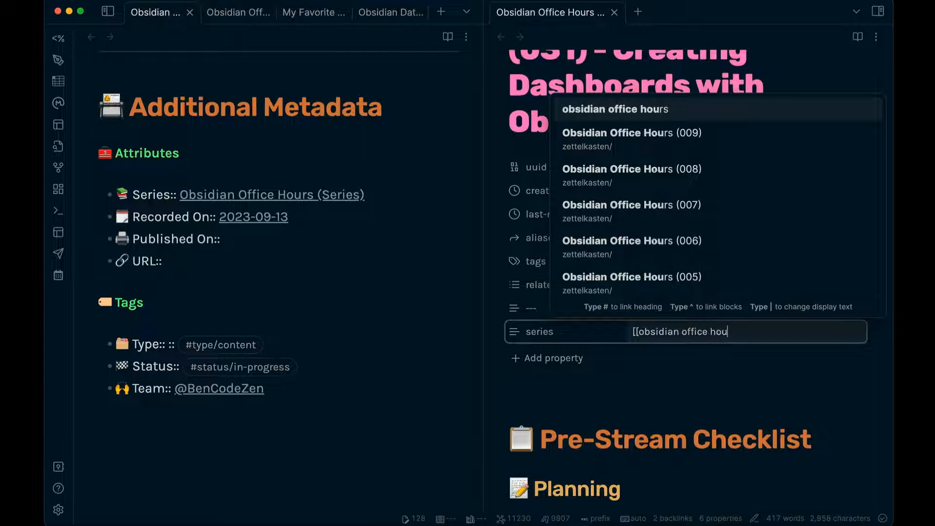
key("Return")
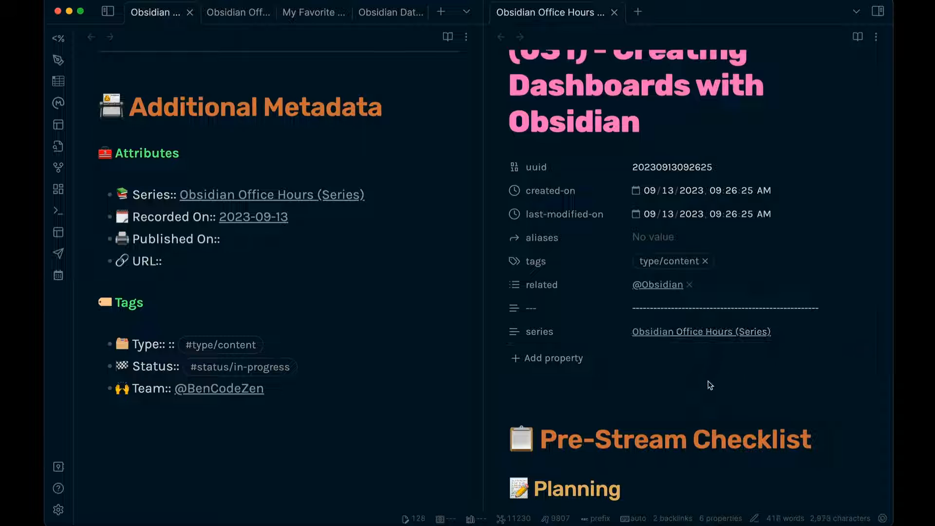
Look at the property types available for the episode note's series property, without changing its type.
left_click(513, 332)
mouse_move(545, 338)
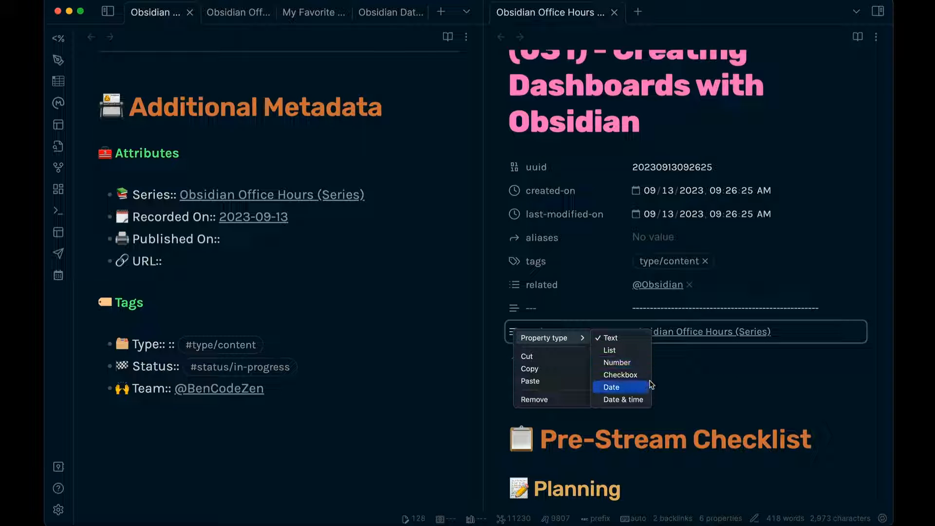
left_click(683, 390)
scroll(655, 376, "down", 2)
scroll(655, 375, "down", 1)
left_click(671, 351)
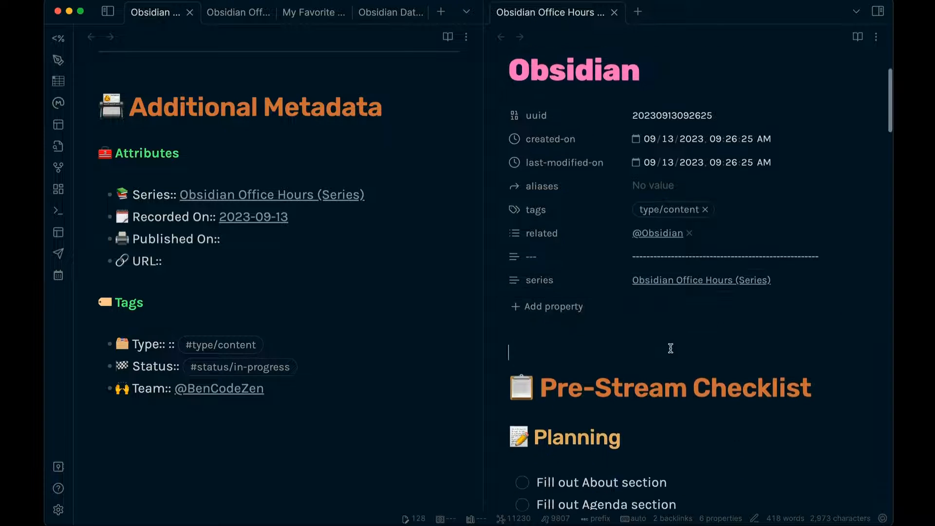
Examine how the separator and series properties are written in the episode note's source frontmatter, and return to the rendered properties.
scroll(660, 324, "up", 1)
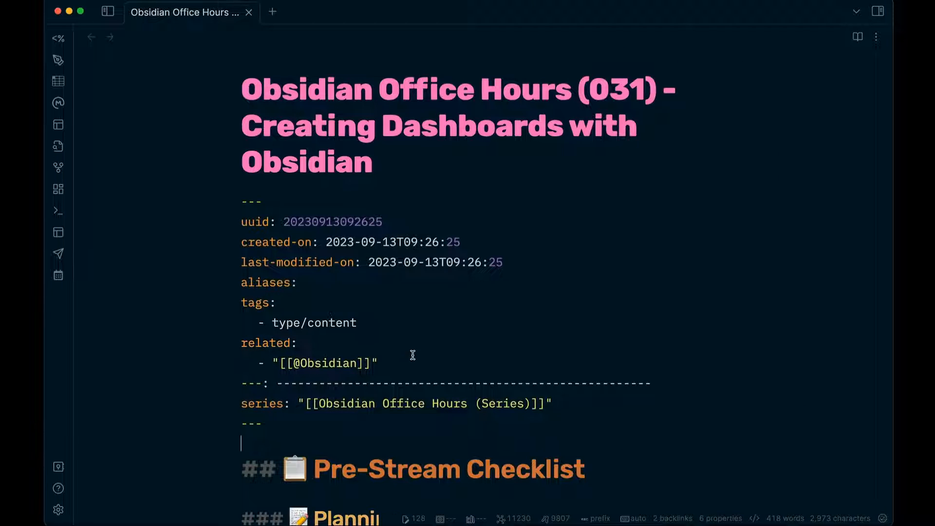
scroll(412, 355, "down", 2)
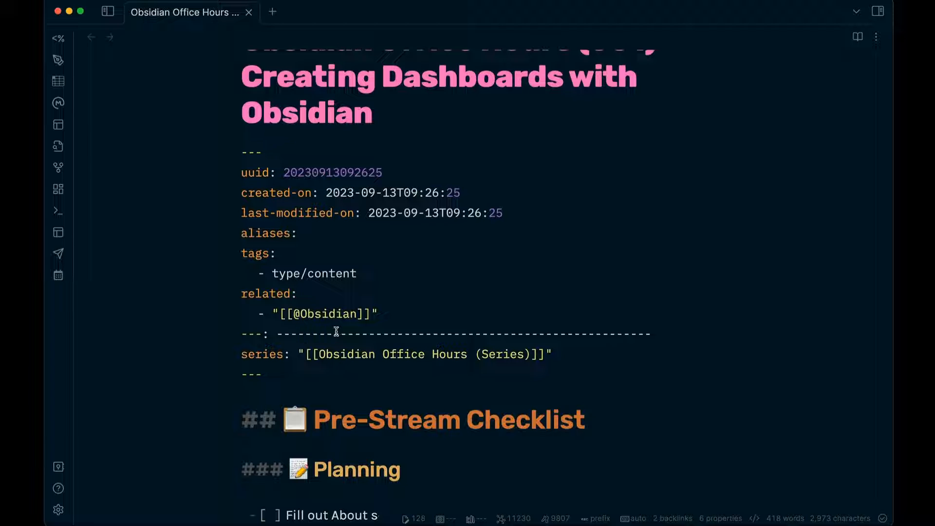
key("super+e")
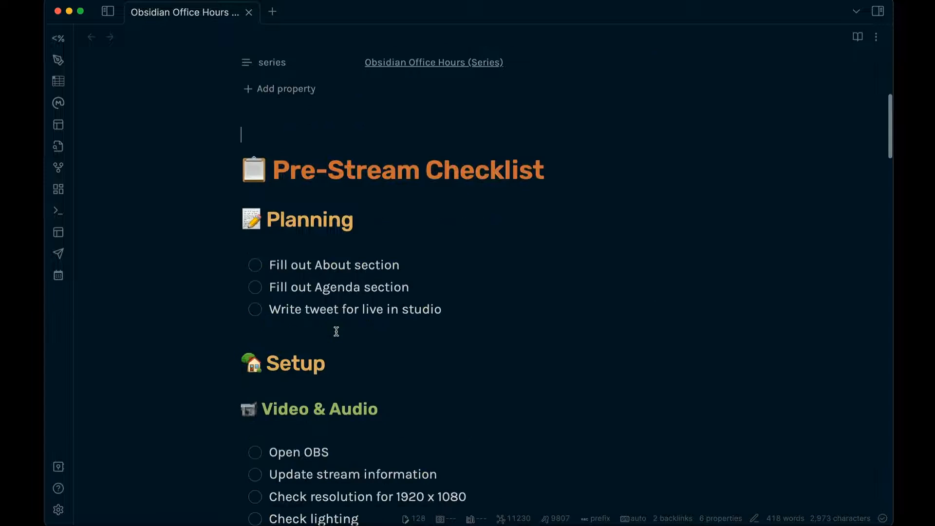
scroll(434, 265, "up", 6)
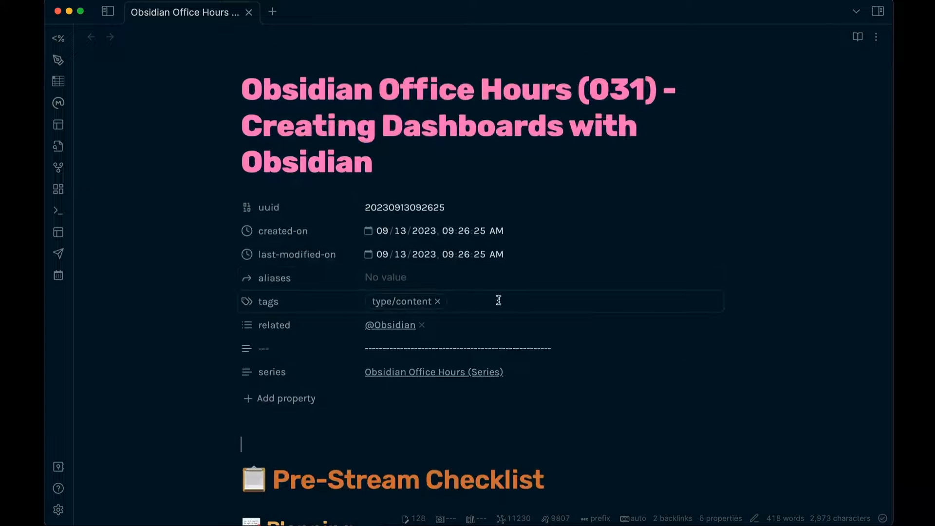
Show the episode note in two side-by-side panes and delete the inline Series field from one copy's Additional Metadata attributes.
key("super+backslash")
scroll(573, 381, "down", 1)
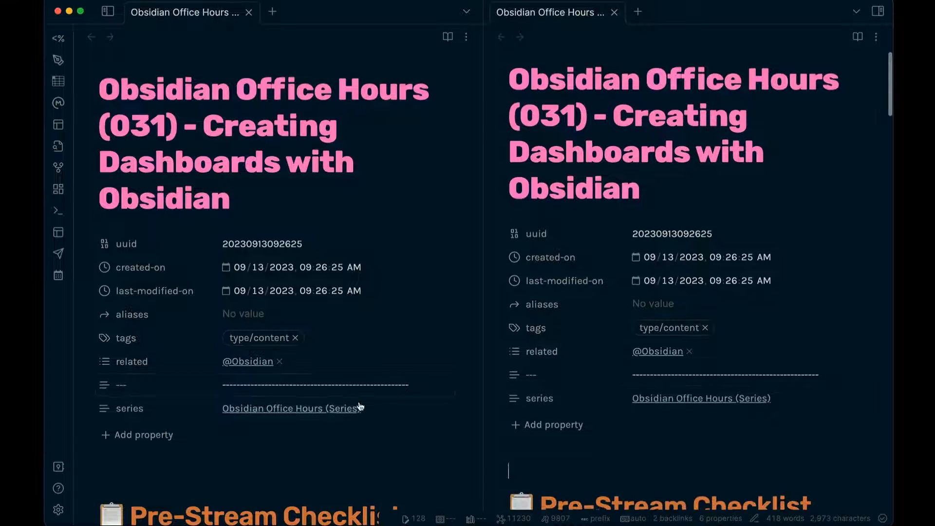
scroll(366, 355, "down", 15)
scroll(367, 357, "down", 20)
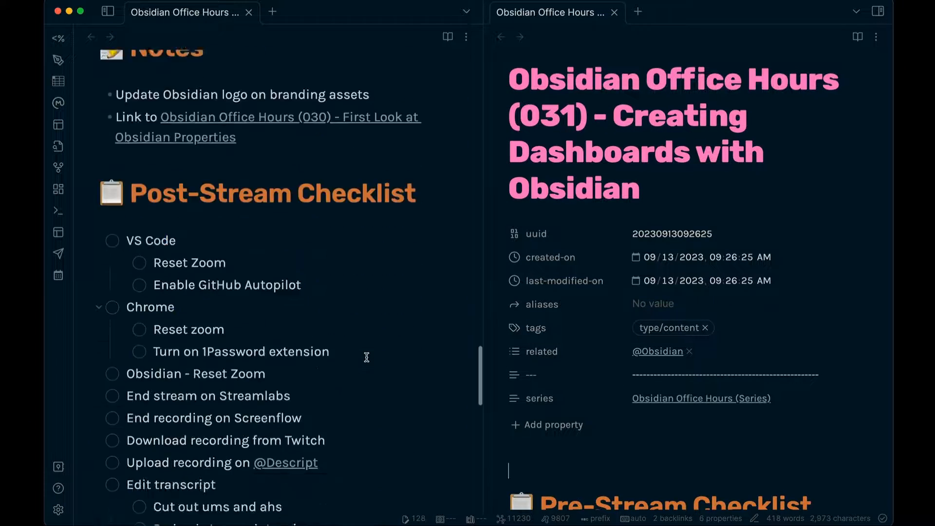
scroll(366, 361, "down", 5)
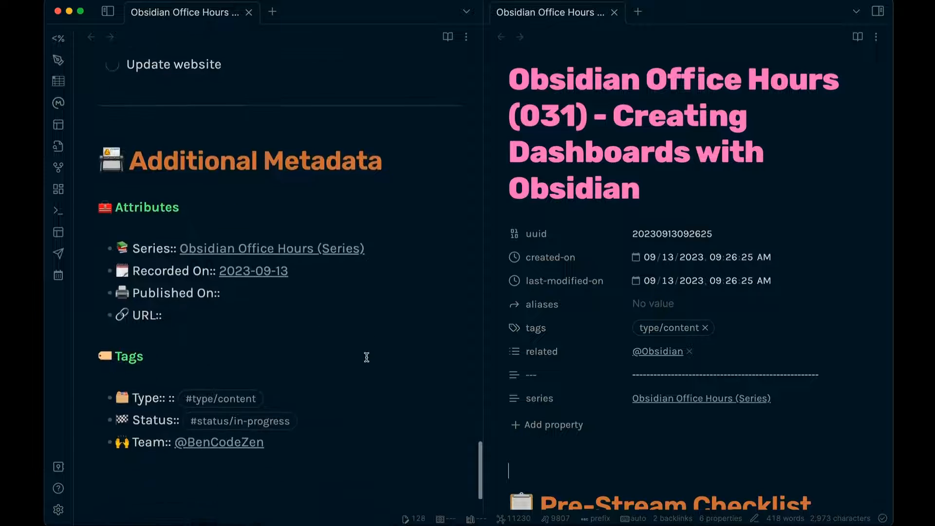
scroll(599, 294, "down", 3)
scroll(596, 294, "down", 1)
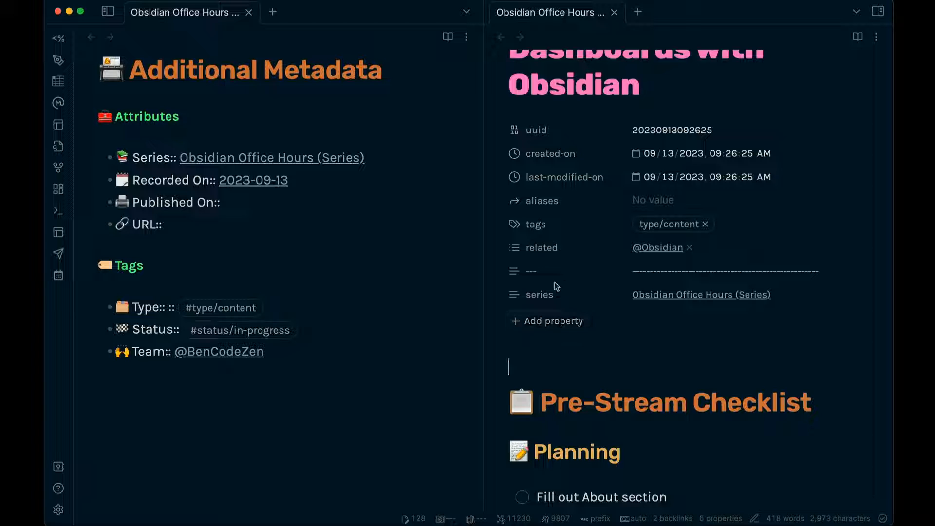
left_click(384, 155)
key("super+d")
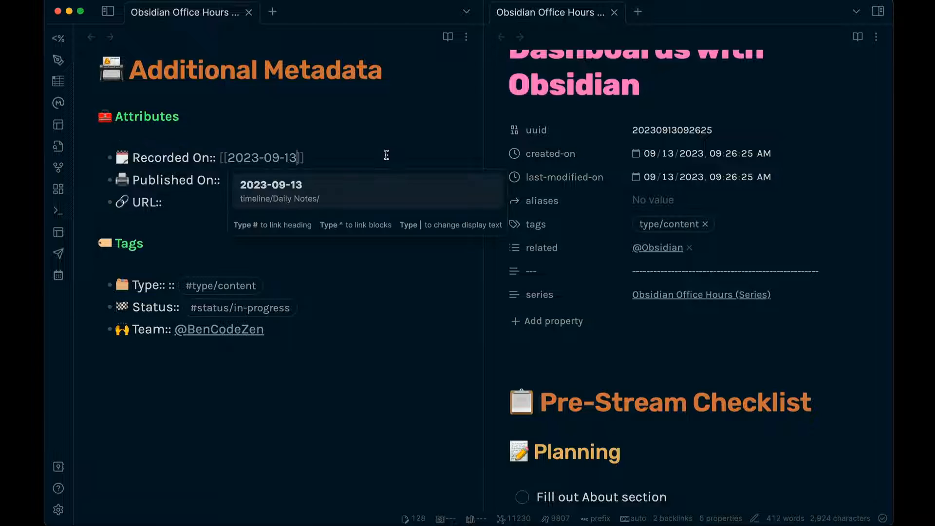
Open the Obsidian Office Hours (Series) note beside the episode note by searching for "ooh se".
key("super+o")
type("sa")
key("BackSpace")
key("BackSpace")
type("ooh se")
key("Return")
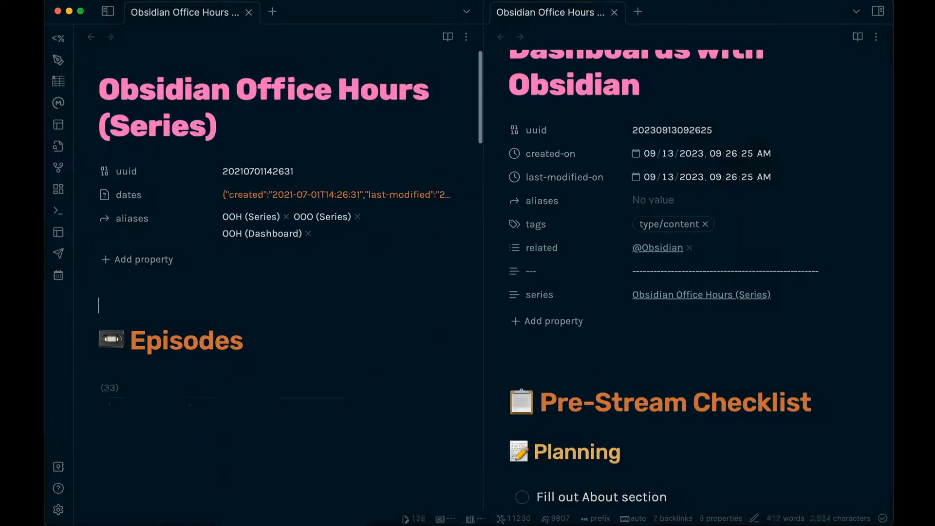
Add a series column after status in the Episodes Dataview table and bring the new column into view.
scroll(362, 211, "down", 3)
left_click(295, 220)
key("Down")
key("Down")
key("Down")
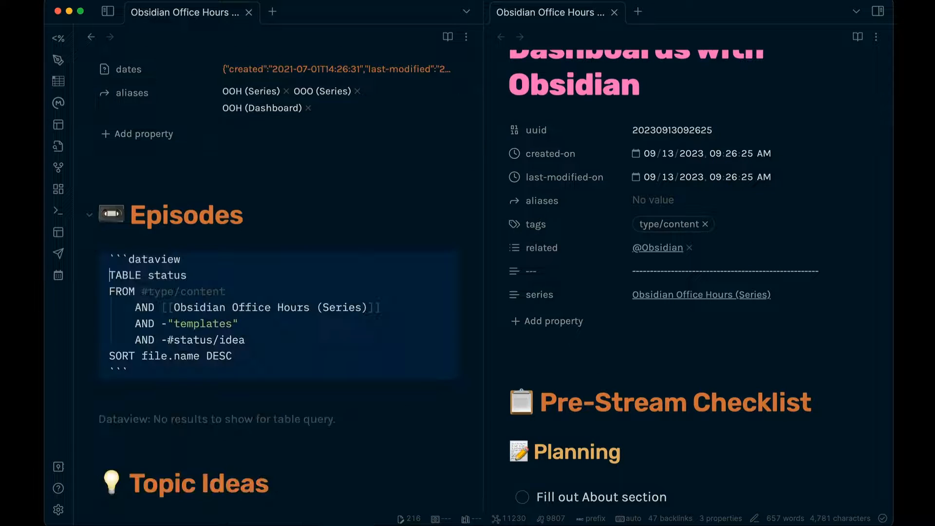
type(", series")
key("Up")
key("Up")
key("Up")
key("Down")
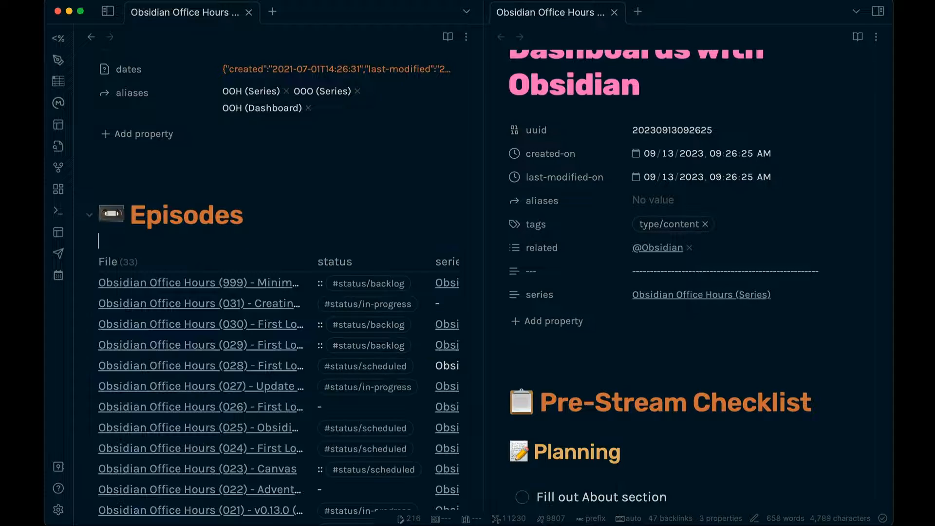
scroll(342, 347, "right", 5)
mouse_move(343, 347)
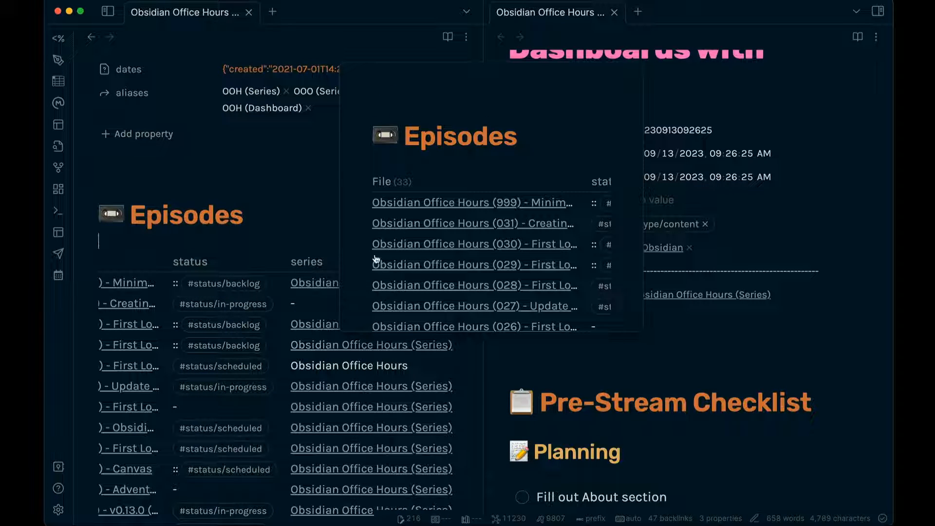
Add "Obsidian Office Hours" as an alias of the series note.
left_click(796, 294)
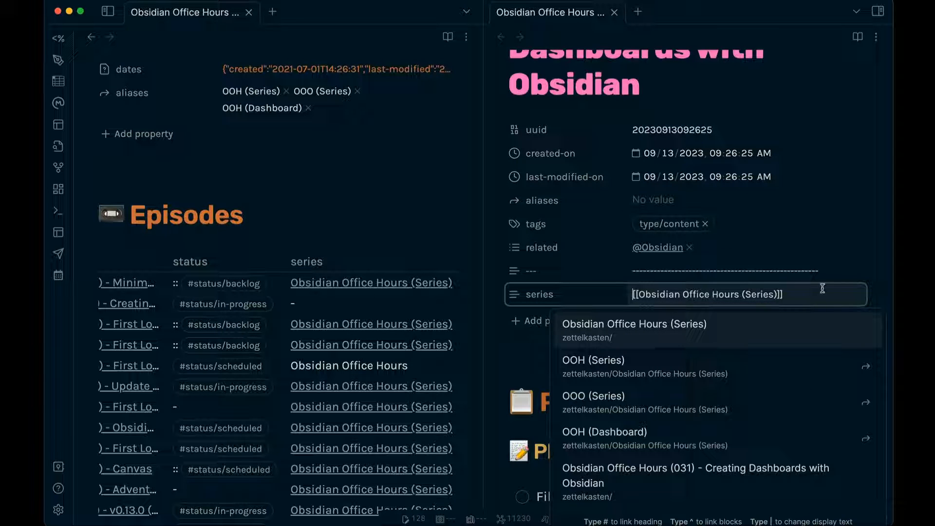
scroll(388, 184, "up", 3)
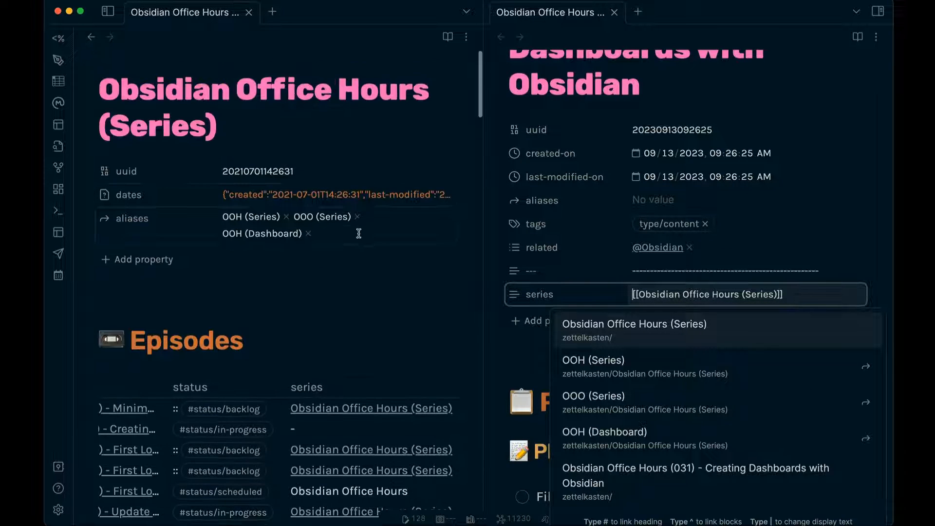
left_click(364, 232)
type("Obsidian ")
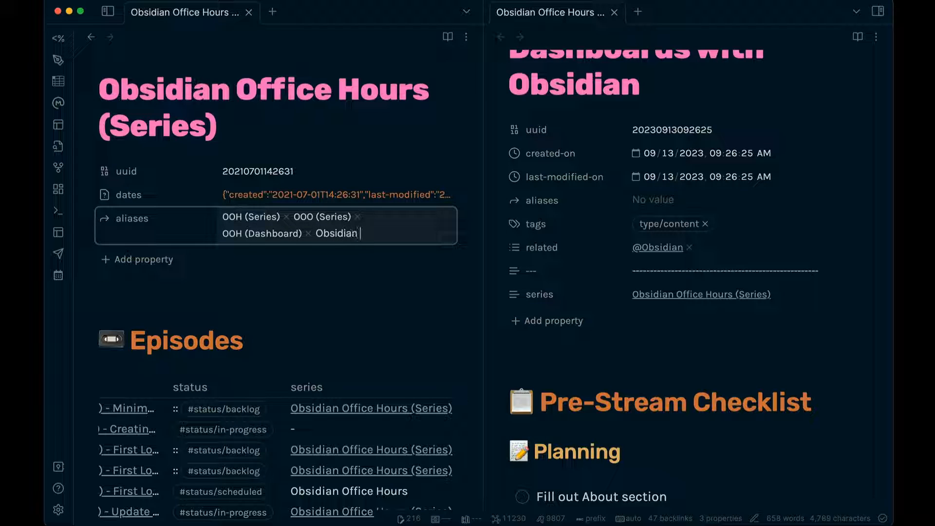
type("Office Hours")
key("Return")
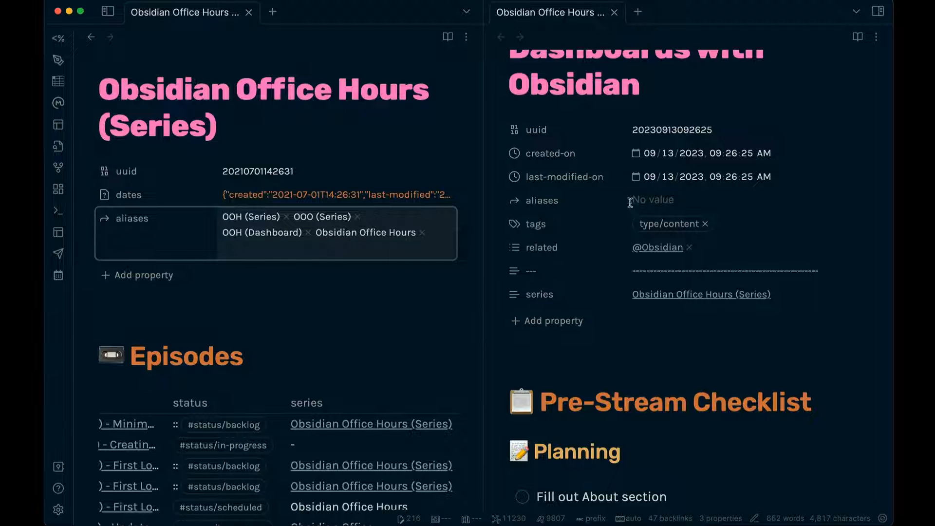
Give the episode note's series property link the display alias "Obsidian Office Hours".
left_click(798, 296)
key("Left")
left_click_drag(777, 294, 751, 294)
key("Right")
type("|")
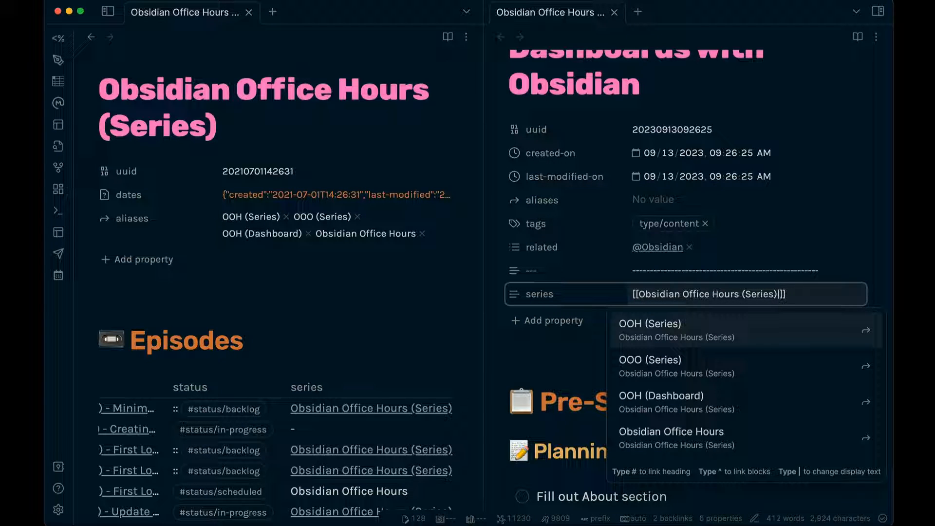
key("Down")
key("Down")
key("Down")
key("Return")
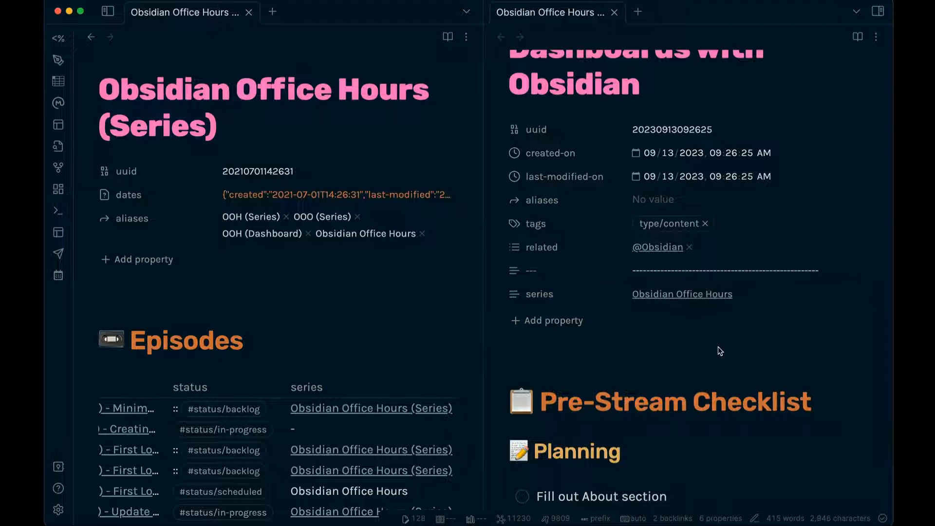
Examine the file, status and series columns of the Episodes table against the episode note's series property.
scroll(415, 367, "down", 2)
left_click(403, 274)
scroll(403, 276, "down", 8)
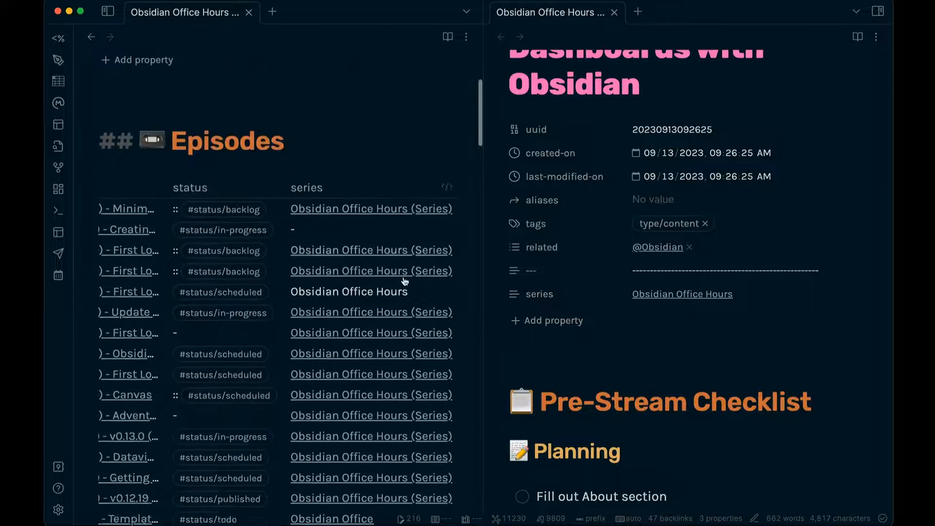
scroll(404, 278, "up", 8)
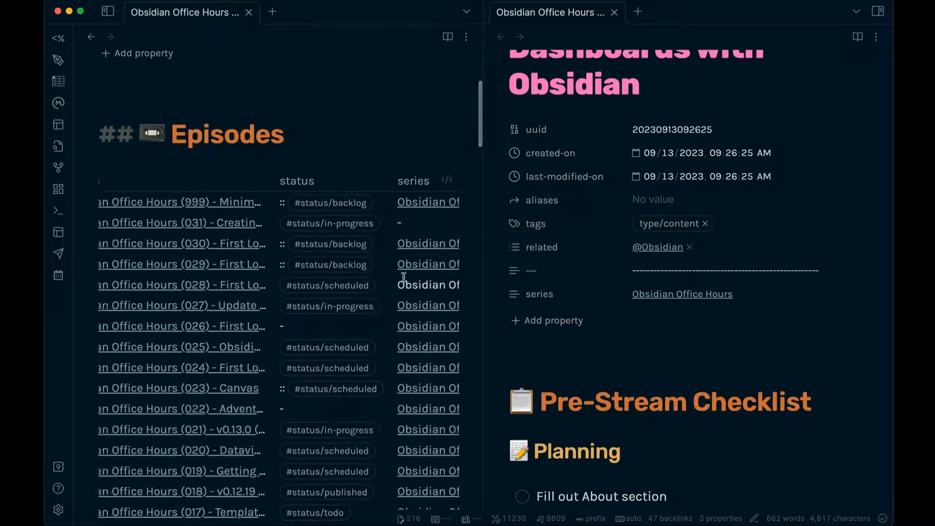
scroll(402, 279, "left", 5)
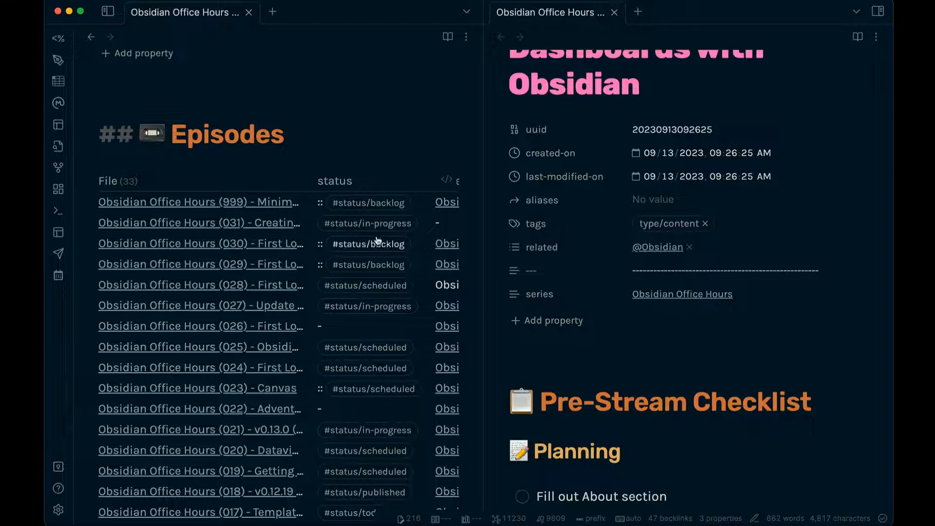
scroll(373, 232, "right", 3)
scroll(373, 233, "right", 2)
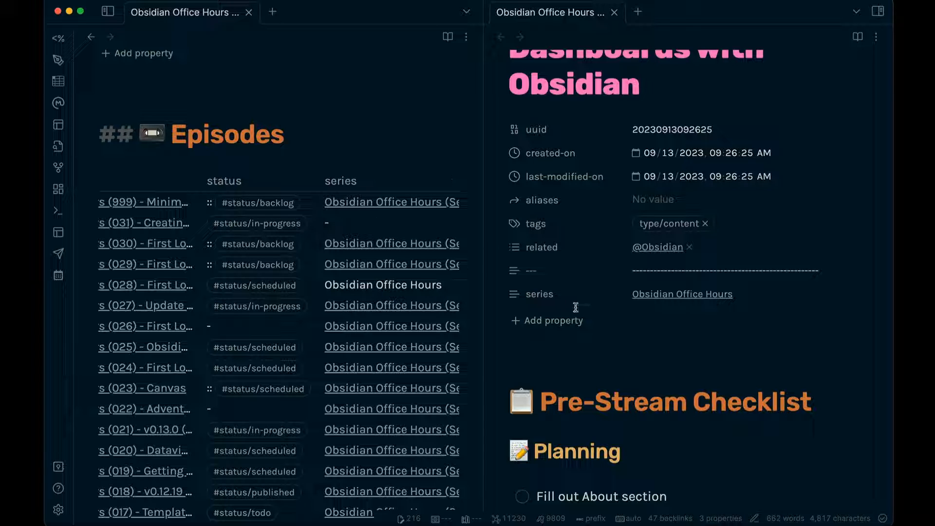
left_click(613, 341)
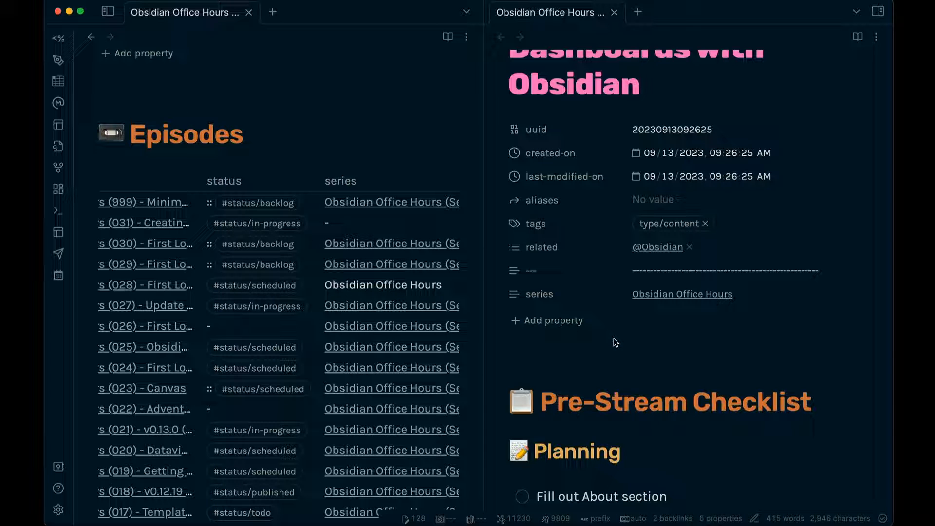
scroll(361, 317, "left", 3)
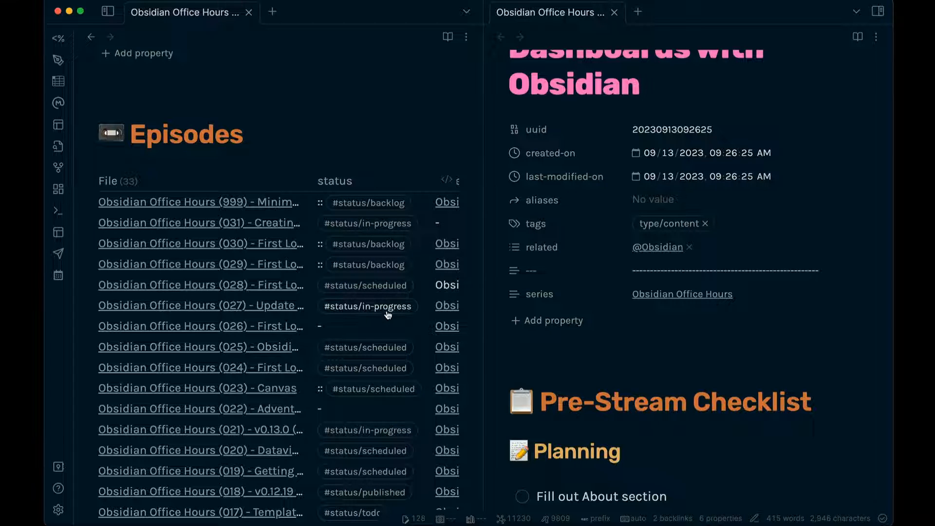
Replace series with related in the Episodes Dataview query and bring the related column into view.
scroll(363, 304, "up", 1)
left_click(294, 175)
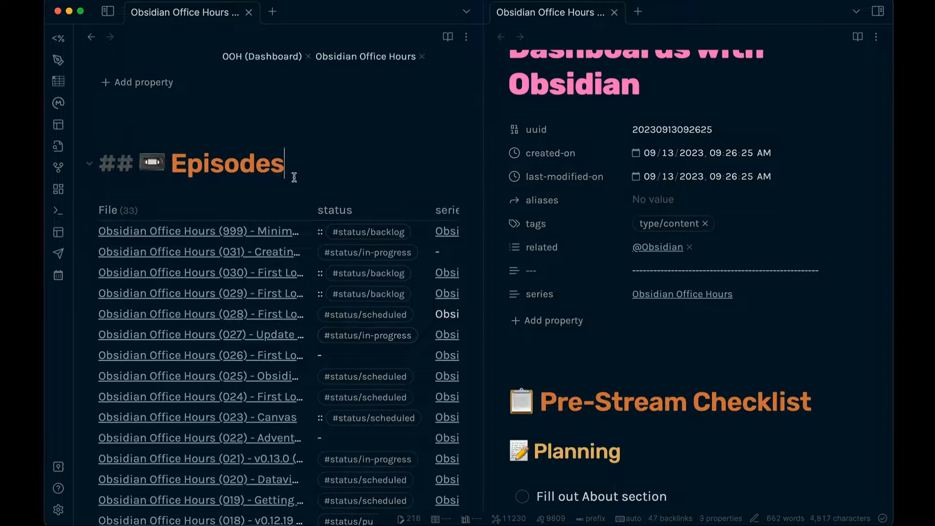
key("Down")
key("Down")
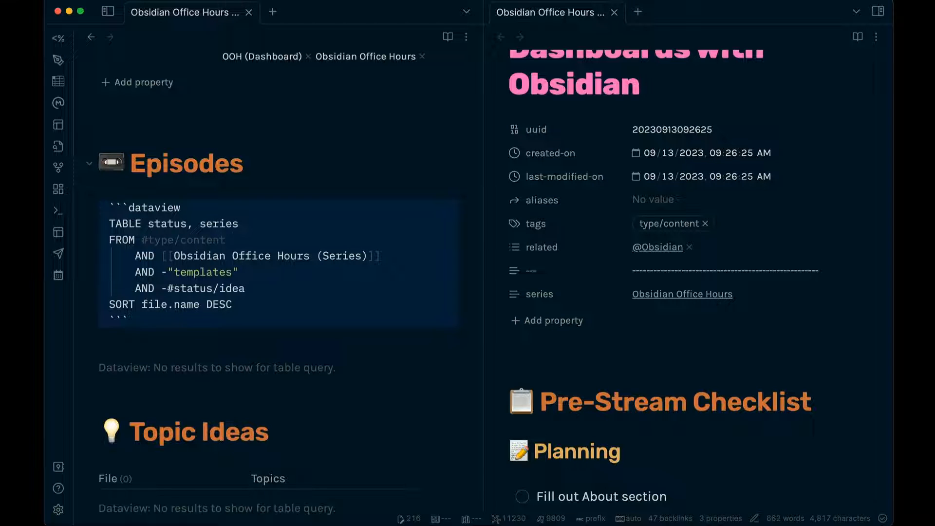
key("BackSpace")
key("BackSpace")
key("BackSpace")
key("BackSpace")
key("BackSpace")
key("BackSpace")
type("related")
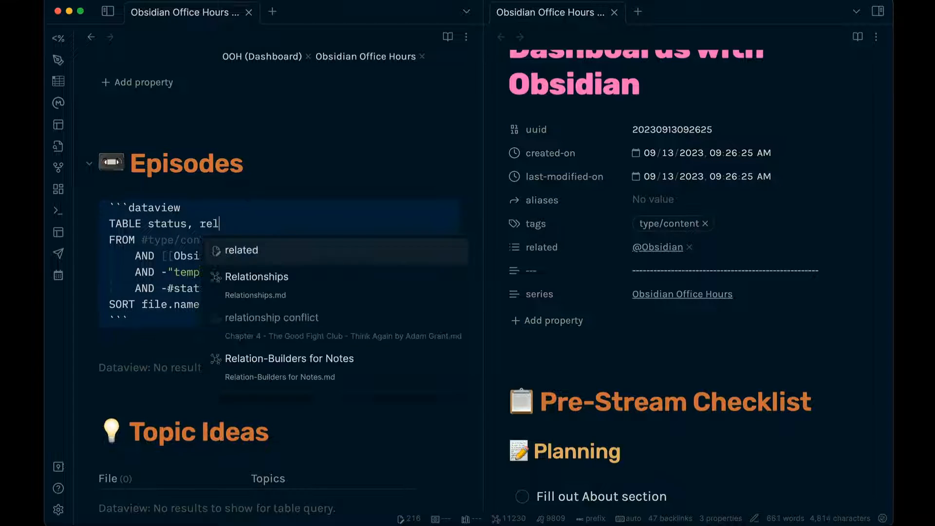
key("Escape")
left_click(310, 114)
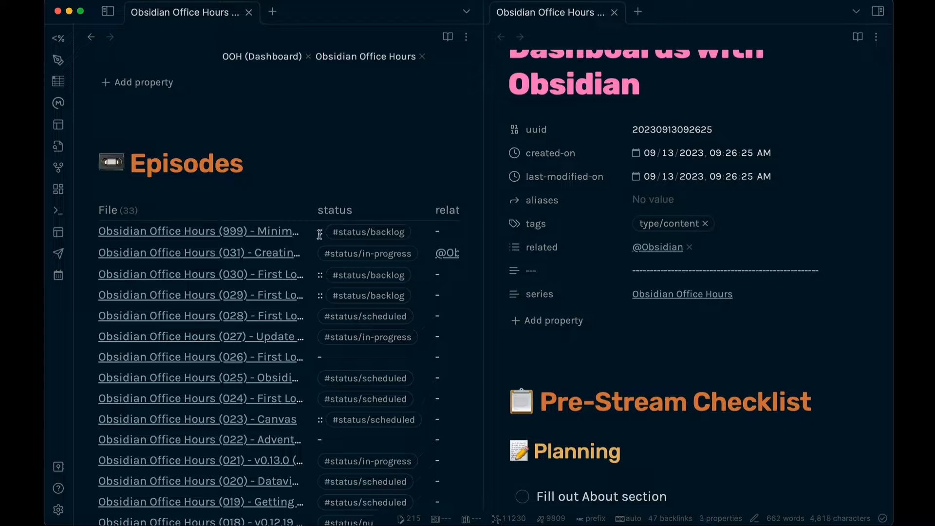
scroll(334, 255, "right", 2)
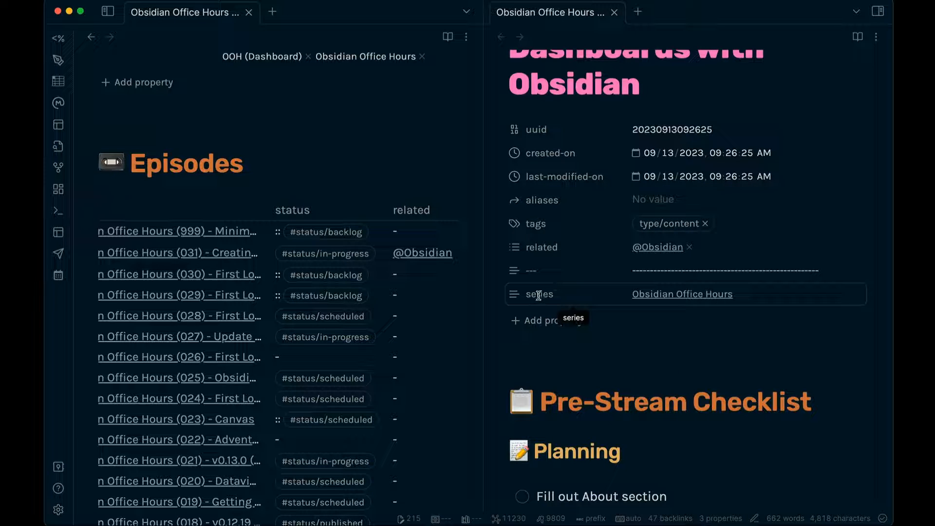
Change the related column back to series in the Episodes Dataview query and render the table.
key("Down")
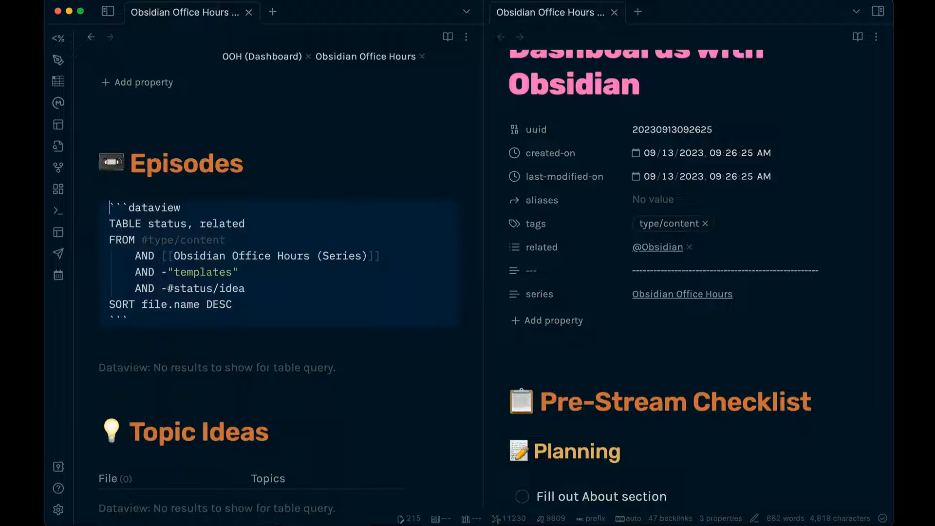
double_click(222, 224)
type("serie")
key("Return")
key("Up")
key("Up")
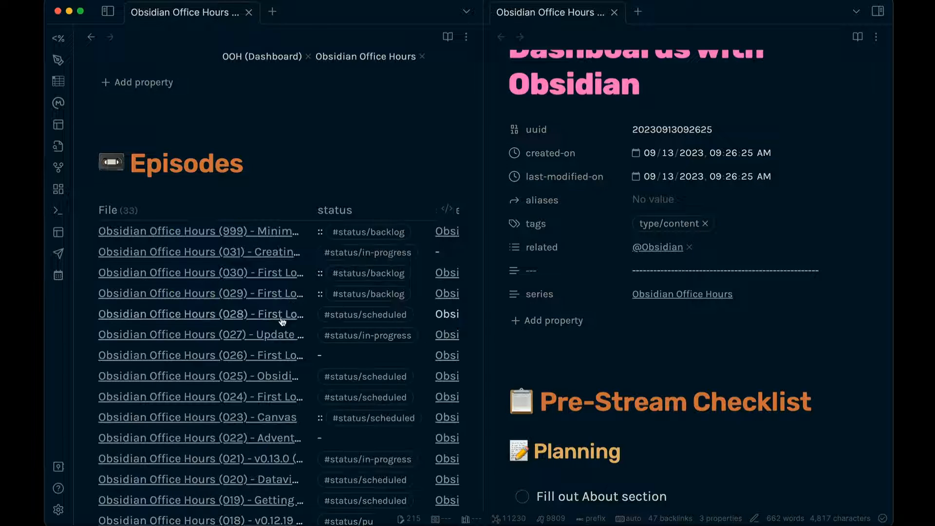
Check the episode note's Additional Metadata section and search the note for "series".
scroll(281, 317, "down", 1)
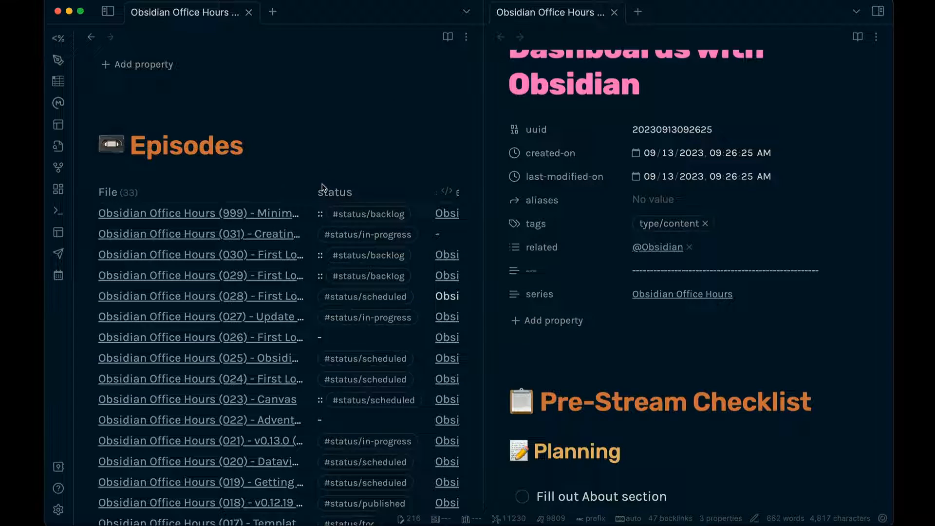
scroll(624, 301, "down", 20)
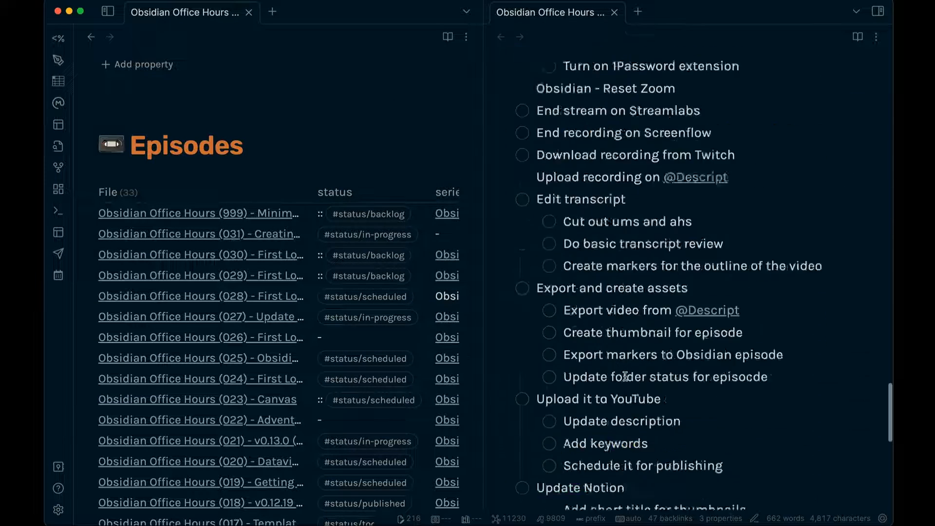
left_click(624, 319)
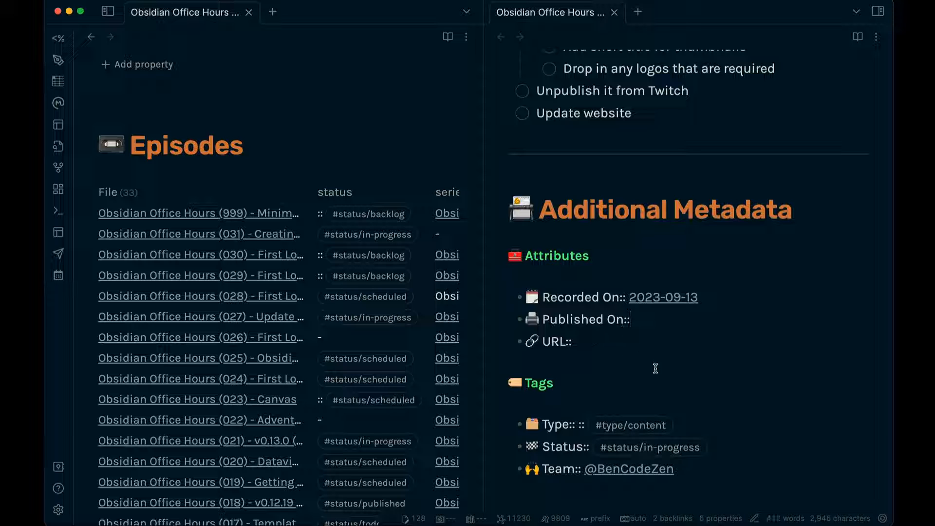
scroll(661, 364, "up", 5)
key("super+f")
type("series")
scroll(666, 361, "up", 20)
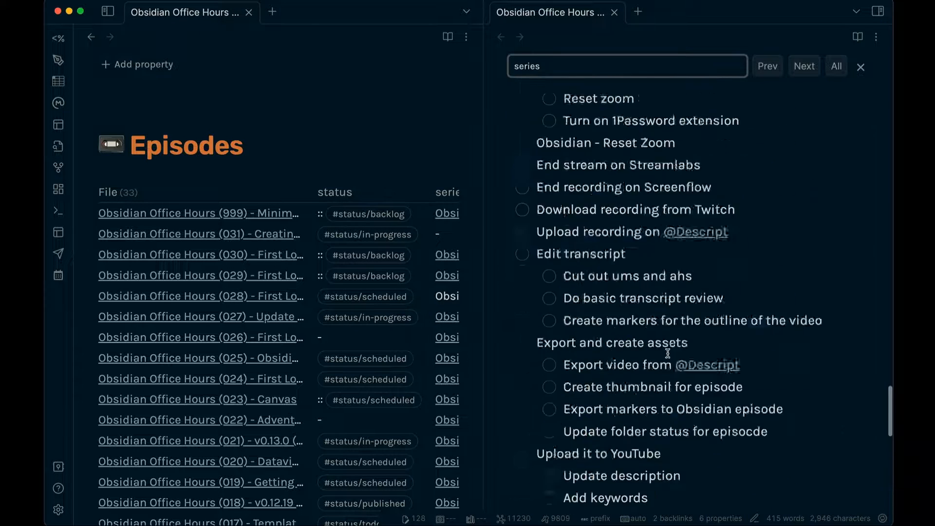
key("Escape")
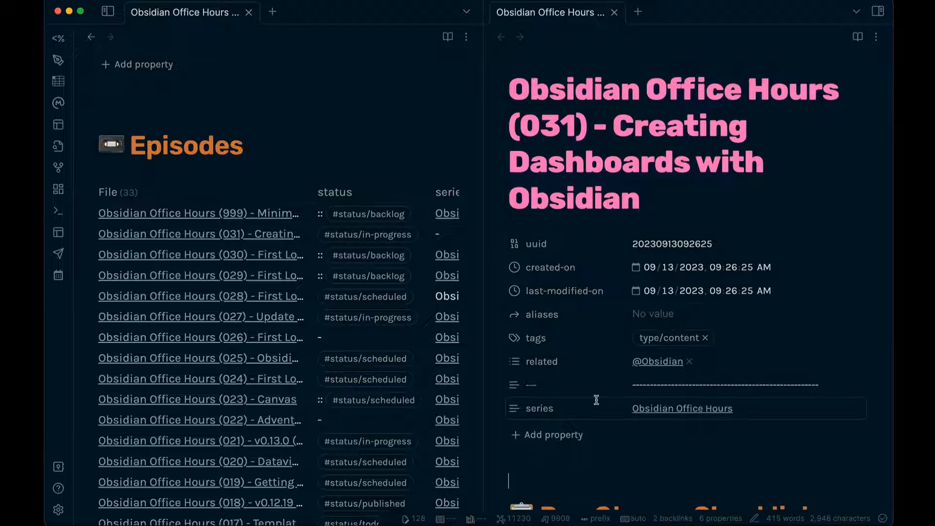
Delete the "---" separator property from the episode note and bring the Episodes table's series column into view.
left_click(515, 385)
left_click(540, 453)
left_click(369, 174)
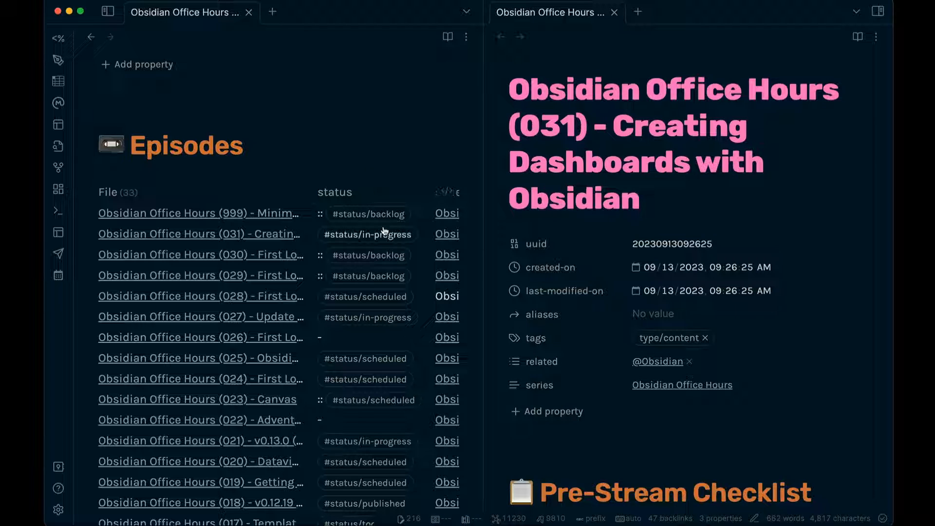
scroll(385, 231, "right", 6)
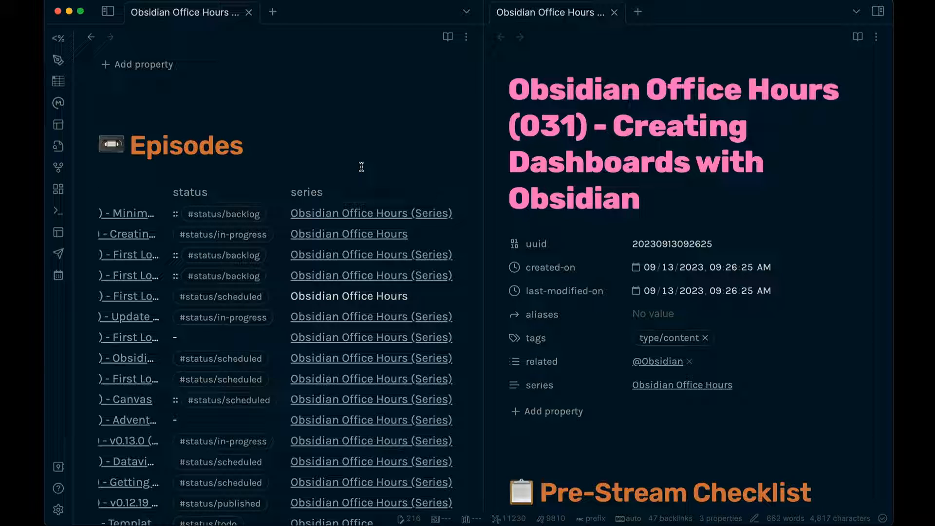
Compare the Episodes table's series entries with the episode note's properties, finishing at the start of the series note.
scroll(315, 263, "down", 2)
mouse_move(327, 255)
scroll(600, 300, "down", 1)
scroll(721, 302, "down", 3)
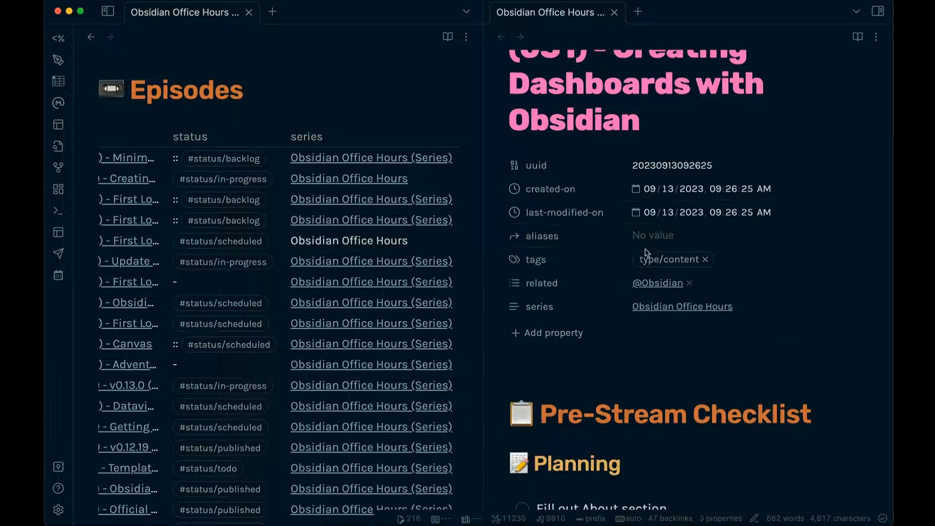
scroll(394, 264, "left", 3)
mouse_move(394, 265)
scroll(393, 260, "left", 2)
scroll(350, 249, "up", 5)
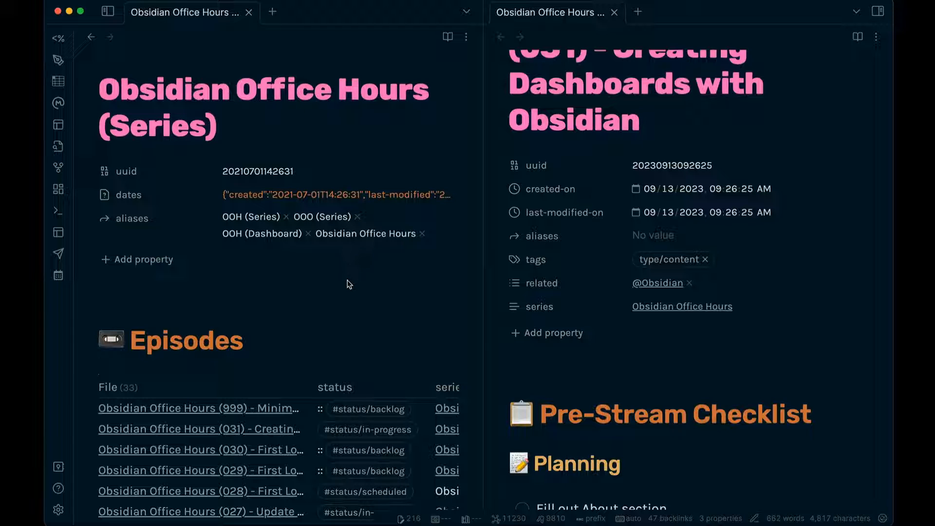
Fold the properties of the episode note with the Toggle fold properties command.
left_click(530, 153)
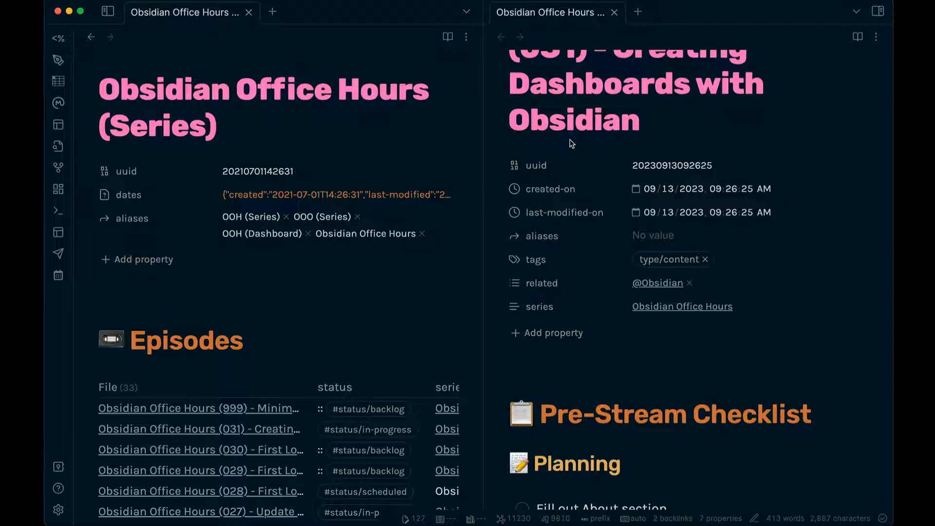
key("super+shift+t")
key("super+w")
key("super+p")
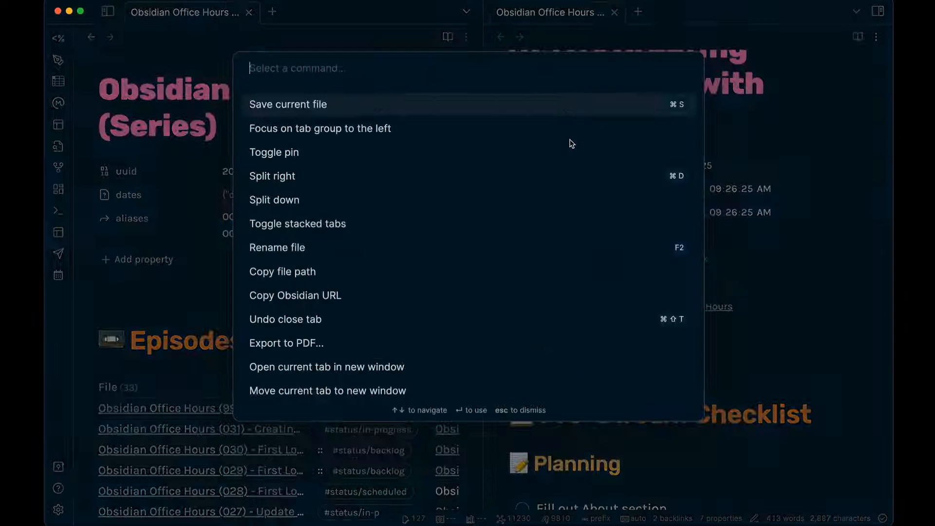
type("toggle proper")
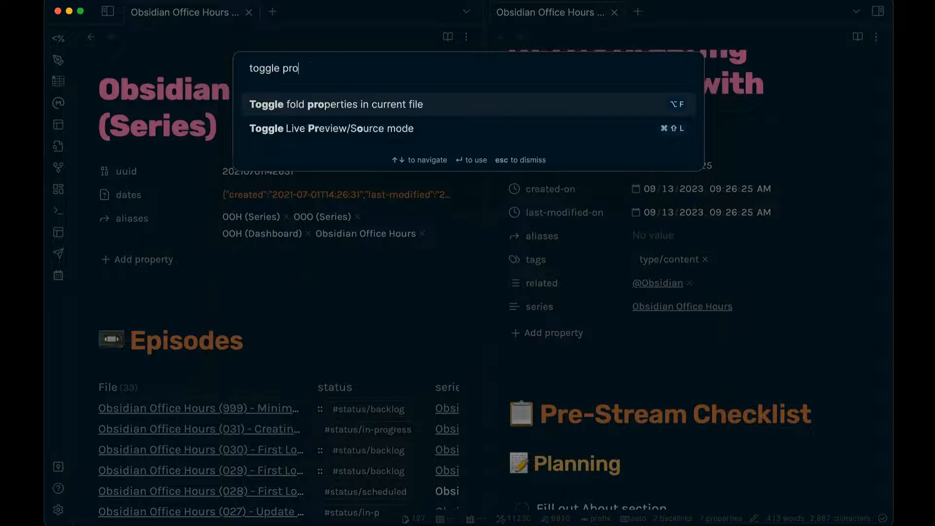
key("Return")
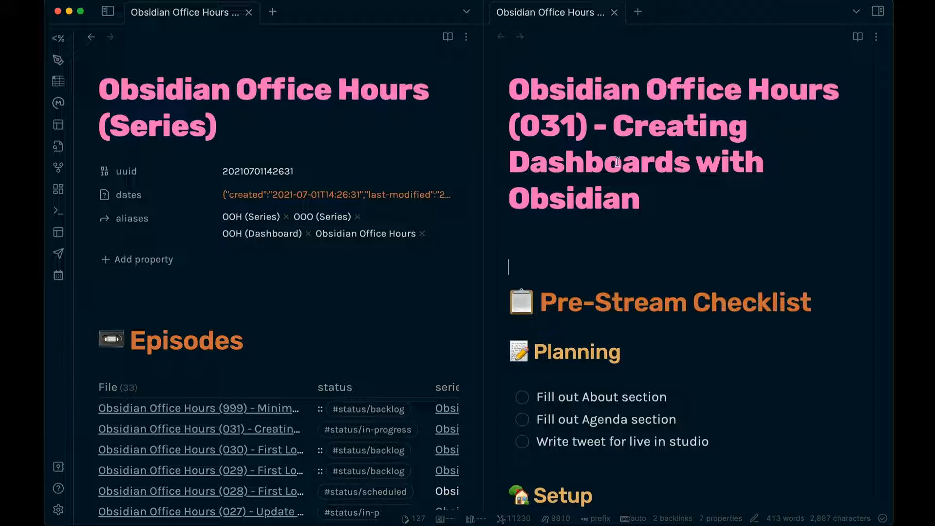
Open the Properties view listing all properties in the vault.
key("super+p")
type("proper")
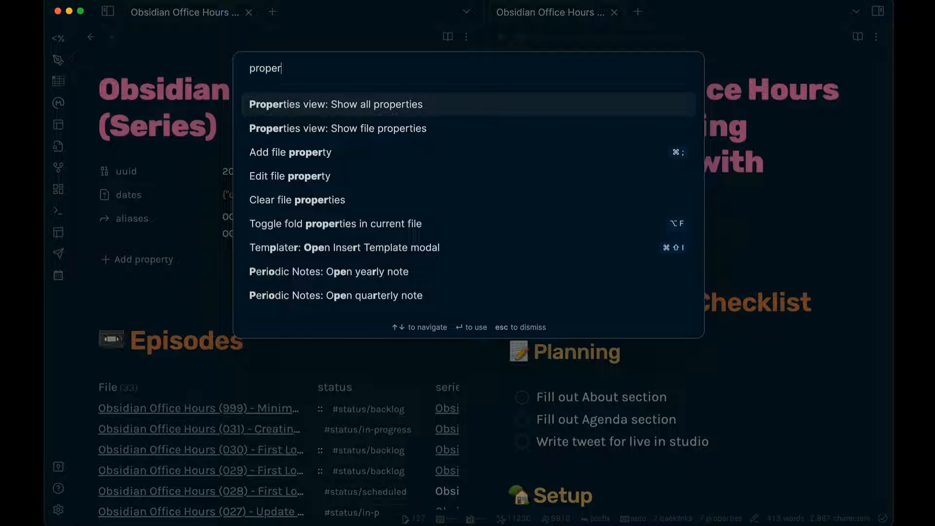
key("Down")
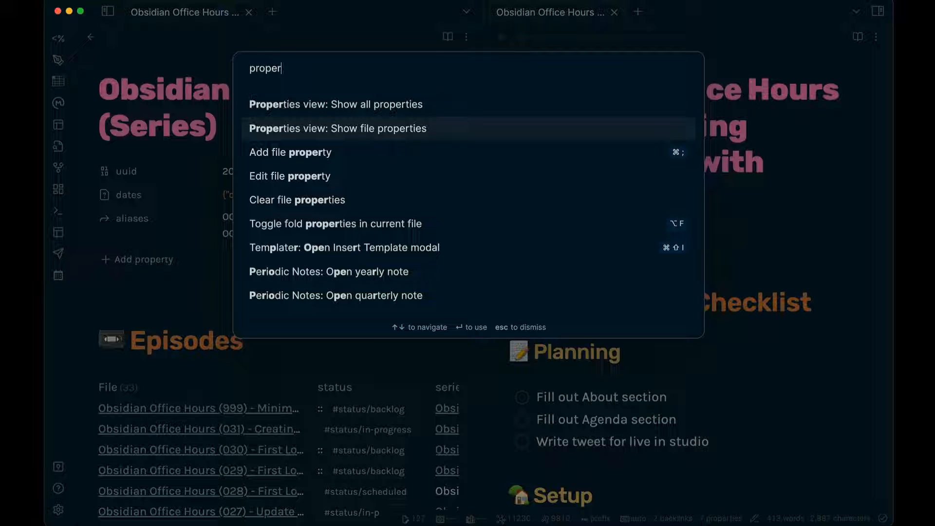
key("Up")
key("Return")
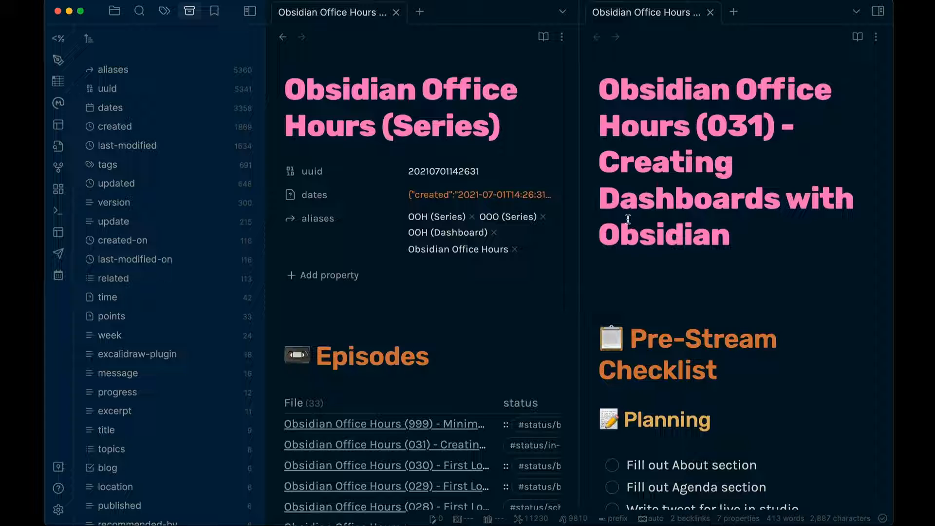
Open the file properties view and hide the sidebar listing all properties.
key("super+p")
type("lsho")
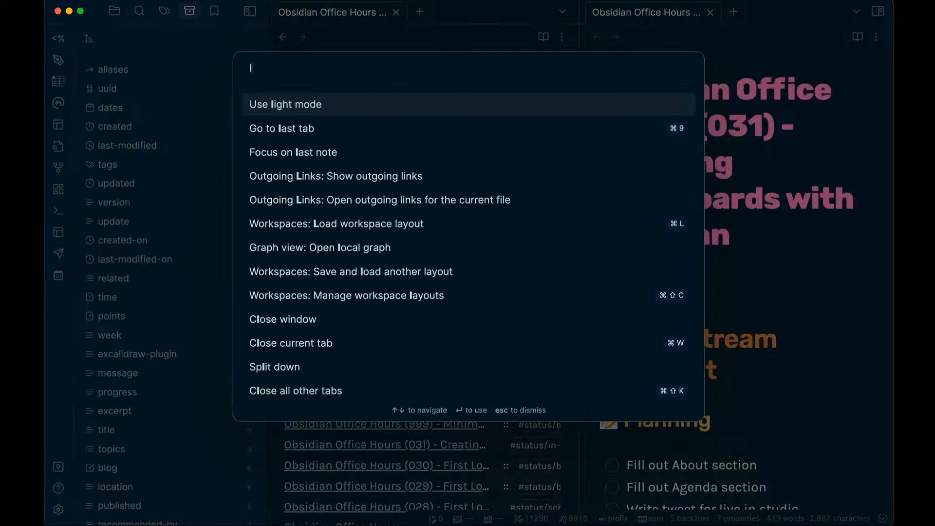
key("BackSpace")
key("BackSpace")
key("BackSpace")
key("BackSpace")
type("show prop")
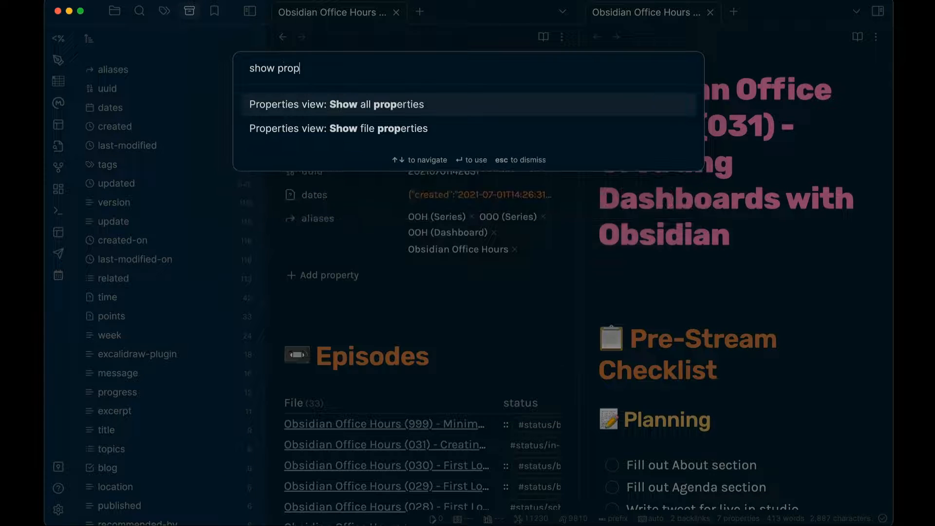
key("Down")
key("Return")
key("super+]")
key("super+[")
Focus the episode note and show its own file properties in the sidebar.
left_click(537, 267)
key("super+p")
type("show prop")
key("Down")
key("Return")
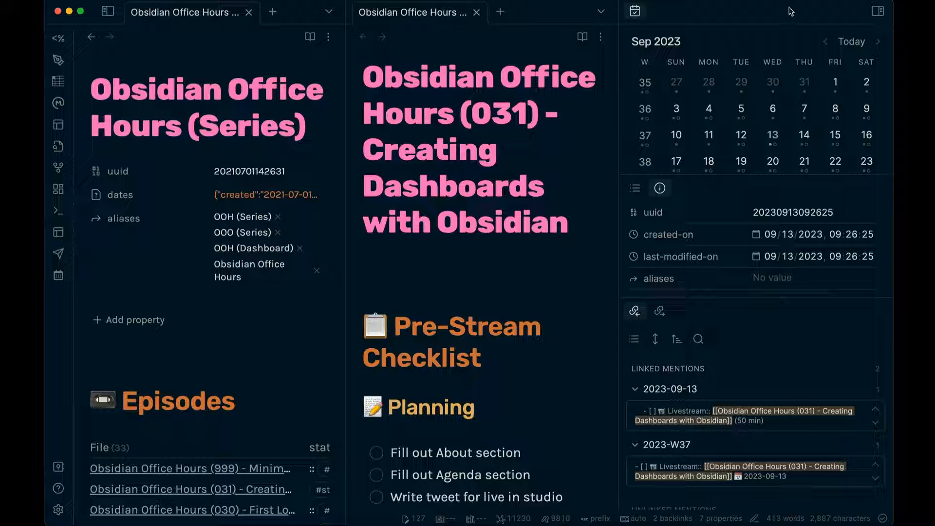
Hide the file properties sidebar and open the 2023 Projects table in the episode note's pane.
left_click(878, 11)
key("super+shift+p")
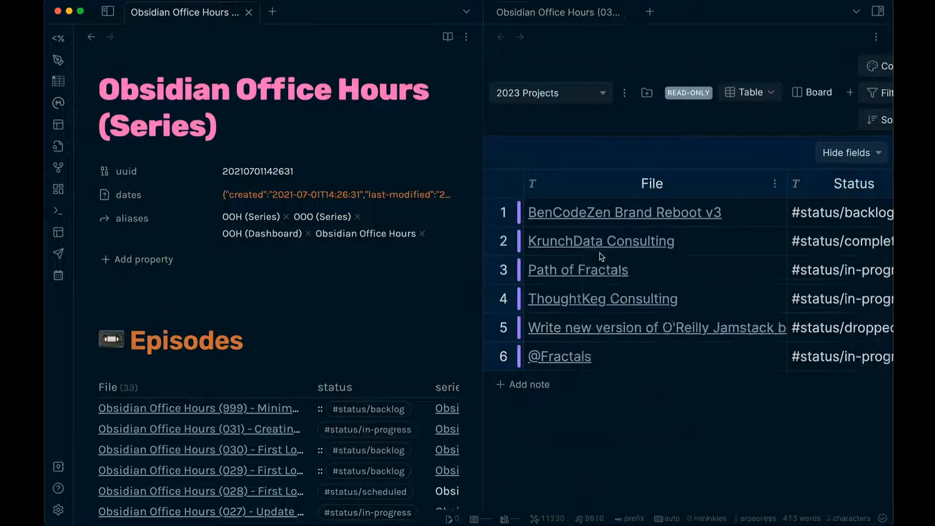
Close the 2023 Projects table and unfold the properties of the episode note.
key("super+w")
key("super+p")
type("fold pro")
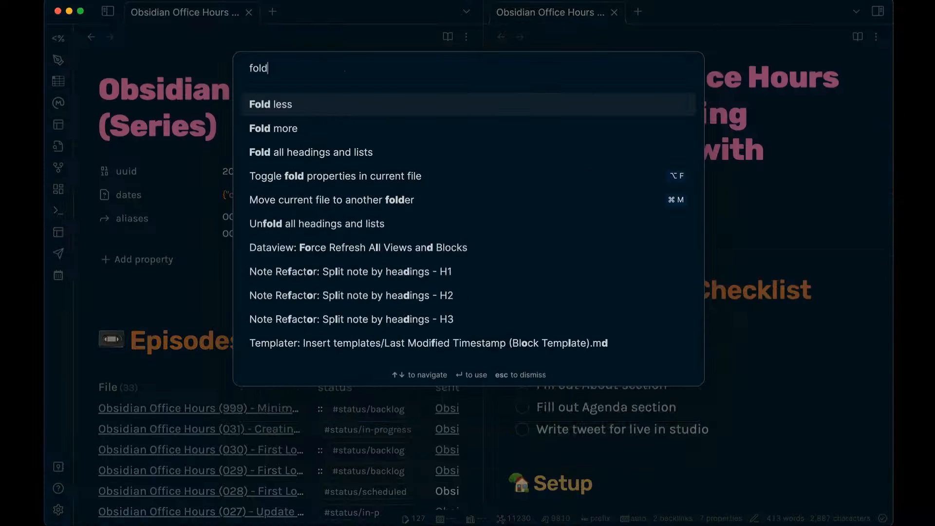
key("Return")
scroll(616, 250, "up", 5)
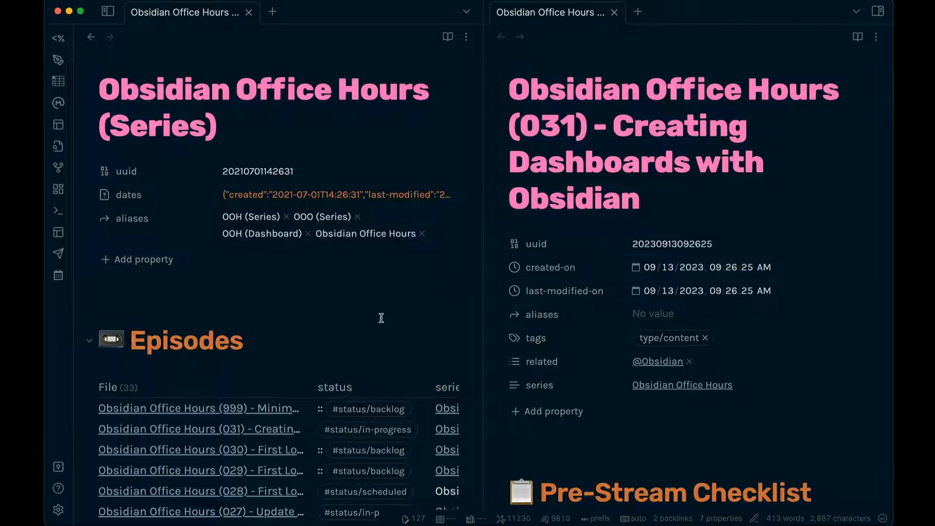
Open the Obsidian Office Hours (031) episode from the dashboard's Episodes table and go to its Additional Metadata section.
scroll(381, 318, "down", 20)
scroll(381, 318, "down", 15)
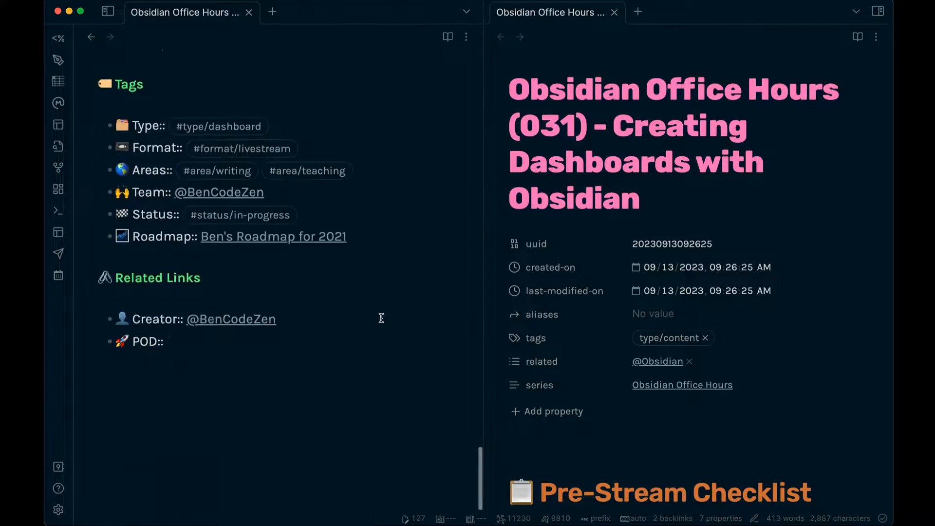
scroll(381, 318, "up", 20)
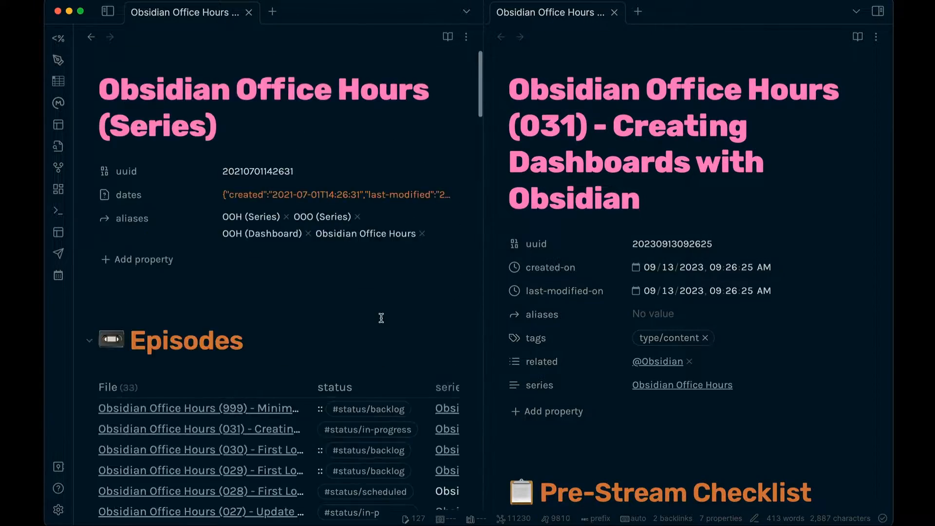
left_click(226, 428)
scroll(299, 410, "down", 20)
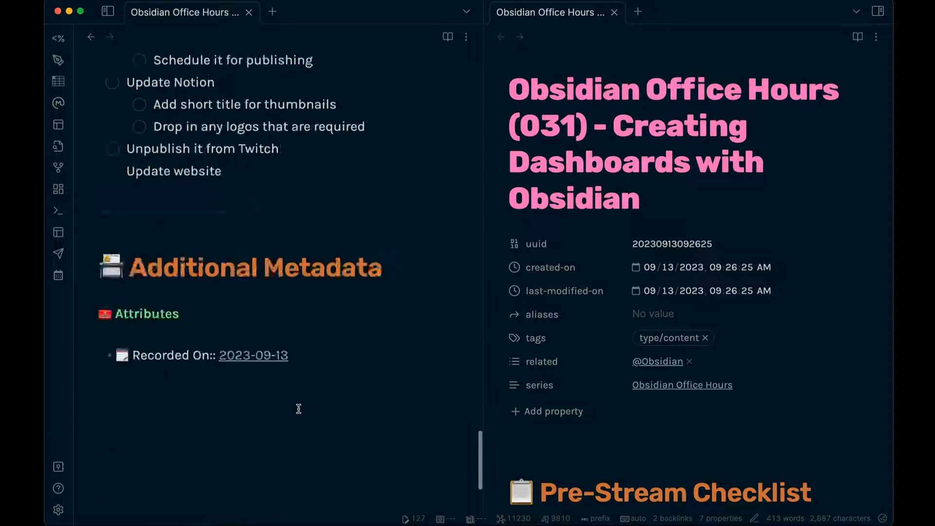
scroll(298, 408, "up", 4)
Delete the redundant inline entry from the episode's Additional Metadata section.
left_click(340, 315)
key("super+d")
left_click(332, 296)
left_click(321, 316)
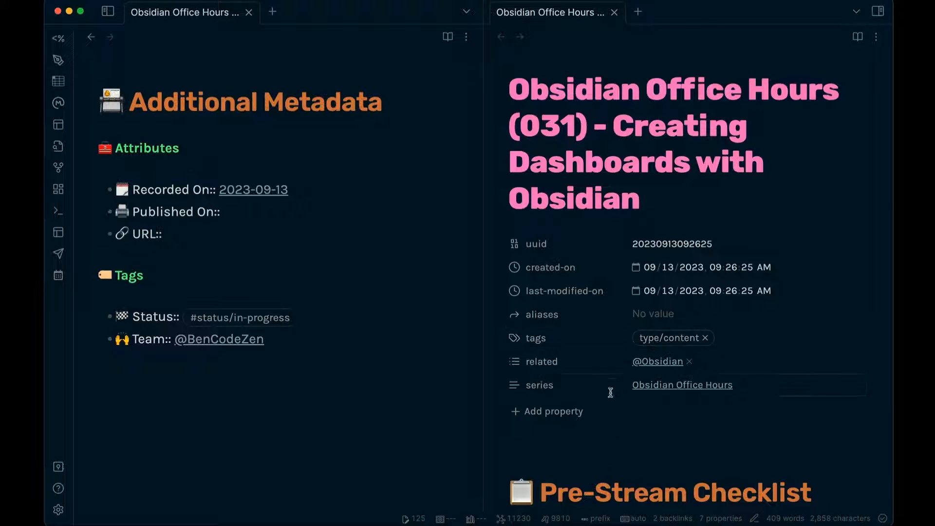
Add a property named status to the Obsidian Office Hours (031) episode note.
scroll(596, 389, "down", 3)
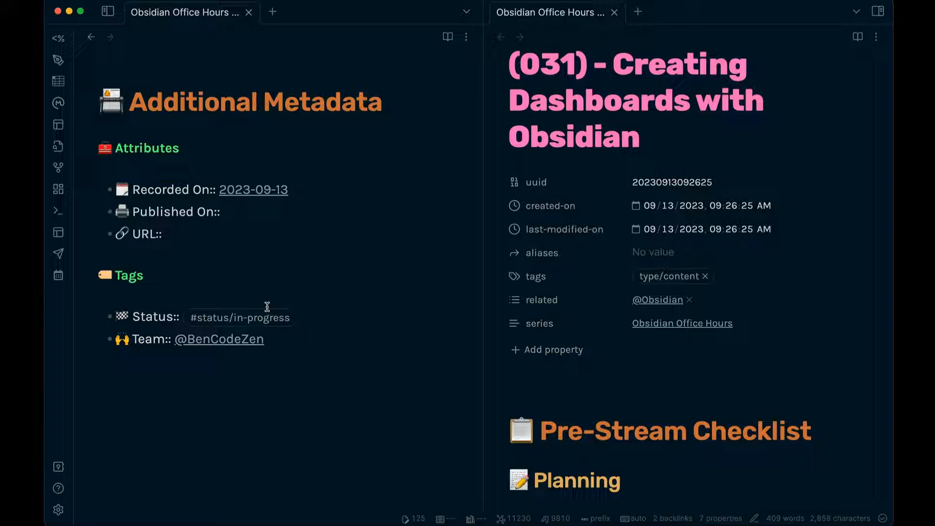
left_click(540, 346)
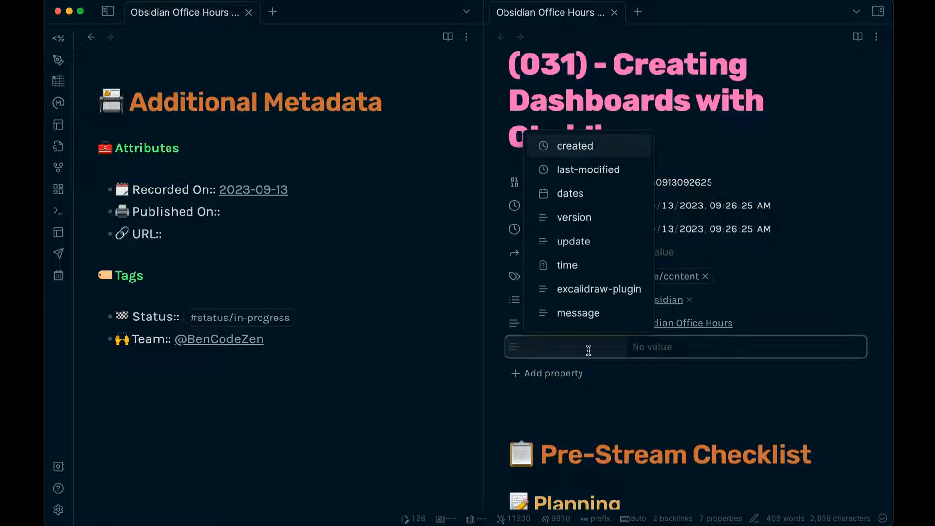
type("status")
key("Return")
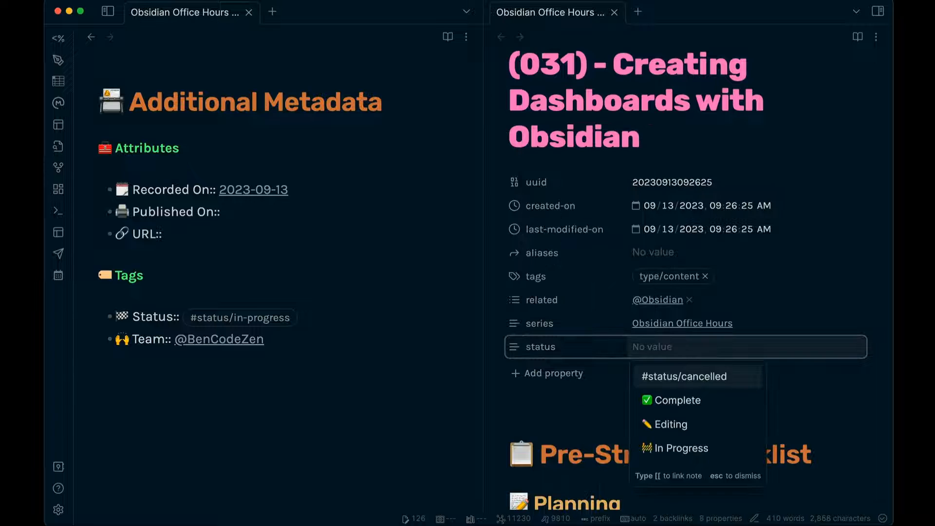
Set the status property to the suggested value 🚧 In Progress.
key("Down")
key("Down")
key("Down")
key("Up")
key("Down")
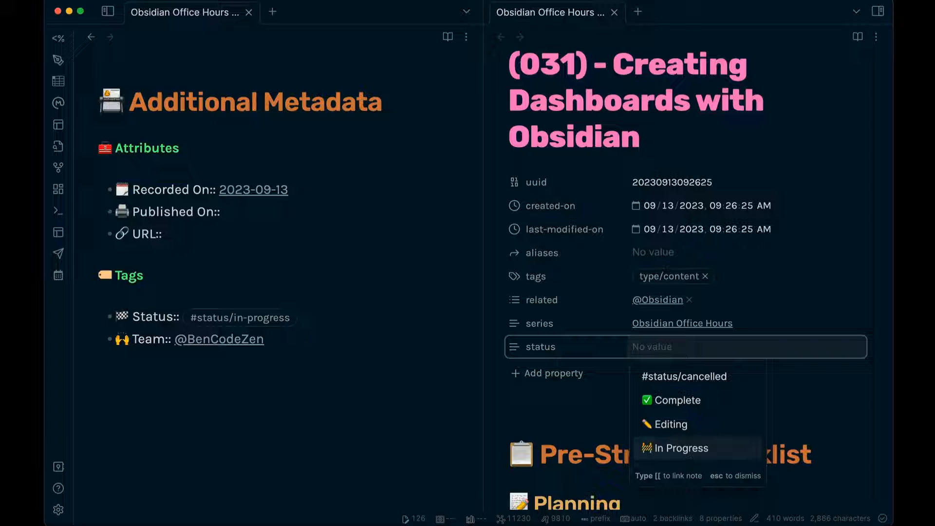
key("Return")
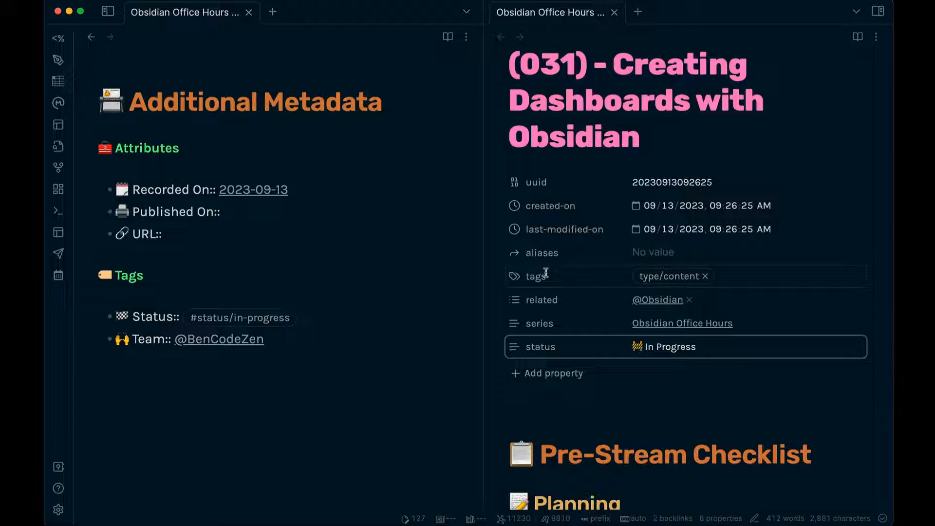
Replace the status value with the suggested #status/cancelled, and overwrite that with status/in-p.
left_click(708, 346)
key("super+a")
key("BackSpace")
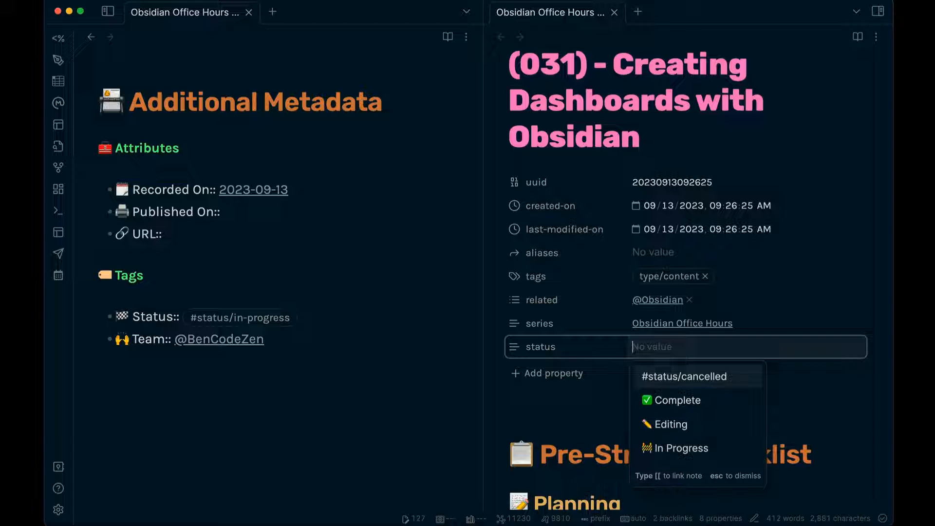
key("Return")
left_click(736, 341)
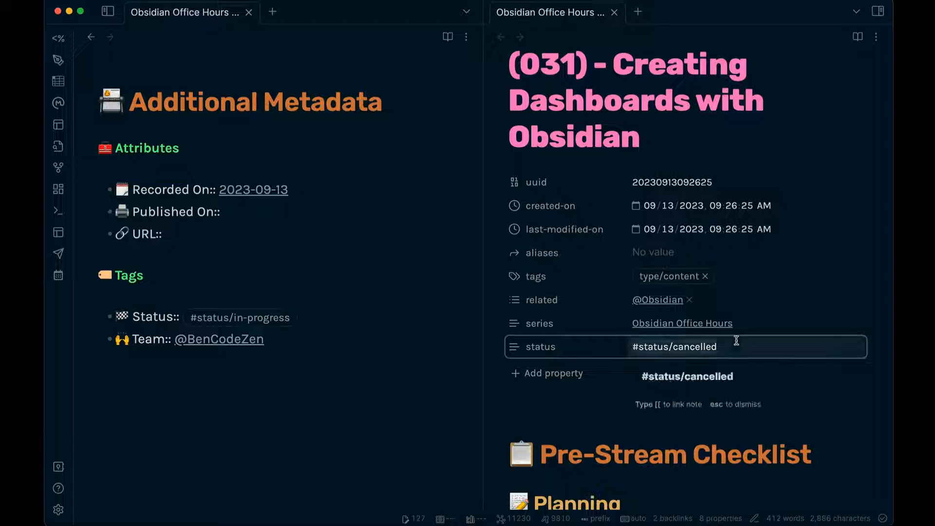
key("super+a")
key("BackSpace")
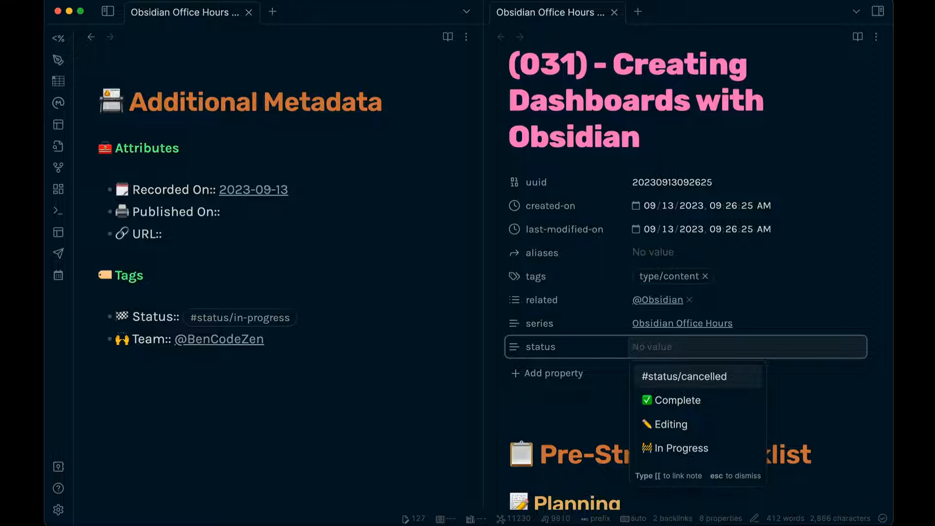
type("status/in-p")
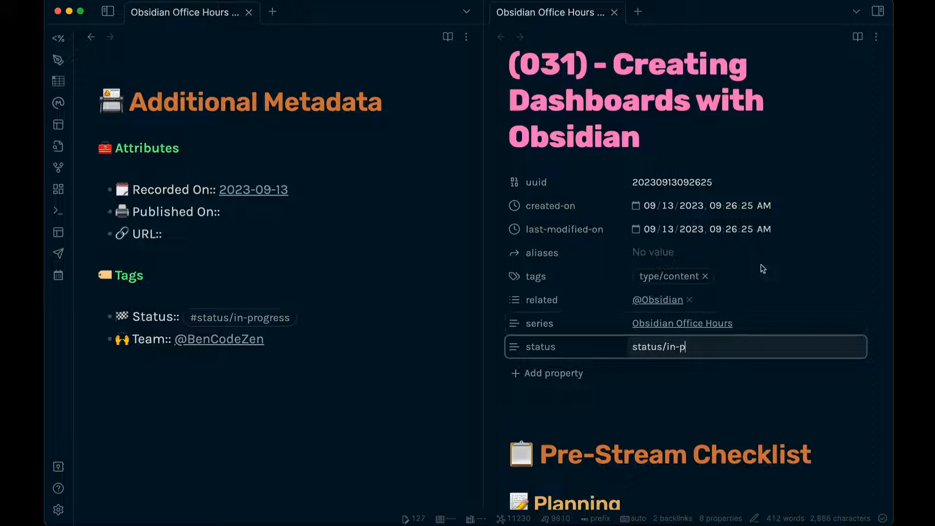
Browse the existing status/ tags suggested for the episode's tags property, and clear the unfinished entry.
left_click(755, 273)
type("status/p")
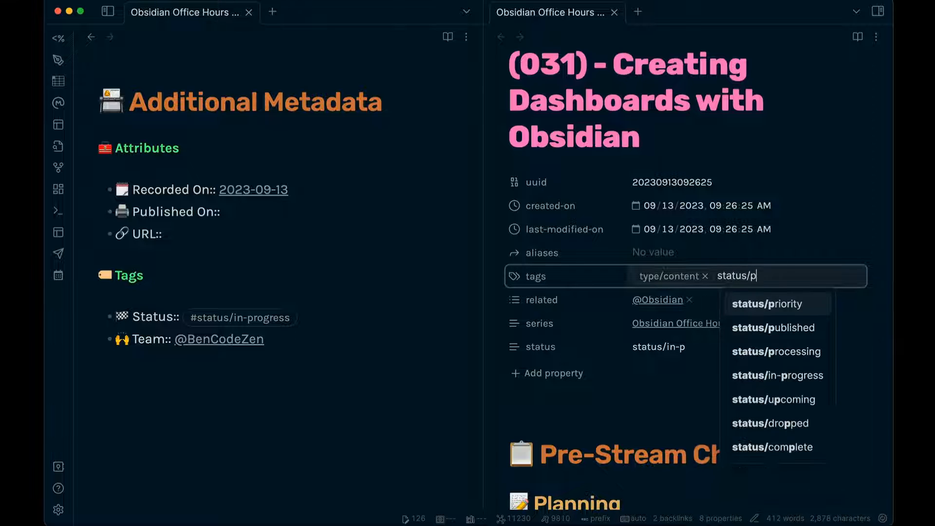
key("BackSpace")
scroll(778, 399, "down", 8)
scroll(778, 398, "up", 5)
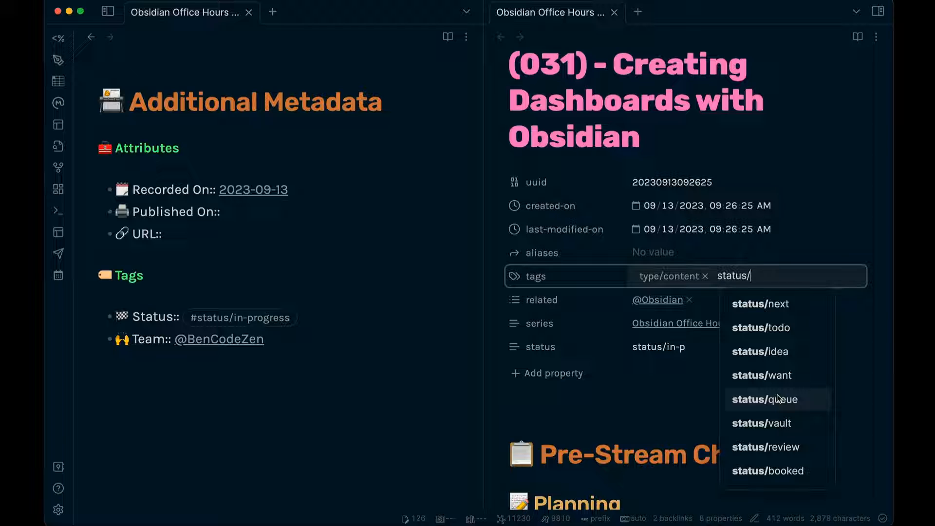
key("BackSpace")
key("BackSpace")
key("BackSpace")
key("BackSpace")
key("BackSpace")
key("BackSpace")
key("BackSpace")
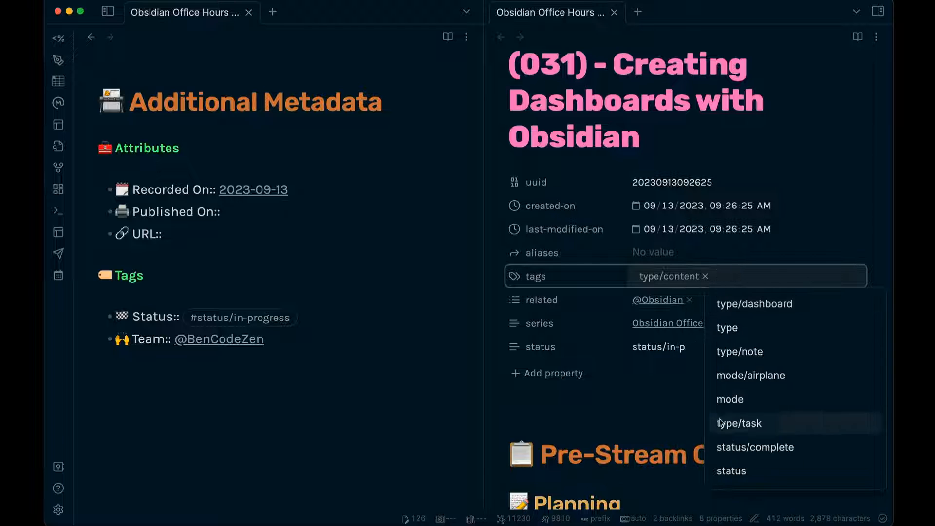
key("Escape")
Create a note named Content Task States in a new tab.
left_click(666, 347)
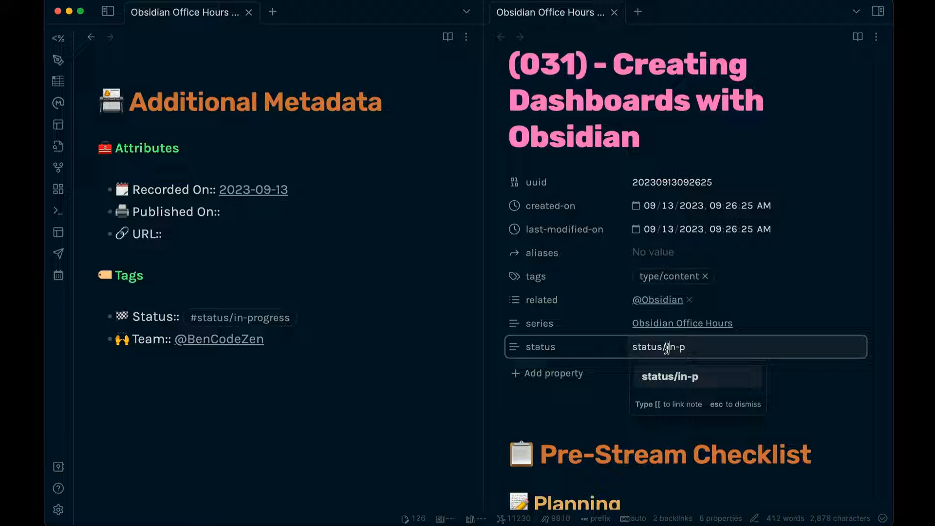
key("super+o")
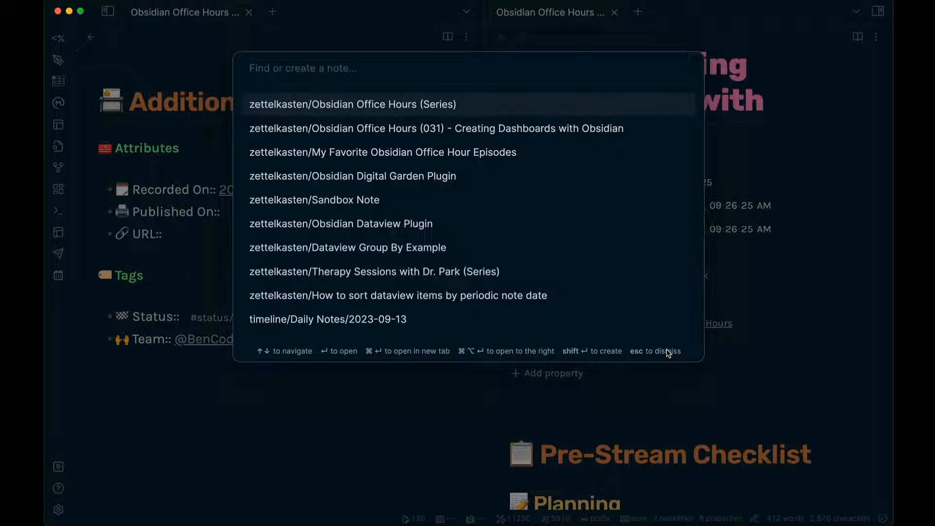
type("Obsidian")
key("super+a")
type("Content Task States")
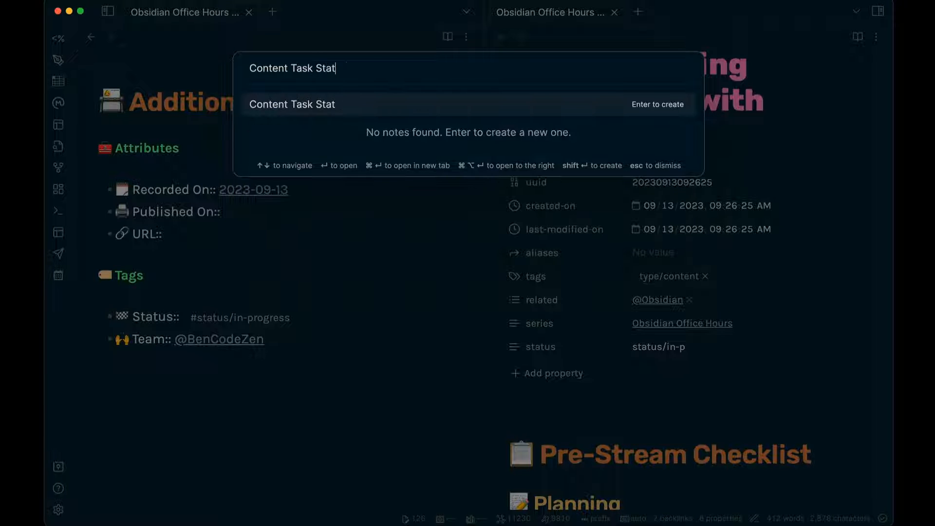
key("super+Return")
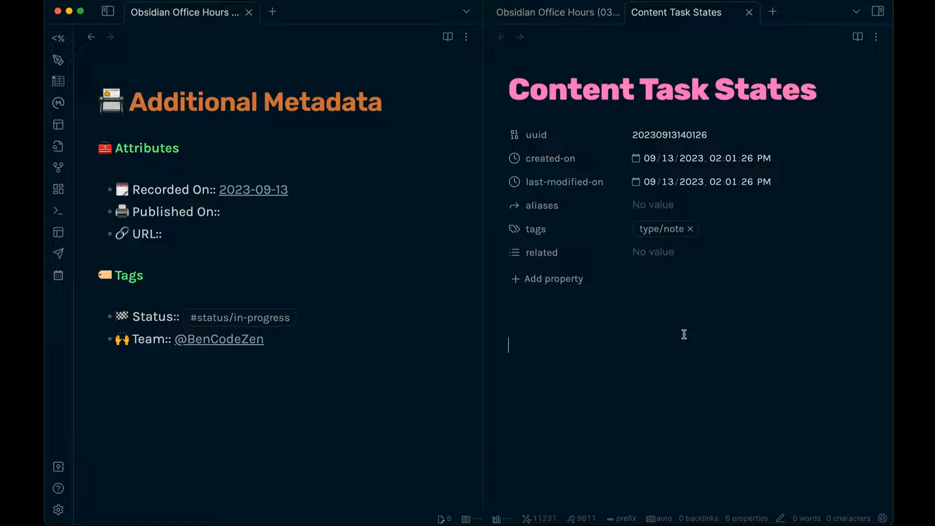
Write the introductory line "This is the workflow for content creation:" in the Content Task States note.
type("Th")
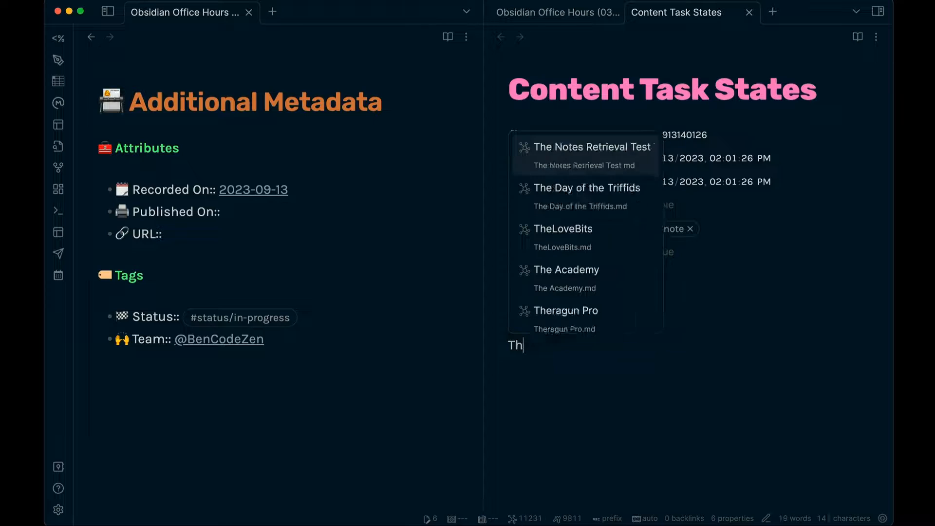
type("is is the wor")
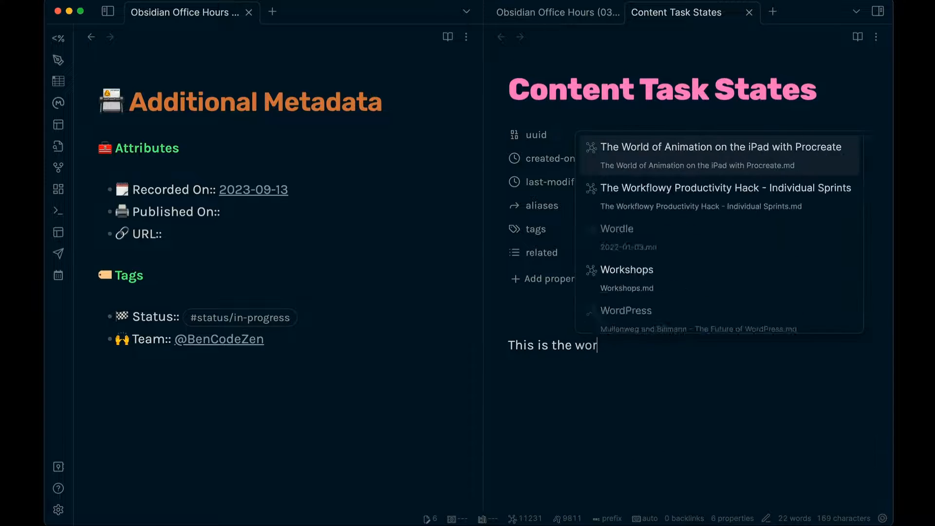
type("kflow for content creation:")
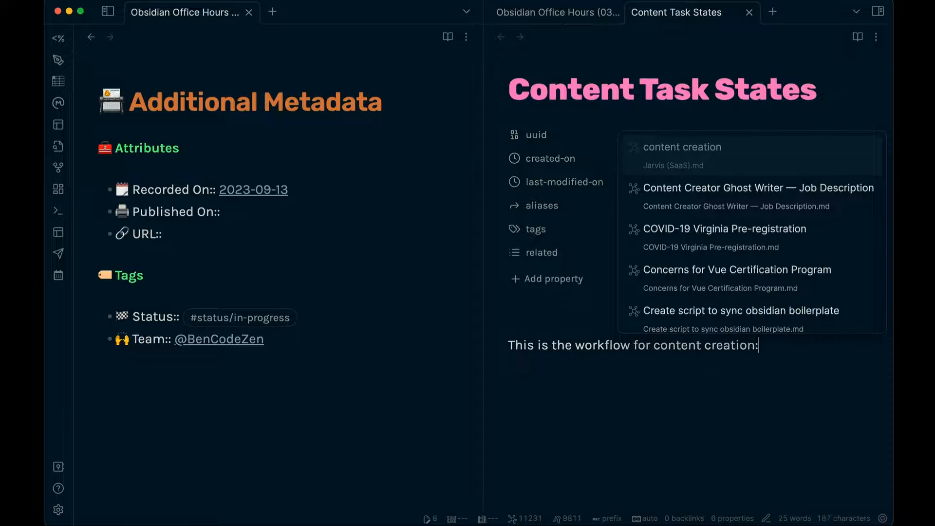
key("Return")
key("Return")
Start a bulleted list with the tags #status/idea, #status/backlog and #status/in-progress.
type("- #status/id")
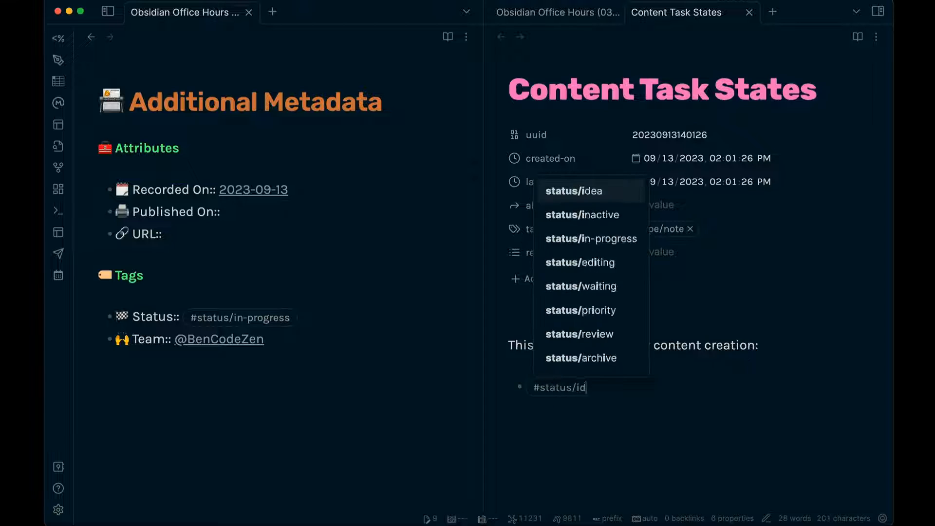
key("Return")
key("Return")
type("#status/backl")
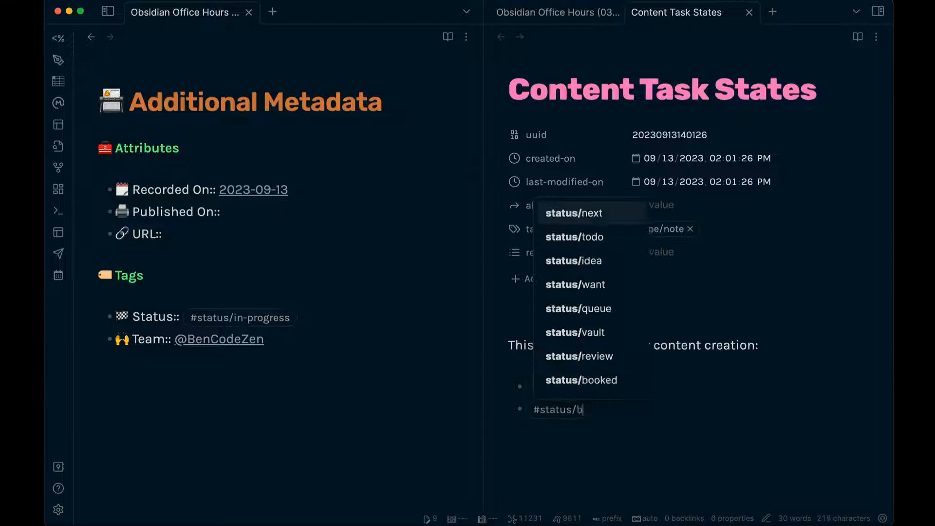
key("Return")
key("Return")
type("#status/i-pr")
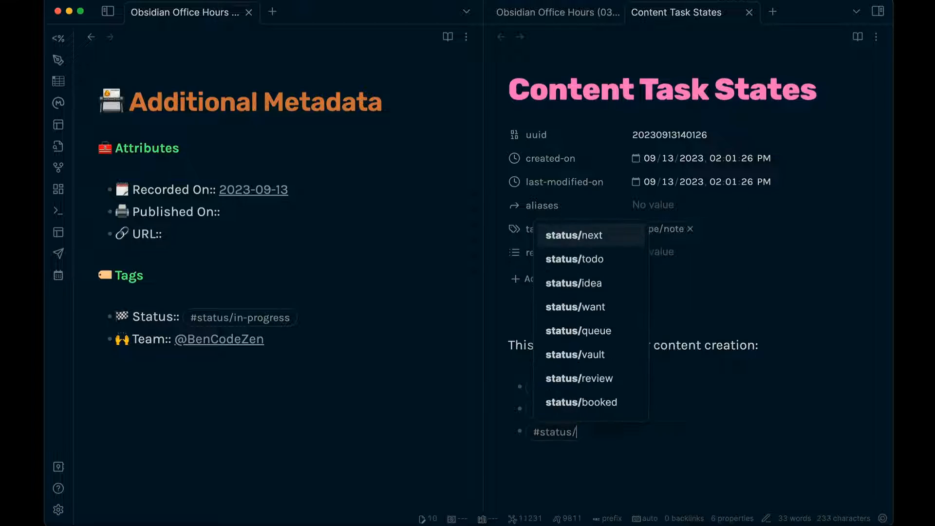
key("BackSpace")
key("BackSpace")
key("BackSpace")
type("n-pr")
key("Return")
key("Return")
Add the tags #status/editing, #status/scheduled and #status/published to the bulleted list.
type("#status/edi")
key("Return")
key("Return")
type("#status/sched")
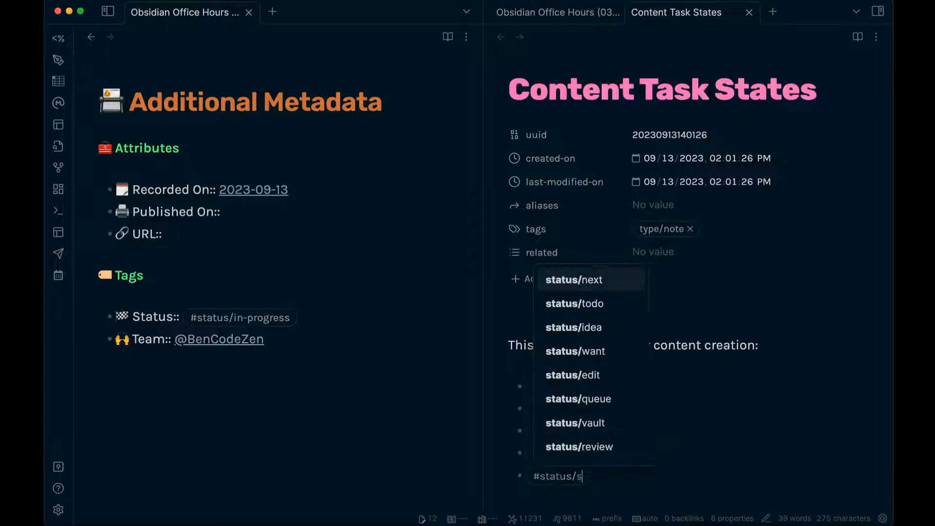
key("Return")
key("Return")
type("#status/p")
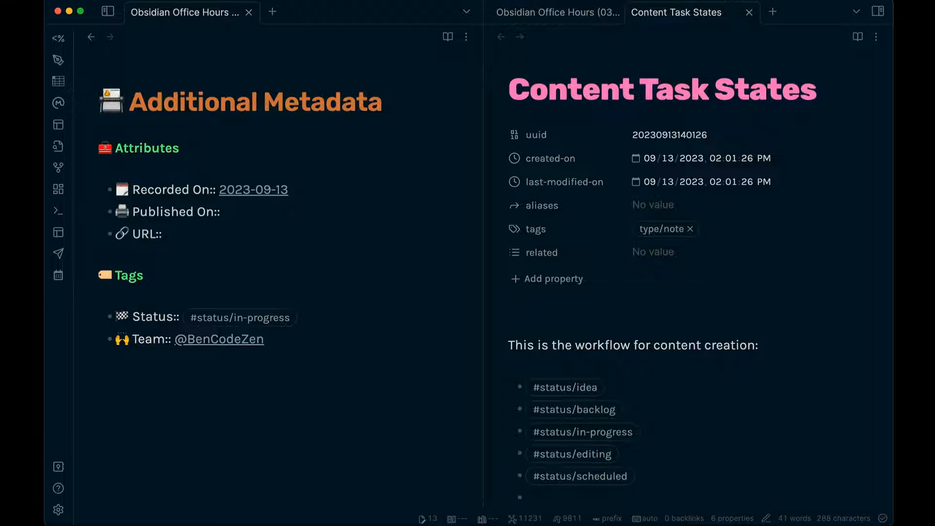
type("ublished")
key("Return")
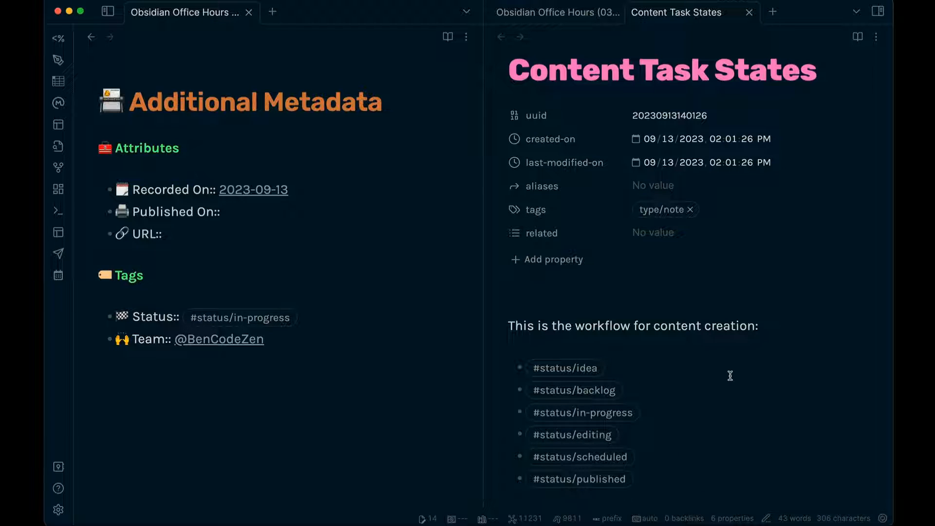
Highlight the whole list of workflow status tags to review the content creation stages.
scroll(733, 370, "down", 1)
left_click(711, 385)
left_click_drag(659, 436, 513, 314)
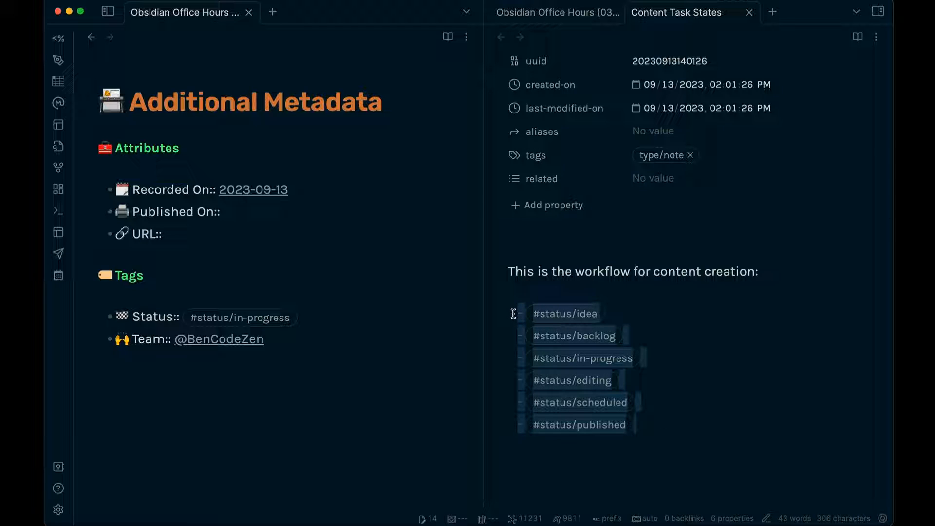
left_click(653, 404)
left_click_drag(658, 432, 525, 302)
left_click(703, 430)
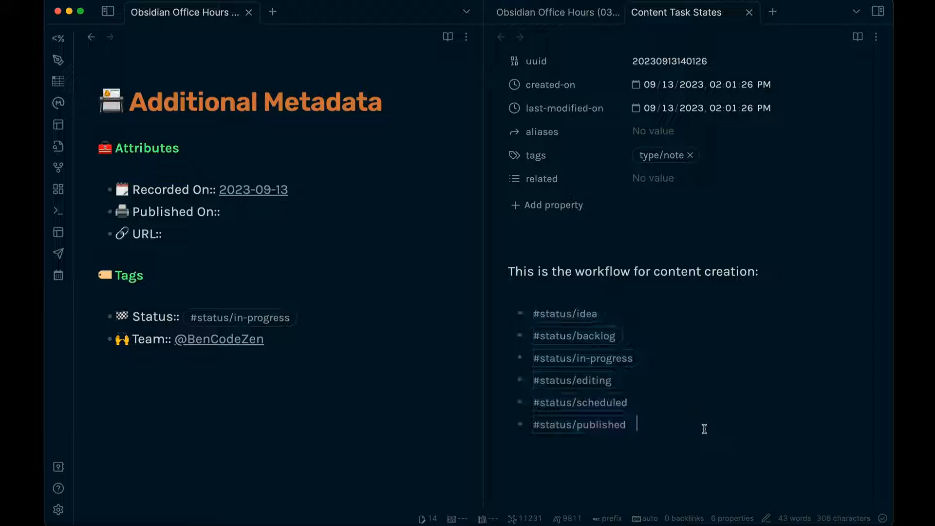
Close the Content Task States note and set the episode note's status property to 🚧 In Progress.
left_click(749, 12)
left_click(665, 347)
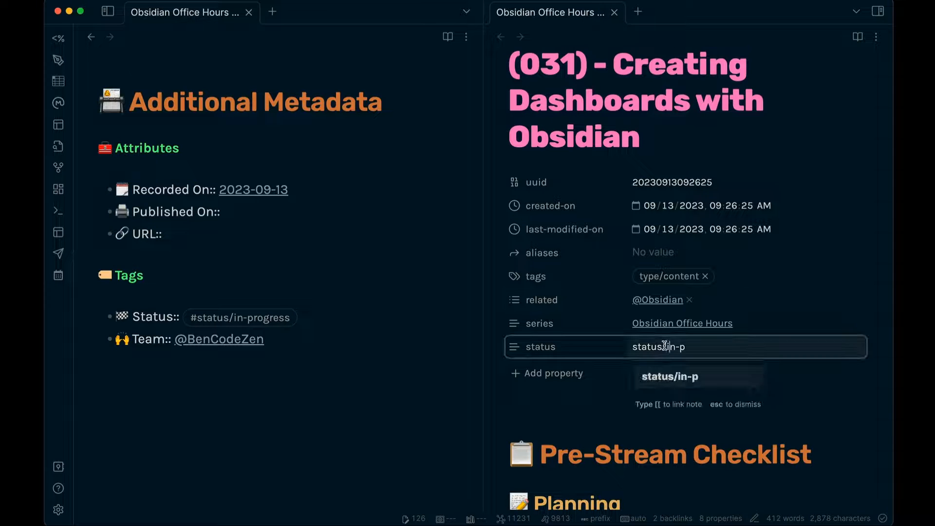
type("in")
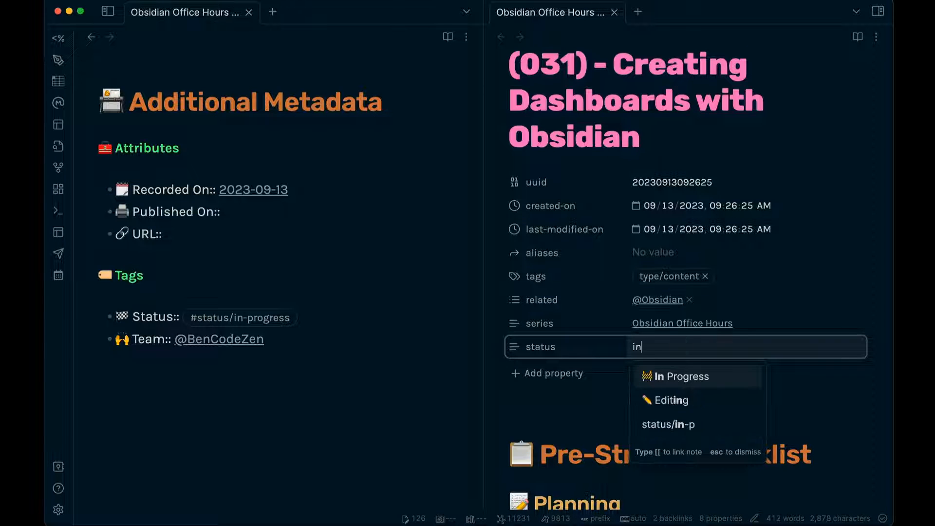
key("Return")
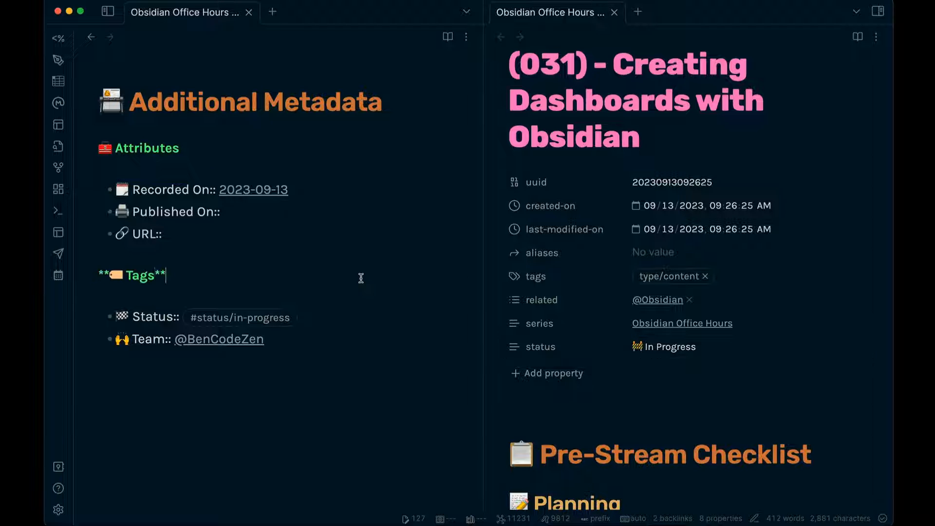
Open the Obsidian Office Hours series note in a new tab and show the status column of its Episodes table.
scroll(361, 278, "up", 7)
scroll(360, 278, "up", 15)
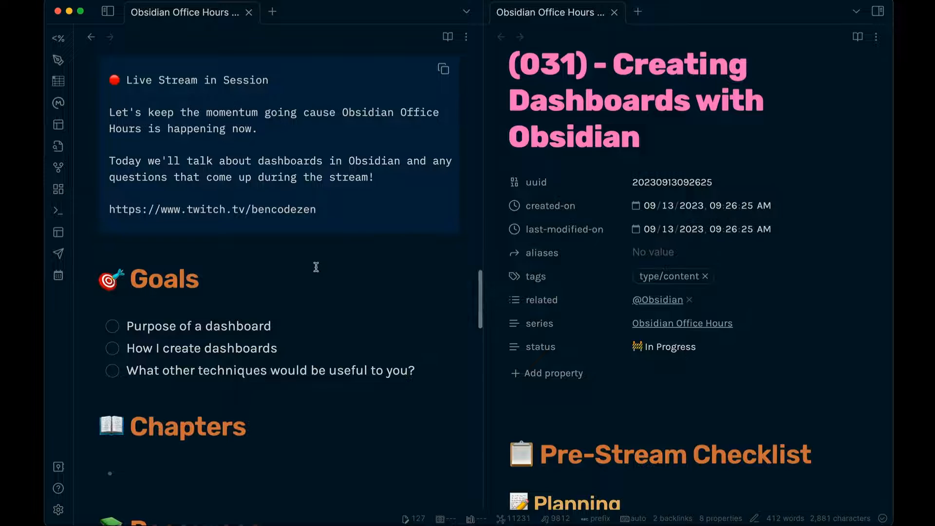
scroll(297, 375, "down", 12)
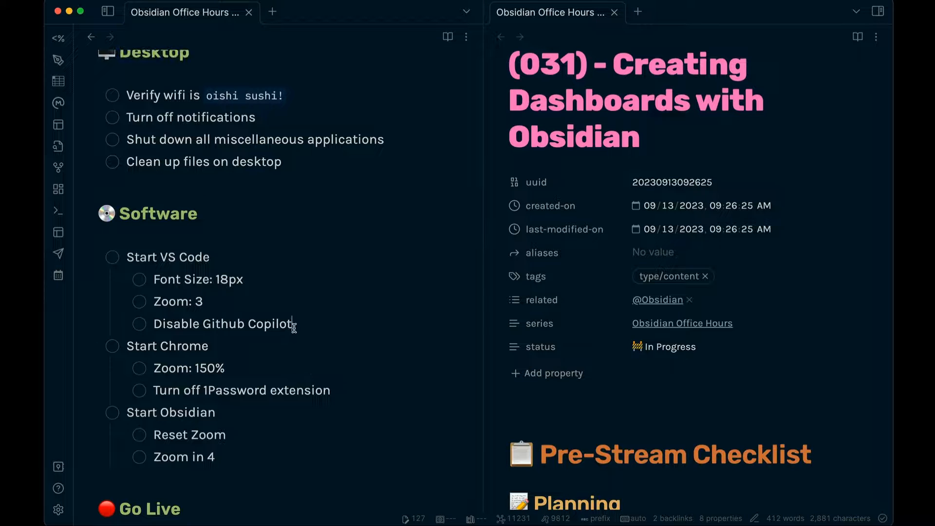
key("super+t")
key("super+n")
type("ooh series")
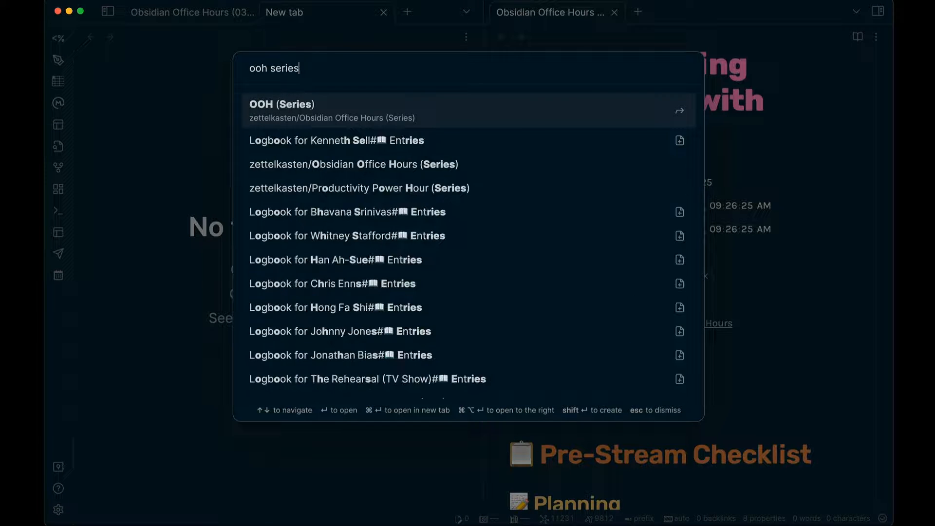
key("Return")
scroll(348, 237, "down", 8)
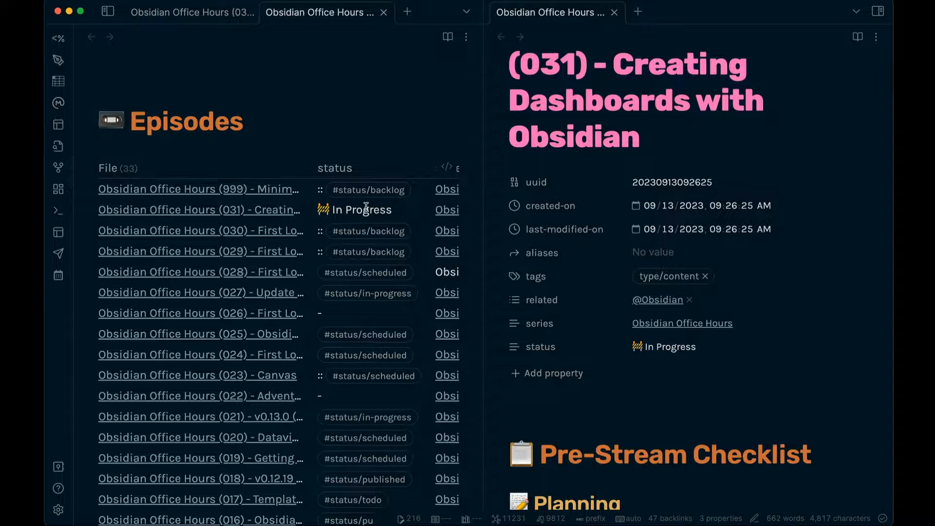
Open the Build with Ben (Series) note and look through its episode tables.
key("super+o")
type("build with ben series")
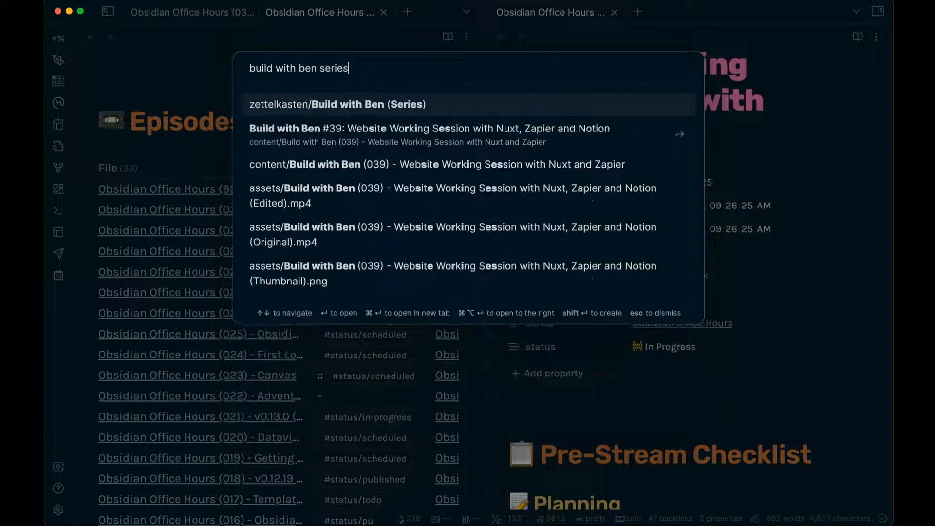
key("Return")
scroll(333, 278, "down", 15)
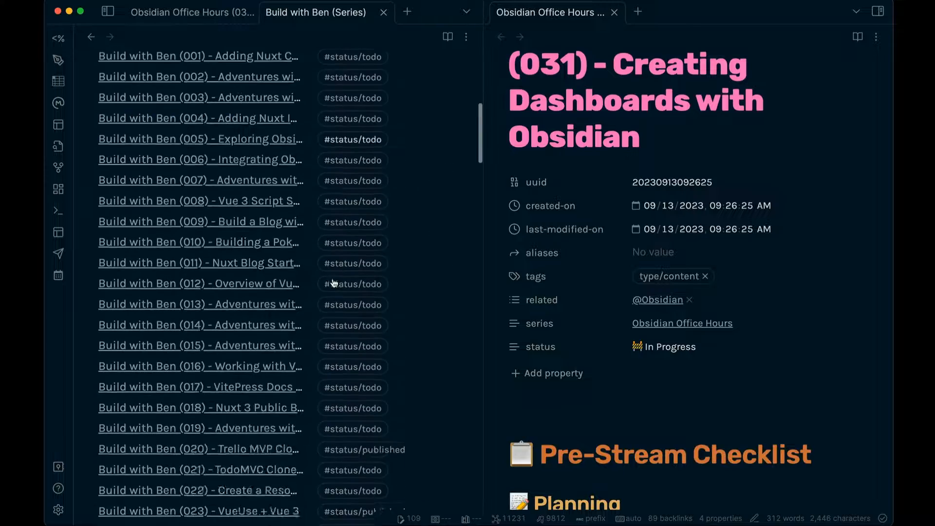
scroll(334, 278, "up", 10)
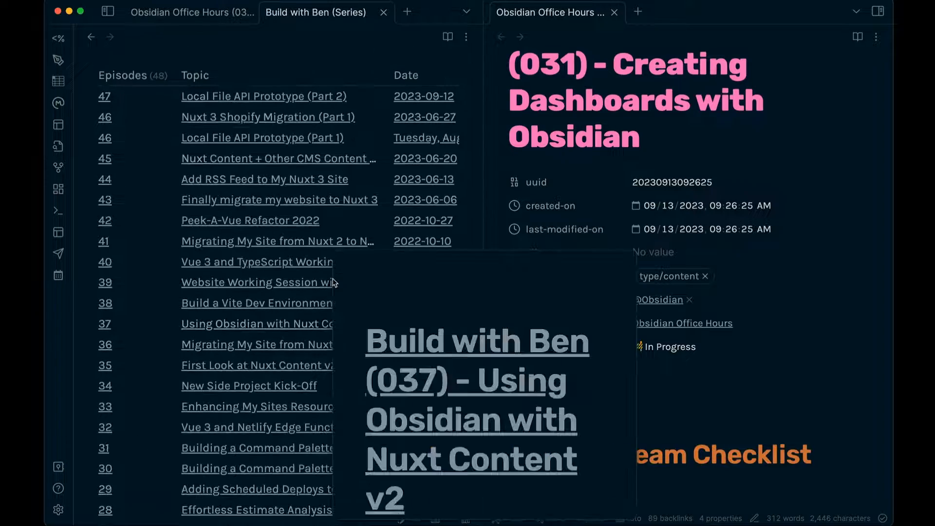
scroll(302, 188, "up", 3)
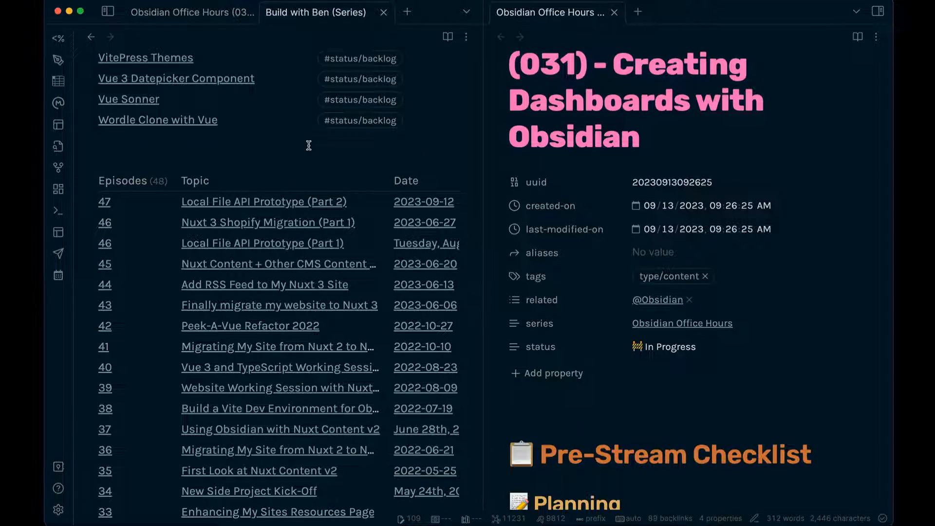
Close the split with the episode note and examine the Status column of the Build with Ben episodes table.
key("super+w")
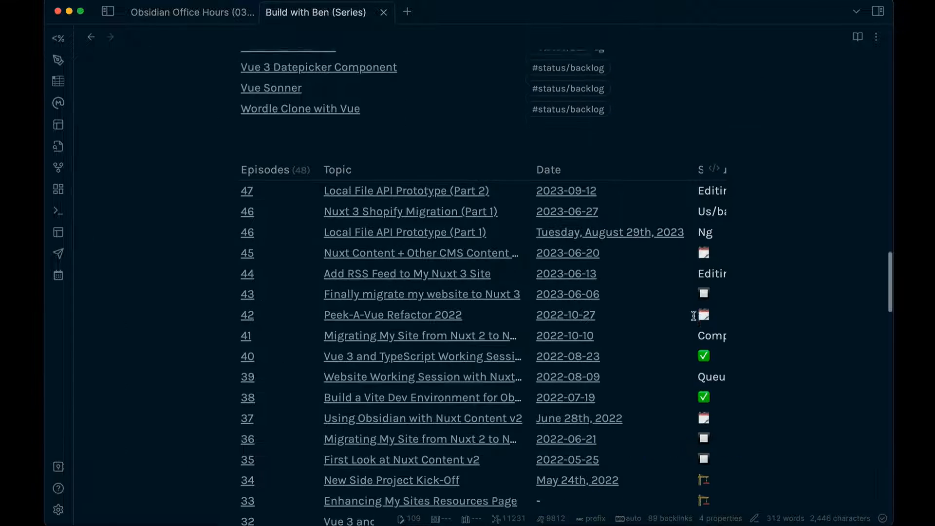
scroll(702, 292, "down", 3)
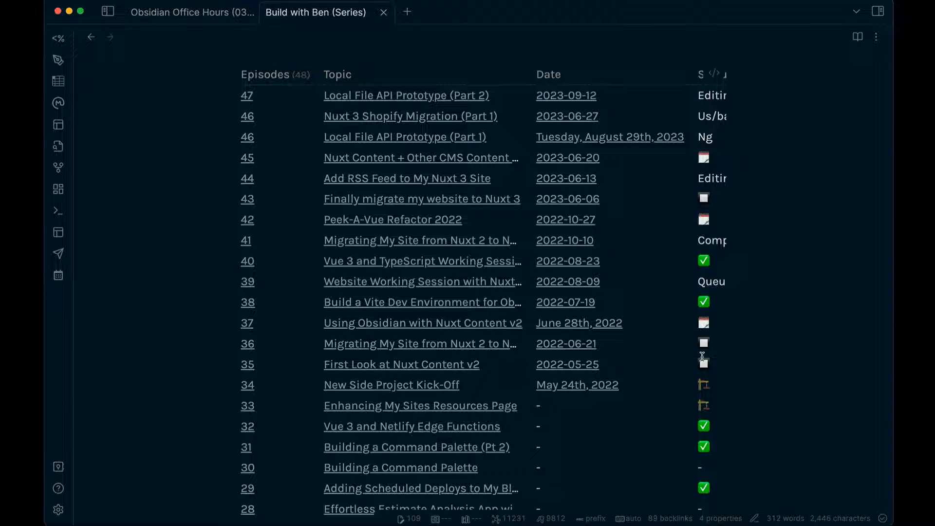
scroll(649, 330, "up", 3)
Reveal the dataviewjs code behind the episodes table and examine how it turns status tags into emoji labels.
left_click(402, 119)
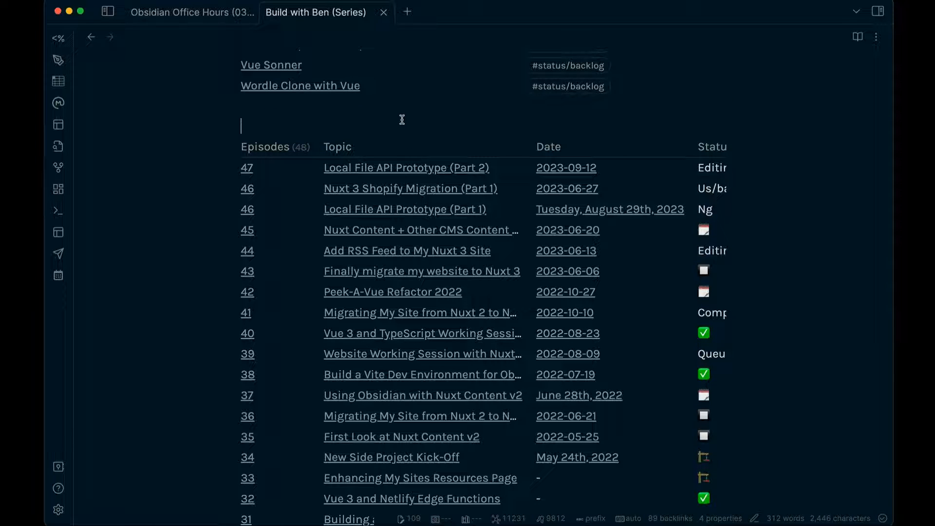
key("Down")
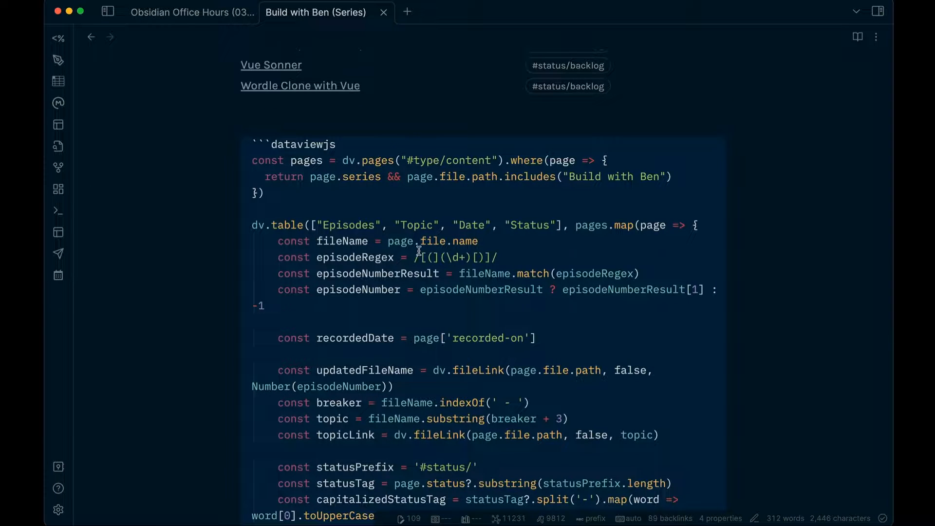
scroll(419, 251, "down", 4)
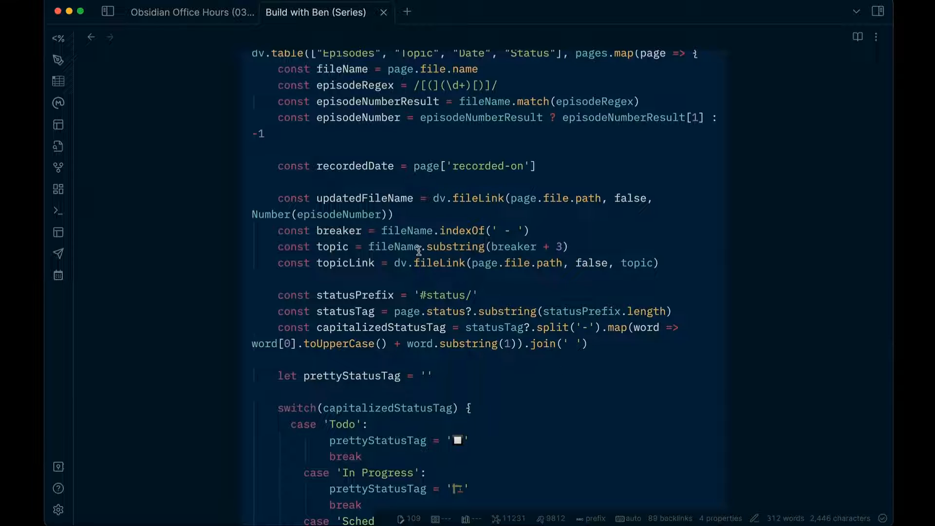
scroll(423, 300, "down", 5)
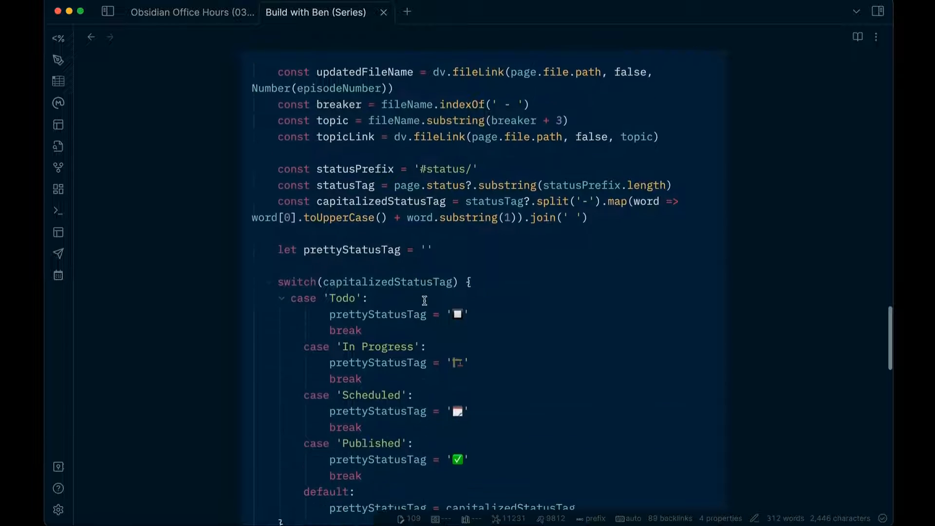
scroll(458, 374, "down", 2)
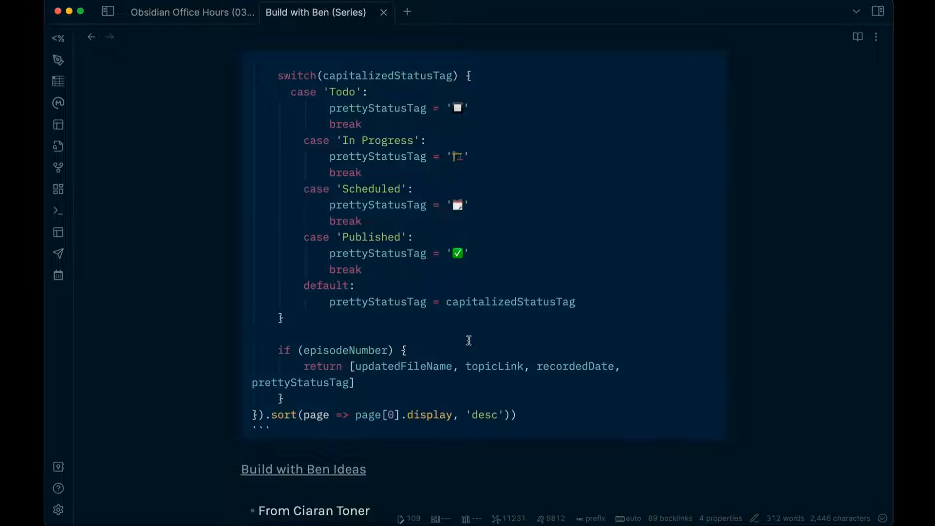
scroll(468, 340, "up", 2)
scroll(469, 340, "up", 3)
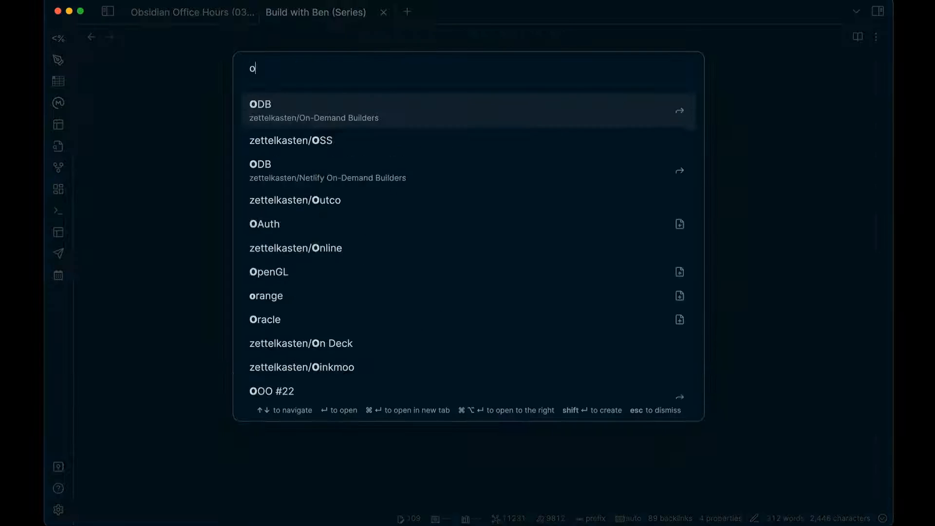
Return to the Obsidian Office Hours series note and go to its Episodes table.
type("oh ser")
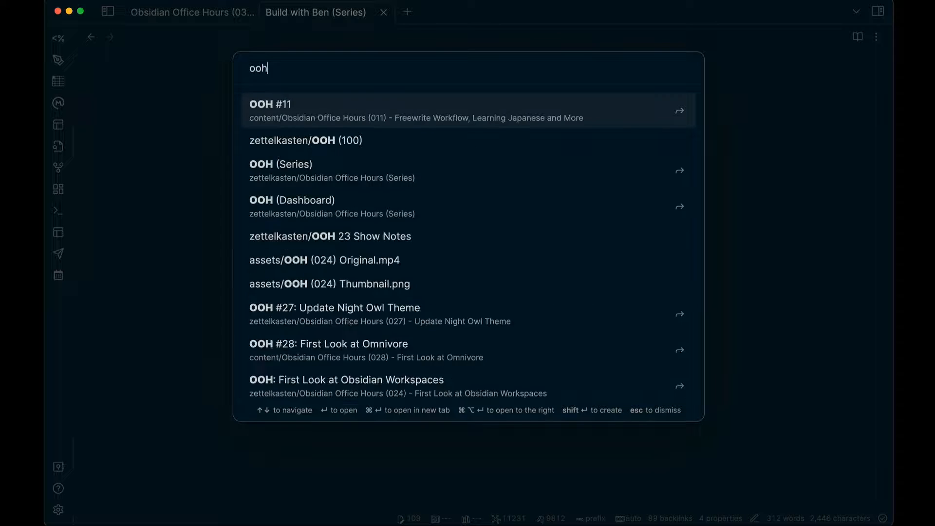
key("Return")
scroll(461, 318, "down", 2)
scroll(460, 318, "down", 3)
key("Down")
key("Down")
key("Down")
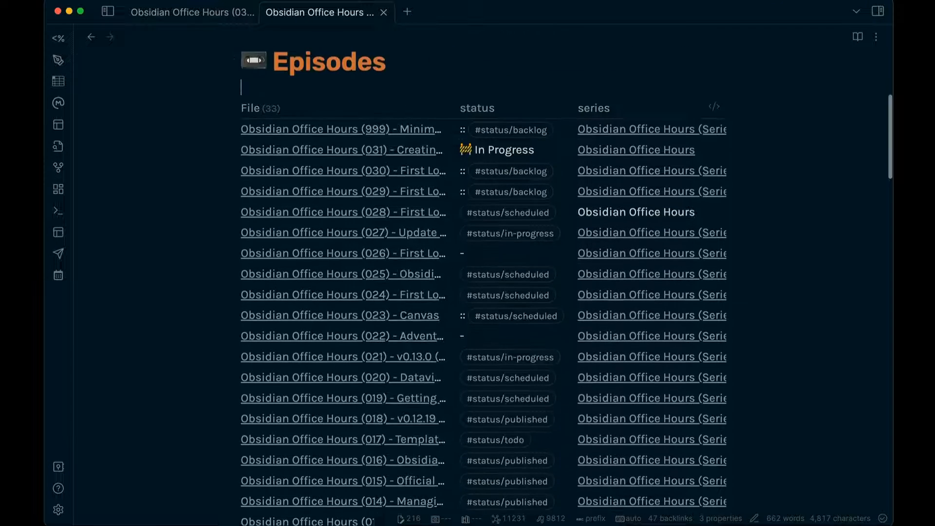
Reveal the Dataview query behind the Episodes table, examine its TABLE, FROM and SORT lines, and return to the rendered table.
scroll(463, 294, "up", 1)
left_click(386, 267)
left_click_drag(386, 261, 237, 175)
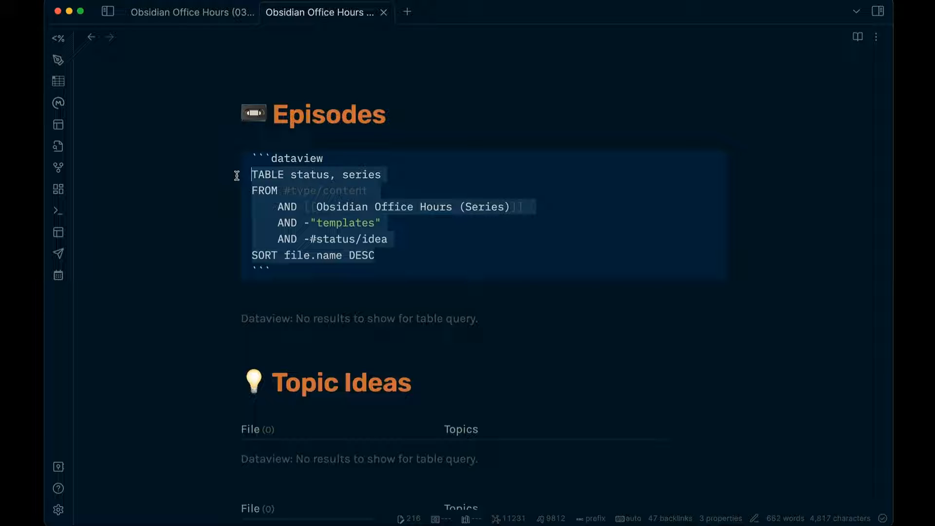
left_click(298, 191)
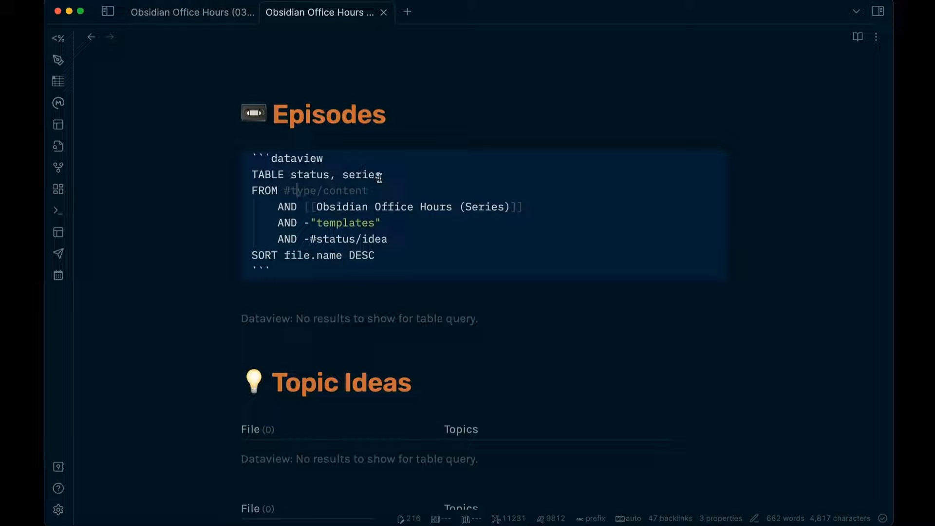
key("Up")
key("Up")
key("Up")
key("Up")
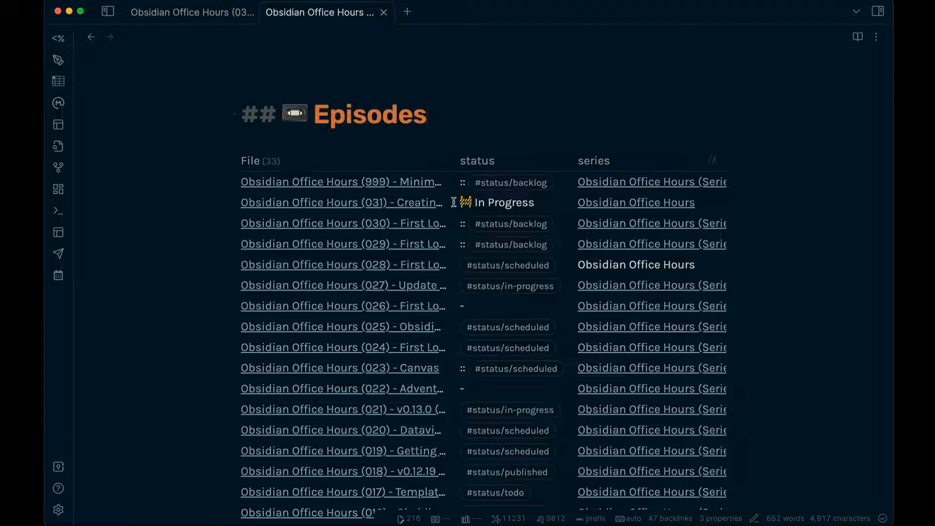
Open the Obsidian Office Hours (031) episode note from the Episodes table in a new tab and review its properties.
left_click(429, 203, "super")
scroll(524, 273, "down", 2)
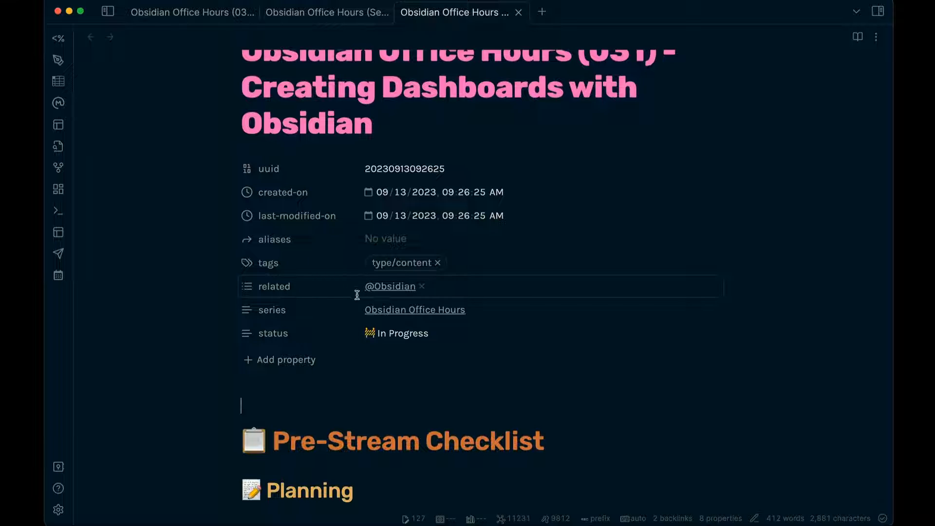
scroll(355, 372, "down", 3)
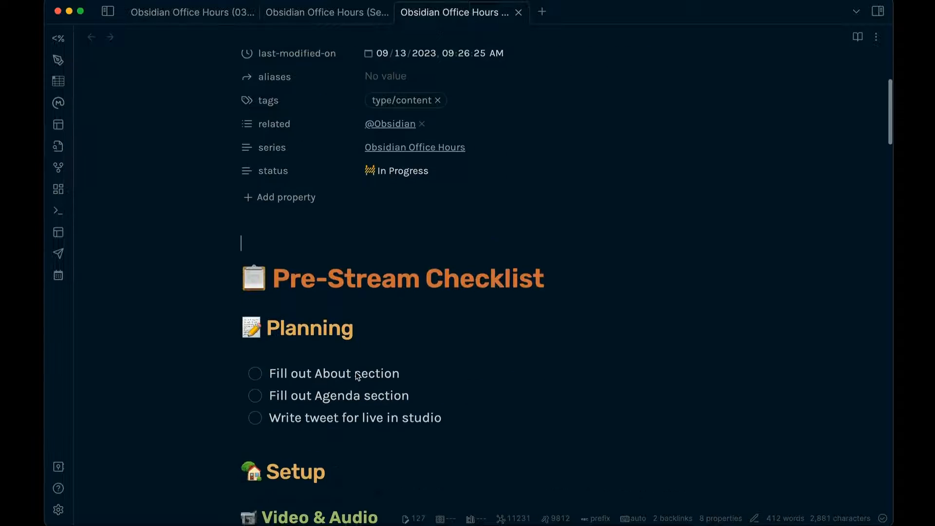
scroll(356, 372, "up", 3)
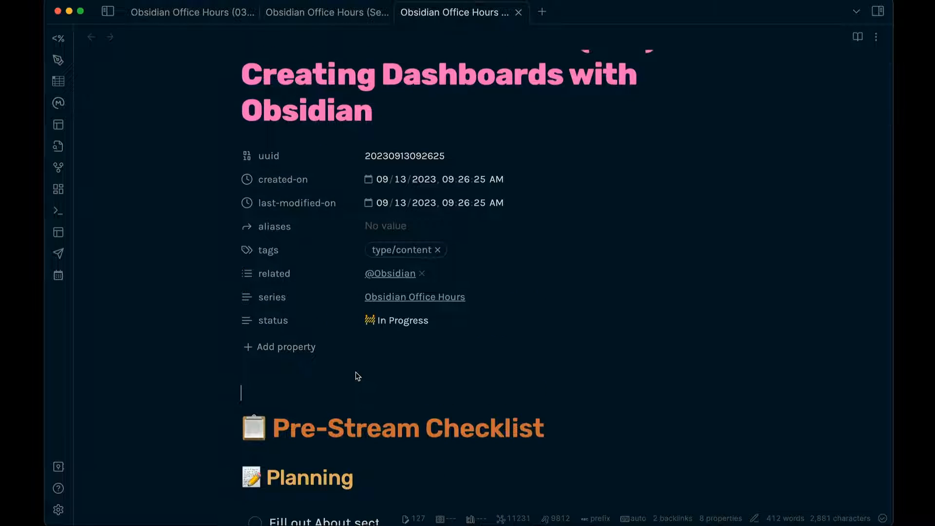
scroll(356, 373, "up", 1)
scroll(355, 372, "down", 1)
scroll(363, 366, "down", 4)
Split the episode note into two panes and show its Additional Metadata section beside the note properties.
key("super+backslash")
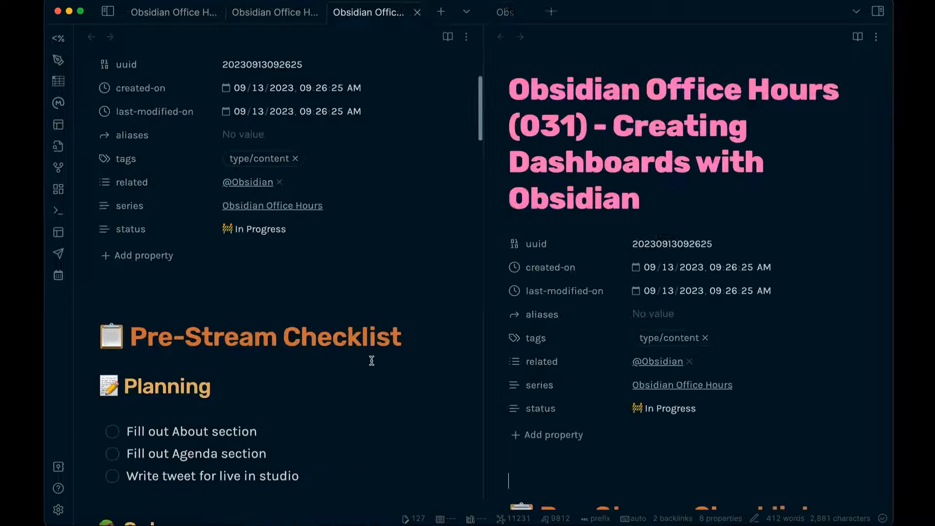
scroll(359, 386, "down", 20)
scroll(359, 387, "down", 10)
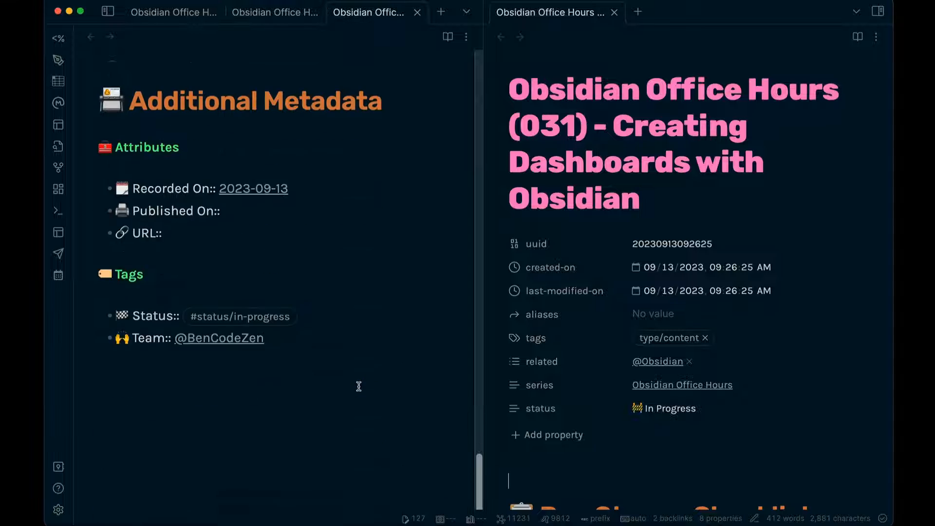
scroll(676, 331, "down", 3)
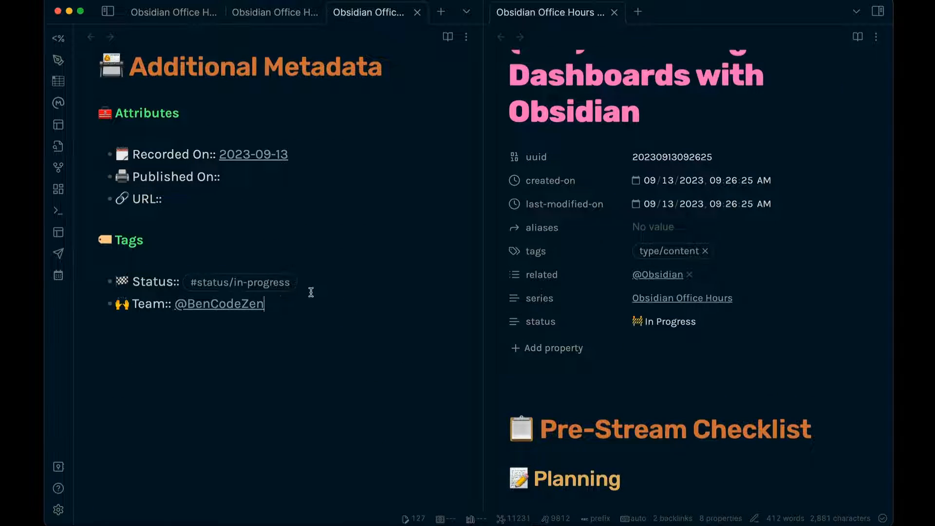
left_click(311, 292)
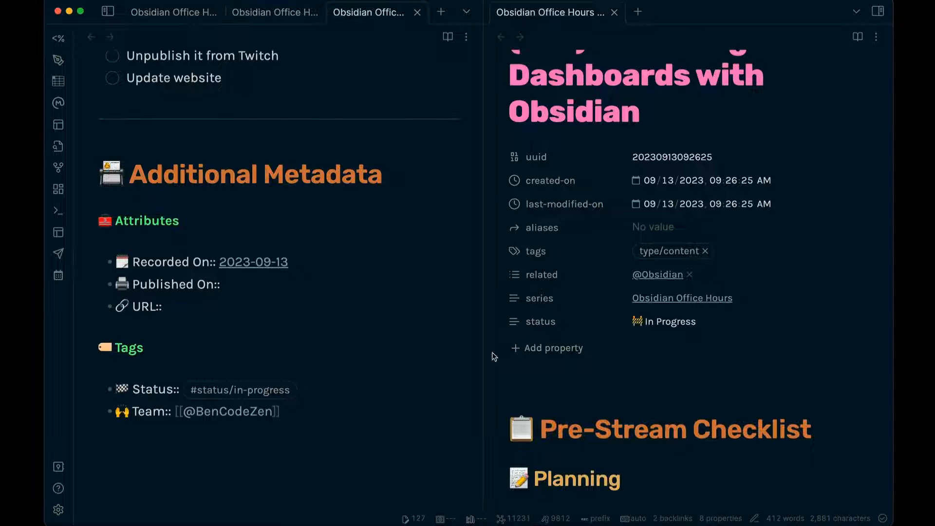
Add a property named team to the episode note and set its property type to List.
left_click(563, 349)
type("team")
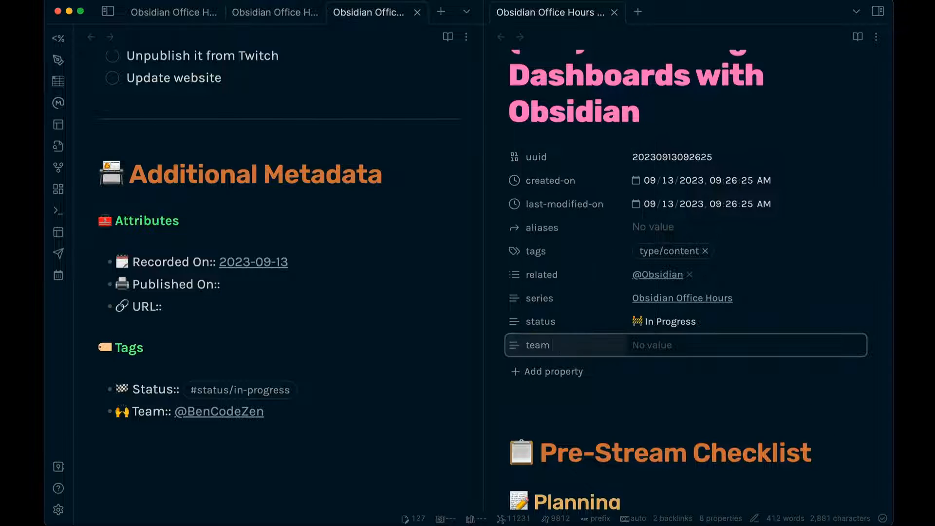
key("Tab")
left_click(514, 345)
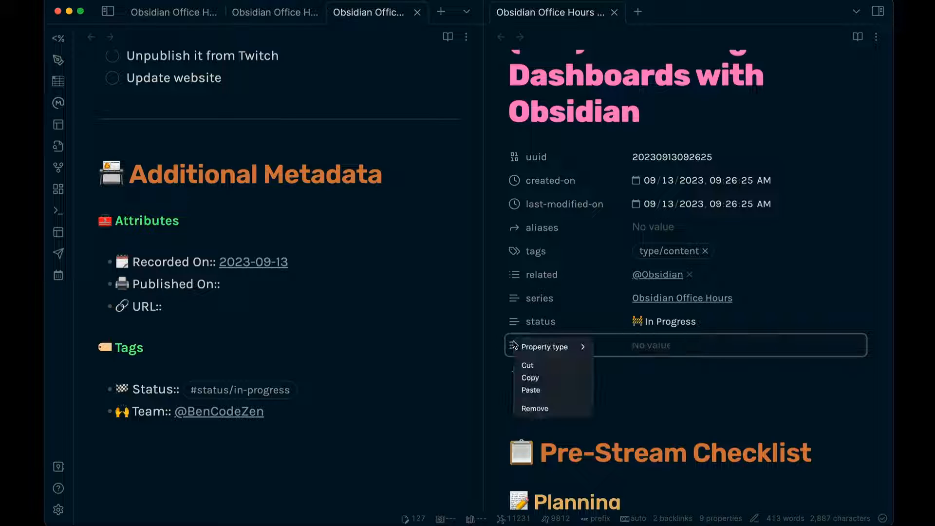
mouse_move(551, 347)
left_click(633, 358)
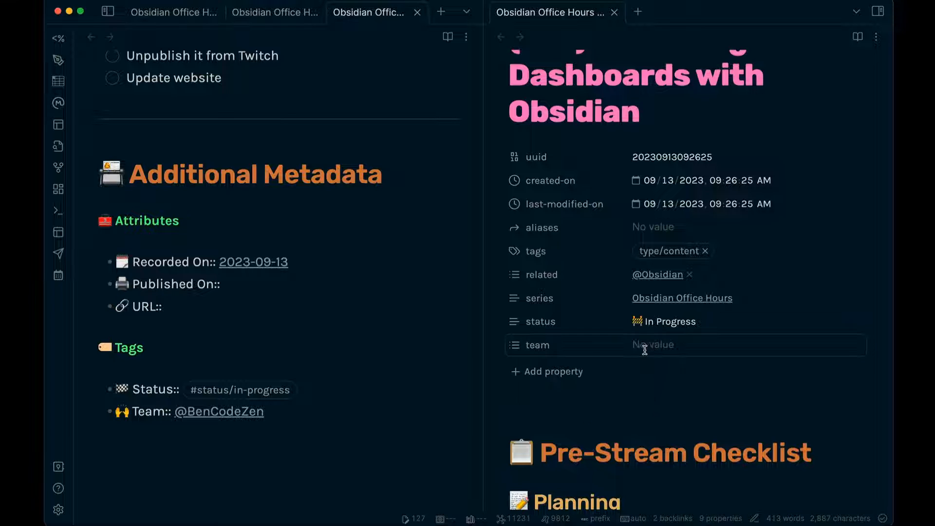
Fill the team property with a link to the team member's note and delete the inline Tags section with its Status and Team lines.
left_click(658, 347)
type("@Benco")
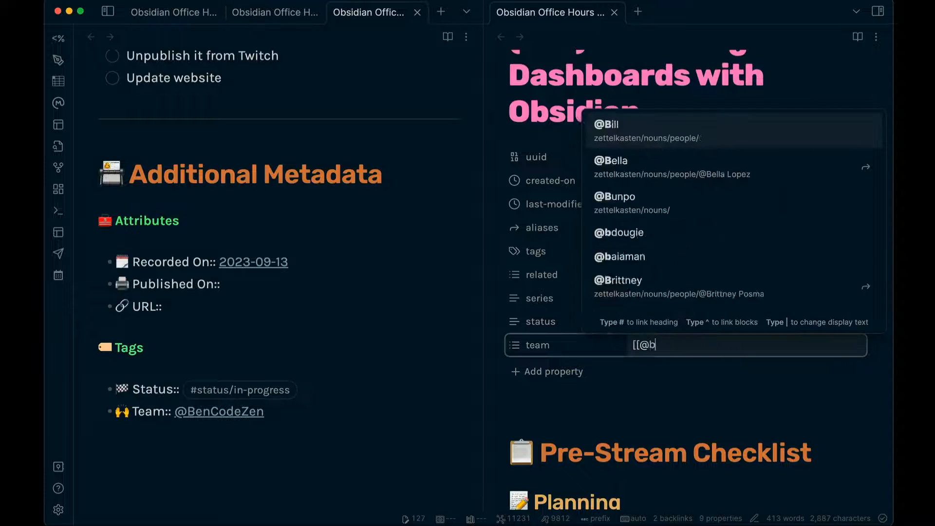
key("Return")
left_click(733, 389)
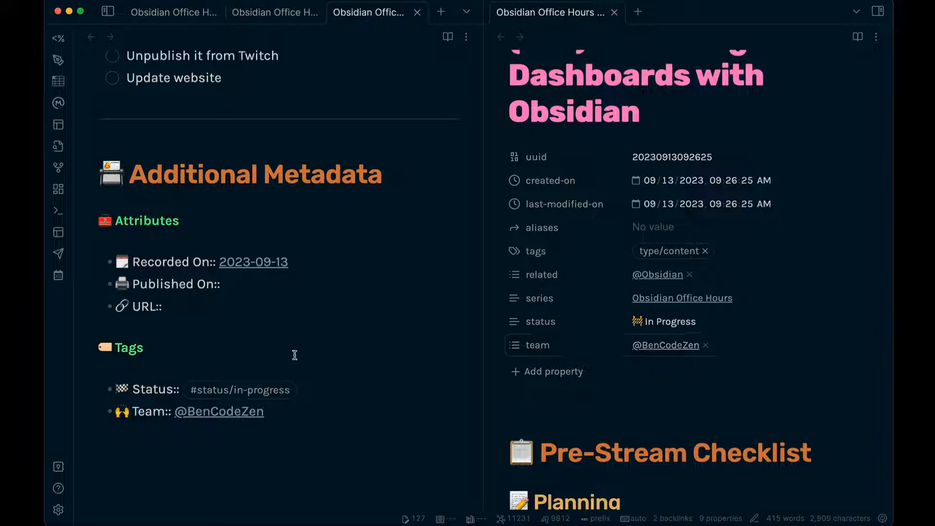
left_click_drag(299, 412, 99, 343)
key("BackSpace")
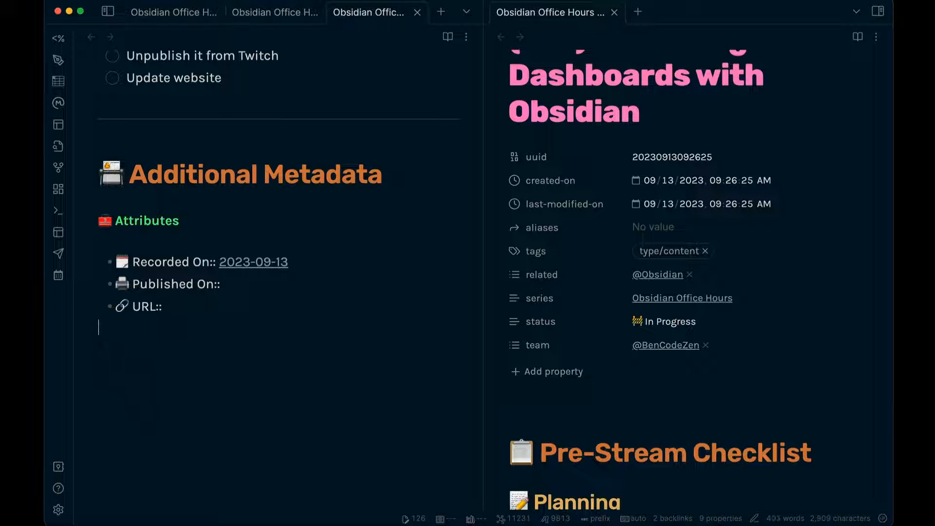
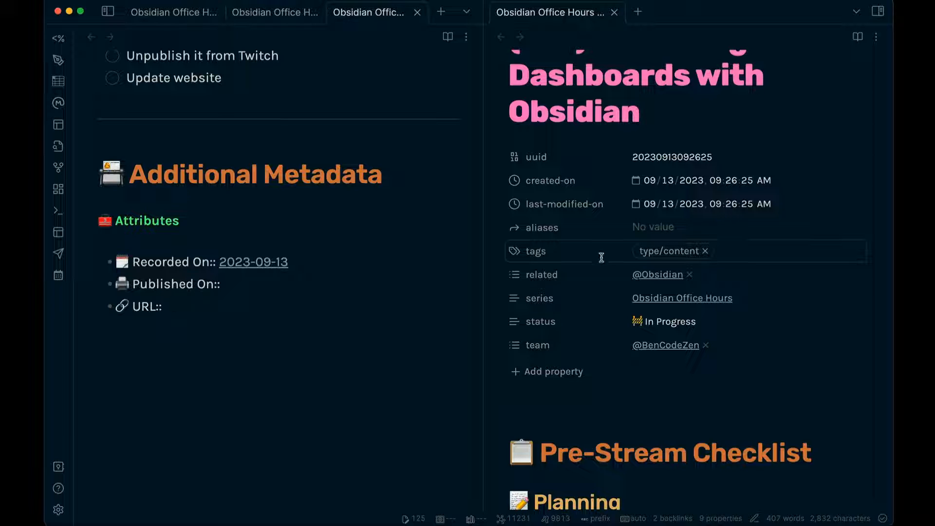
Show the list of all properties used in the vault with the Show all properties command.
key("super+p")
type("show all")
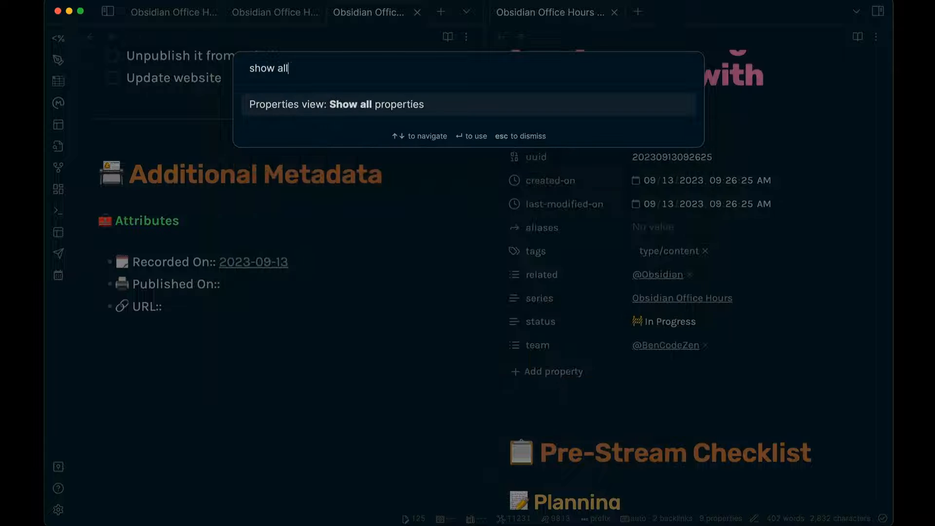
key("Return")
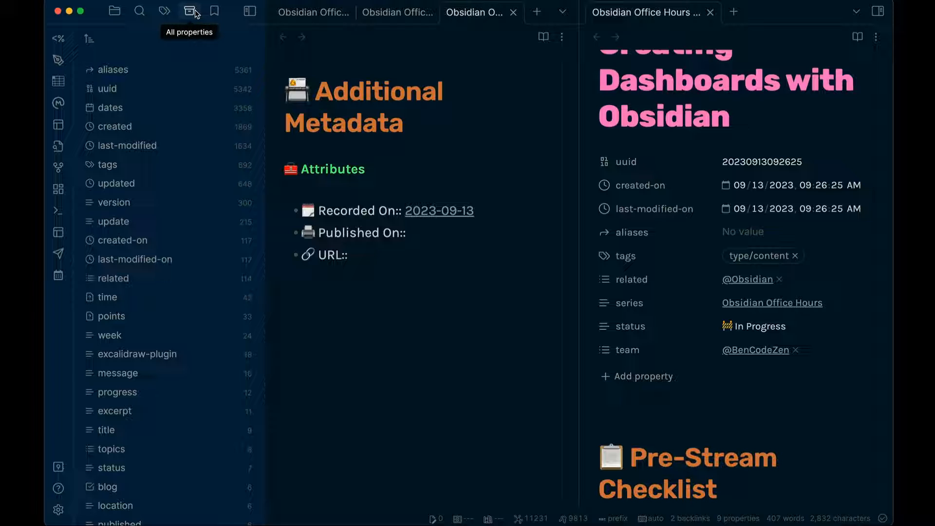
key("super+p")
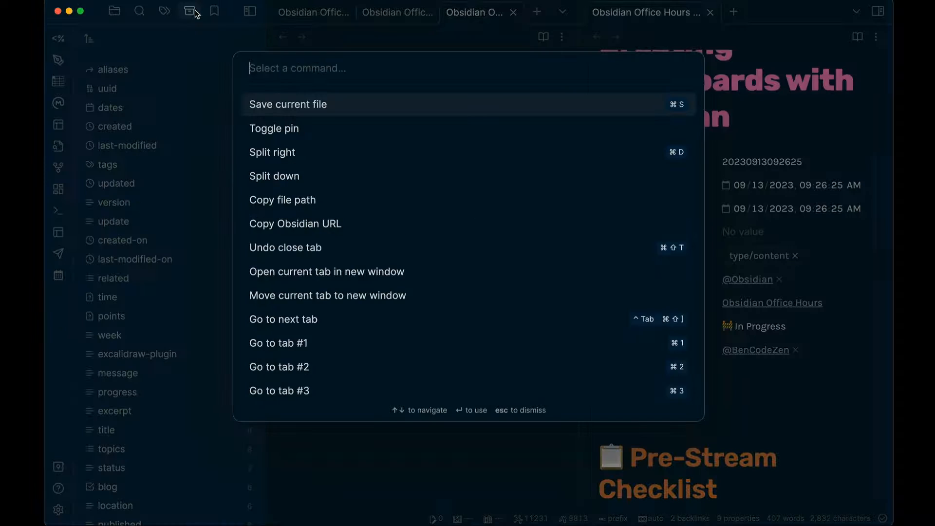
type("show all p")
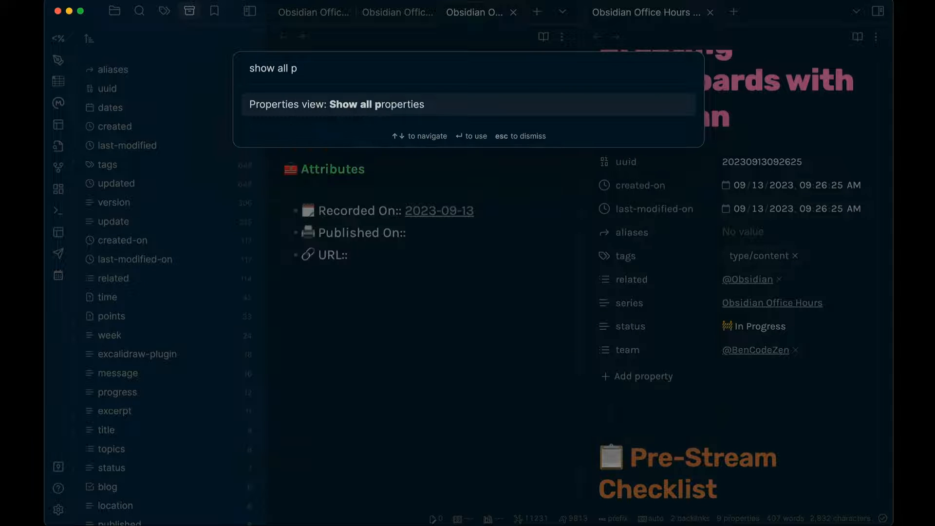
key("Return")
Find the note that uses the updated-a property, open it and rename that property to updated-at.
scroll(199, 218, "down", 10)
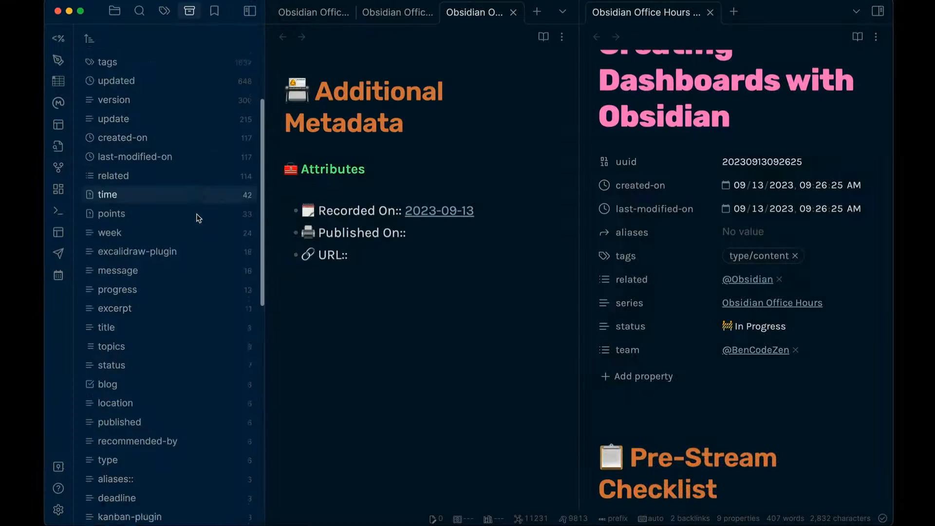
scroll(214, 209, "up", 2)
scroll(214, 209, "down", 2)
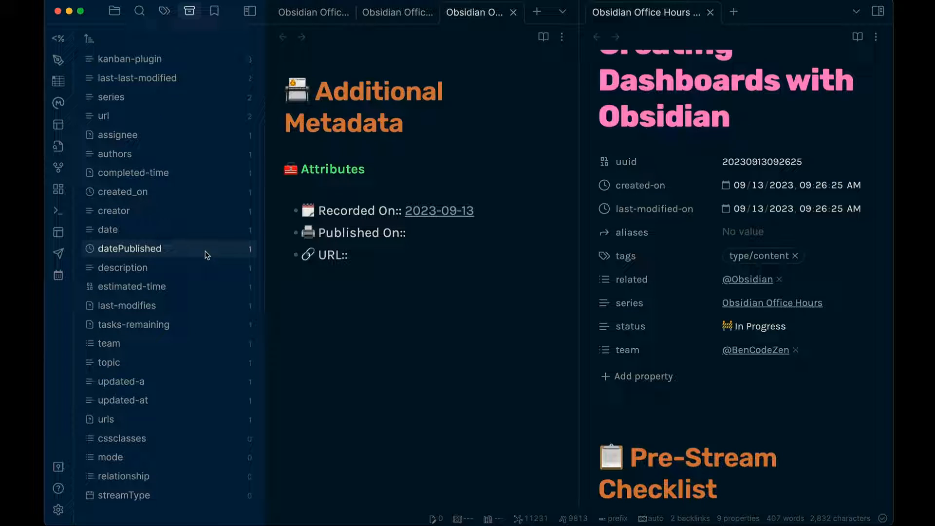
left_click(188, 384)
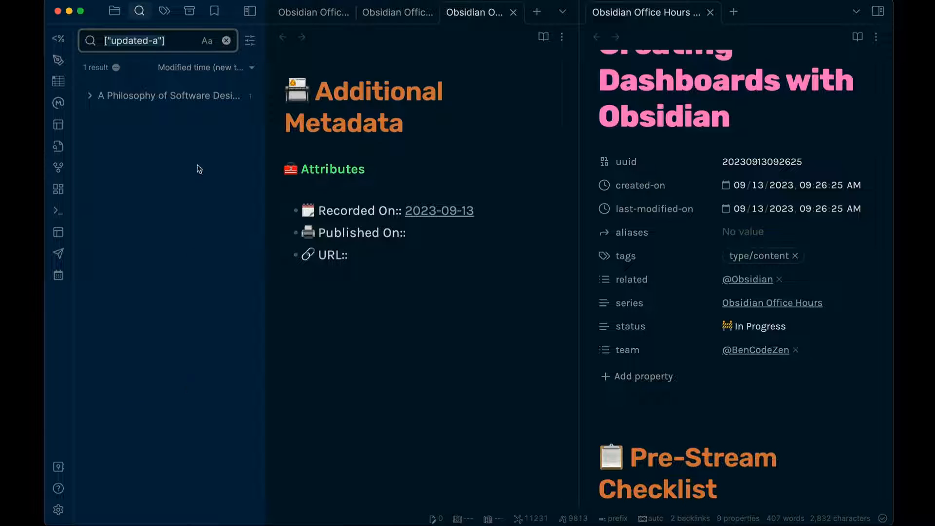
left_click(194, 96)
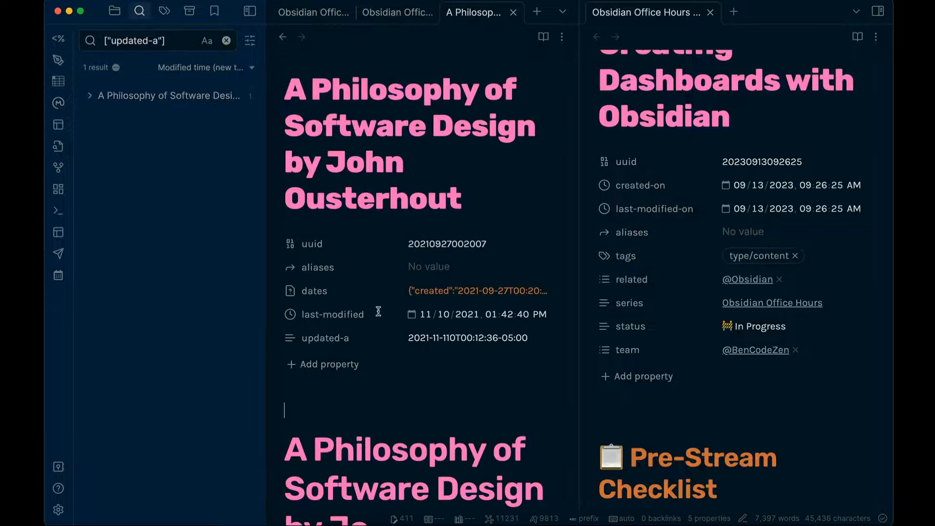
left_click(364, 343)
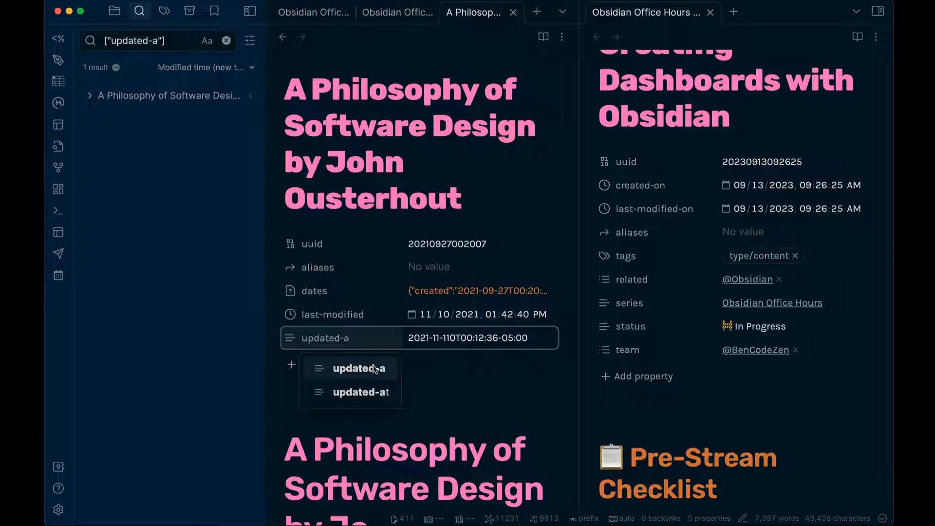
left_click(361, 390)
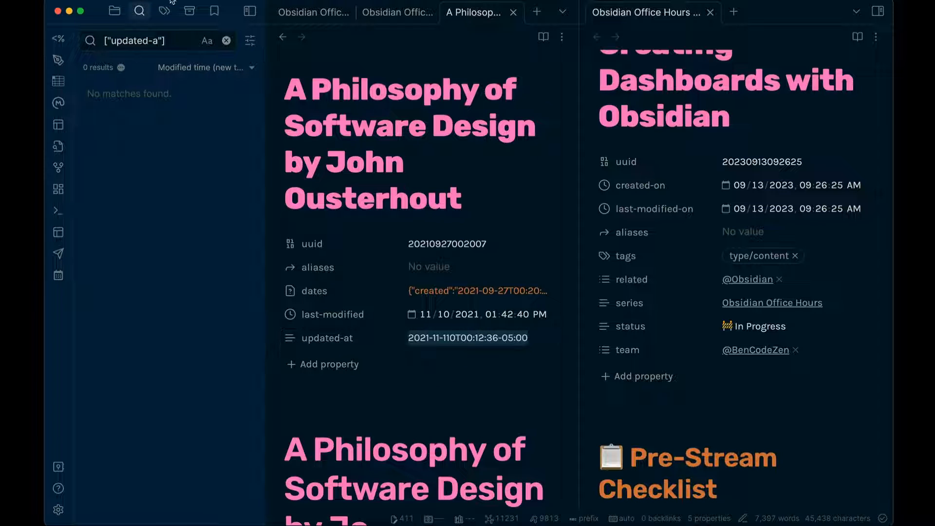
Return to the list of all properties and review the updated-at entry and the other property names and usage.
left_click(189, 11)
scroll(151, 265, "up", 2)
scroll(153, 268, "down", 2)
scroll(151, 268, "up", 15)
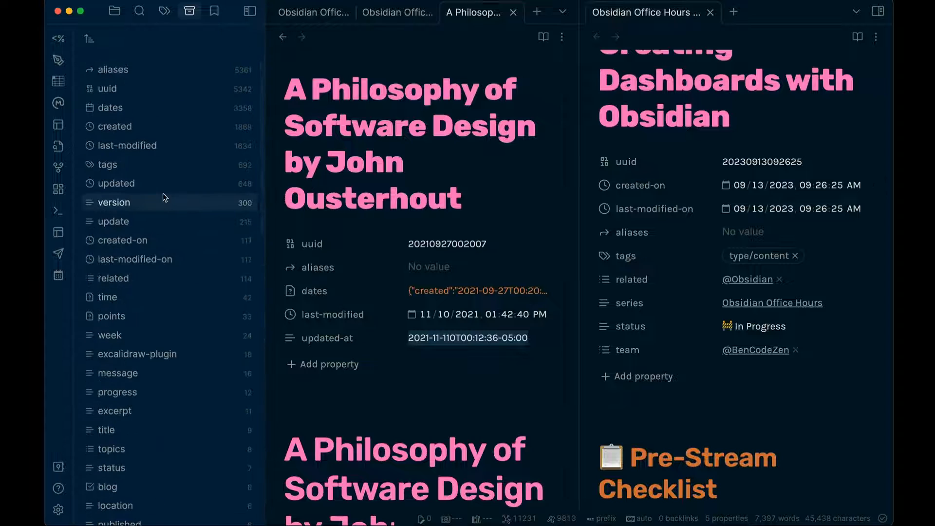
scroll(163, 152, "down", 2)
scroll(162, 152, "down", 12)
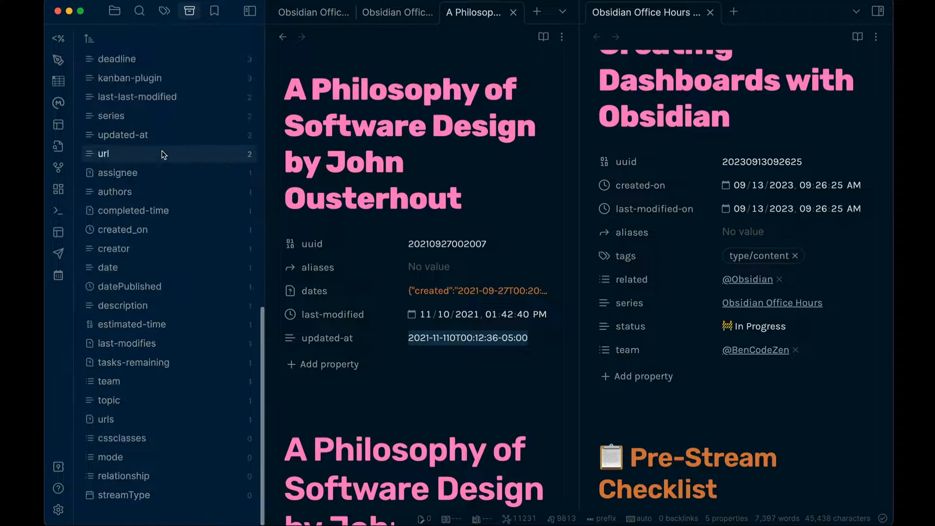
scroll(164, 253, "up", 12)
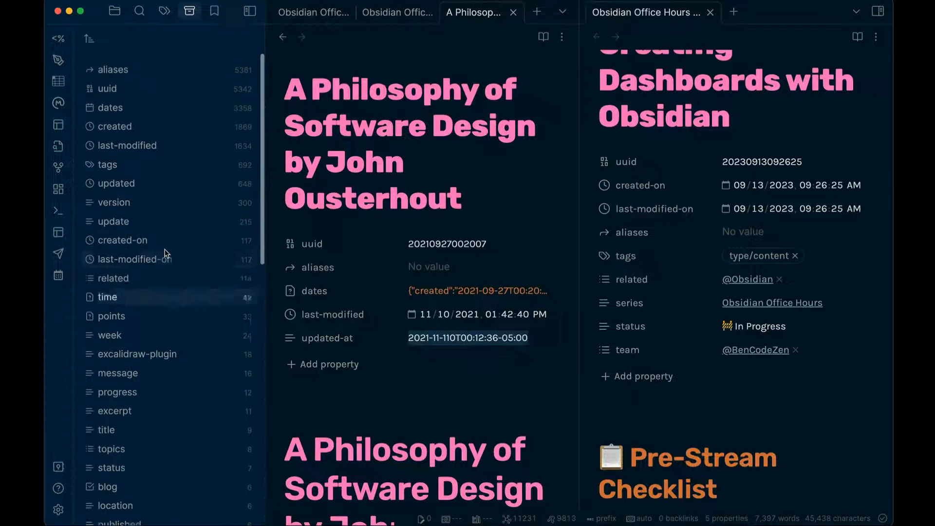
Sort the list of all properties by property name (A to Z) and look through it.
left_click(89, 39)
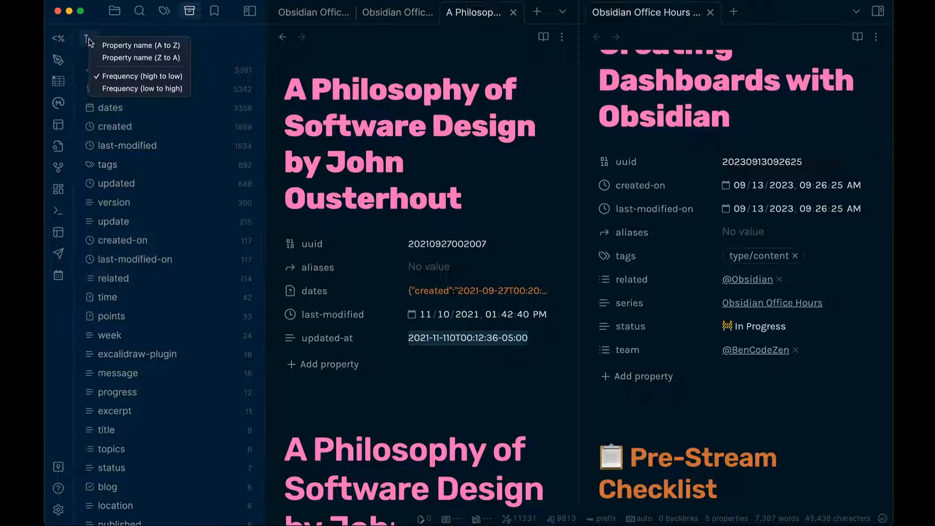
left_click(119, 47)
scroll(146, 336, "down", 10)
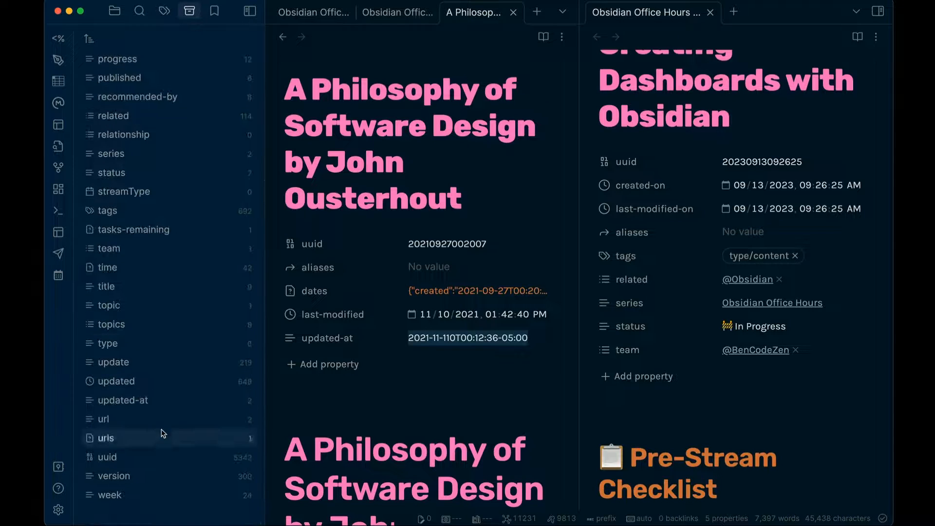
Search for the notes that use the updated-at property and return to the list of all properties.
left_click(186, 403)
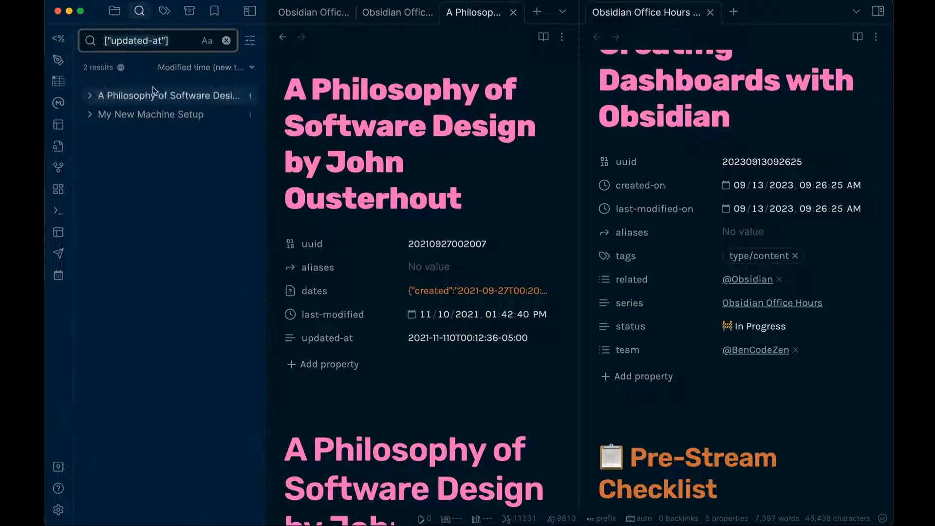
left_click(189, 11)
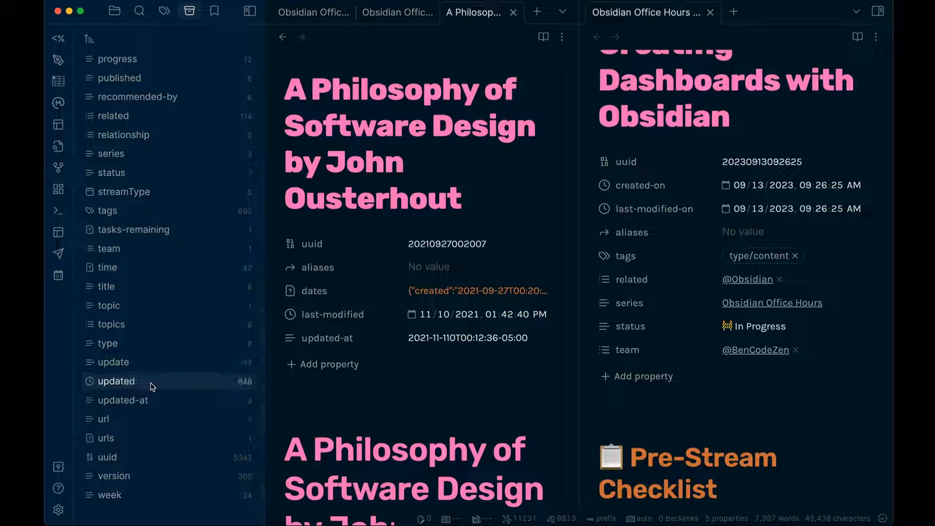
scroll(168, 379, "up", 2)
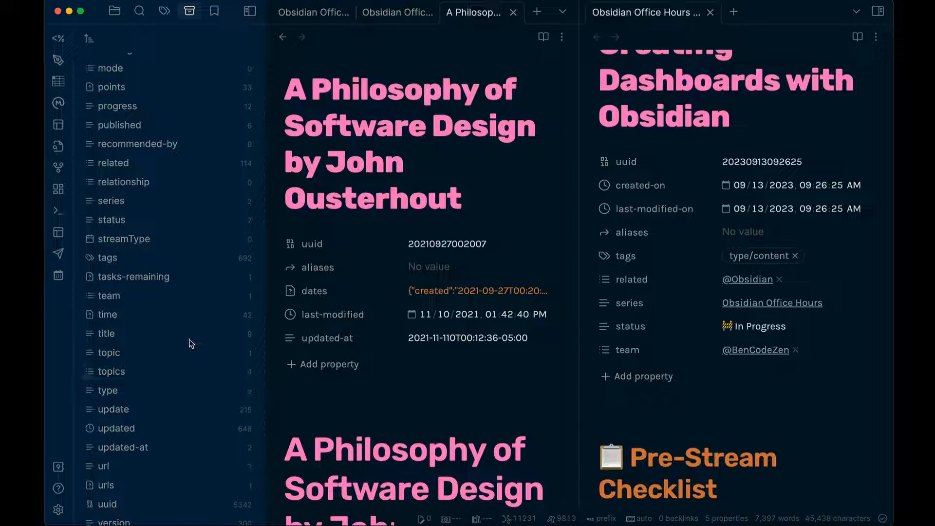
scroll(198, 326, "up", 1)
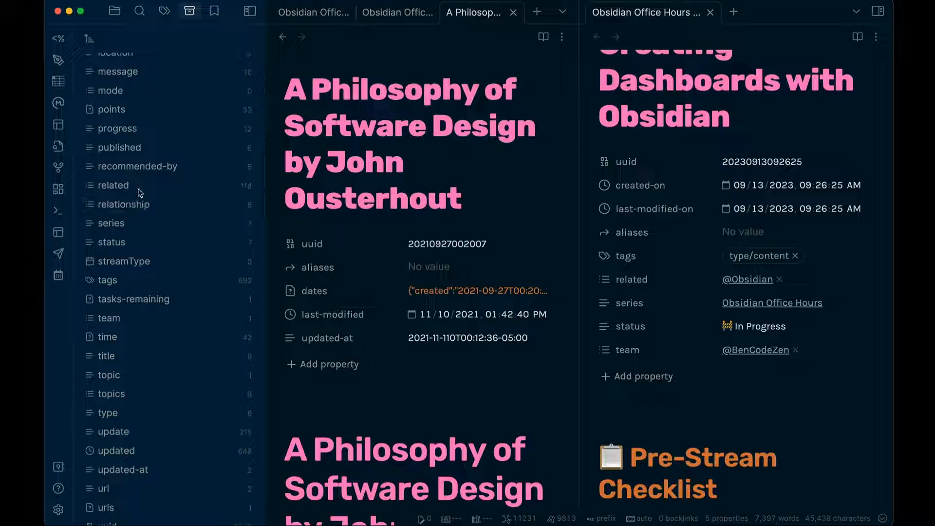
Search for notes using the relationship property, clear the search, and return to the list of all properties.
left_click(133, 206)
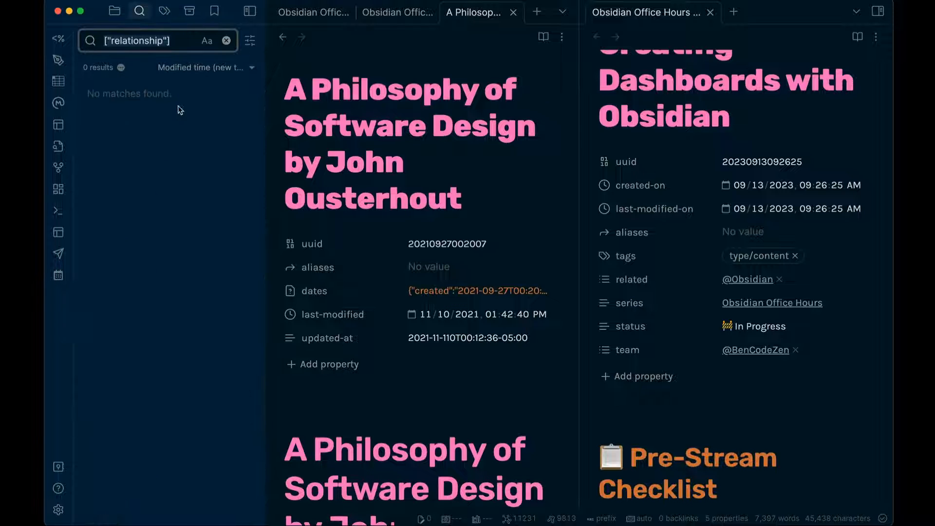
left_click(226, 40)
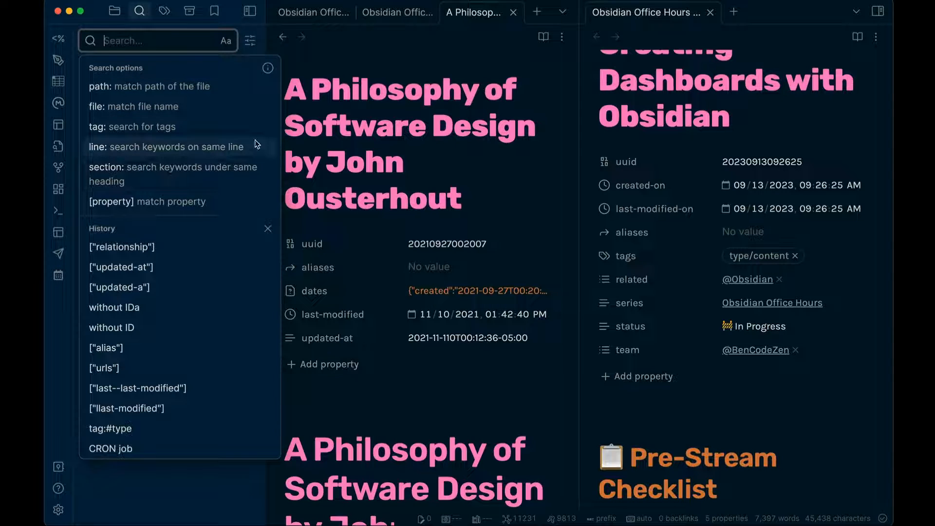
left_click(189, 11)
Examine the full list of vault properties for inconsistent or unused names and their types.
scroll(172, 246, "down", 3)
scroll(176, 246, "up", 5)
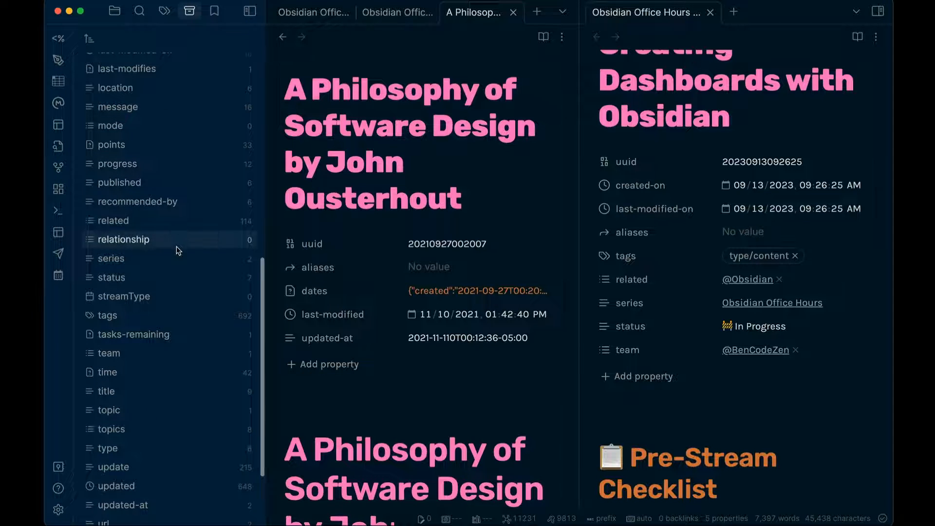
scroll(177, 246, "up", 8)
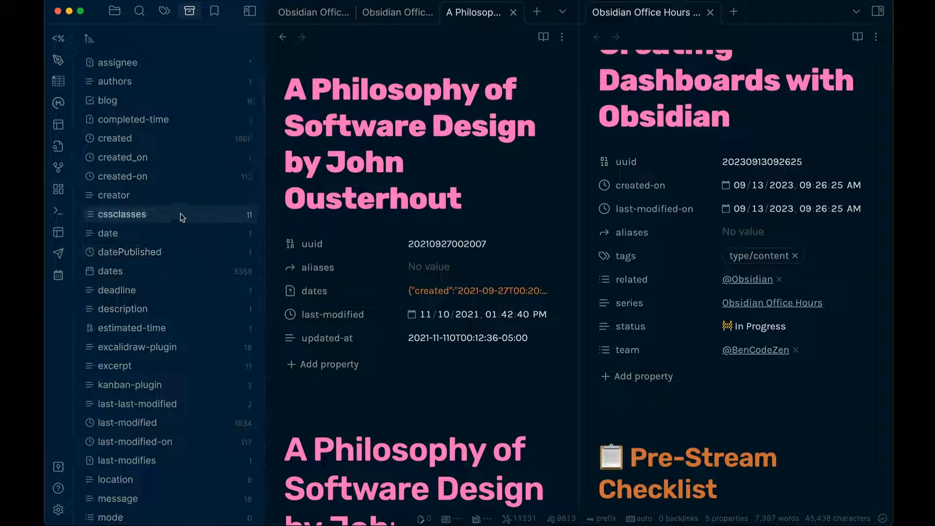
scroll(180, 214, "down", 10)
scroll(187, 195, "up", 1)
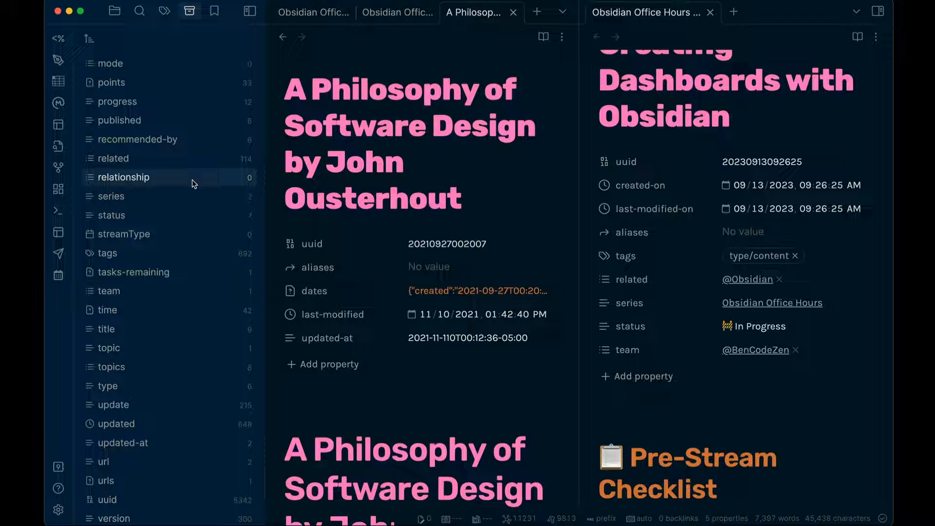
scroll(183, 277, "down", 1)
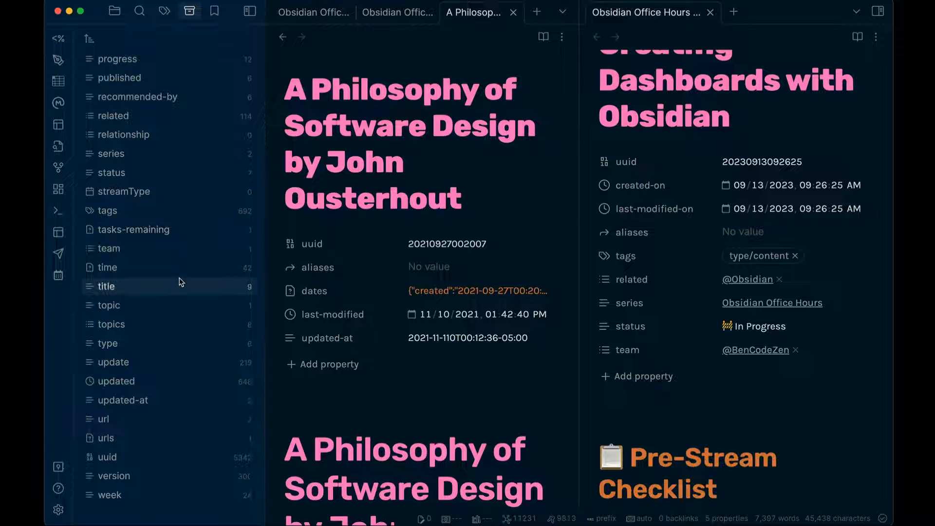
scroll(187, 219, "up", 1)
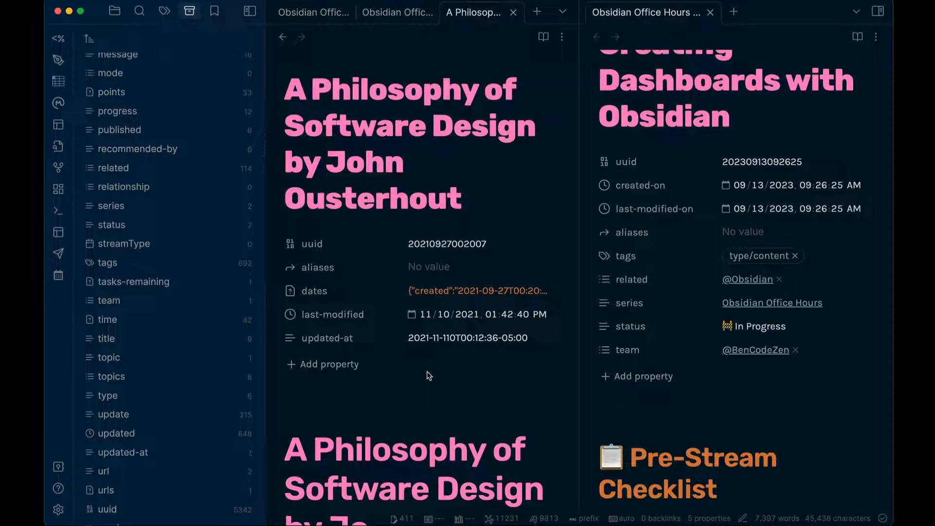
Close the A Philosophy of Software Design note and collapse the properties sidebar.
key("super+w")
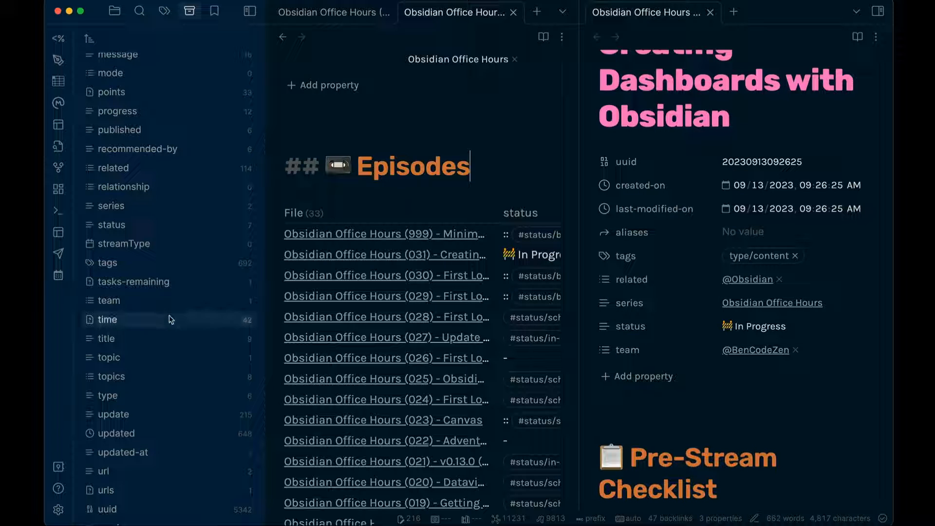
scroll(169, 316, "down", 2)
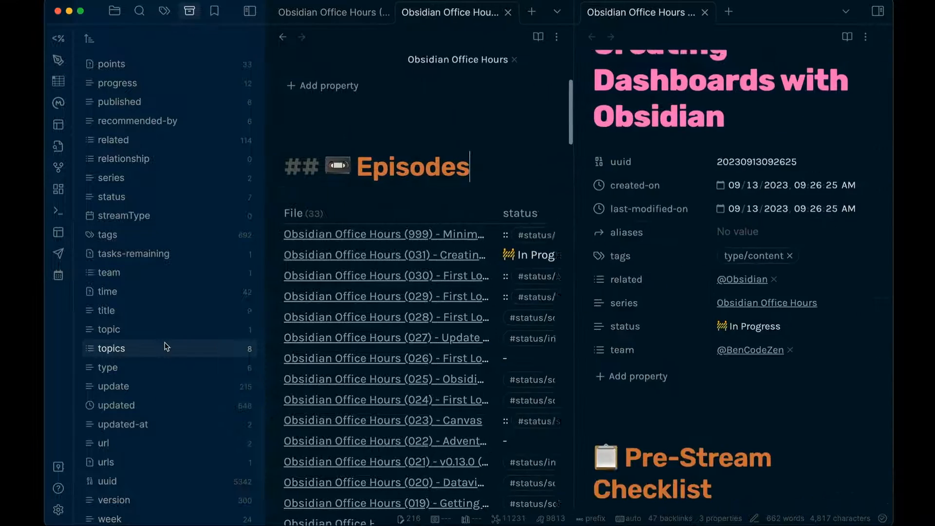
key("super+backslash")
mouse_move(166, 347)
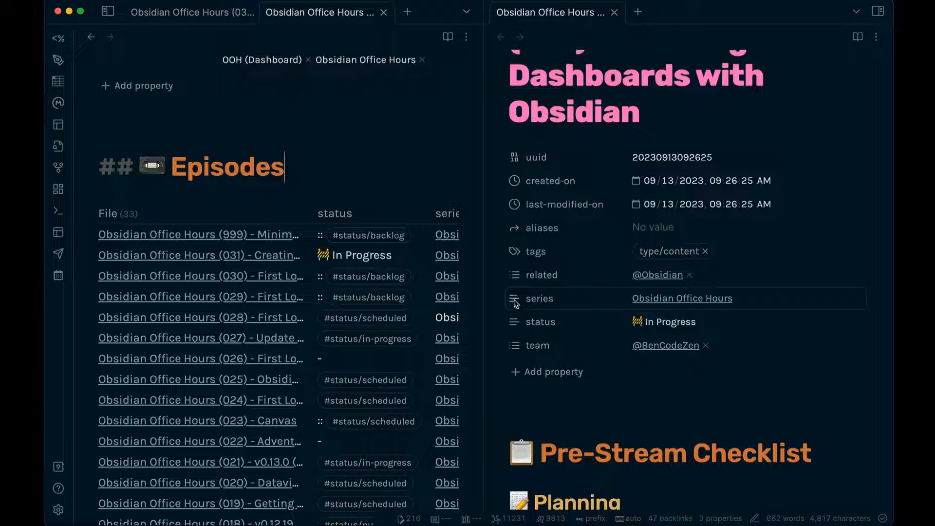
left_click(536, 298)
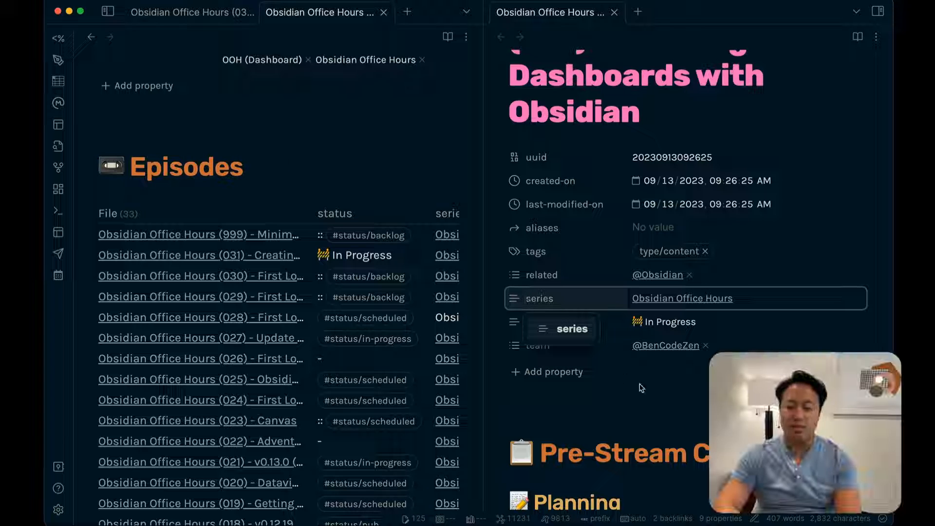
left_click(647, 410)
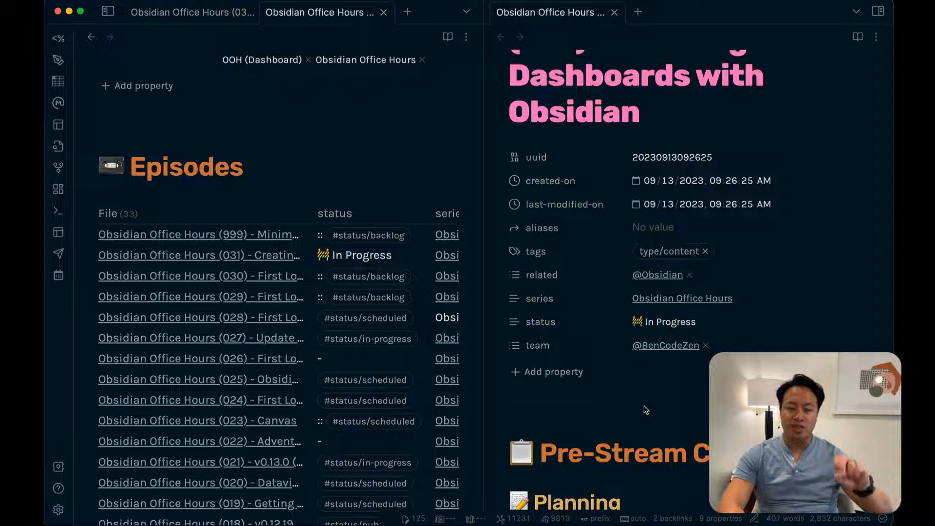
scroll(644, 408, "down", 1)
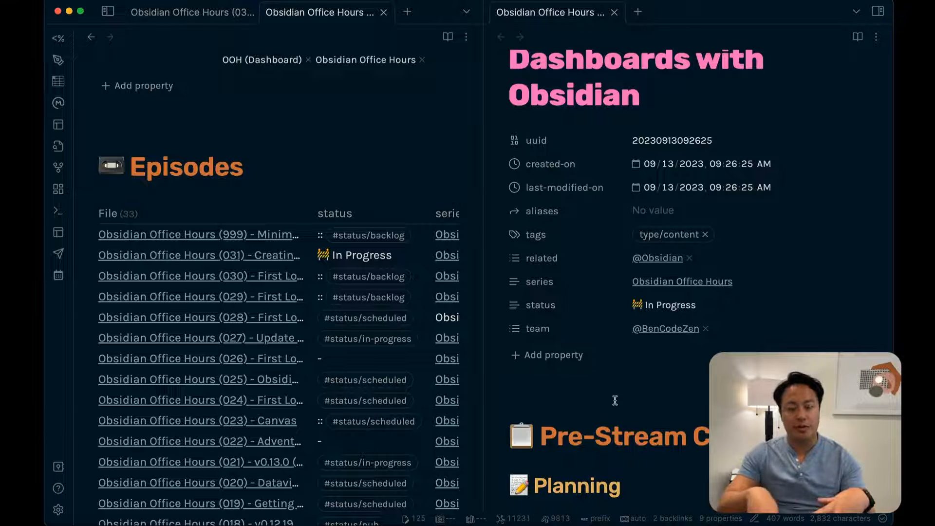
Close the split pane holding the episode 031 note and leave the Episodes query block so its table renders.
key("super+w")
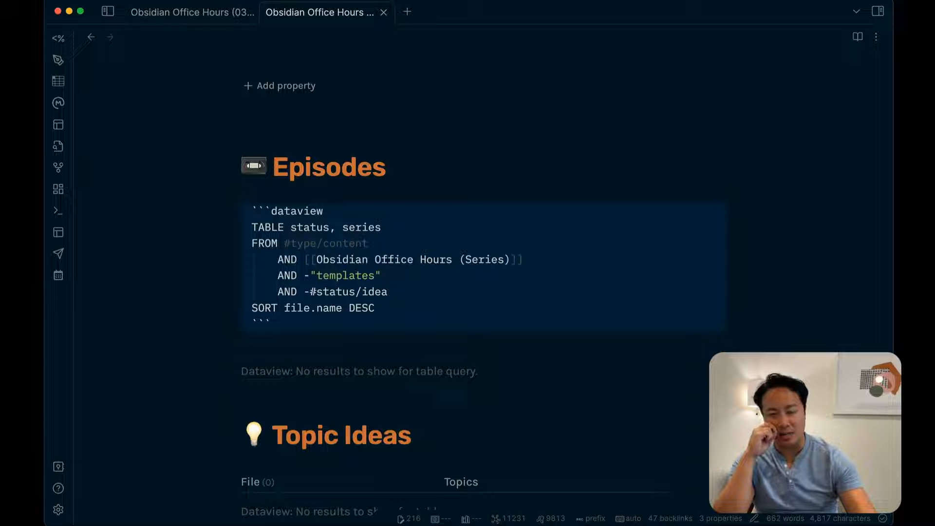
left_click(455, 183)
scroll(471, 263, "up", 5)
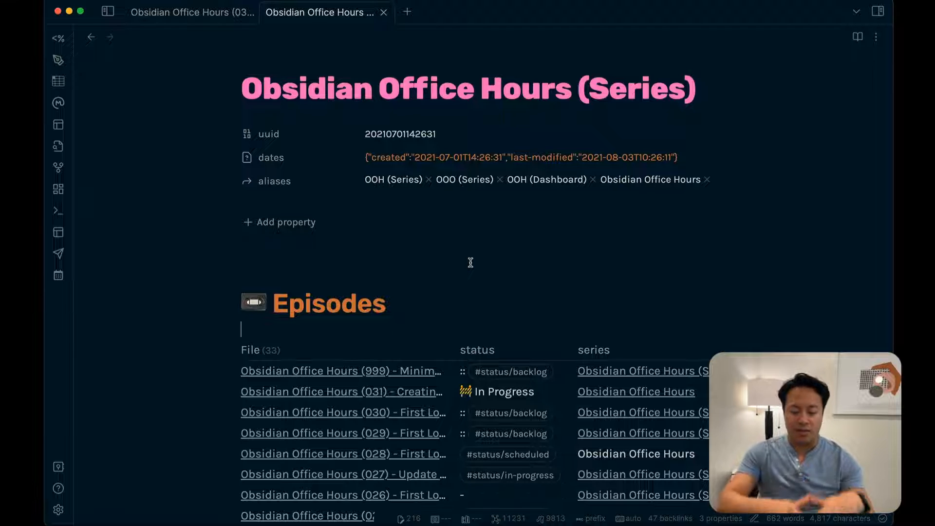
Open the Obsidian Office Hours (031) note from the Episodes table in a new tab and remove its status property.
scroll(471, 262, "down", 4)
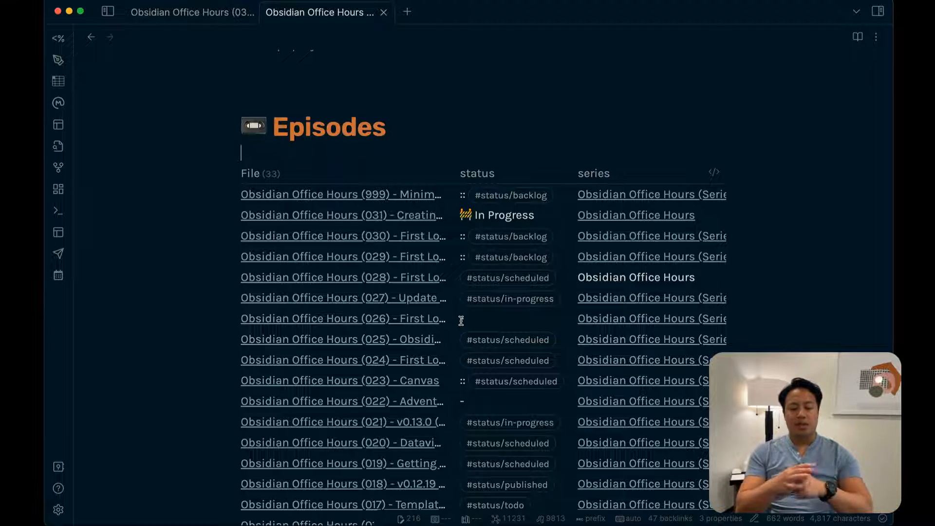
scroll(467, 311, "down", 2)
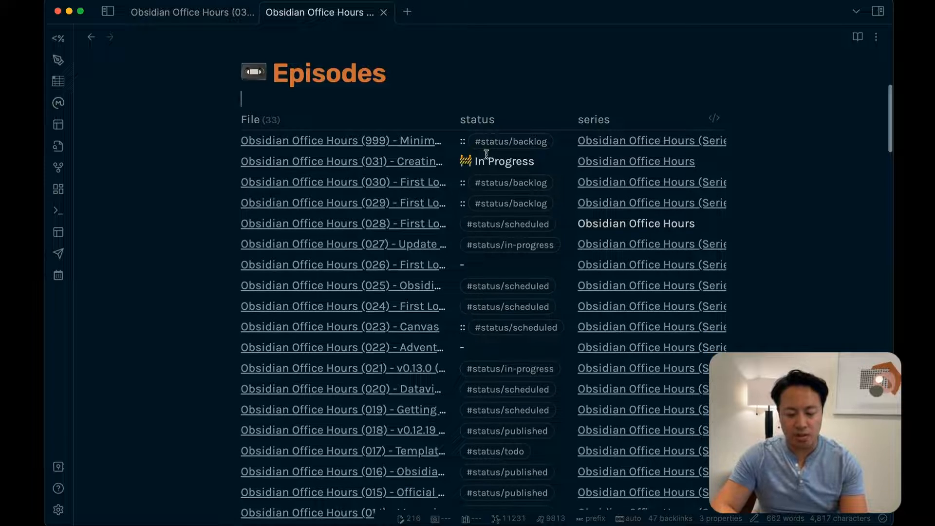
scroll(483, 226, "down", 4)
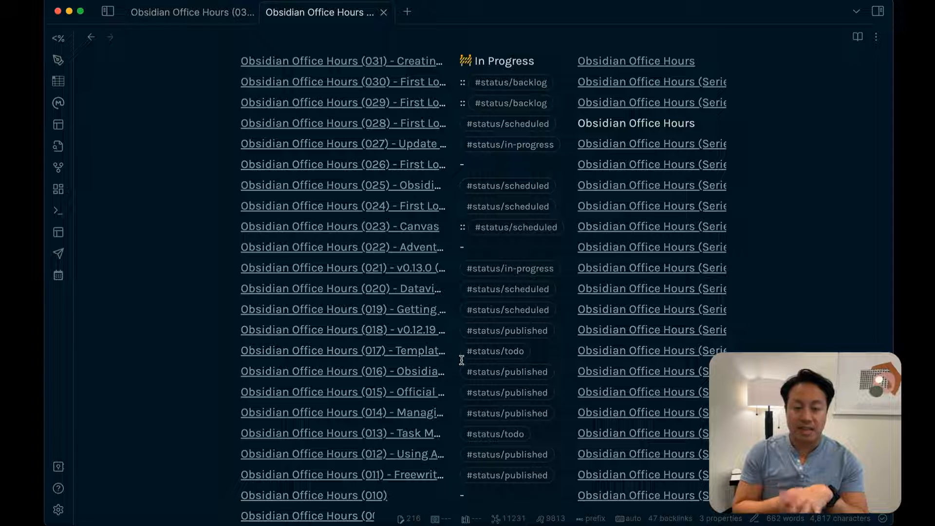
scroll(462, 360, "up", 4)
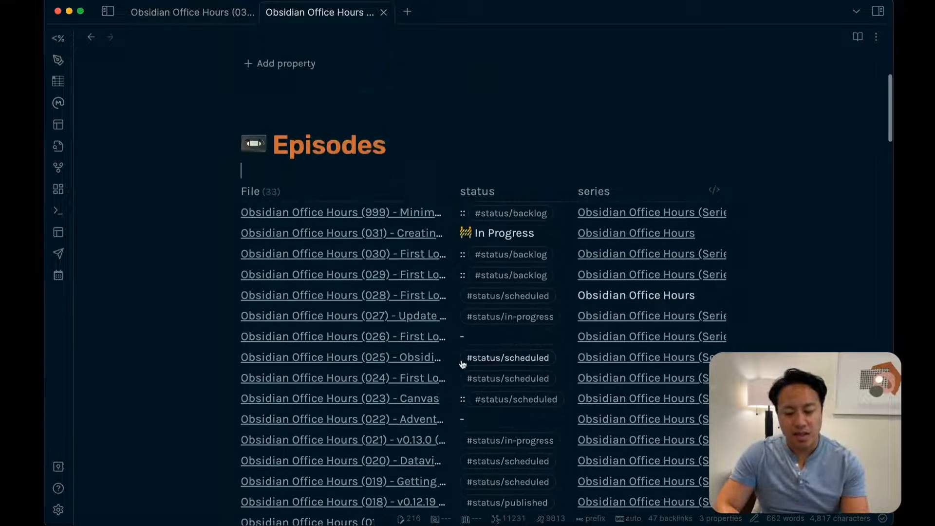
left_click(417, 238, "super")
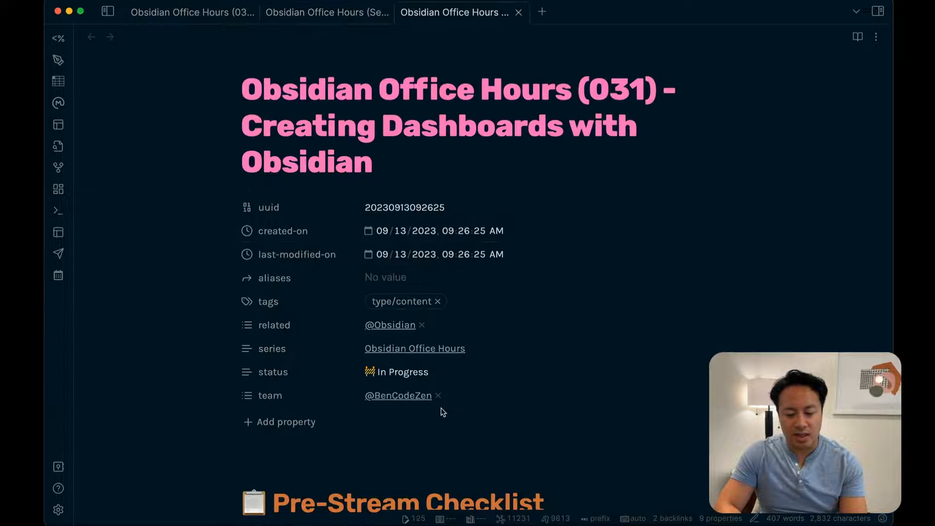
right_click(246, 372)
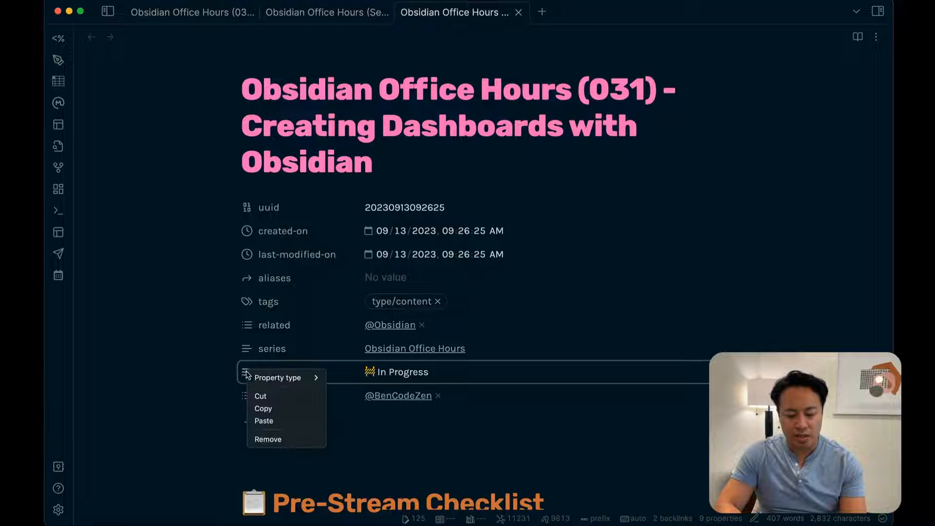
left_click(263, 439)
Add a Status inline field with the tag #status/in-progress under the About heading of the episode 031 note, and close the note.
scroll(407, 395, "down", 20)
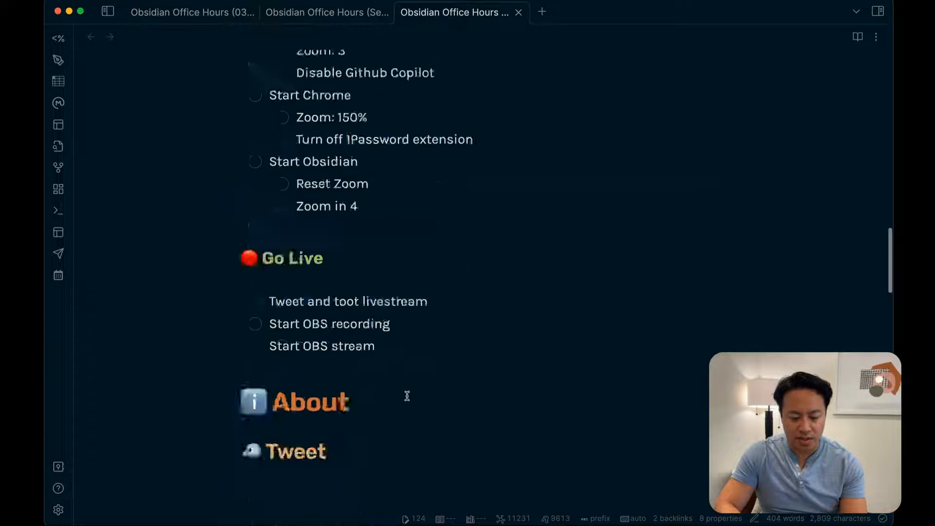
scroll(407, 395, "up", 10)
scroll(407, 397, "down", 10)
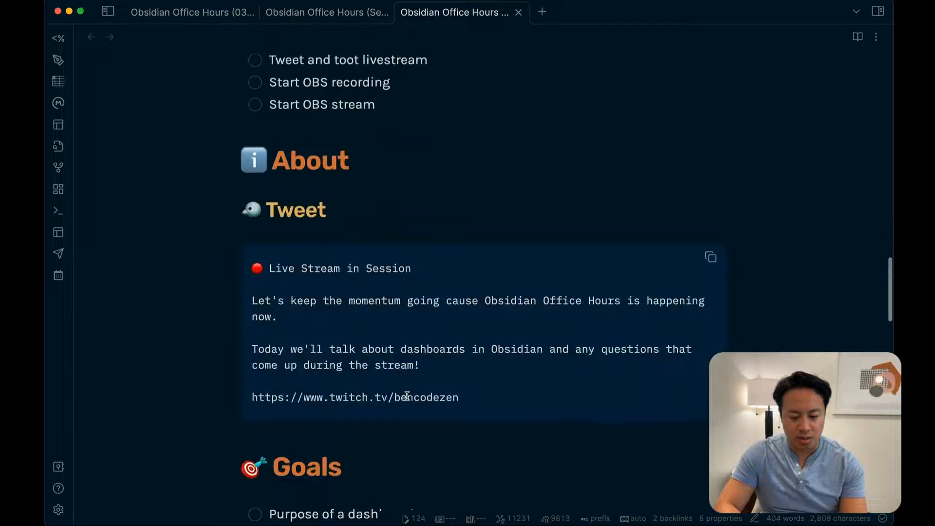
left_click(401, 139)
key("Return")
key("Return")
key("alt+e")
type("sta")
key("Return")
type("#status/in-")
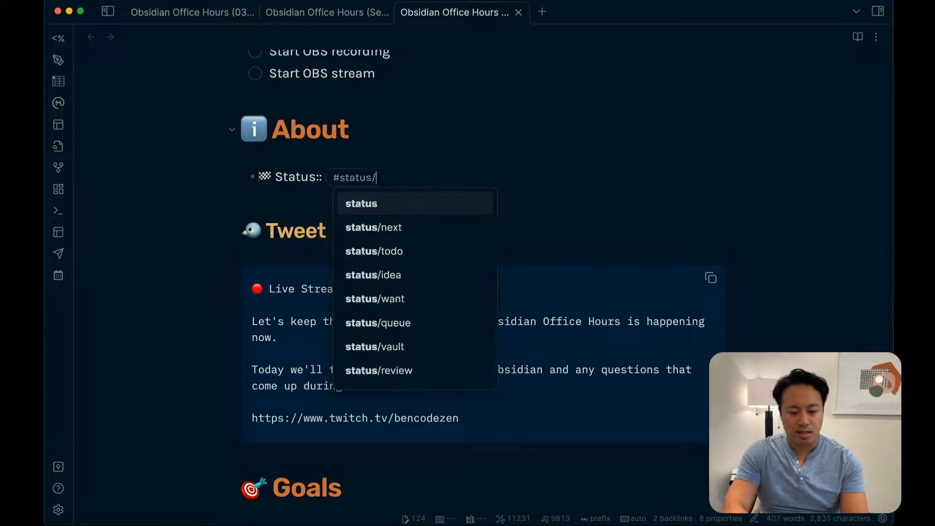
key("Return")
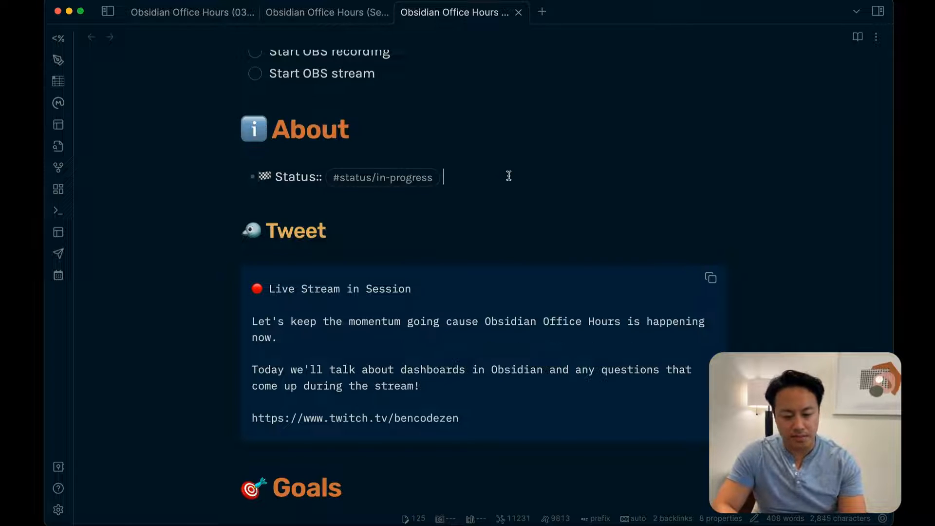
key("super+w")
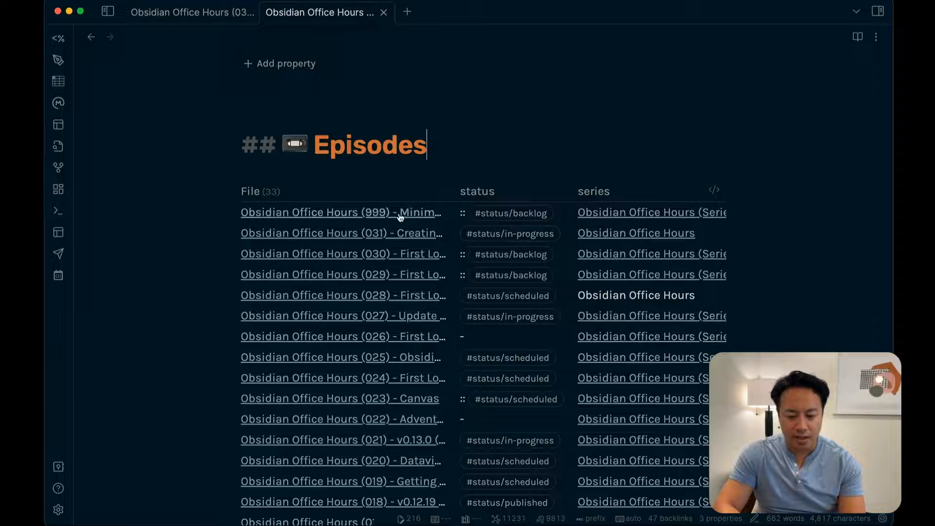
Delete the stray extra colons from the URL and Status fields in the Obsidian Office Hours (999) note's metadata, and close the note.
left_click(340, 213, "super")
scroll(412, 366, "down", 10)
scroll(412, 366, "down", 20)
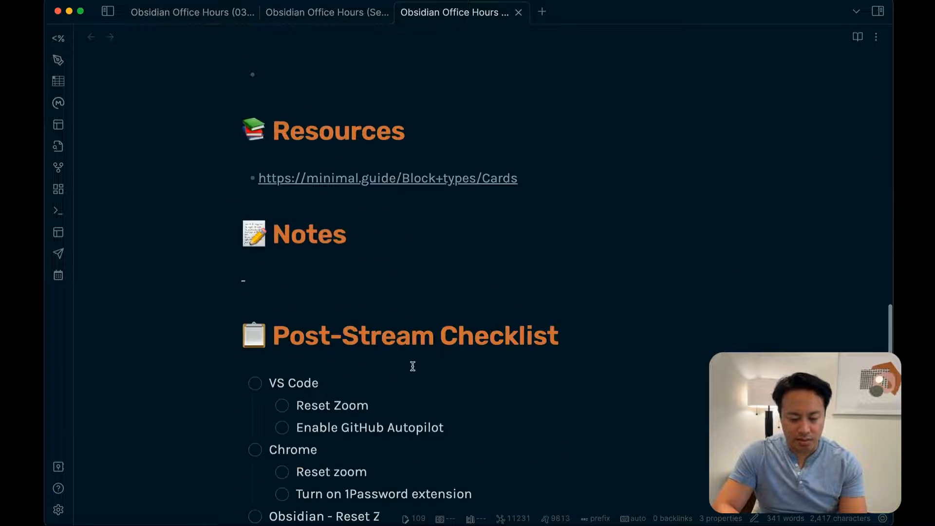
scroll(413, 366, "down", 3)
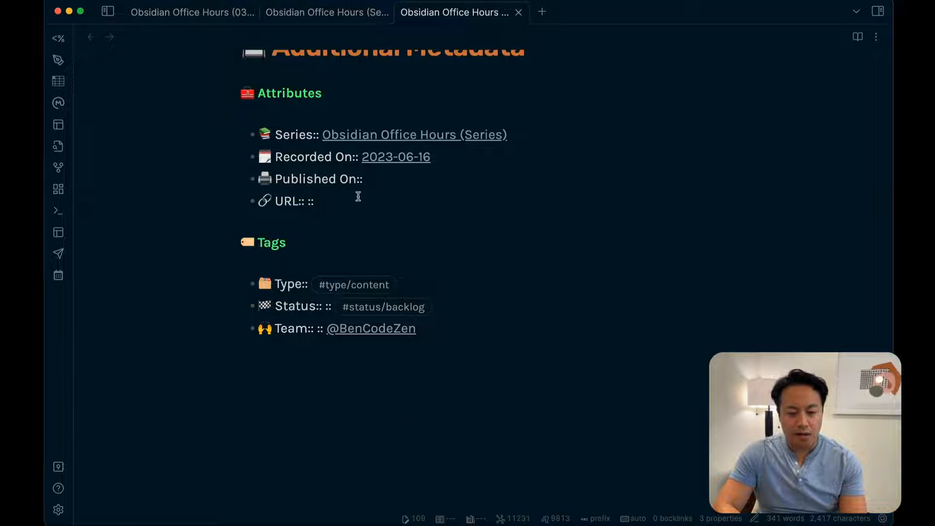
left_click(317, 200)
key("BackSpace")
key("BackSpace")
key("BackSpace")
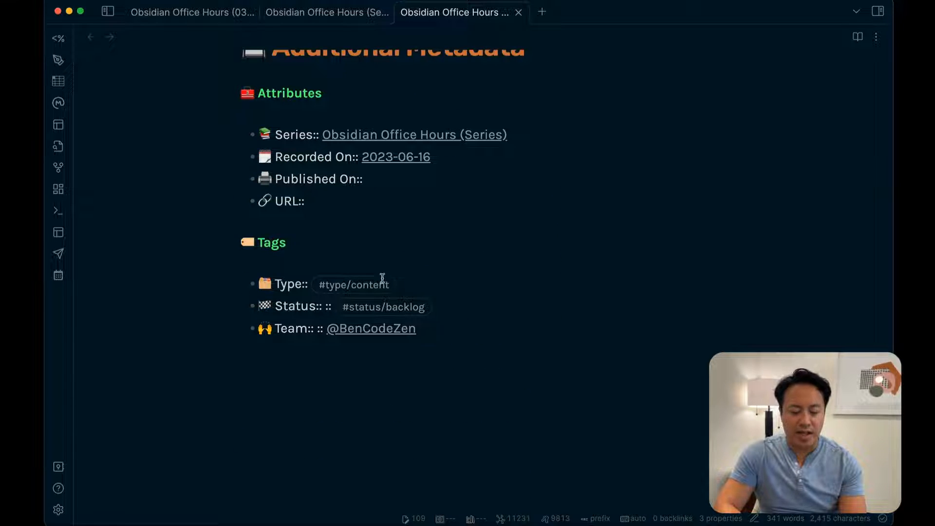
left_click(332, 306)
key("super+w")
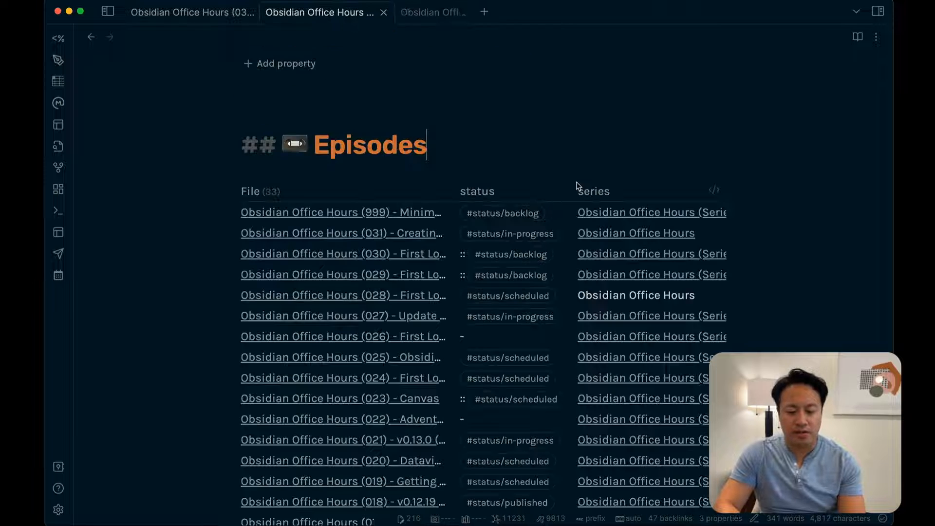
scroll(480, 323, "down", 2)
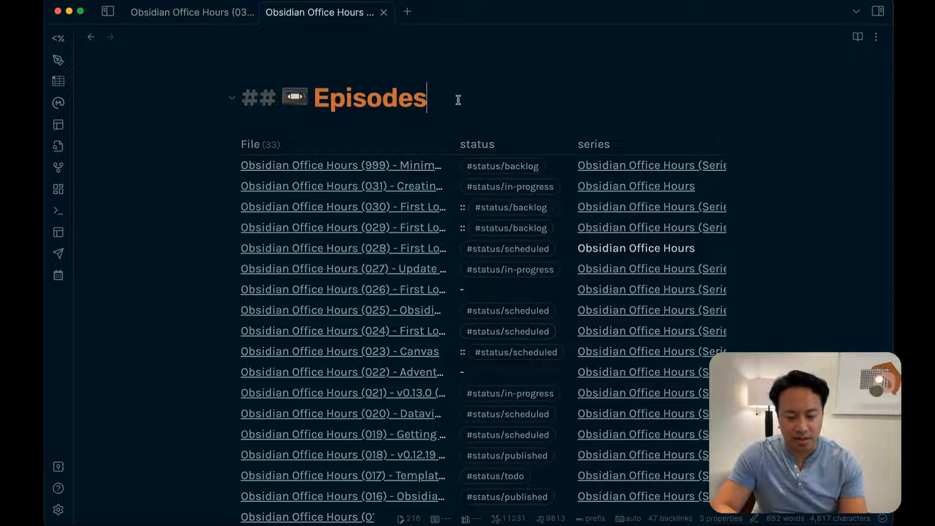
Add a GROUP BY status line above the SORT line in the Episodes Dataview query, and leave the block so its table renders.
key("Down")
key("Down")
key("Down")
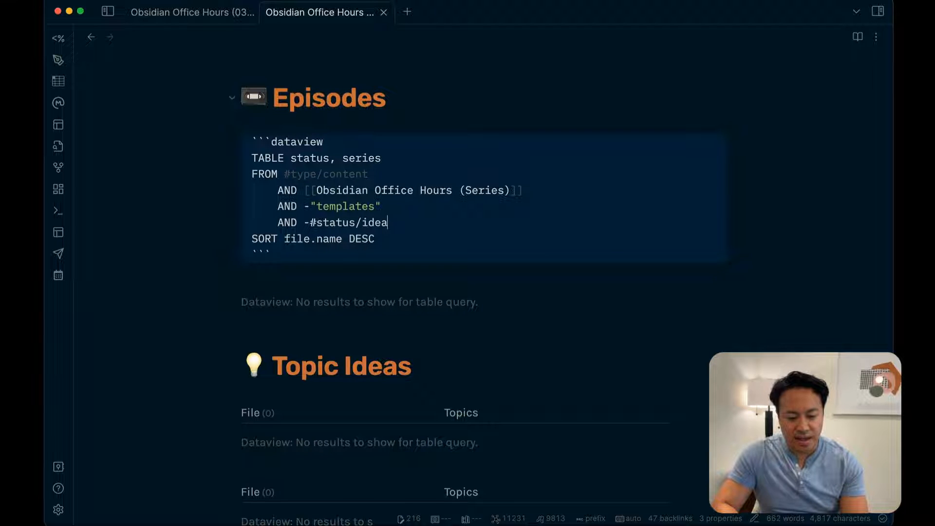
key("Return")
type("GROUP BY status")
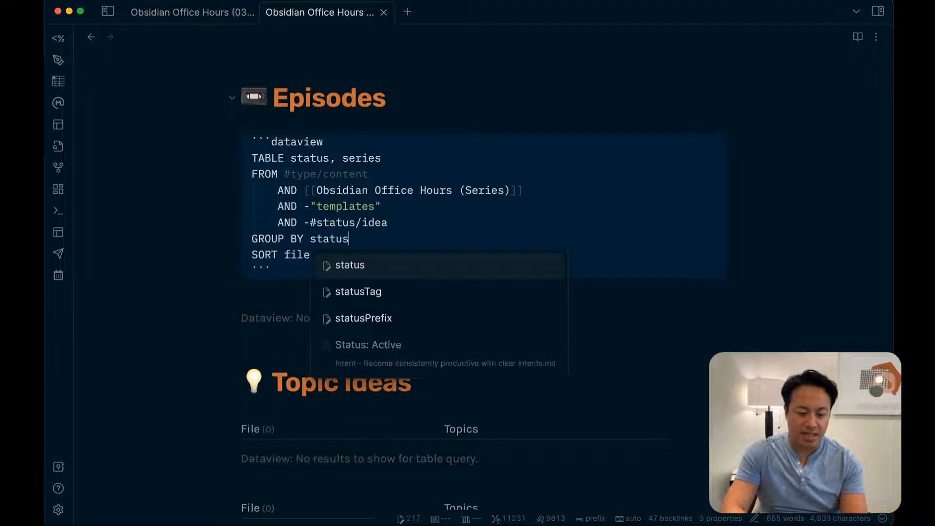
key("Escape")
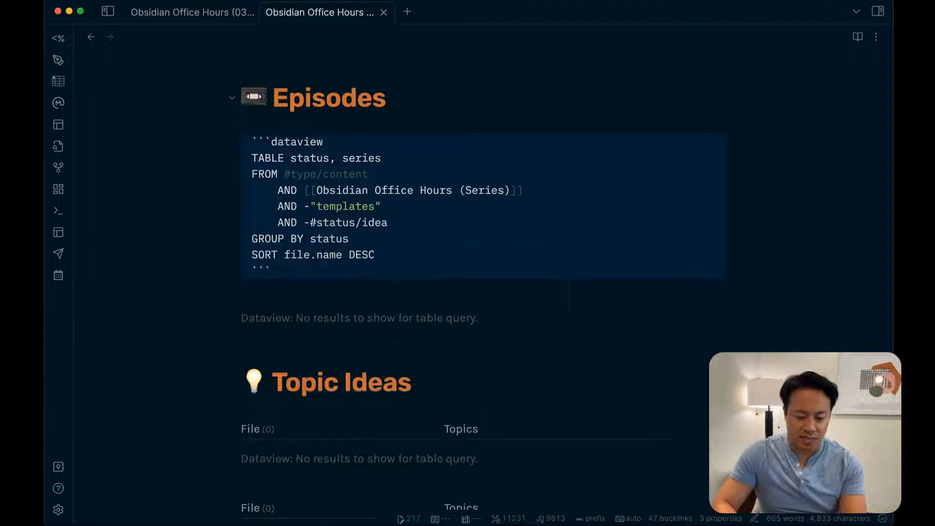
key("Up")
key("Up")
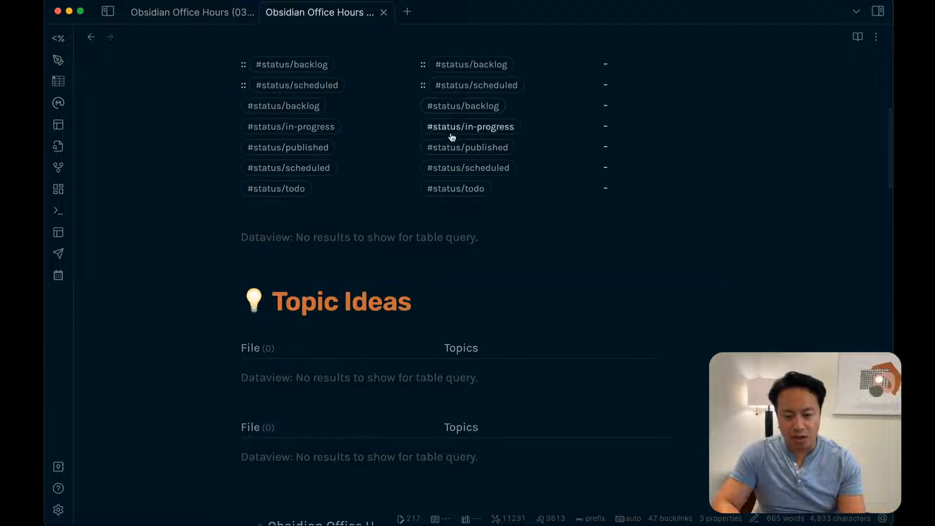
scroll(540, 219, "up", 3)
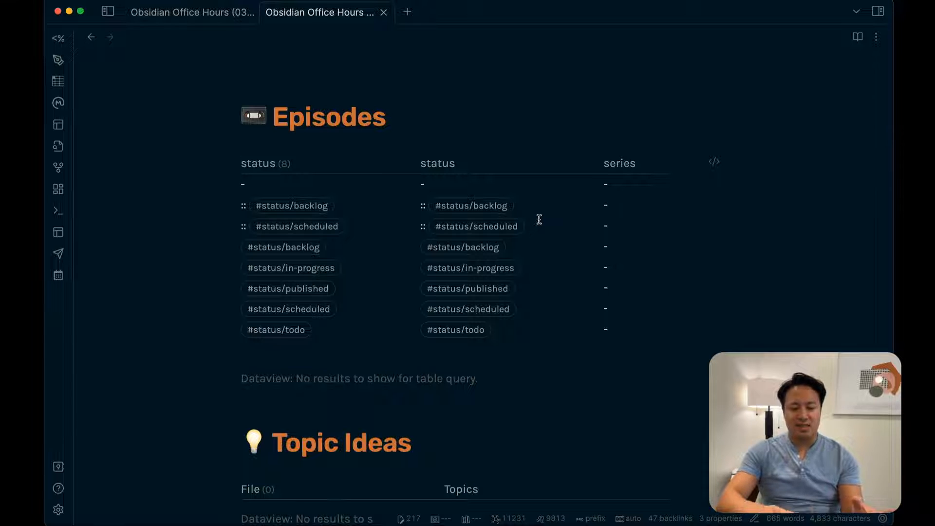
key("super+Tab")
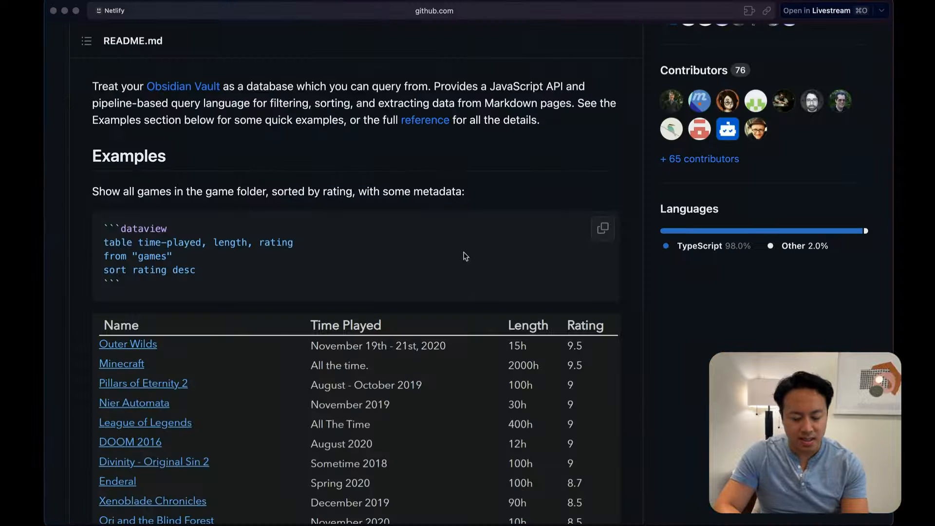
key("super+Tab")
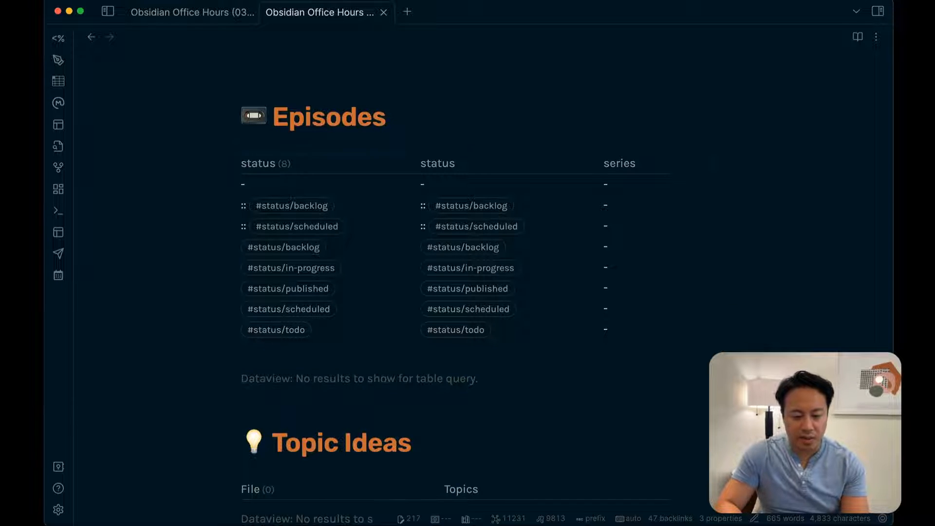
Replace the status and series columns in the Episodes query's TABLE line with file.name and check the rendered table.
left_click(432, 146)
left_click(393, 177)
left_click_drag(393, 177, 291, 176)
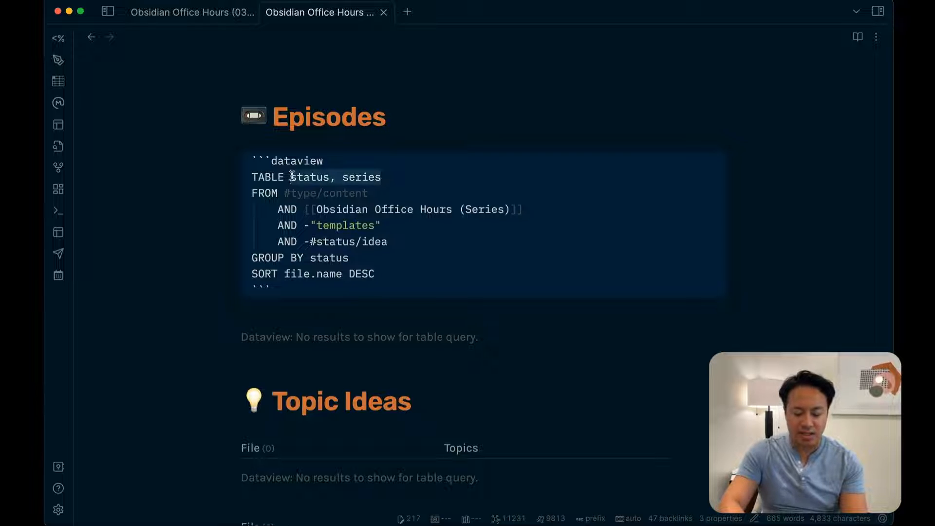
type("file")
key("Escape")
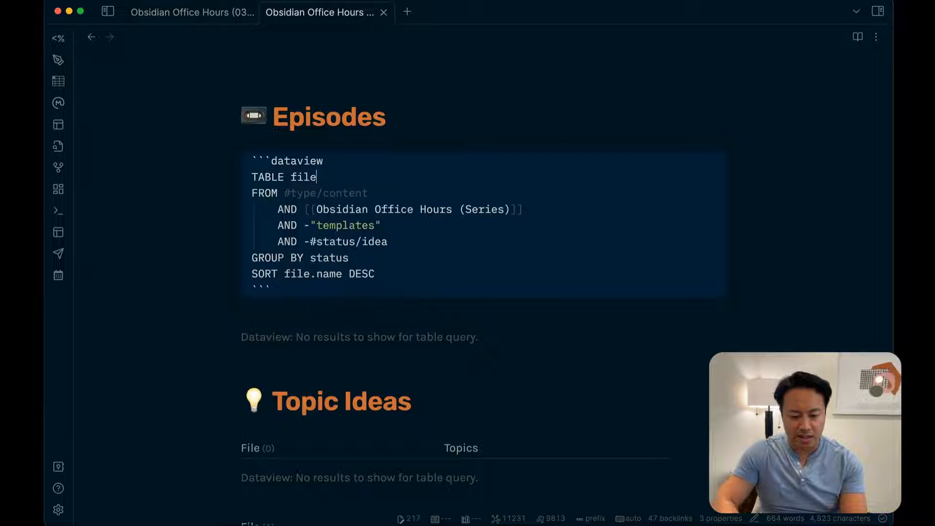
type(".name")
key("Up")
key("Up")
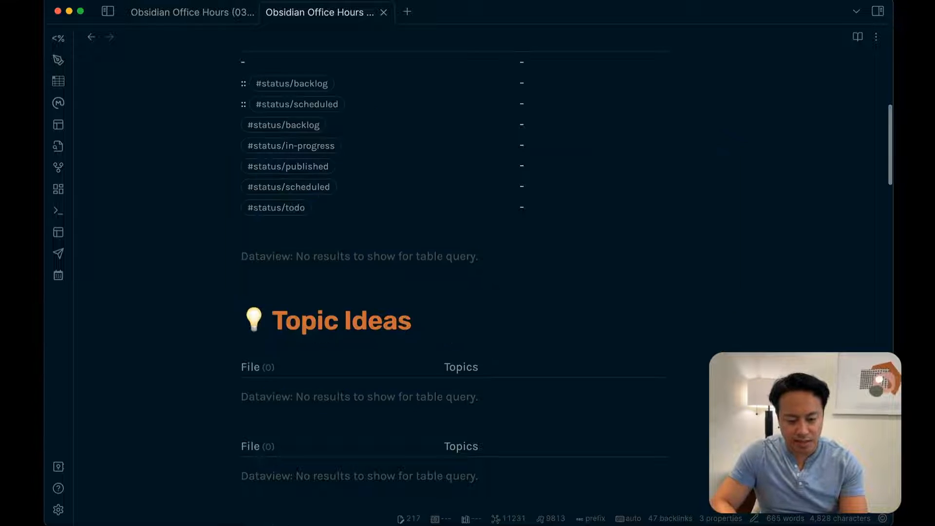
scroll(362, 269, "up", 2)
key("Down")
key("Down")
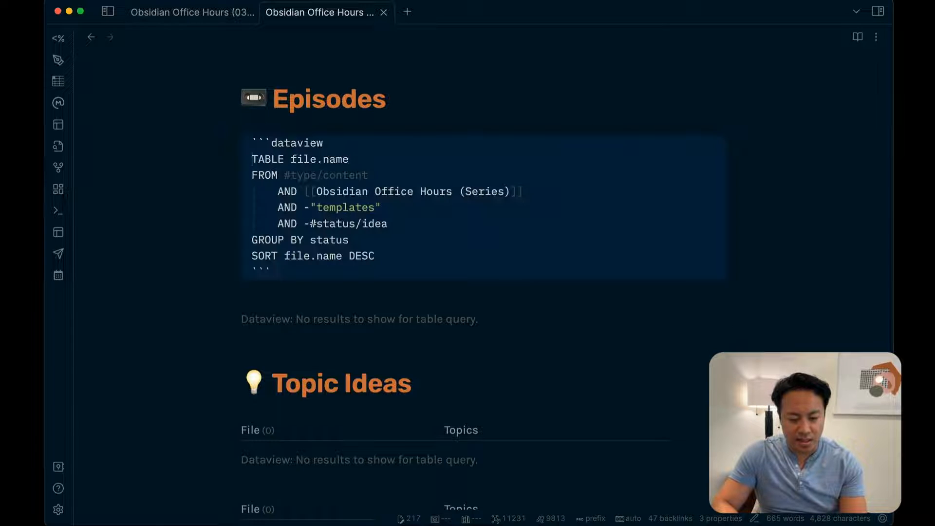
Try shortening the Episodes query's column from file.name to just file.
left_click_drag(344, 156, 303, 156)
key("Right")
key("BackSpace")
key("BackSpace")
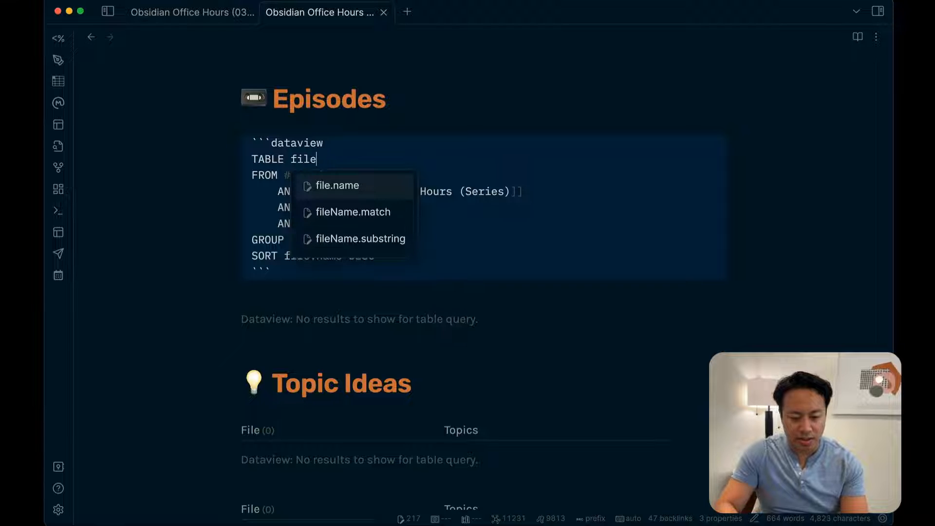
key("Escape")
key("Up")
key("Up")
key("Up")
key("Down")
key("Down")
key("Down")
key("Down")
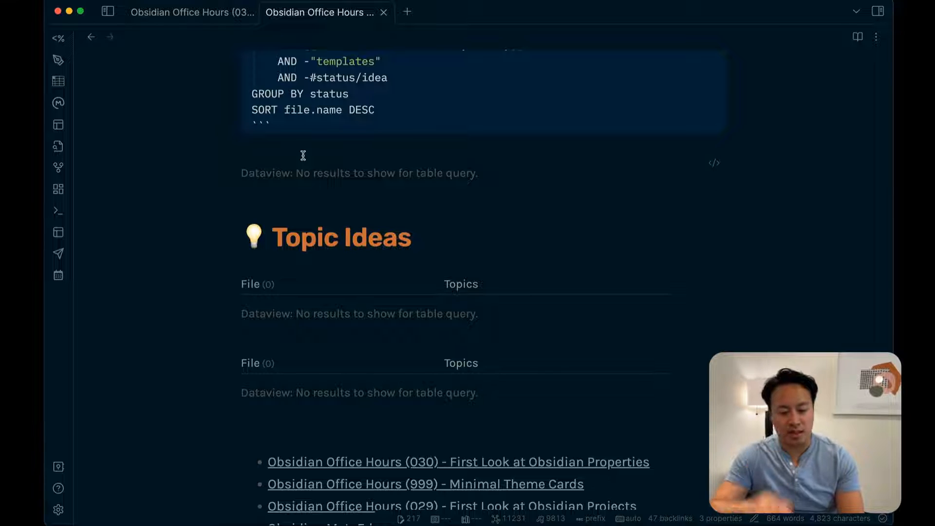
scroll(330, 189, "up", 4)
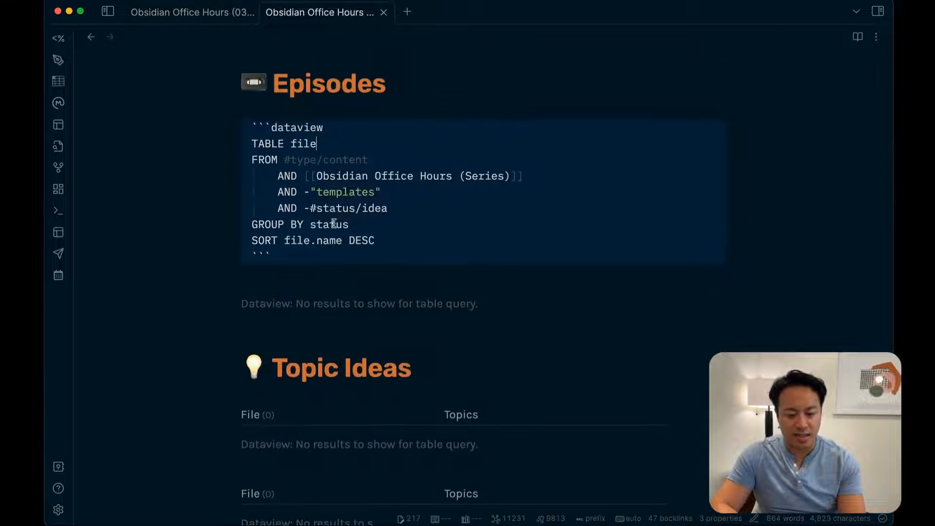
Switch to the browser and search the web in a new tab for "obsidian dataview group by".
key("super+Tab")
key("super+t")
type("obsidi")
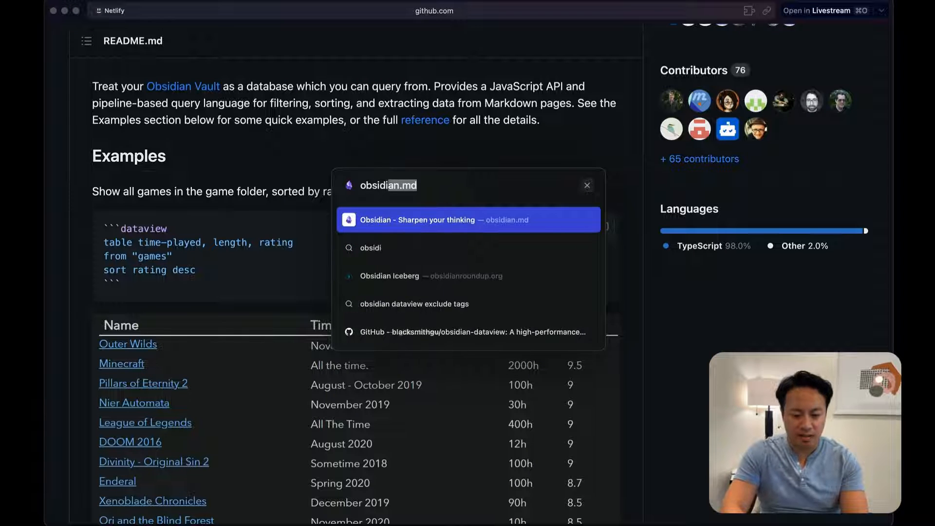
type("an dataview group by")
key("Return")
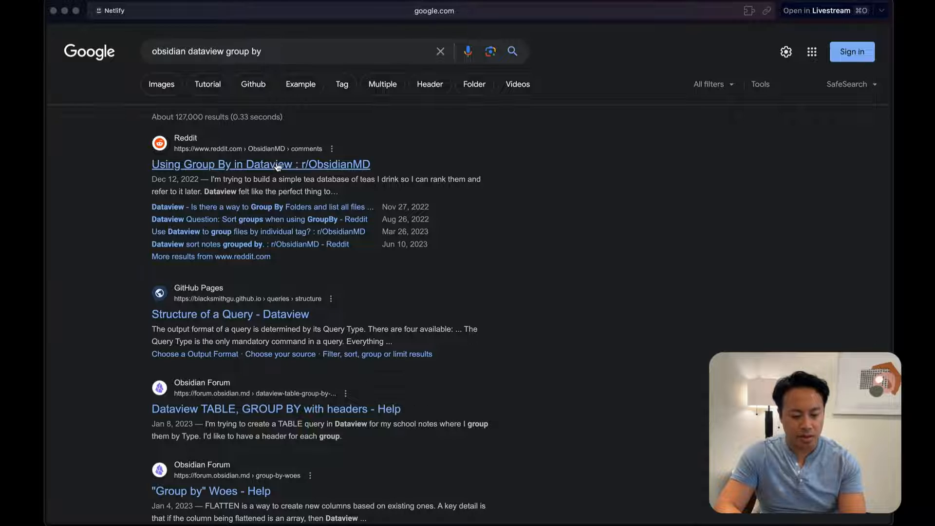
Open the Reddit thread "Using Group By in Dataview" and read through its comments for example grouped table queries.
left_click(278, 167)
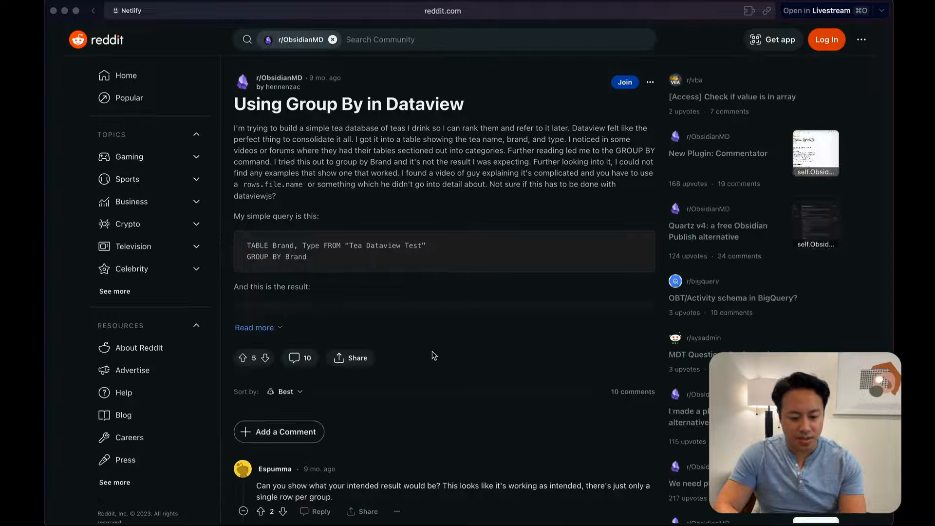
scroll(414, 337, "down", 5)
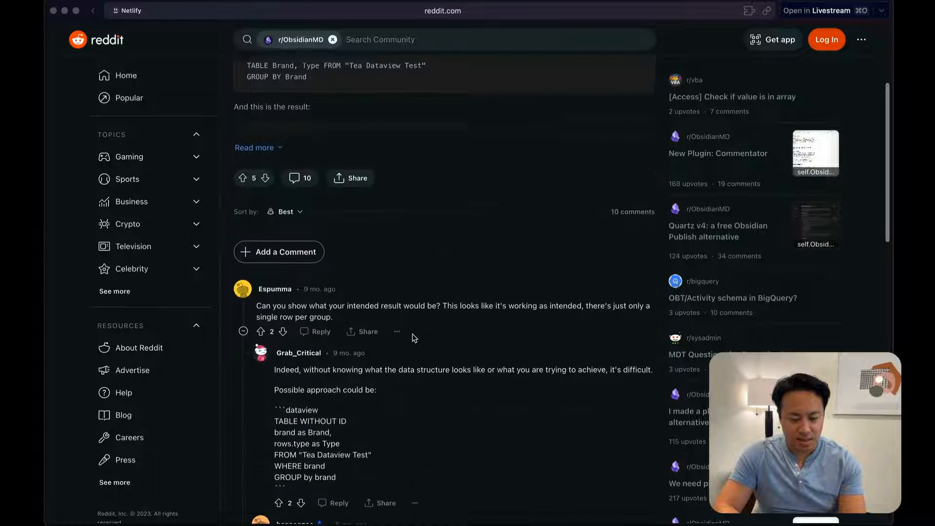
scroll(414, 337, "down", 5)
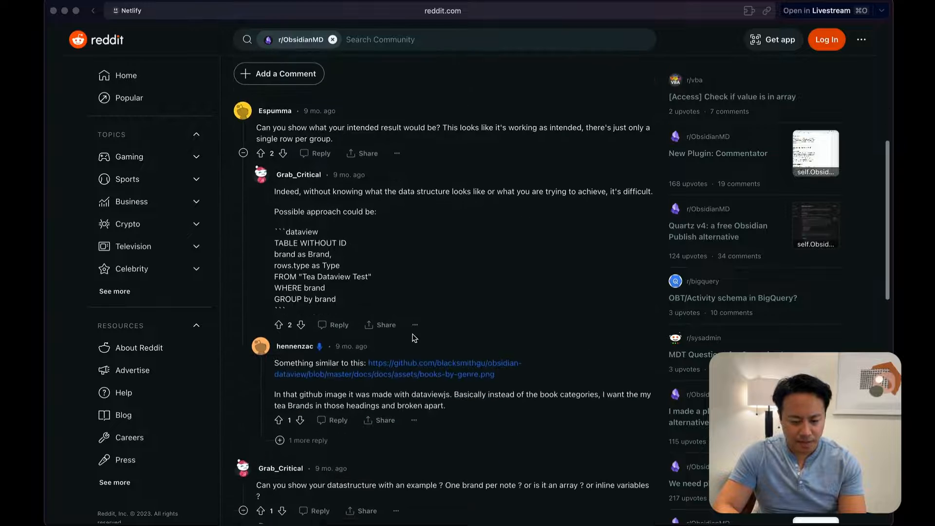
scroll(415, 338, "down", 3)
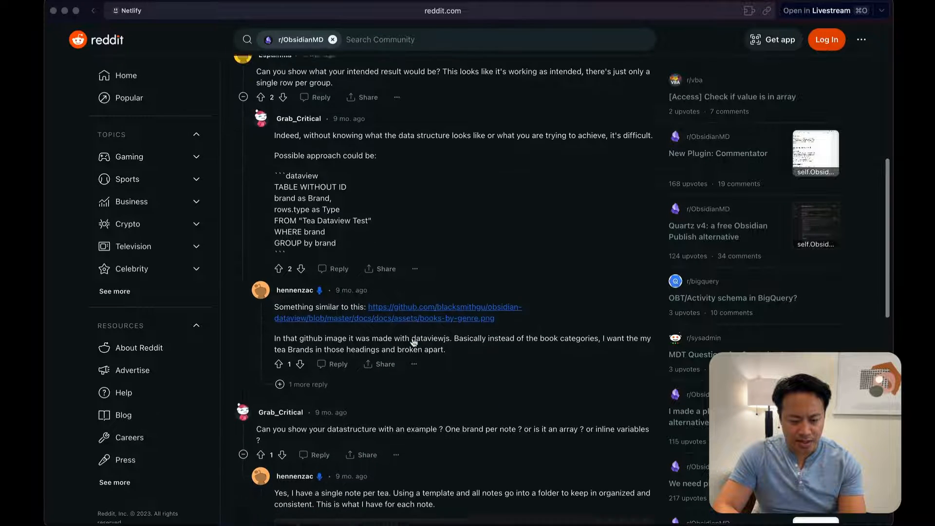
scroll(424, 358, "down", 12)
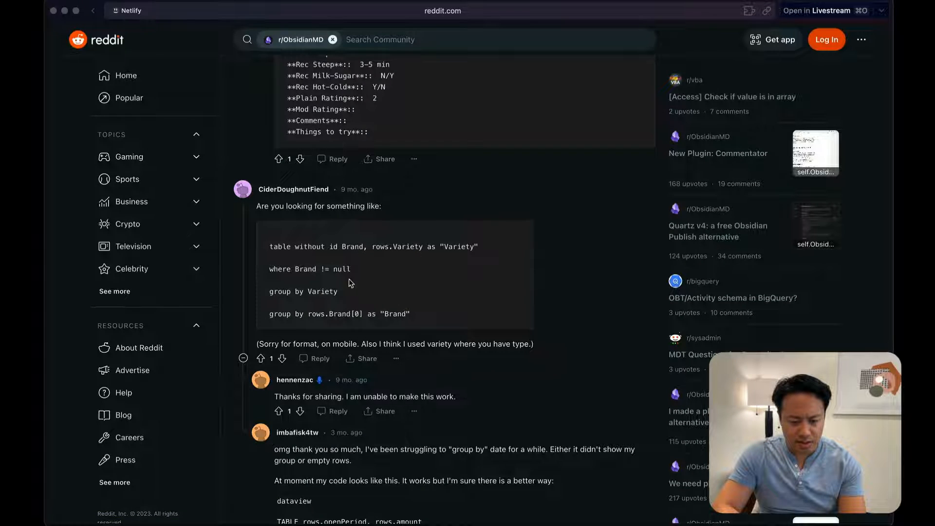
scroll(363, 418, "down", 4)
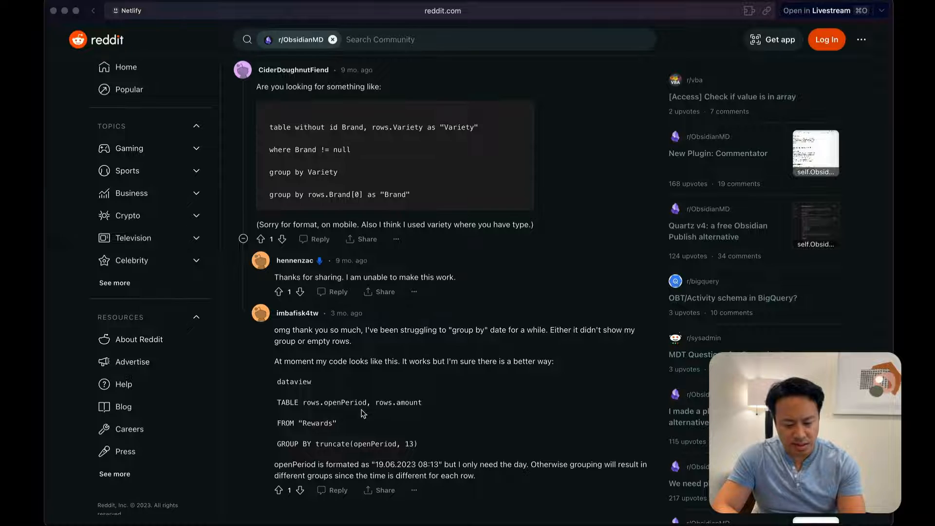
Open Dataview's Structure of a Query documentation from the search results, and search the docs for "group by", checking the dv.taskList entry.
key("super+bracketleft")
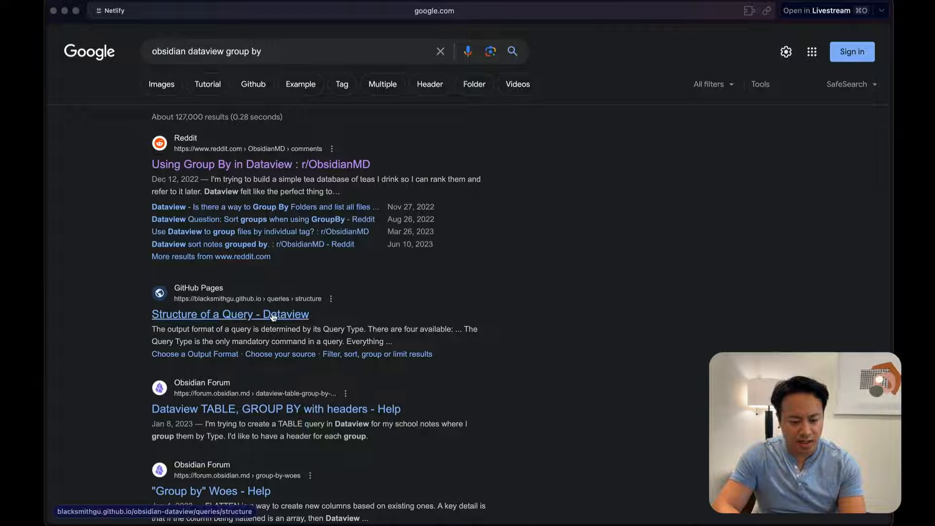
left_click(276, 317)
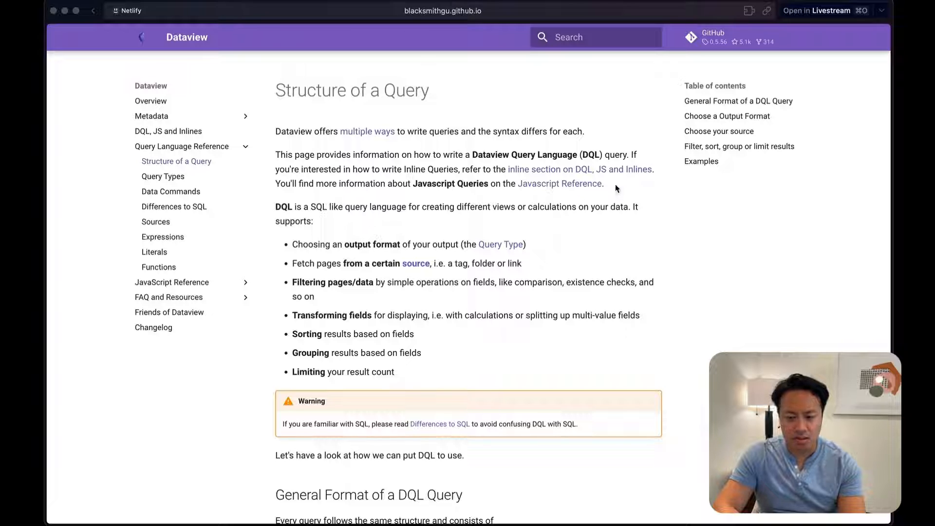
left_click(603, 38)
type("group by")
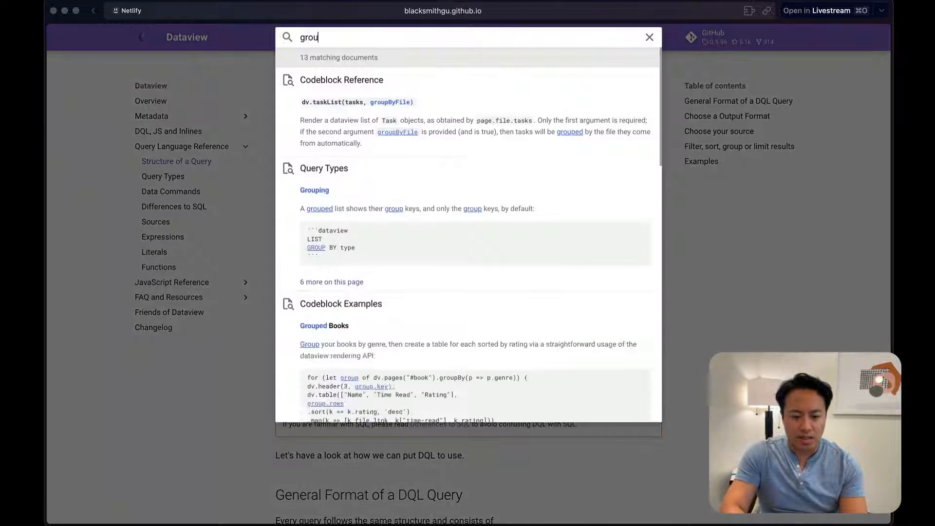
left_click(534, 111)
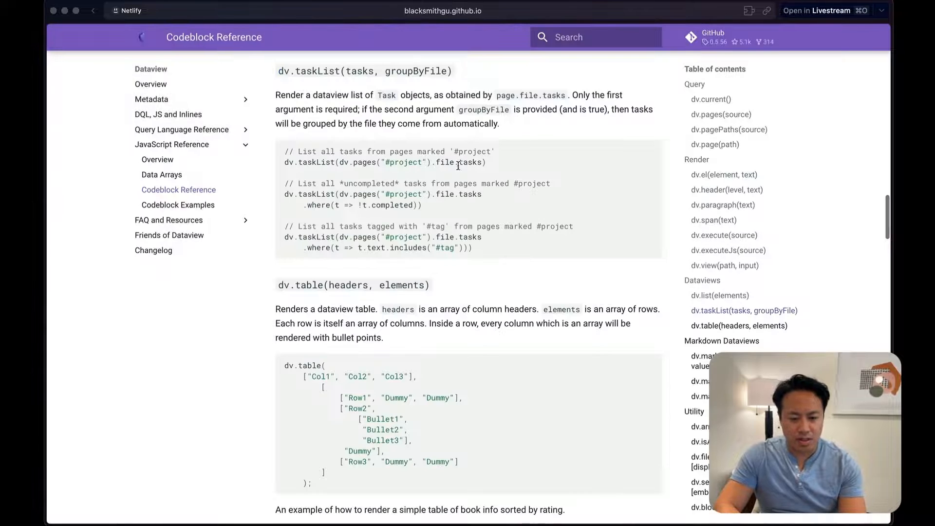
scroll(740, 271, "down", 2)
scroll(741, 269, "up", 2)
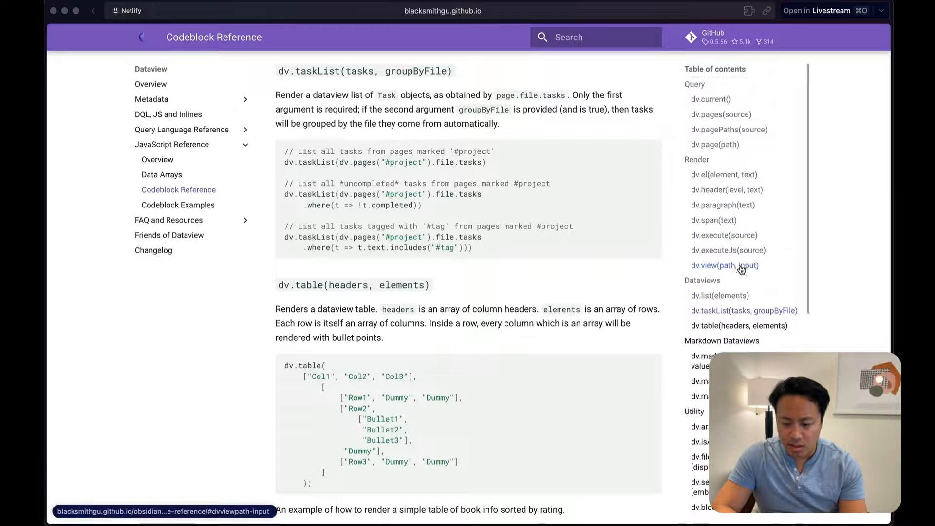
Find the Grouping section on the documentation's Query Types page and select the rows.file.link expression in its LIST example.
left_click(192, 132)
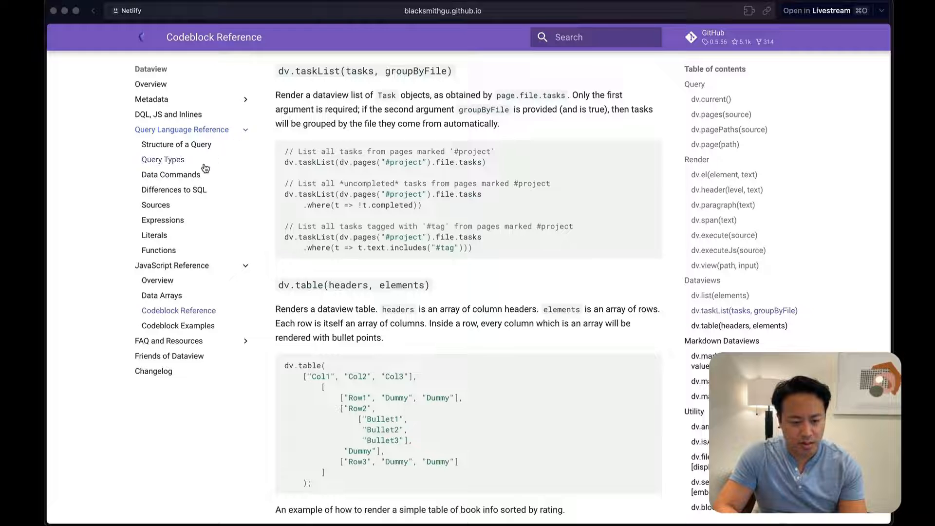
left_click(202, 160)
key("super+f")
type("group")
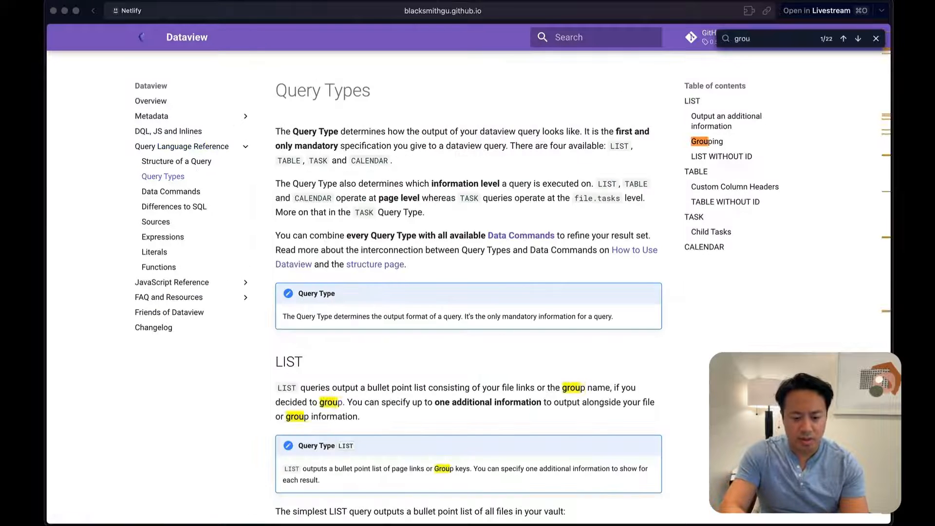
left_click(709, 141)
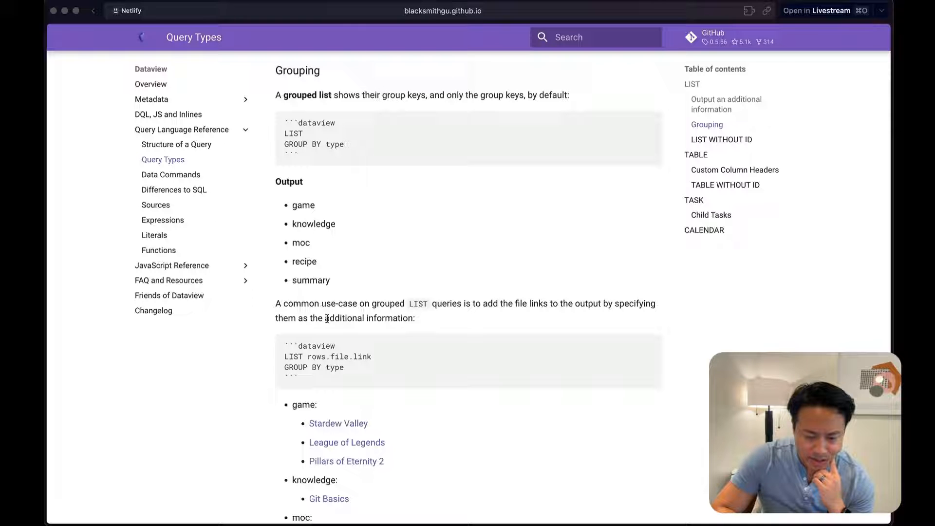
left_click_drag(372, 356, 315, 357)
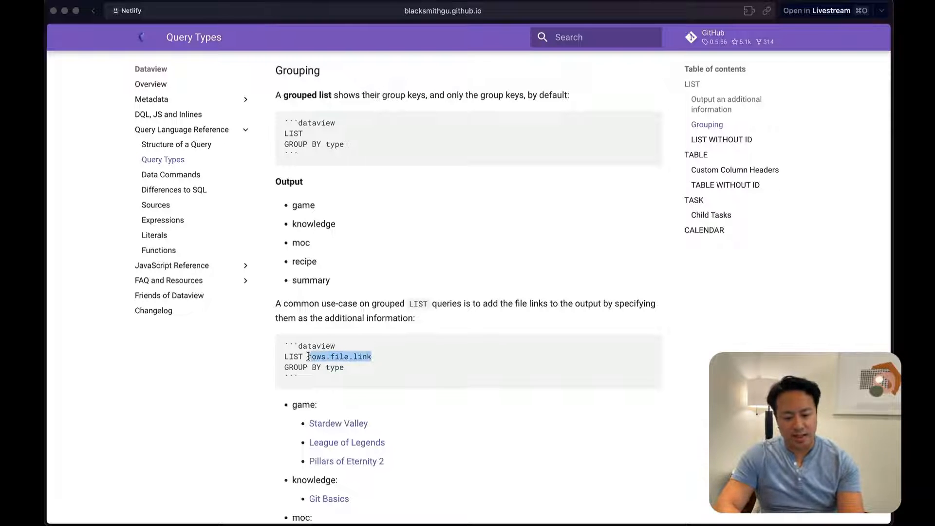
Back in Obsidian, replace the Episodes query's file column with rows.file.link, and review the episodes listed under each status.
key("super+Tab")
scroll(422, 187, "up", 3)
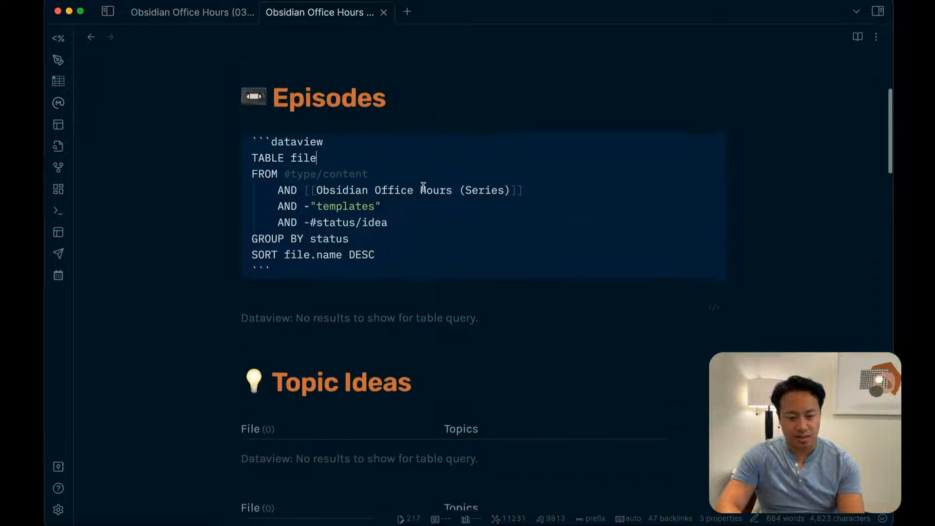
double_click(302, 162)
type("rows.file.link")
key("Up")
key("Up")
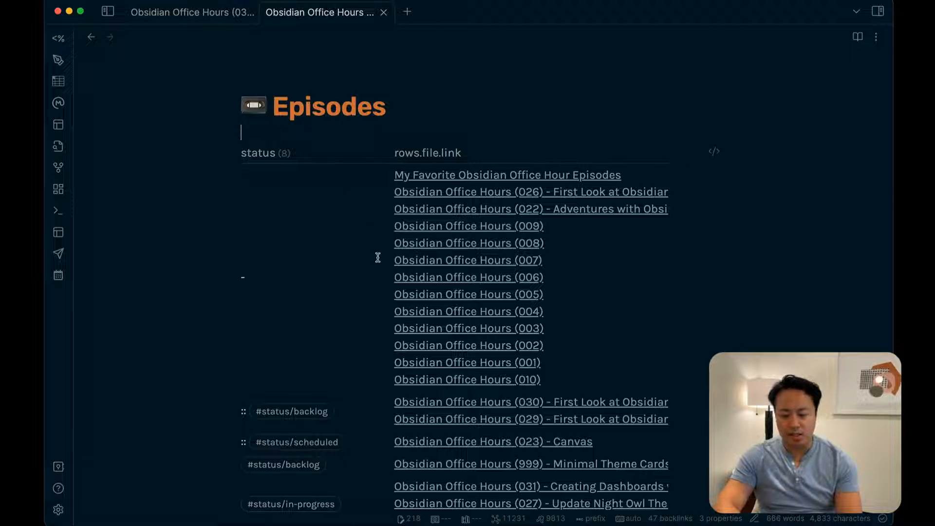
scroll(378, 258, "down", 1)
scroll(378, 259, "down", 9)
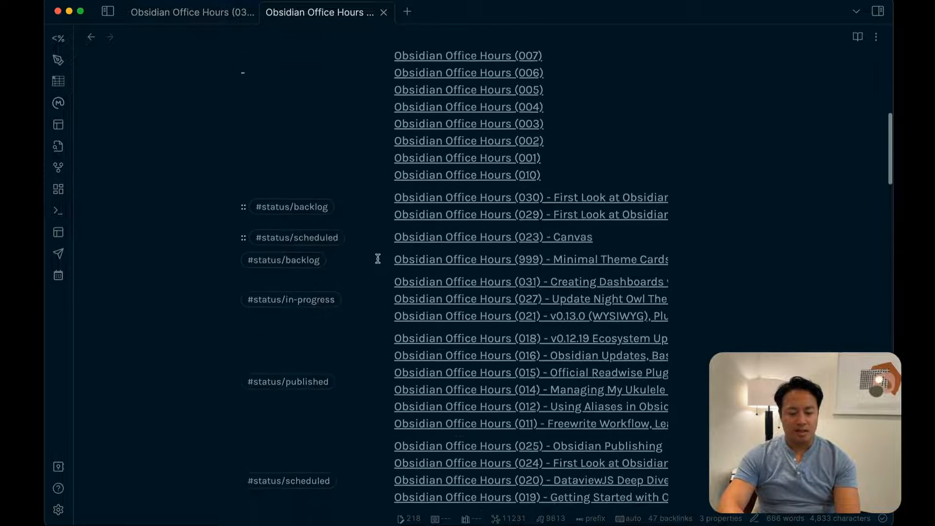
scroll(378, 258, "down", 6)
scroll(378, 259, "up", 5)
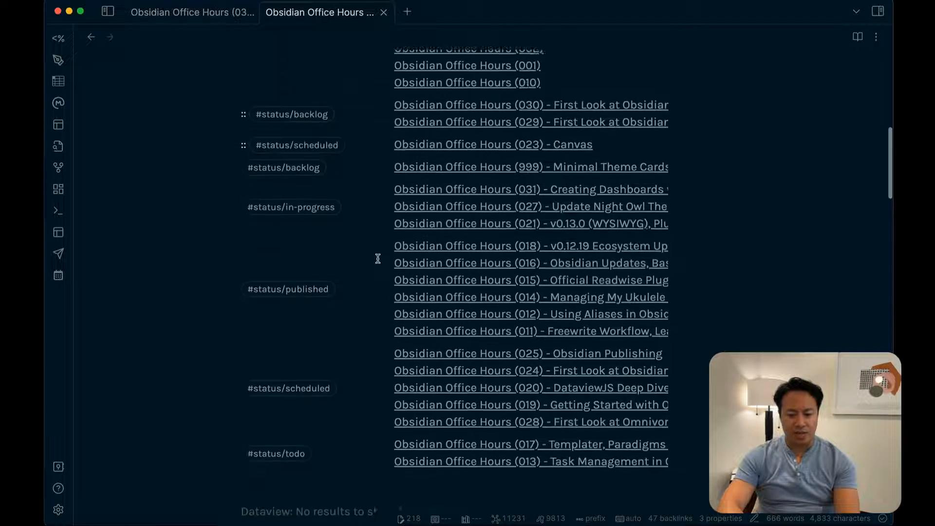
Give the Episodes table's rows.file.link column the header "File" and review the rendered groups.
scroll(378, 259, "down", 5)
scroll(378, 259, "up", 4)
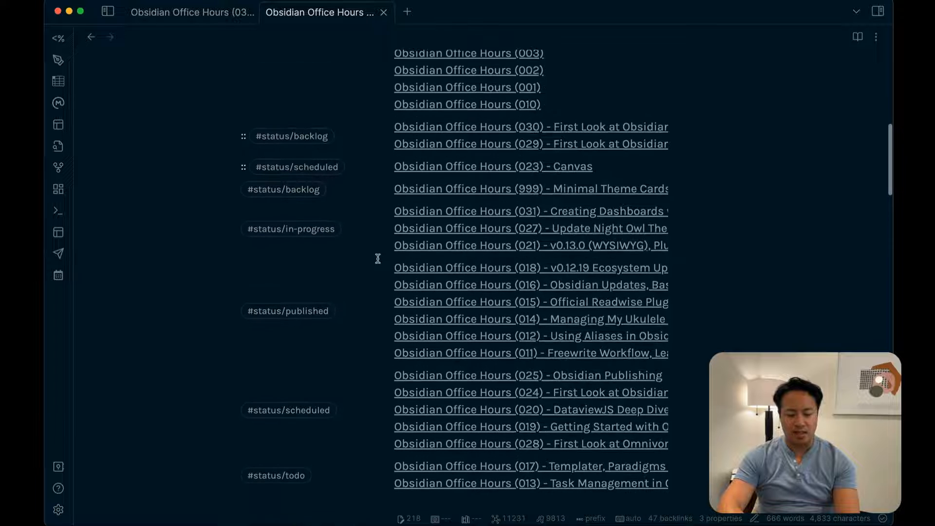
scroll(378, 258, "up", 10)
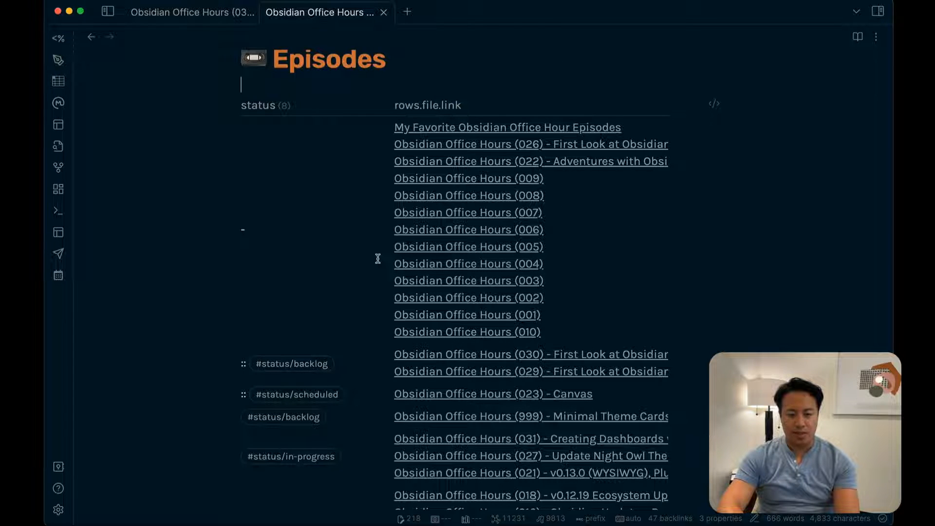
key("Down")
key("Up")
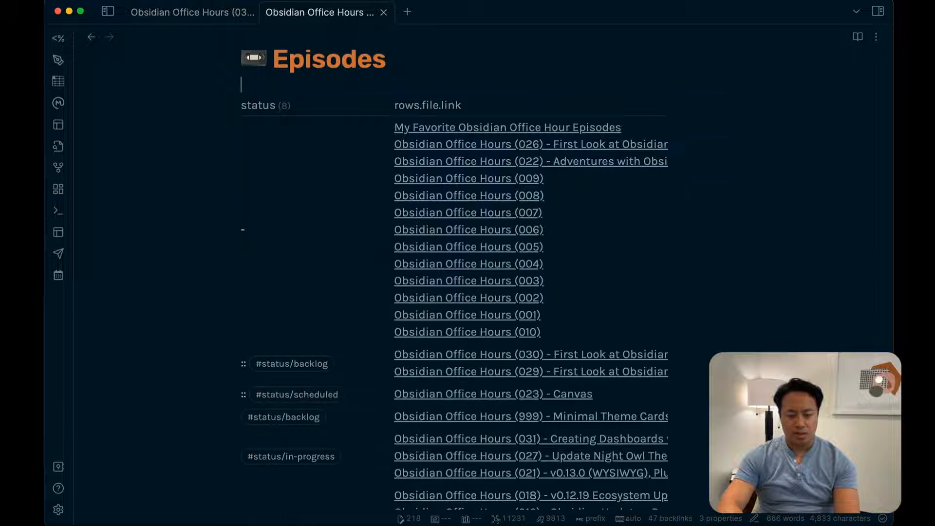
key("Down")
key("Down")
key("super+Right")
type("as \"File\"")
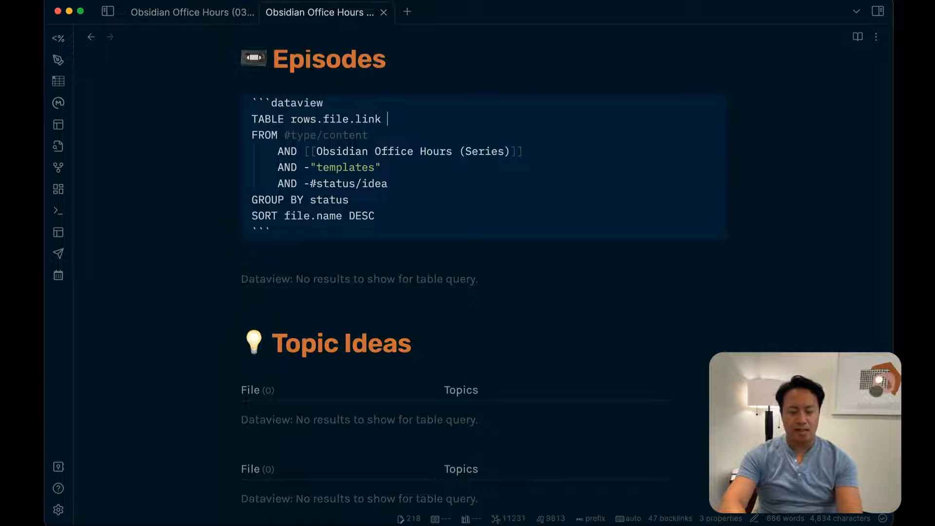
key("Up")
key("Up")
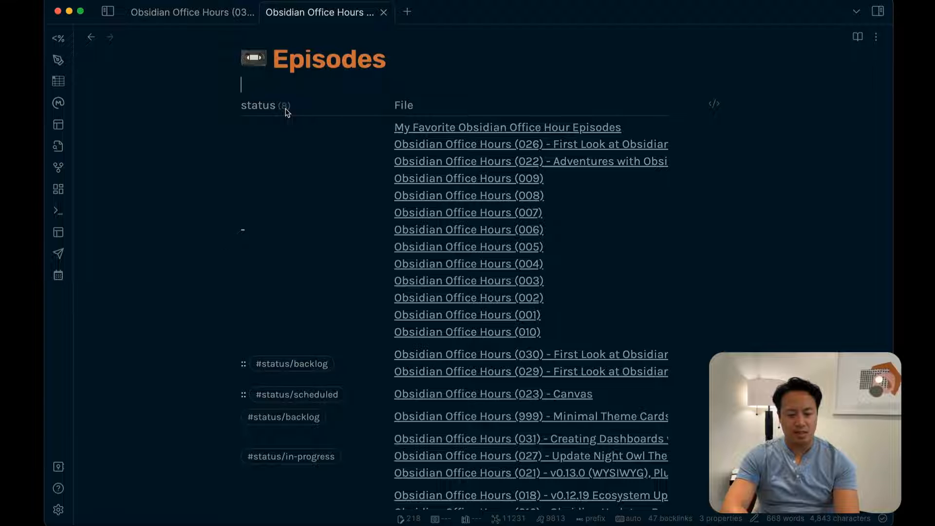
scroll(292, 344, "down", 5)
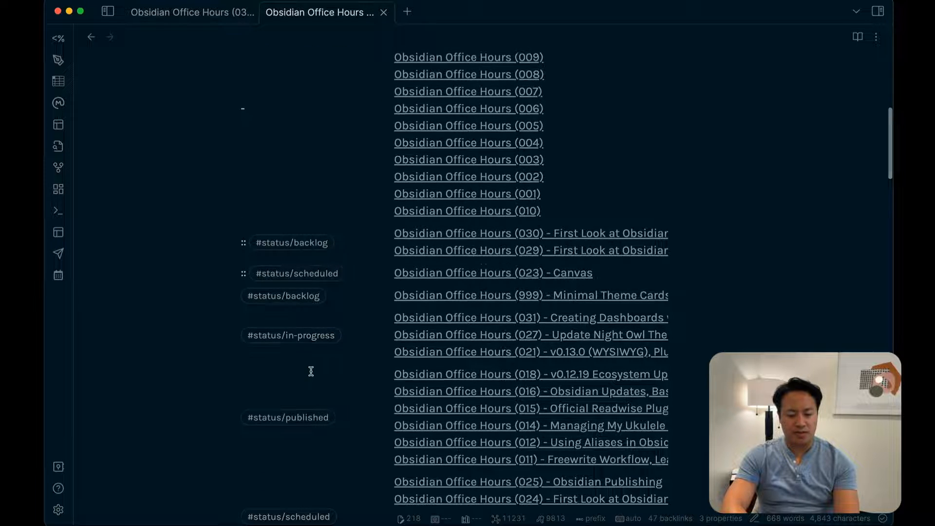
scroll(311, 371, "down", 8)
scroll(307, 240, "up", 11)
scroll(312, 290, "up", 3)
Switch to Dataview's Query Types documentation and read the LIST WITHOUT ID section, including its grouped length(rows) example.
key("super+Tab")
scroll(385, 322, "down", 10)
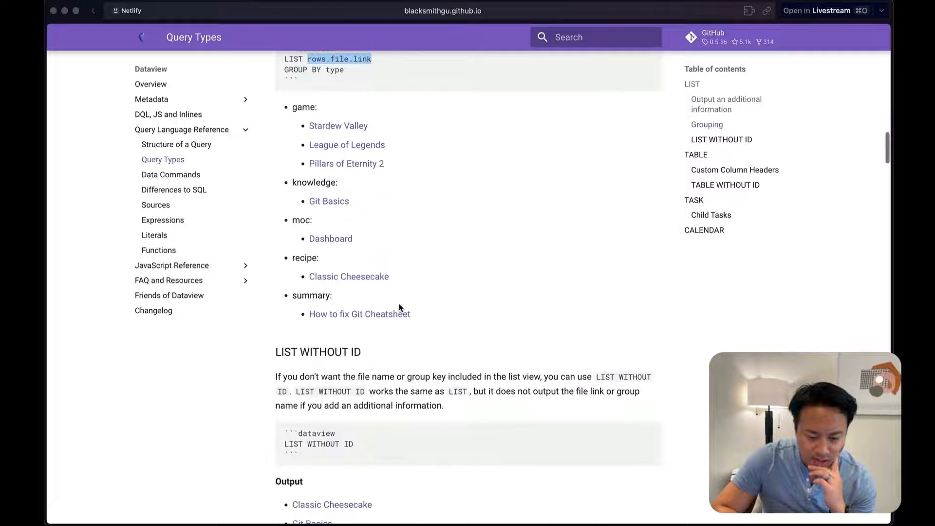
scroll(363, 198, "up", 6)
scroll(364, 198, "down", 7)
scroll(363, 197, "down", 5)
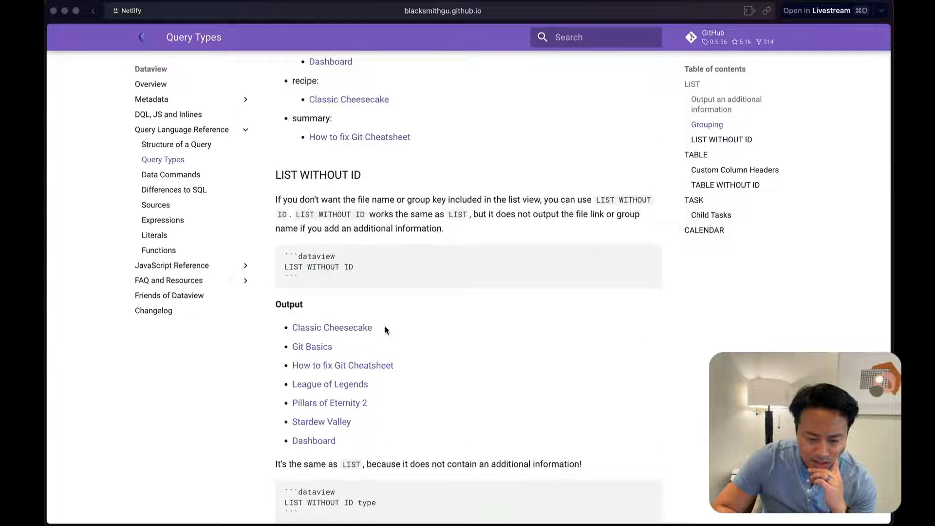
scroll(385, 327, "down", 17)
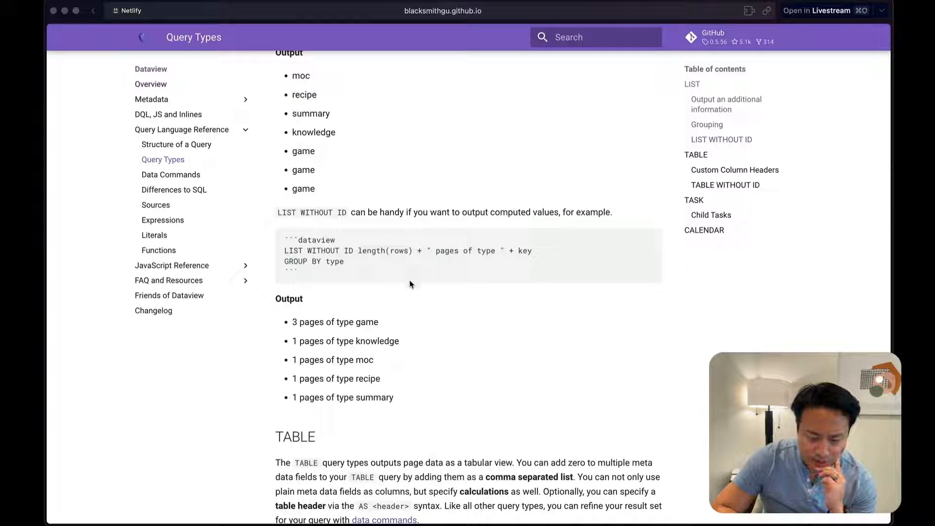
scroll(402, 309, "down", 3)
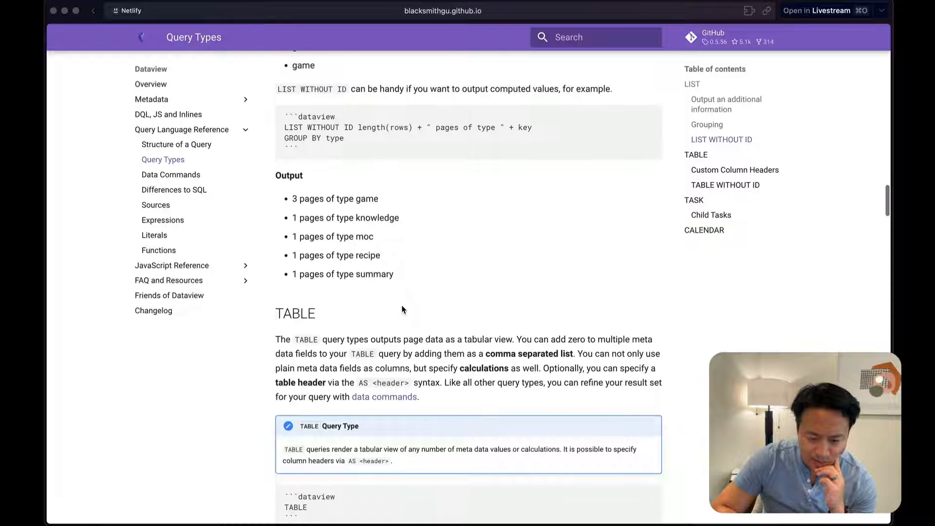
scroll(403, 309, "up", 3)
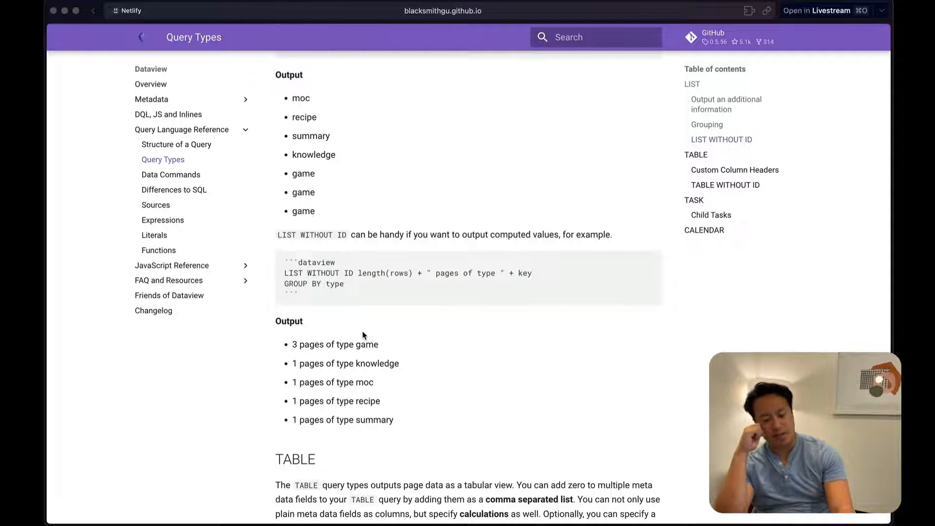
Back in Obsidian, add a level-two heading "Full Archive By Status" between the Episodes heading and its grouped table.
key("super+Tab")
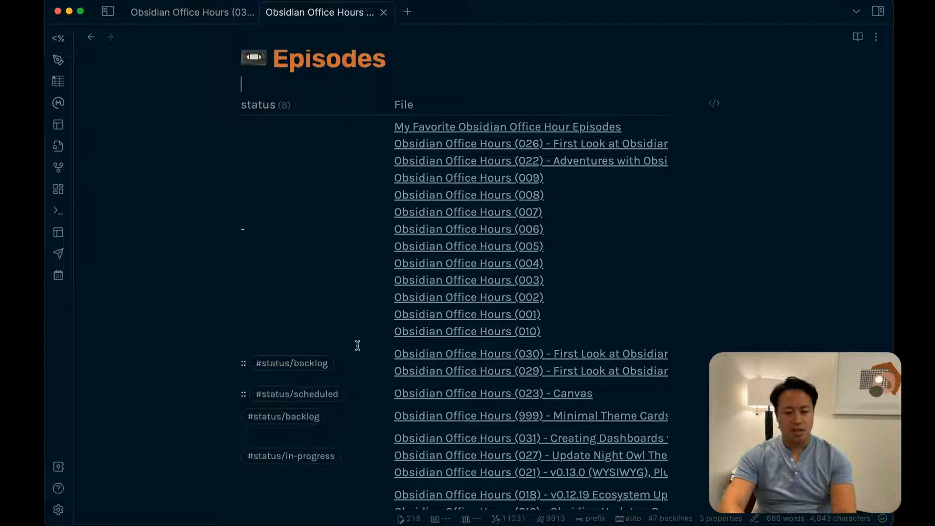
left_click(436, 67)
key("Return")
key("Return")
key("Return")
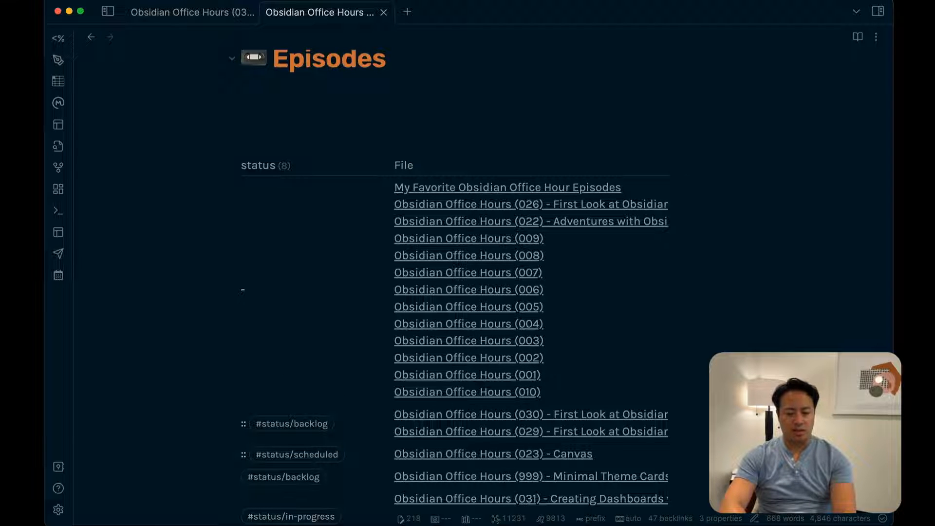
type("## Full Archi")
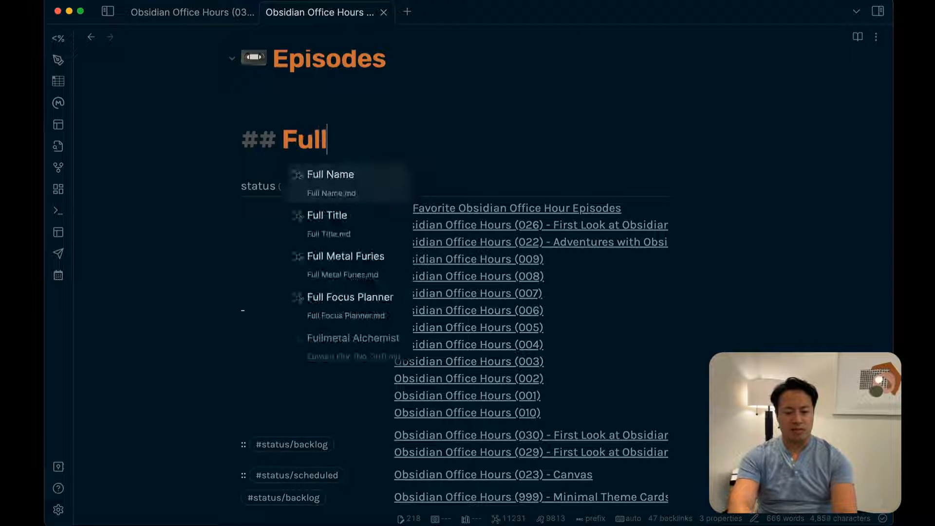
key("BackSpace")
type("uve")
key("BackSpace")
key("BackSpace")
key("BackSpace")
type("ive By Gro")
key("BackSpace")
key("BackSpace")
key("BackSpace")
type("Status")
Demote the "Full Archive By Status" heading to level three.
key("super+Left")
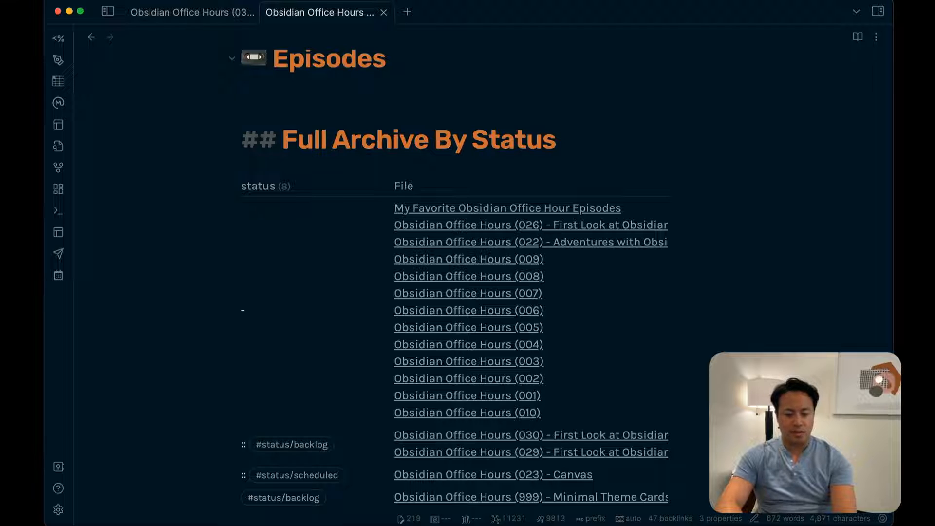
type("#")
key("Down")
key("Up")
key("Up")
key("Up")
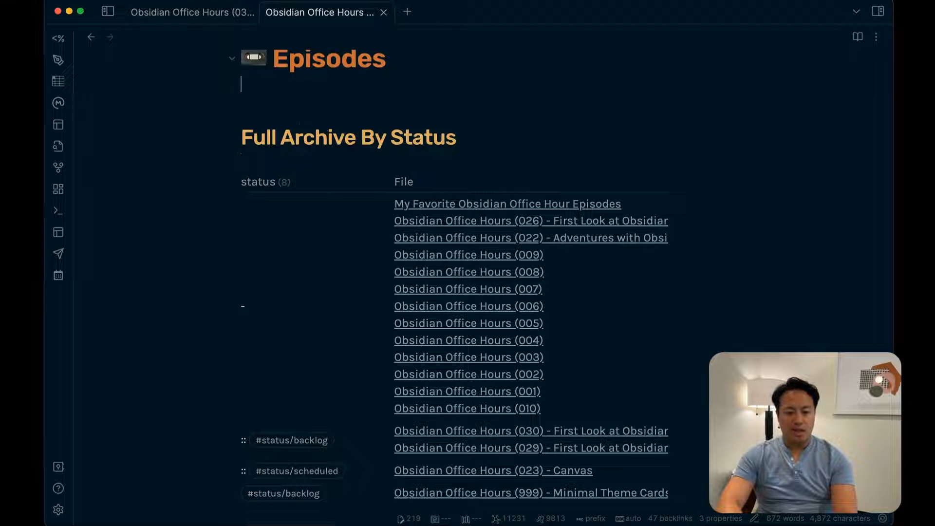
Start a new dataview code block under the Episodes heading with a LIST query FROM #type/content.
key("Return")
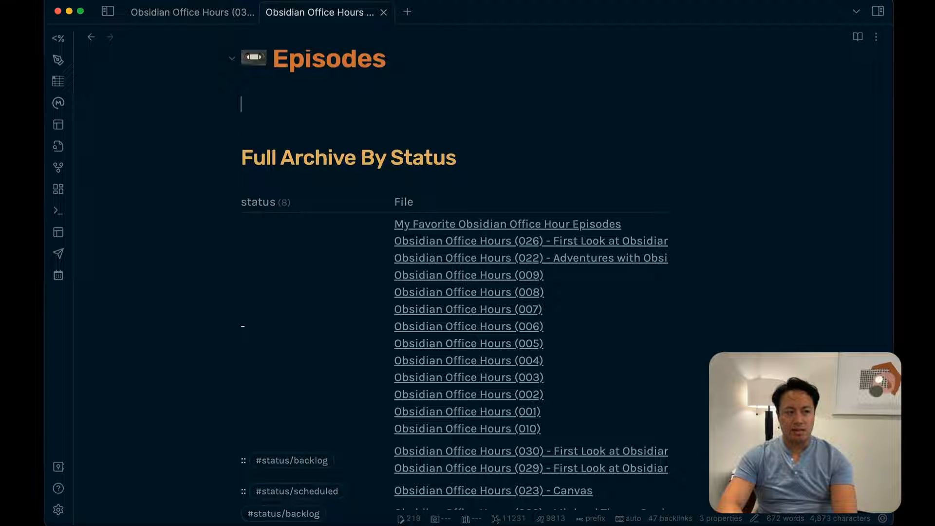
type("```dataview")
key("Return")
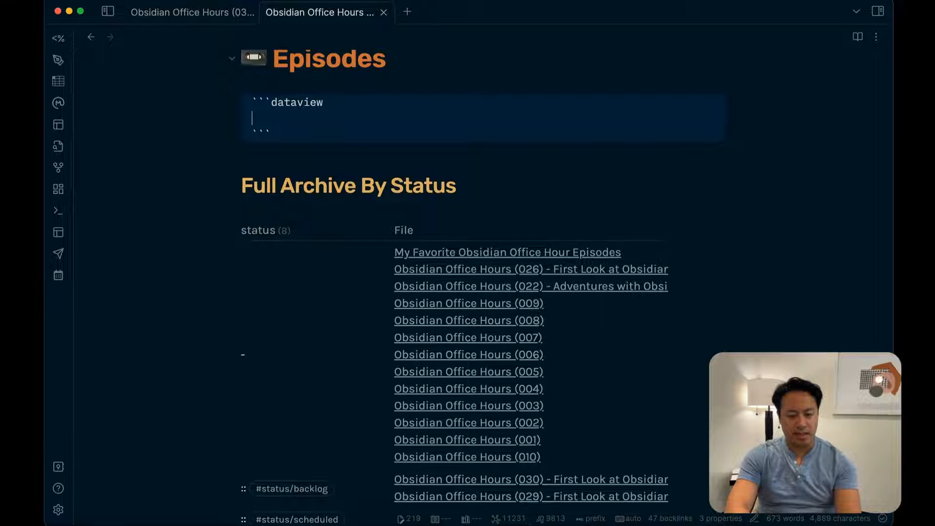
type("LIST")
key("Return")
type("FROM ")
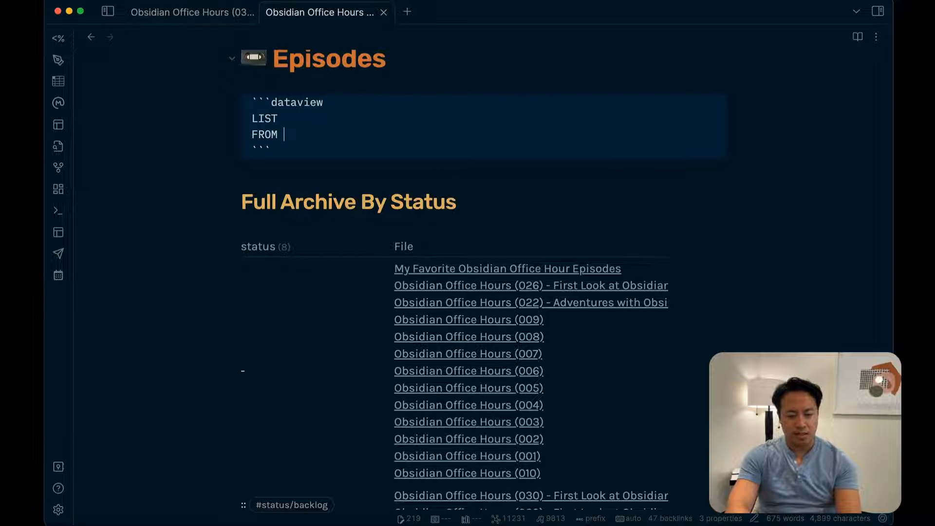
type("#type/content")
key("Return")
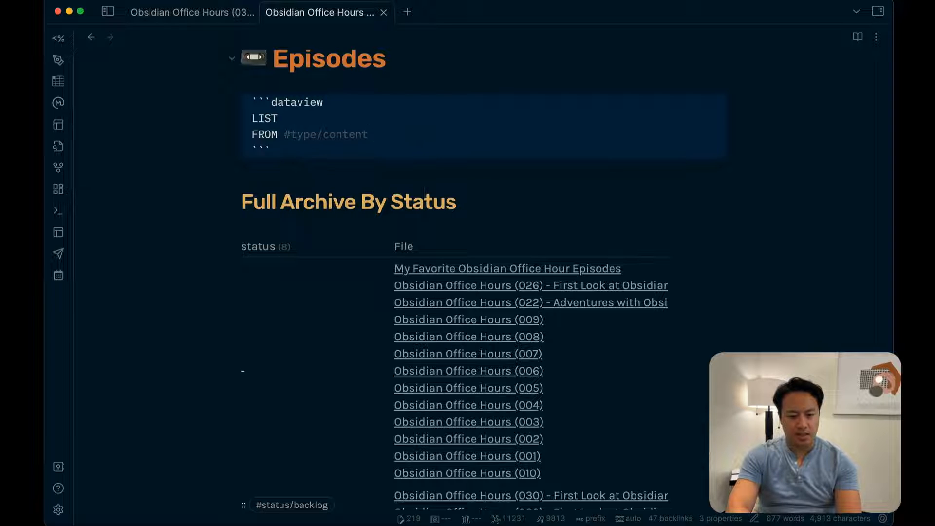
Filter the new list query with WHERE series = [[Obsidian Office Hours (Series)]] and render it.
key("Return")
type("WHERE series = ")
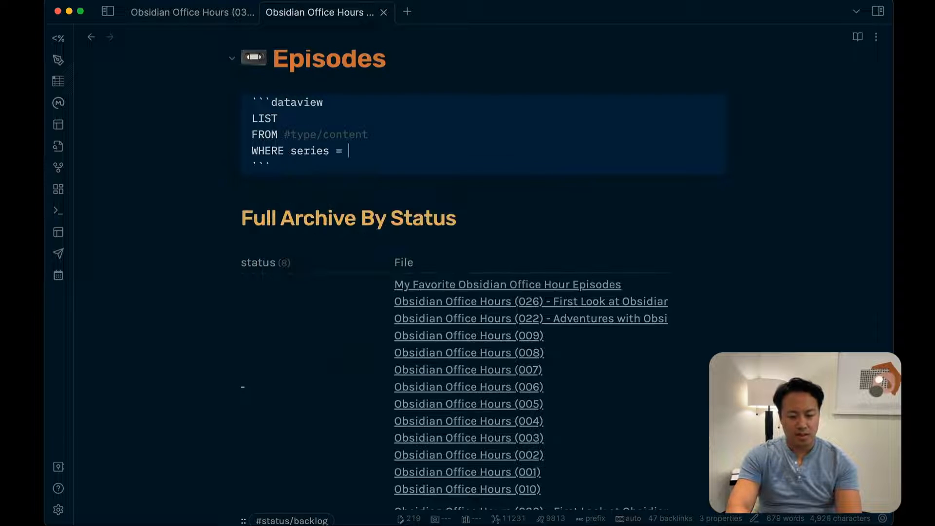
type("\"")
key("BackSpace")
type("[[obsidian office")
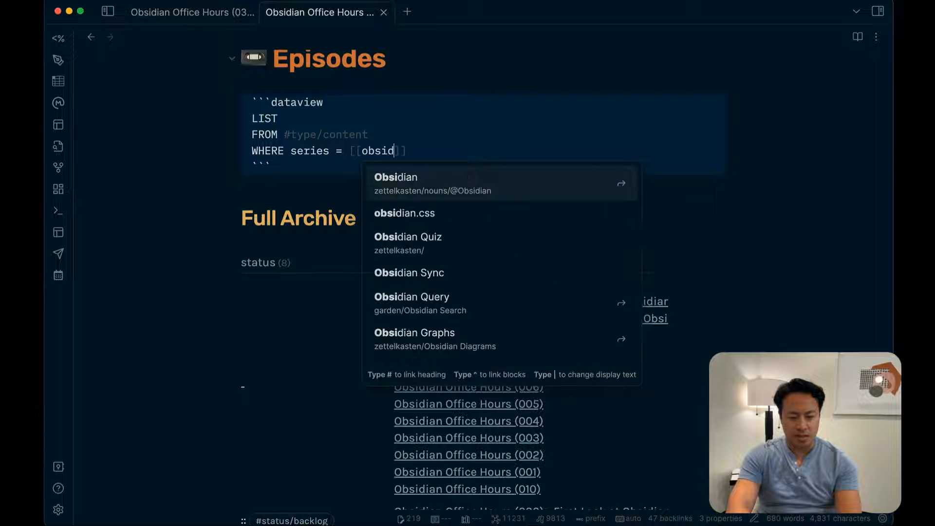
type(" hour series")
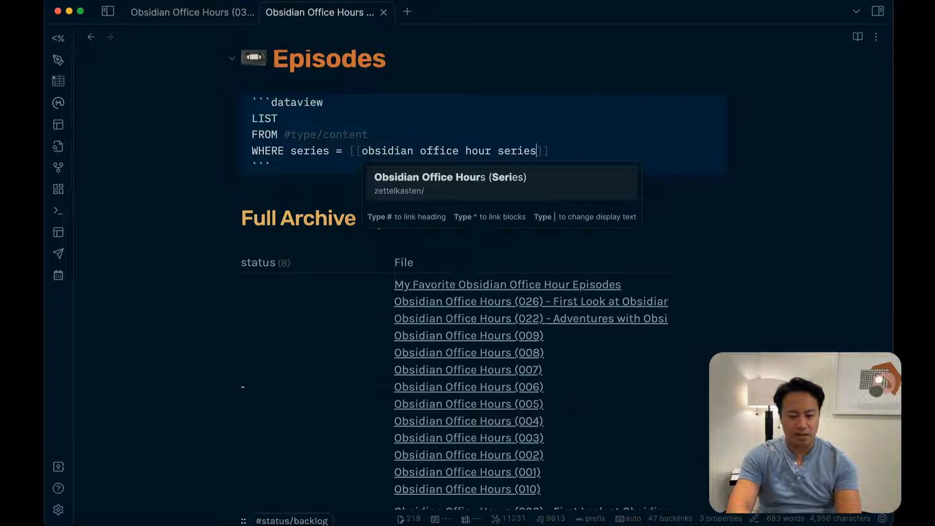
key("Return")
key("Up")
key("Up")
key("Up")
key("Up")
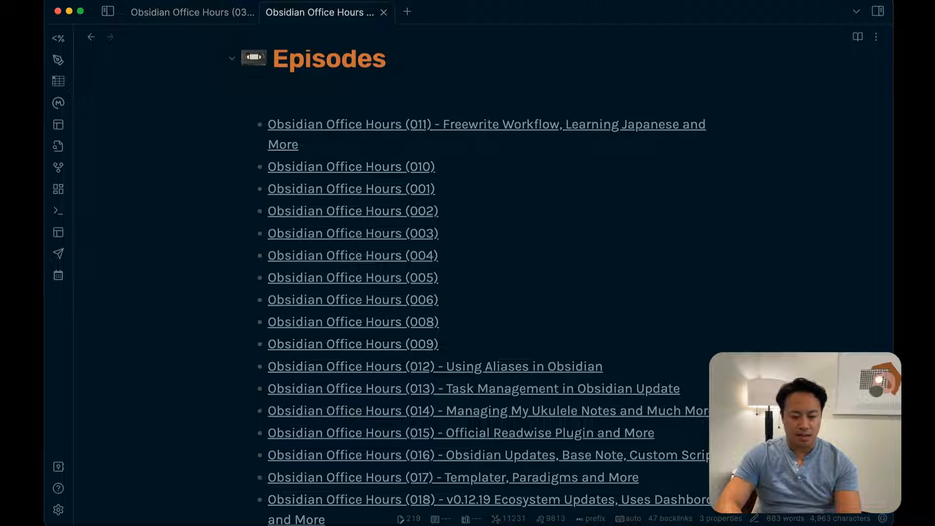
key("Down")
Check the documentation's LIST WITHOUT ID example and add WITHOUT ID to the new Episodes query's LIST line.
key("super+Tab")
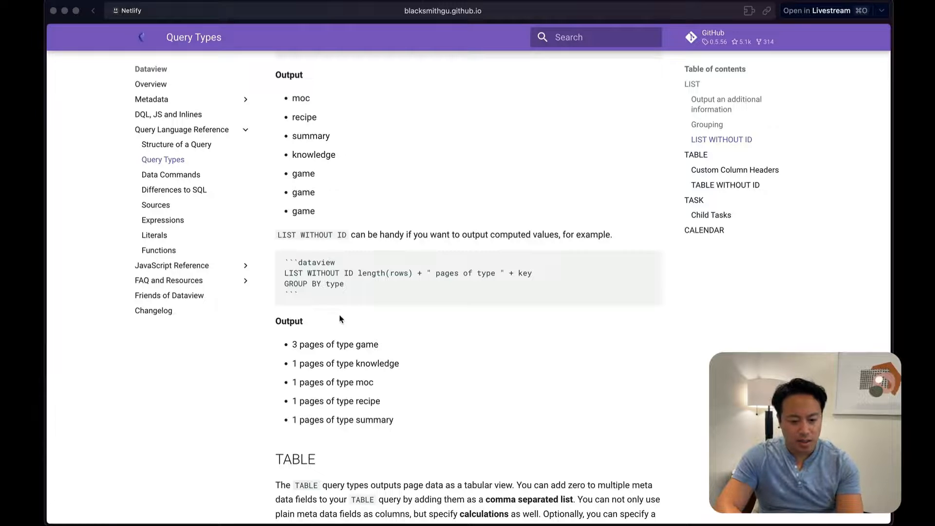
key("super+Tab")
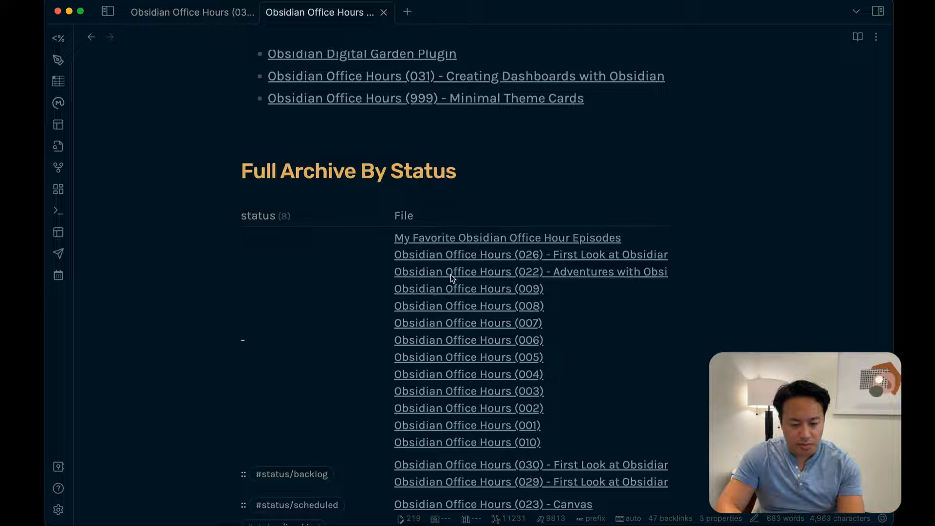
scroll(364, 175, "up", 15)
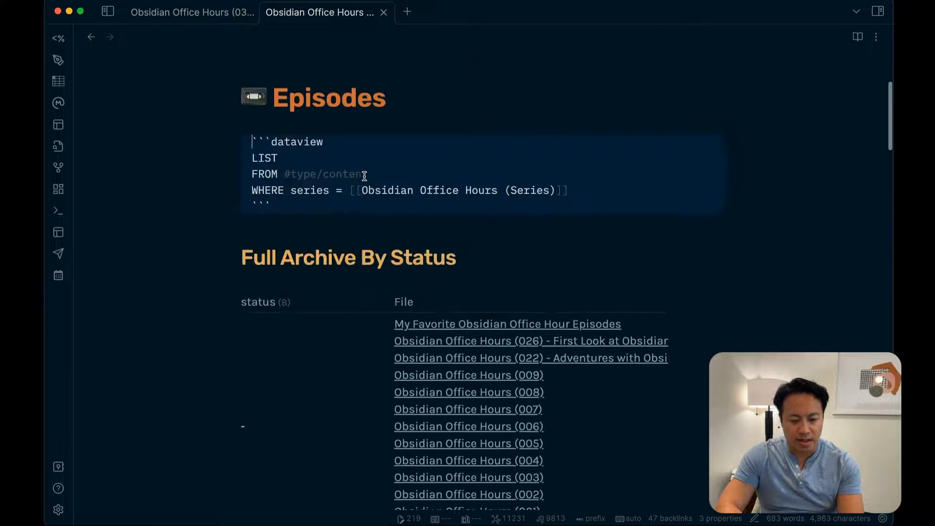
left_click(317, 227)
type("WITHOUT ID")
Return to the new Episodes list query and add length(rows) after LIST WITHOUT ID.
key("super+Tab")
key("super+Tab")
key("super+Tab")
key("super+Tab")
scroll(384, 228, "up", 10)
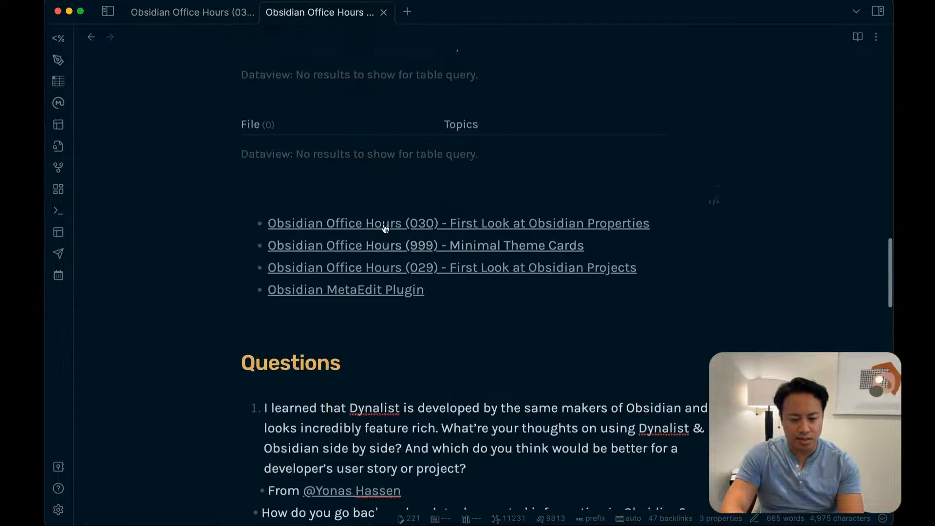
key("Down")
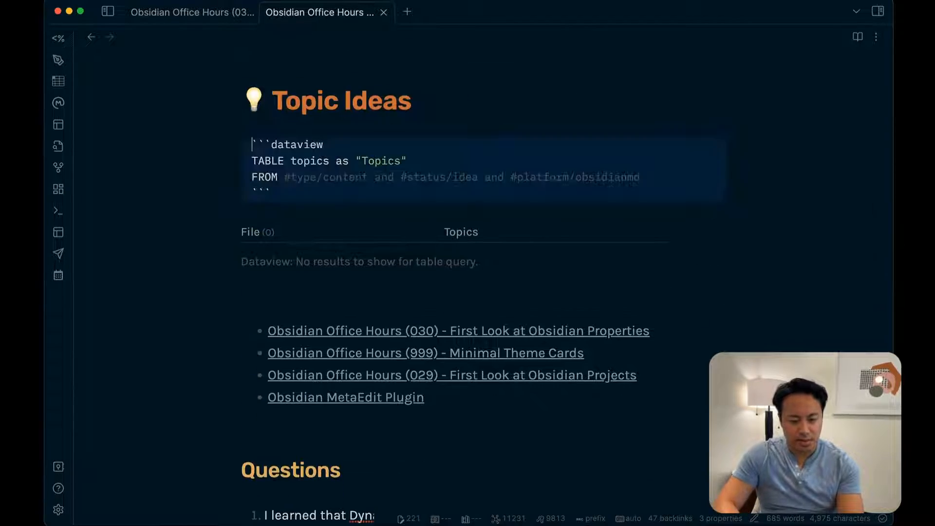
scroll(391, 197, "up", 20)
scroll(386, 192, "up", 8)
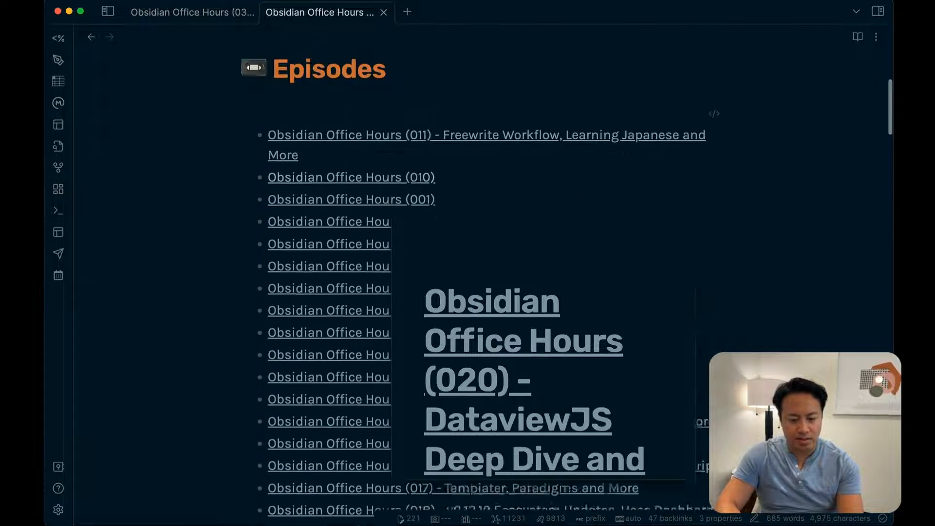
left_click(392, 117)
key("Down")
key("Down")
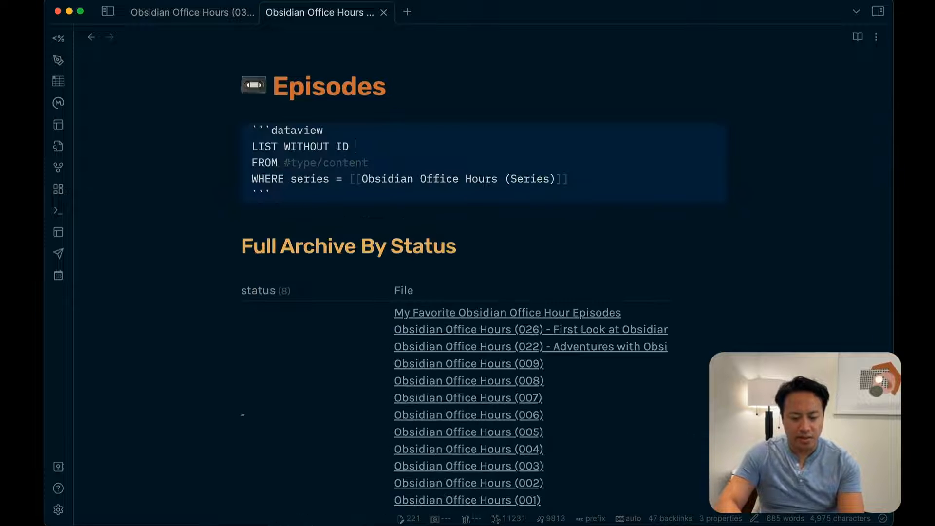
type("length(rows")
Recheck the documentation example, append + key after length(rows) in the Episodes list query, and render it.
key("super+Tab")
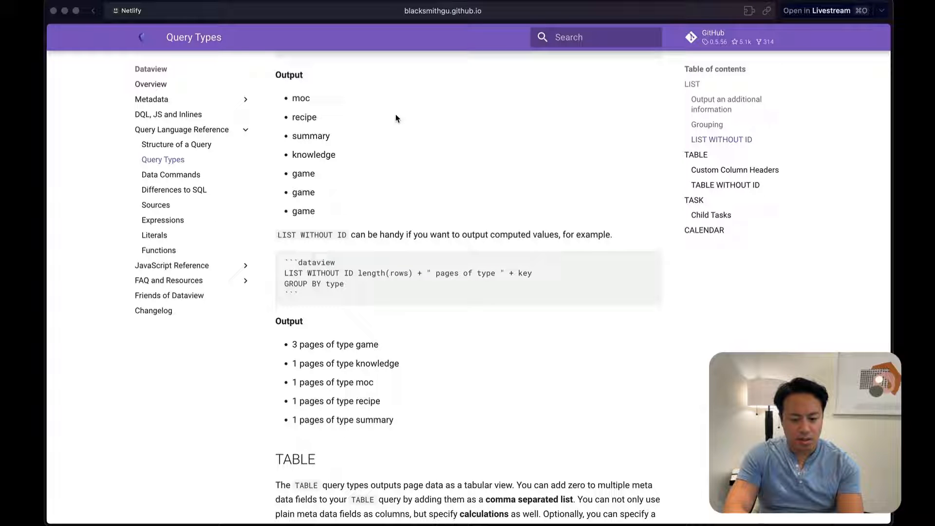
key("super+Tab")
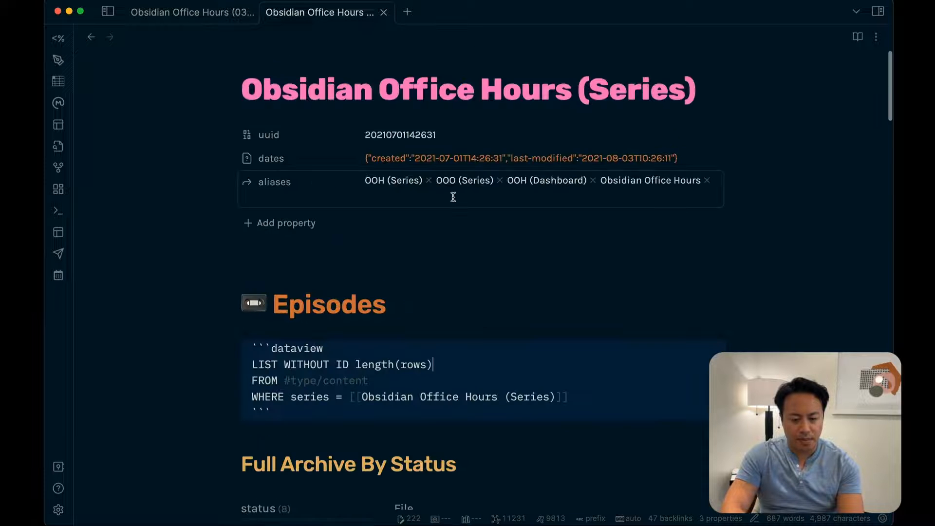
scroll(453, 197, "down", 2)
type("+ key")
key("Escape")
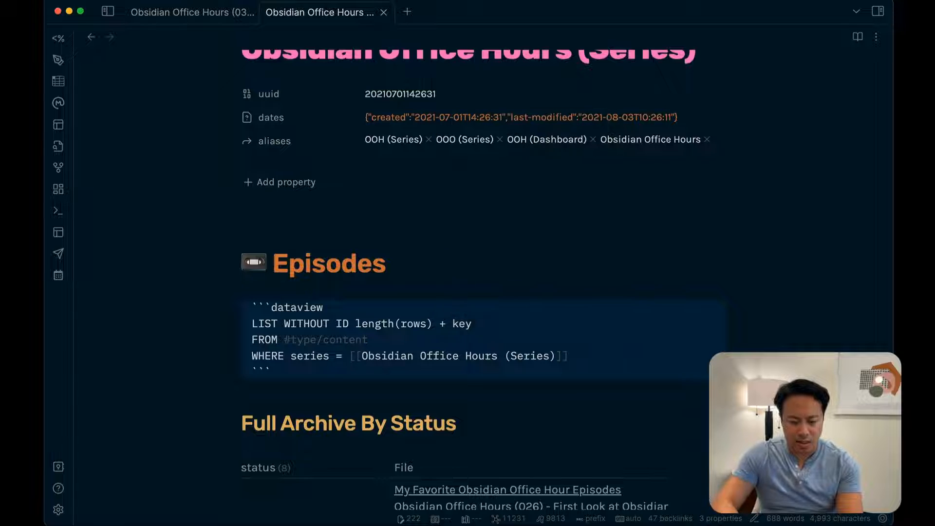
key("Up")
key("Up")
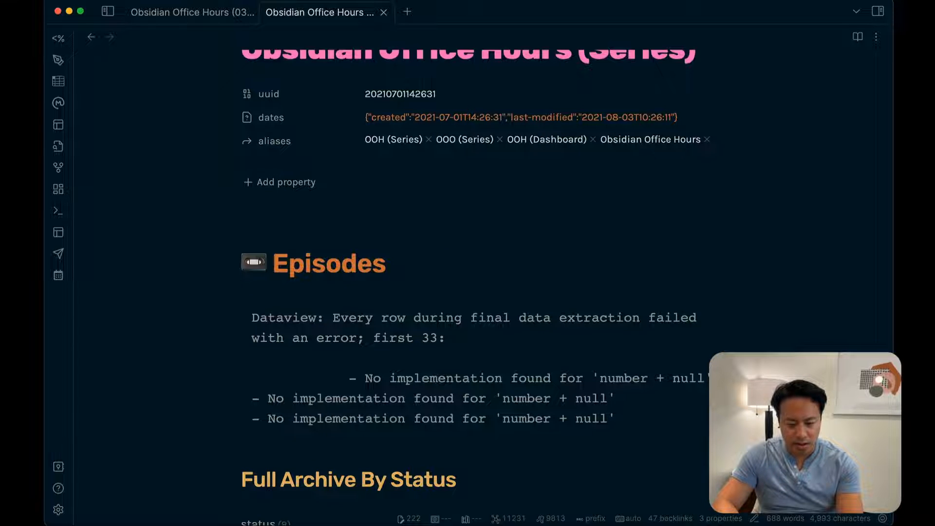
Remove + key from the Episodes list query's LIST line, keeping length(rows), and render the query.
key("Down")
key("Down")
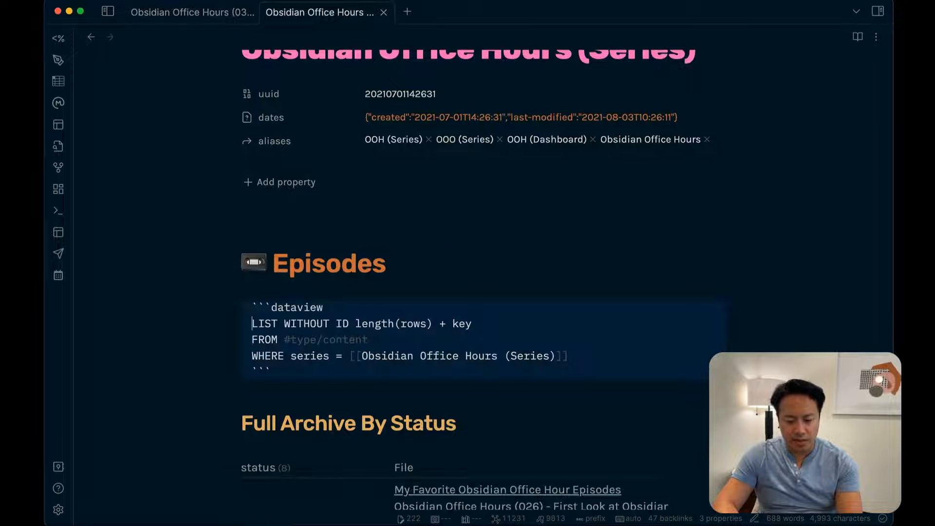
key("BackSpace")
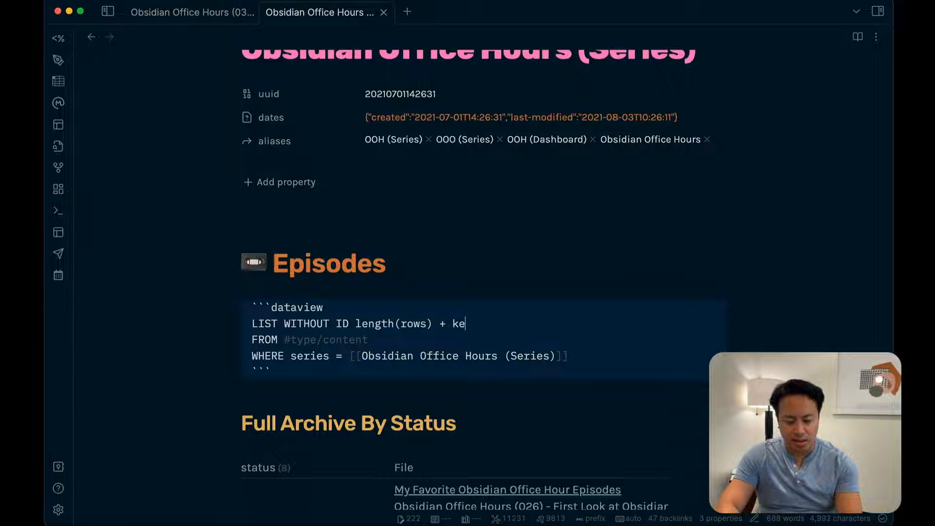
key("Up")
key("Up")
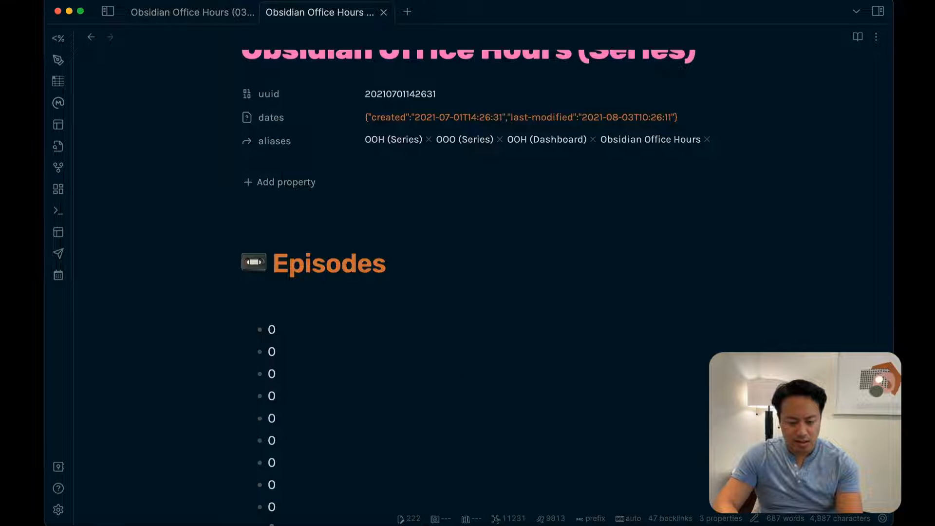
scroll(444, 370, "down", 10)
scroll(446, 371, "up", 3)
Recheck the documentation's LIST WITHOUT ID example, add GROUP BY status as the Episodes list query's last line, and render it.
key("super+Tab")
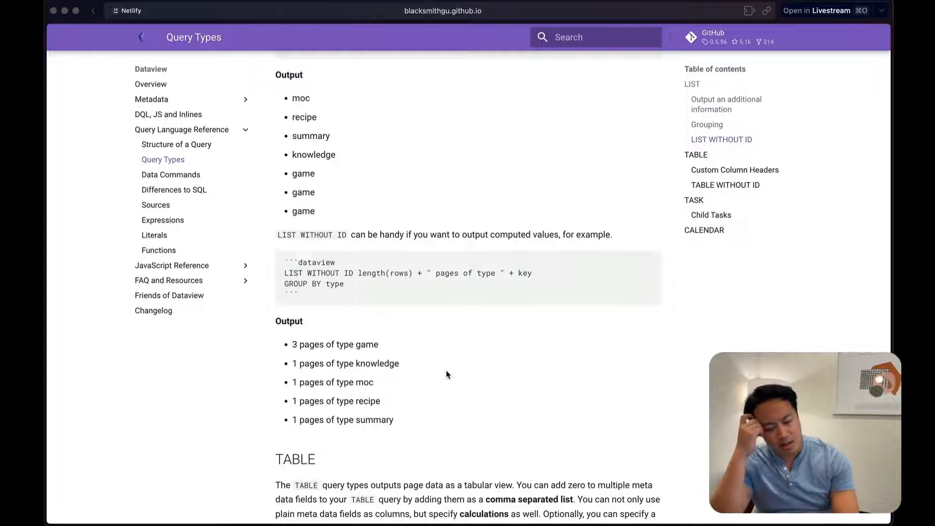
key("super+Tab")
key("Down")
key("Down")
key("Down")
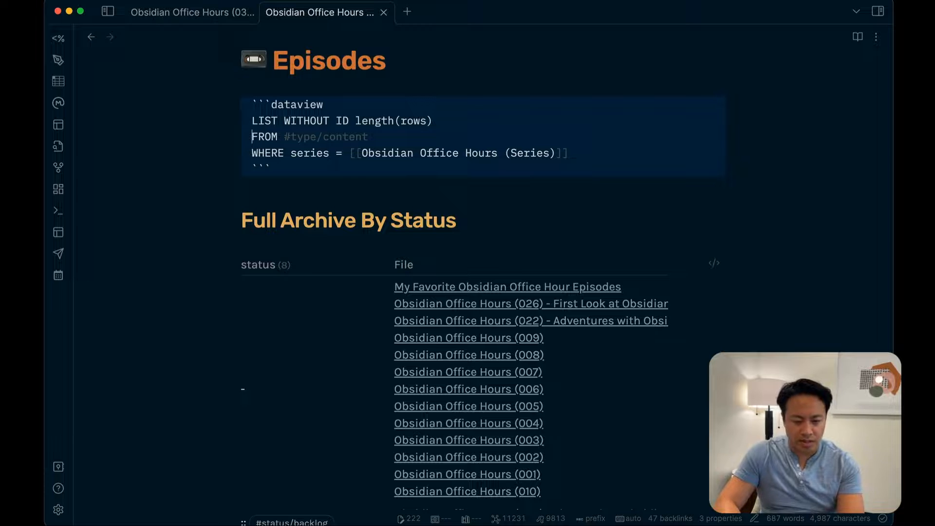
key("Return")
type("GROU B")
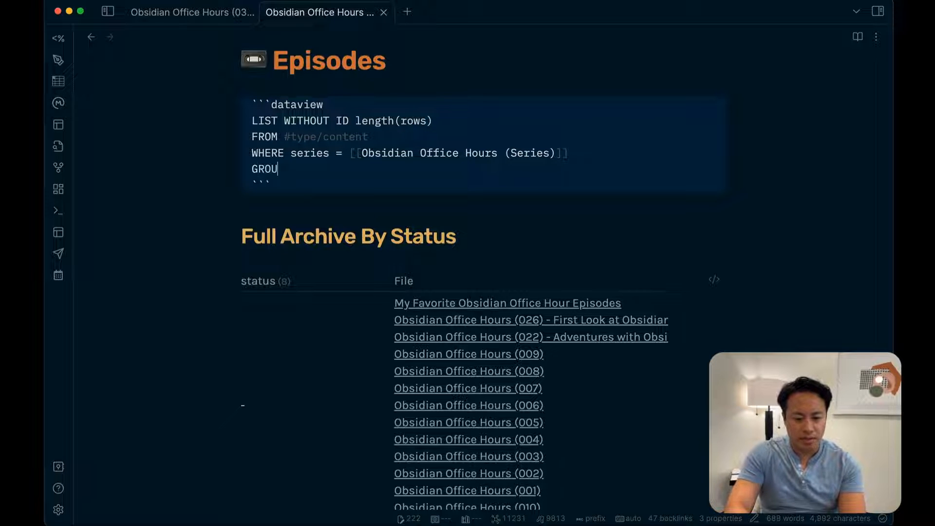
key("BackSpace")
key("BackSpace")
key("BackSpace")
type("P BY status")
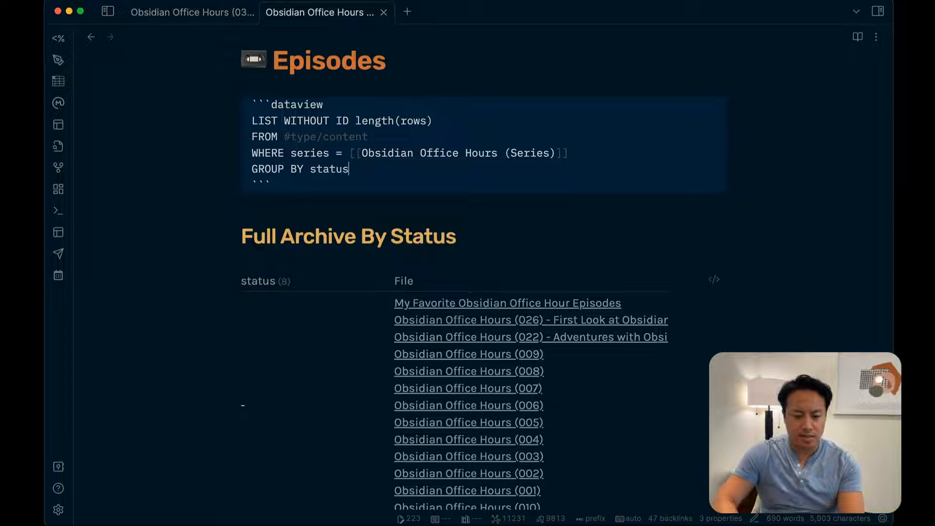
key("Up")
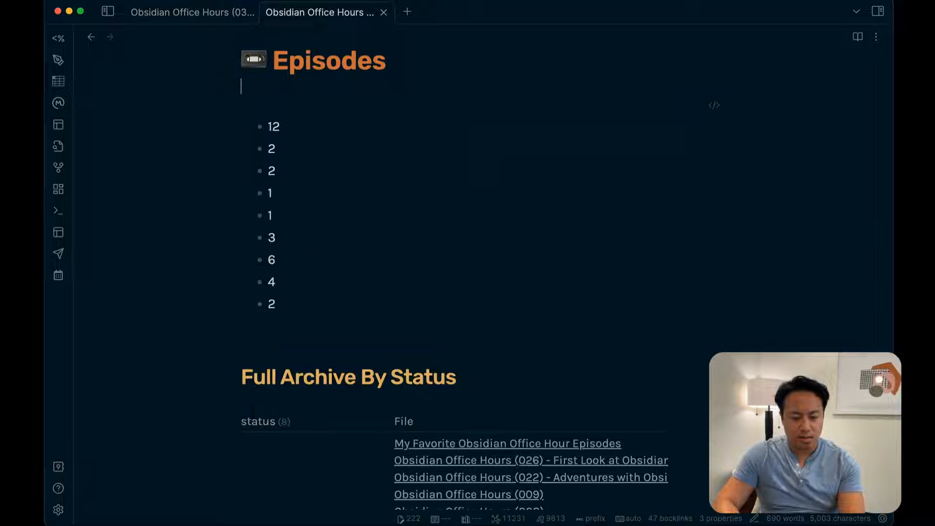
Try a comma followed by key after length(rows) in the Episodes list query and render it.
key("Down")
key("Down")
key("Down")
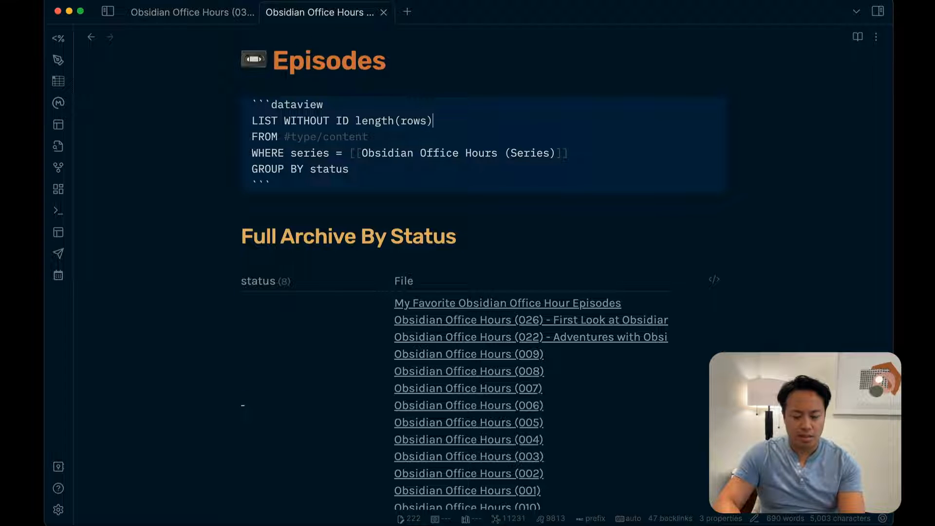
type("key")
key("Escape")
key("Up")
key("Up")
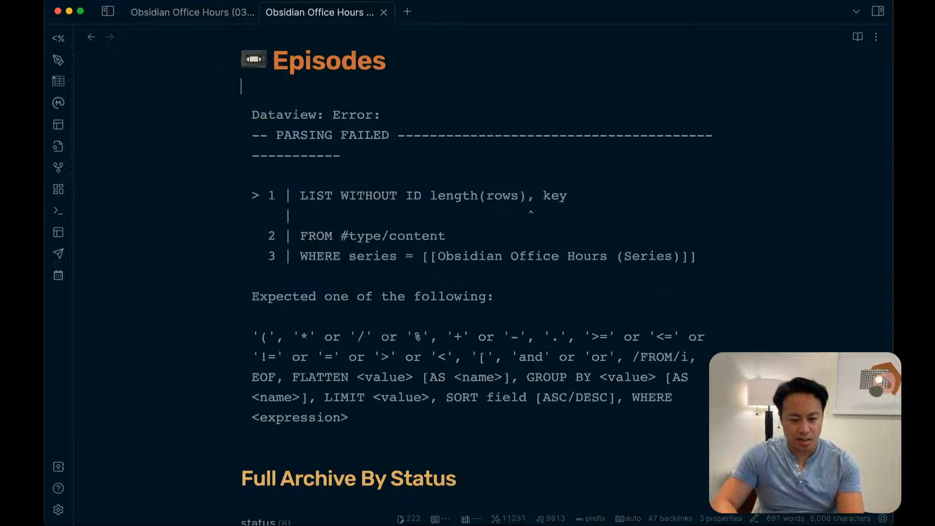
Delete the comma and key from the LIST line and consult the documentation's LIST WITHOUT ID example again.
key("Down")
key("End")
key("BackSpace")
key("BackSpace")
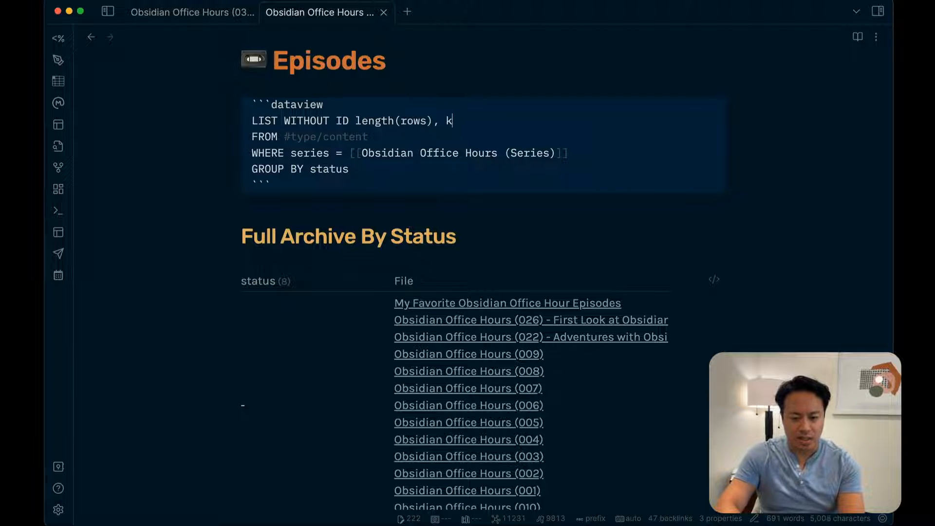
key("super+Tab")
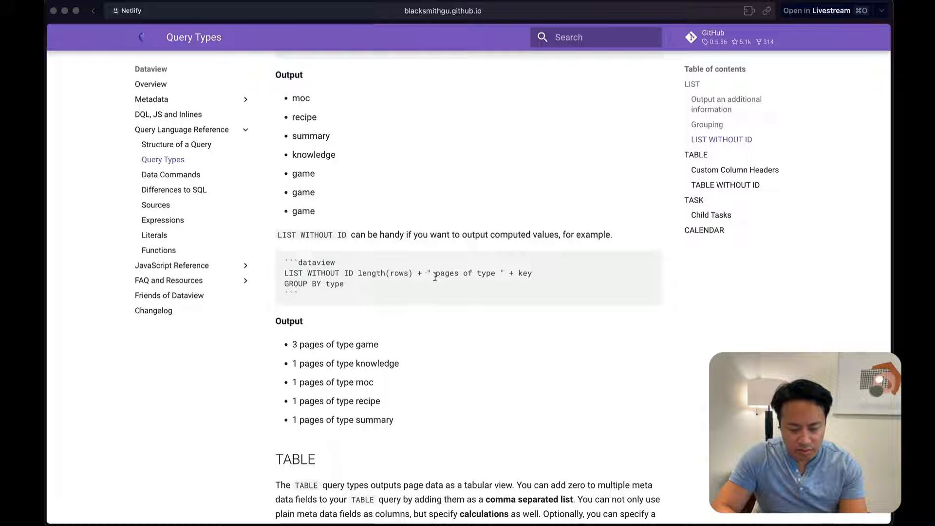
key("super+Tab")
key("super+Tab")
key("super+Tab")
scroll(434, 198, "down", 4)
key("BackSpace")
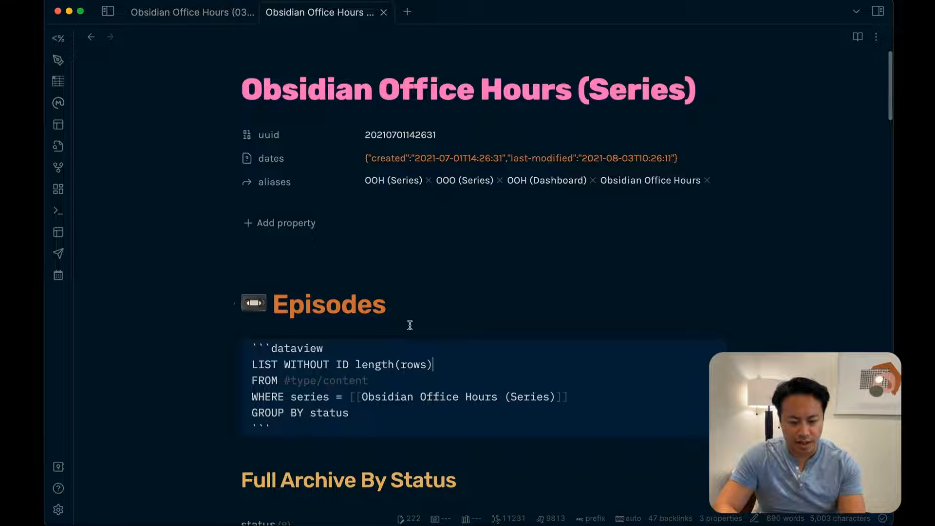
Append + "status of type" + key after length(rows) in the Episodes list query and render it.
type("\"status of type\" +")
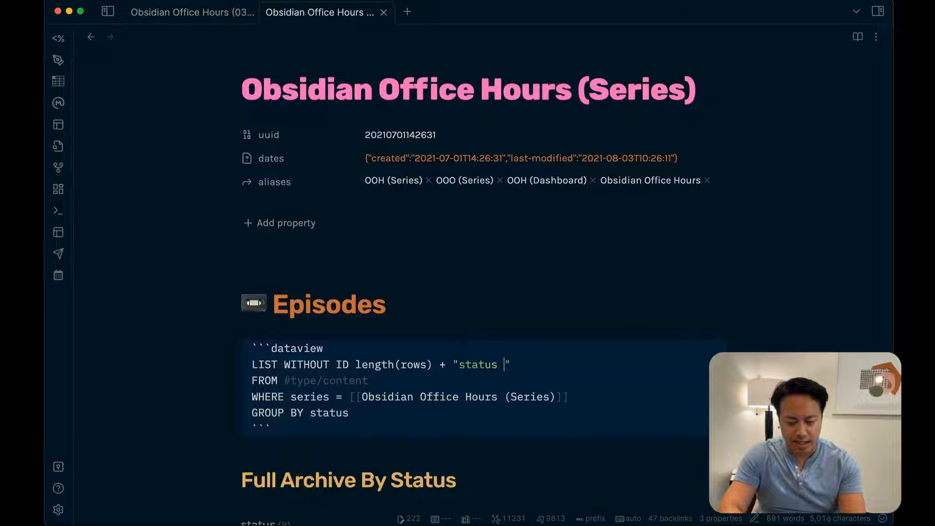
type(" key")
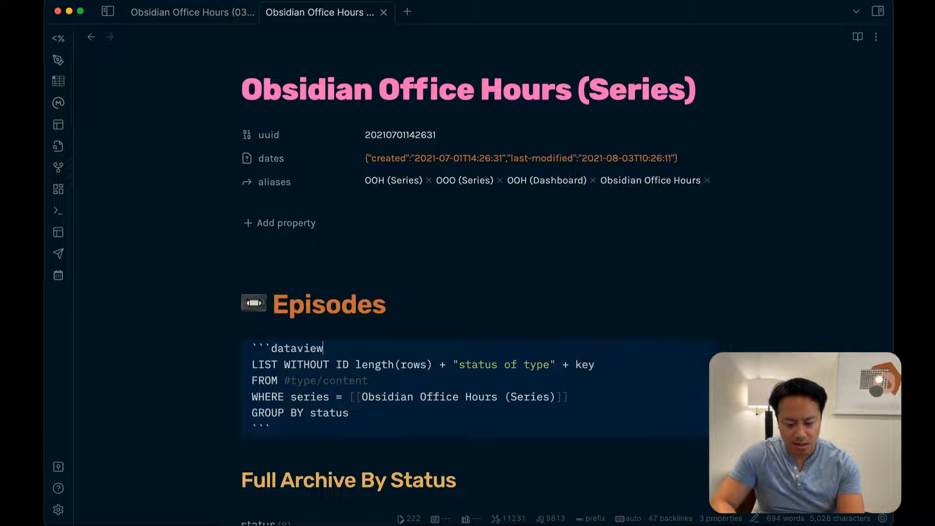
key("Up")
key("Up")
scroll(455, 373, "down", 3)
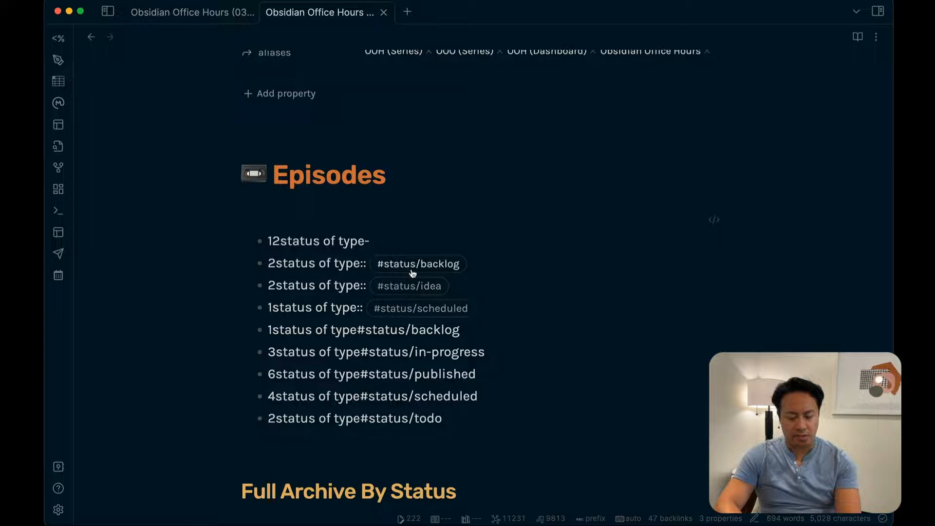
Add a space at the start and end of the quoted "status of type" text in the Episodes query and render it.
key("Down")
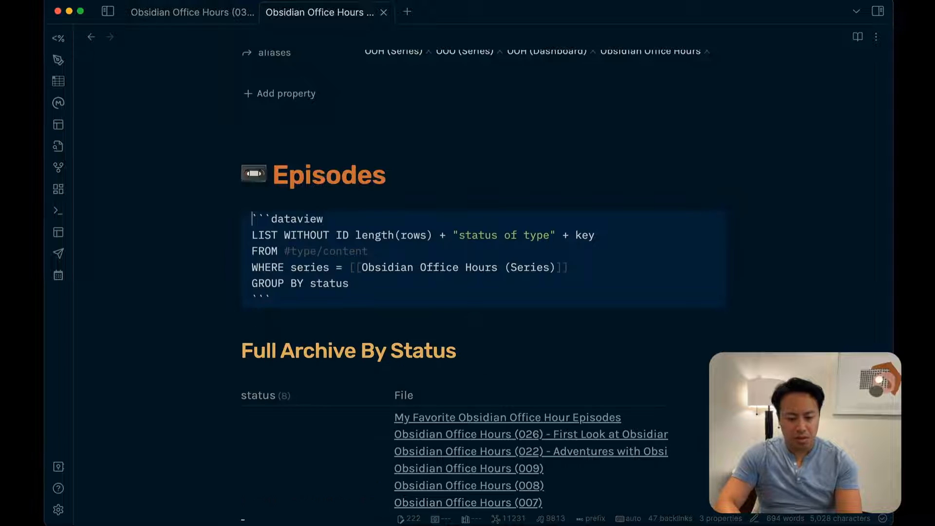
left_click(457, 234)
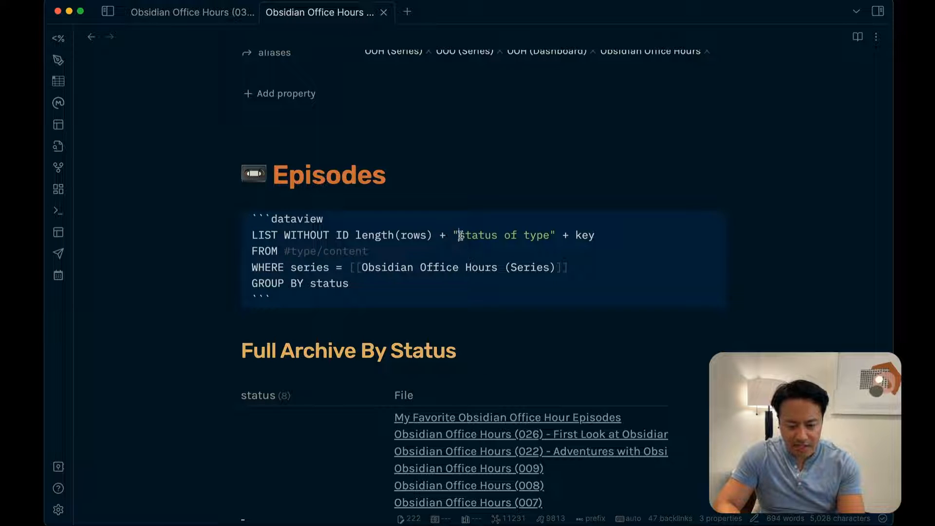
left_click(557, 235)
key("Up")
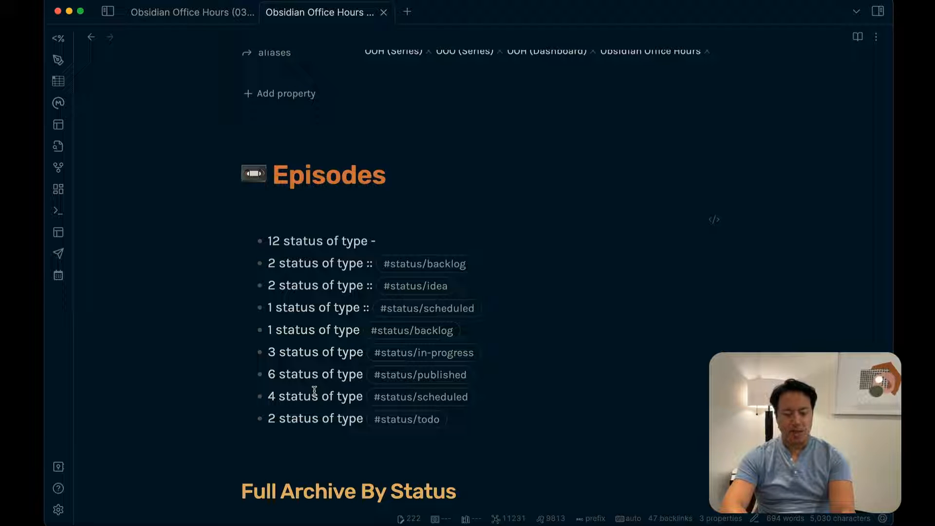
key("Down")
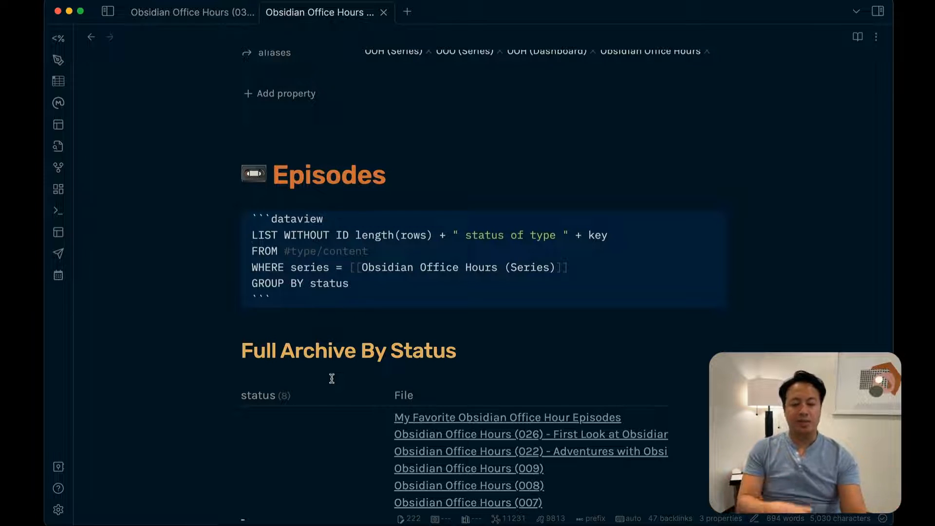
key("Up")
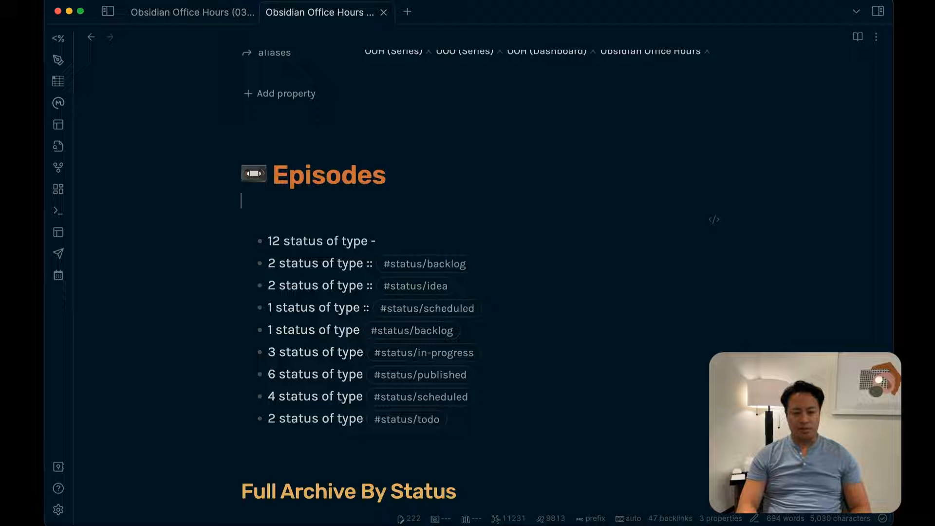
key("BackSpace")
key("Down")
key("Escape")
key("Down")
key("Up")
key("Return")
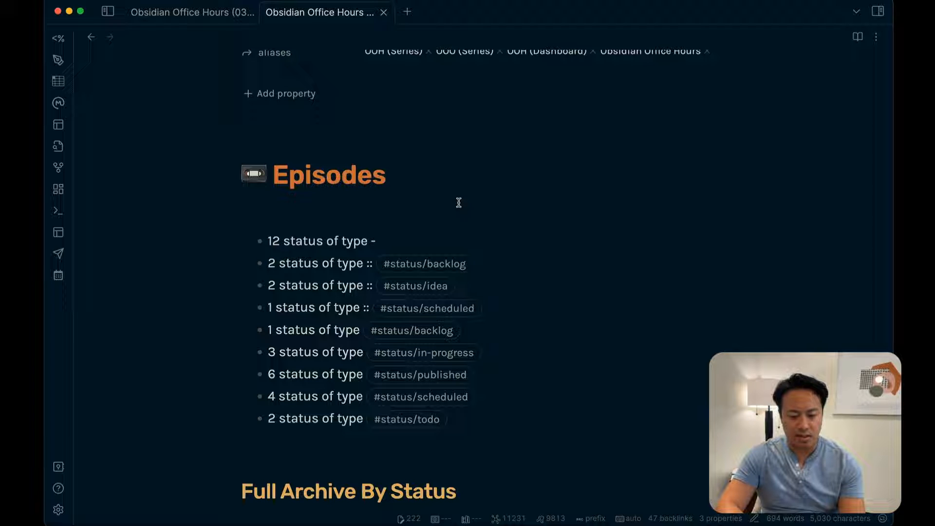
scroll(459, 203, "down", 3)
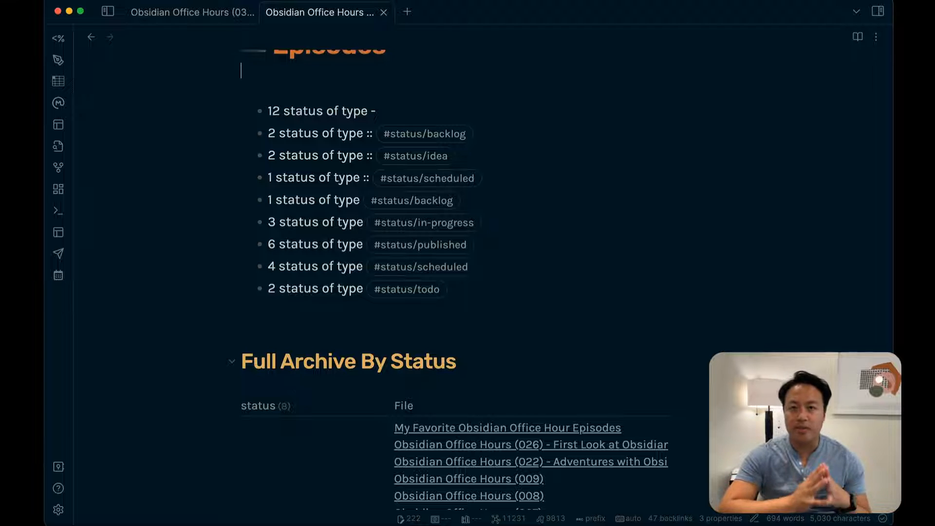
scroll(459, 263, "up", 2)
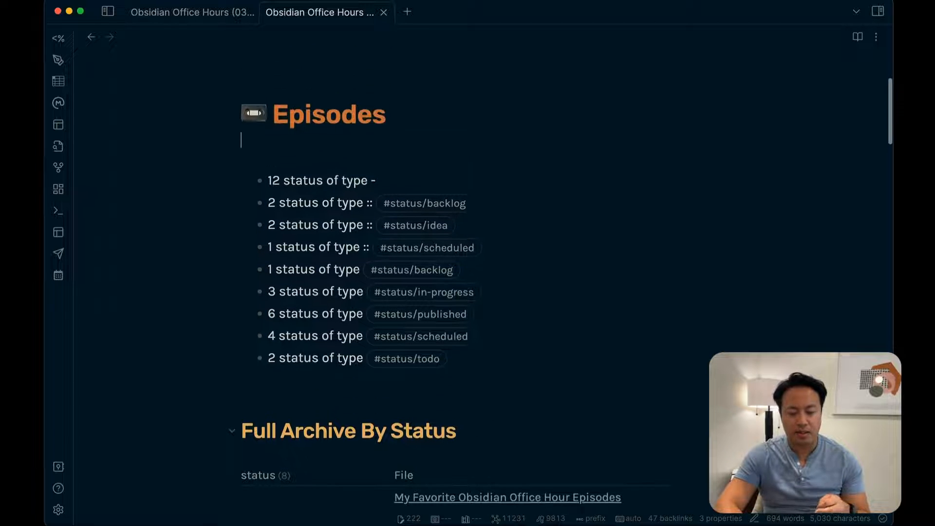
Insert two blank lines between the Episodes heading and the list query.
key("BackSpace")
key("Return")
key("Return")
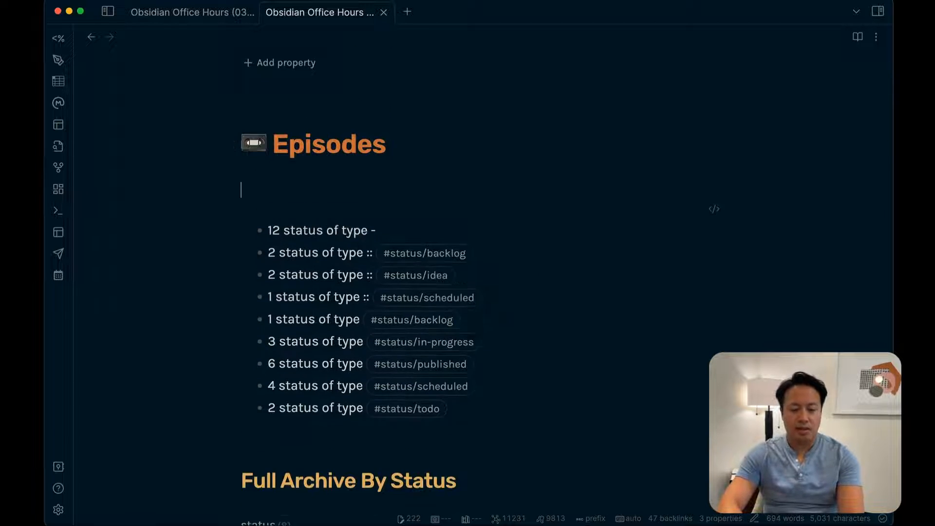
key("Return")
key("Up")
Create a new note titled Writing Session on 2023-09-01.
key("super+o")
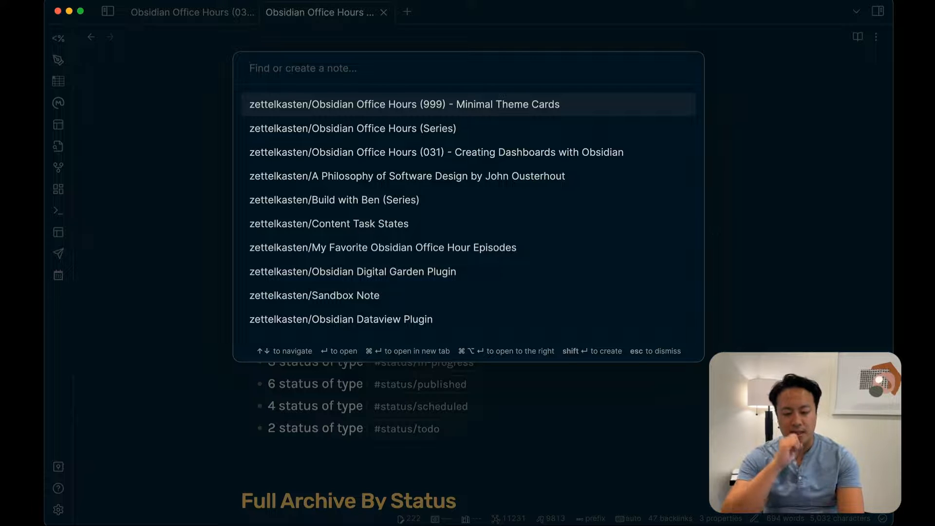
type("Writing Session on 9")
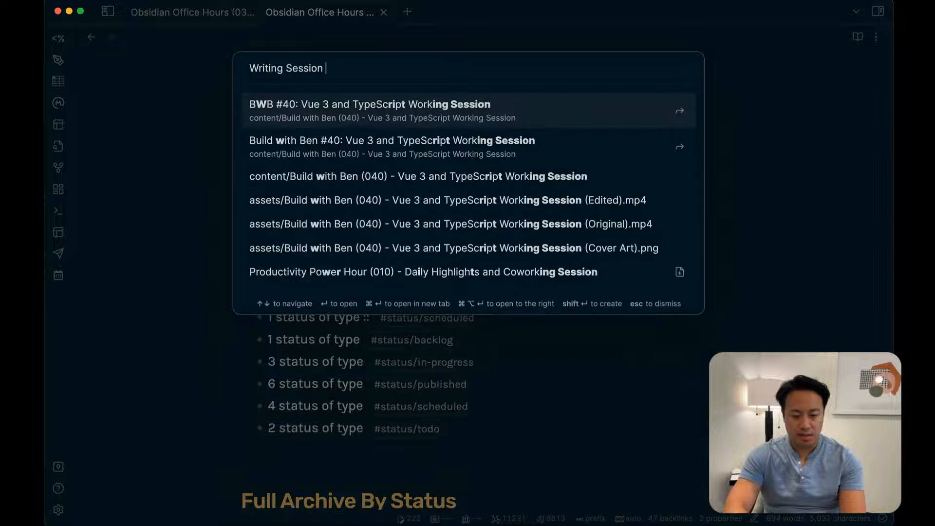
key("BackSpace")
type("2023-09-01")
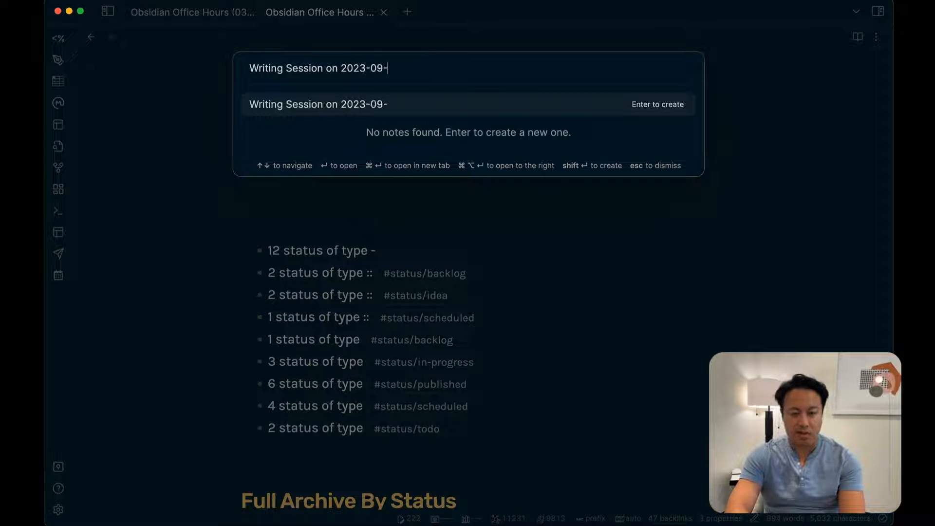
key("Return")
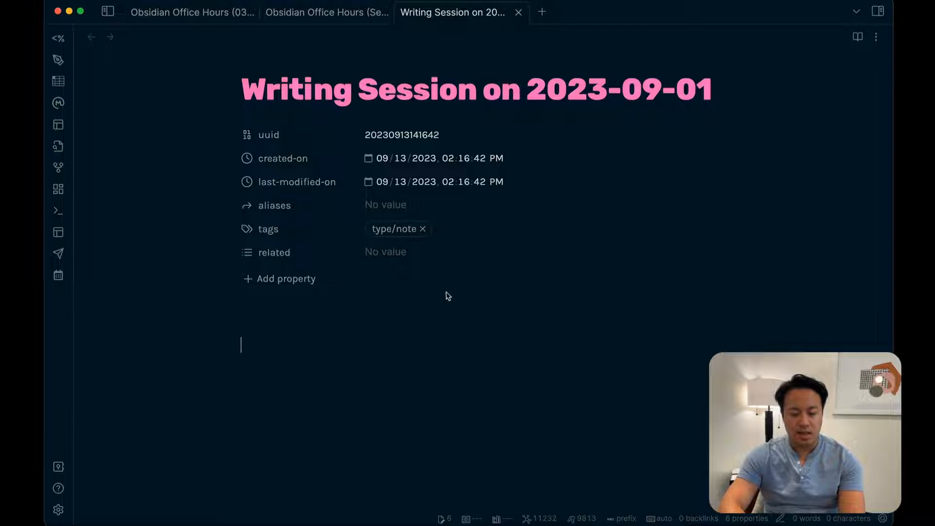
Add an occured-on property to the writing session note and link it to the daily note 2023-09-01.
left_click(305, 278)
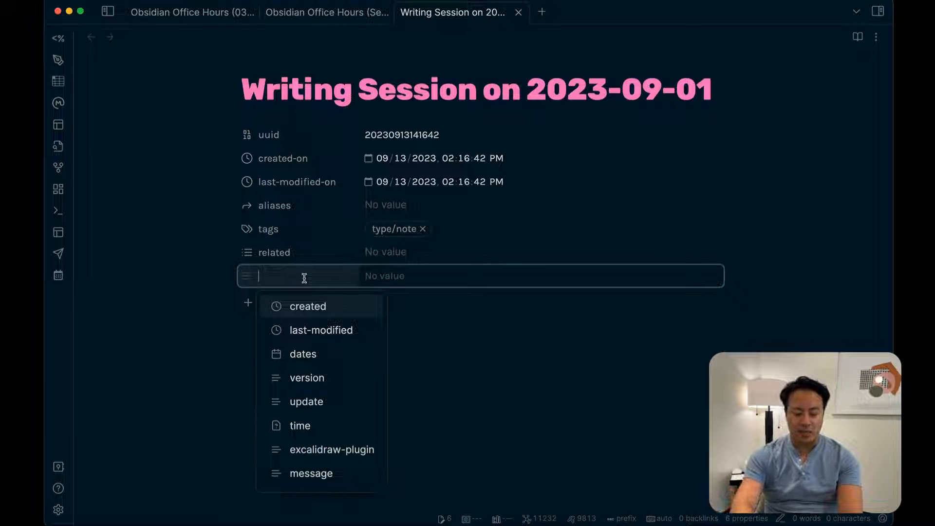
type("occured-on")
key("Return")
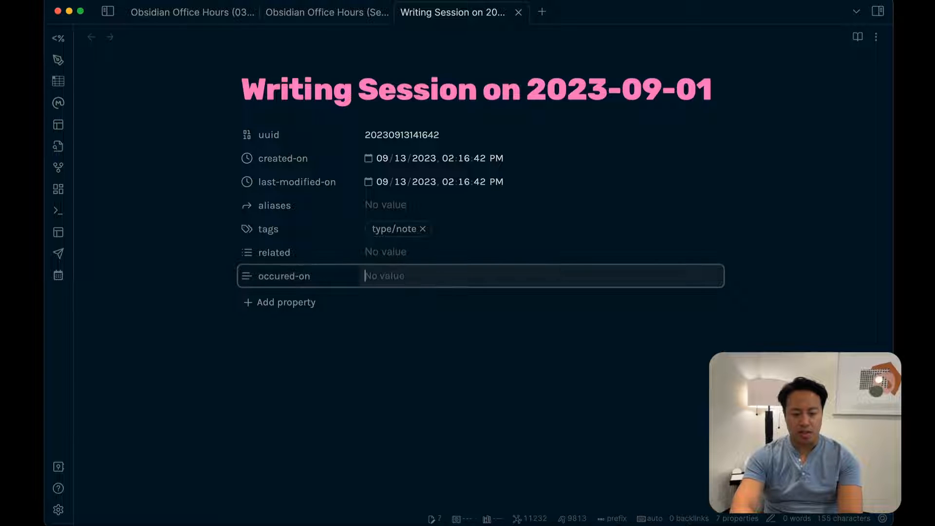
type("[[2023-09")
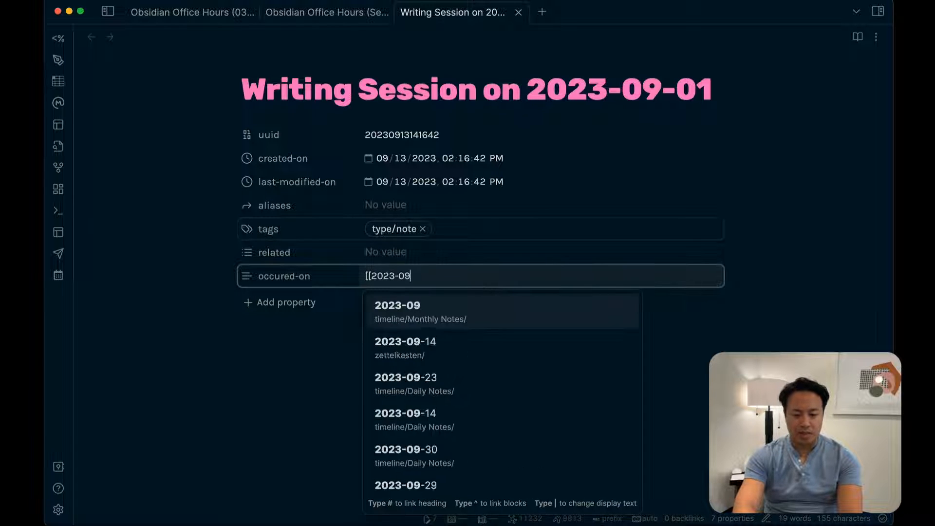
type("-01")
key("Return")
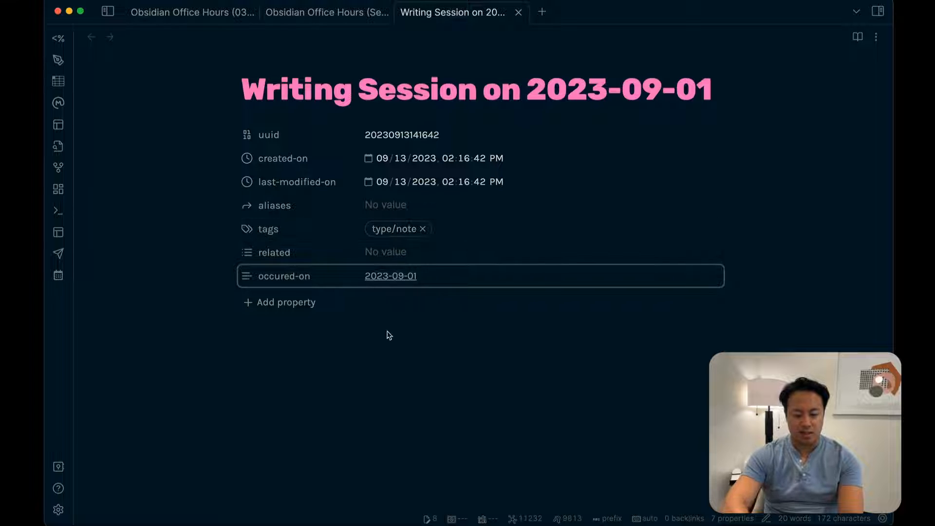
left_click(434, 397)
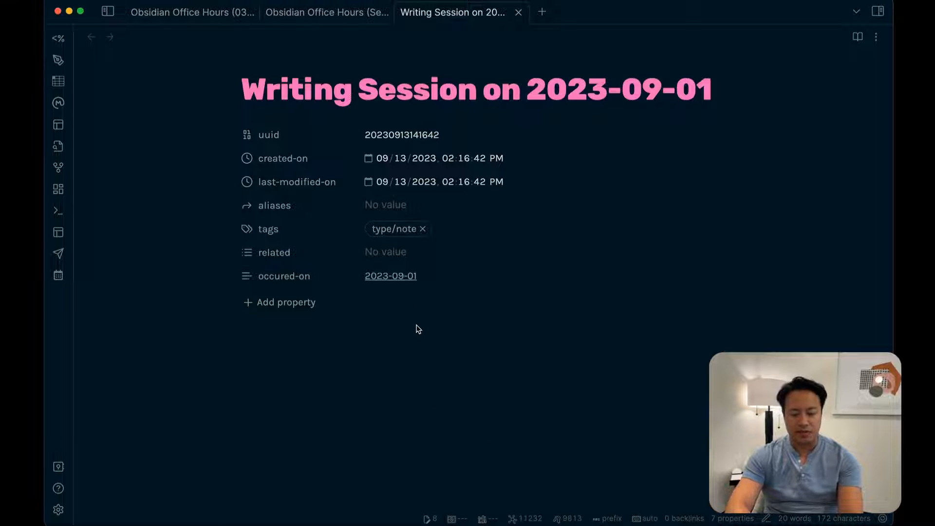
Create a new note titled Writing Session on 2023-08-01.
key("super+o")
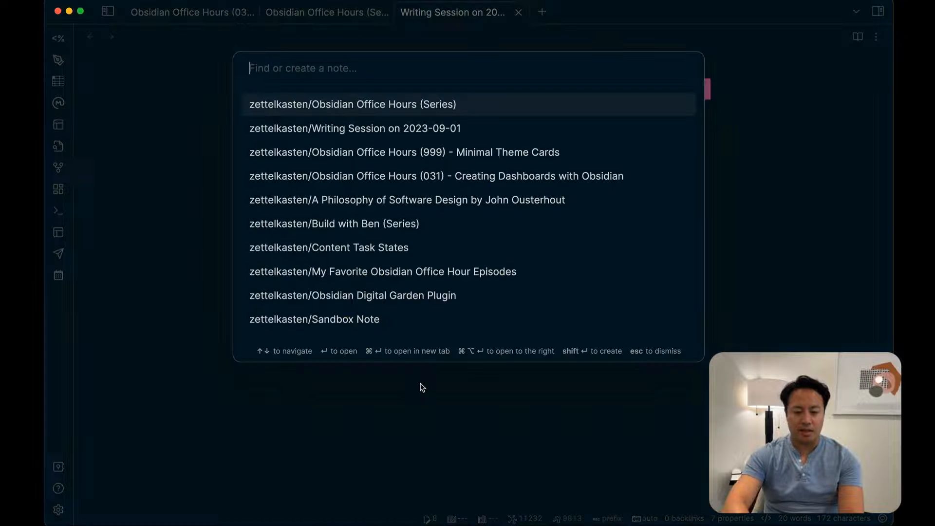
type("Writing Session on 2023-08-01")
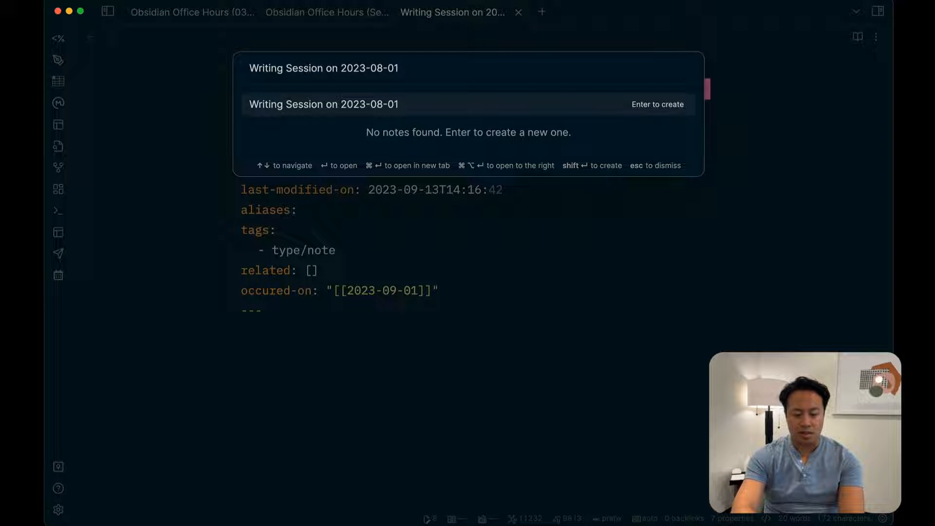
key("Return")
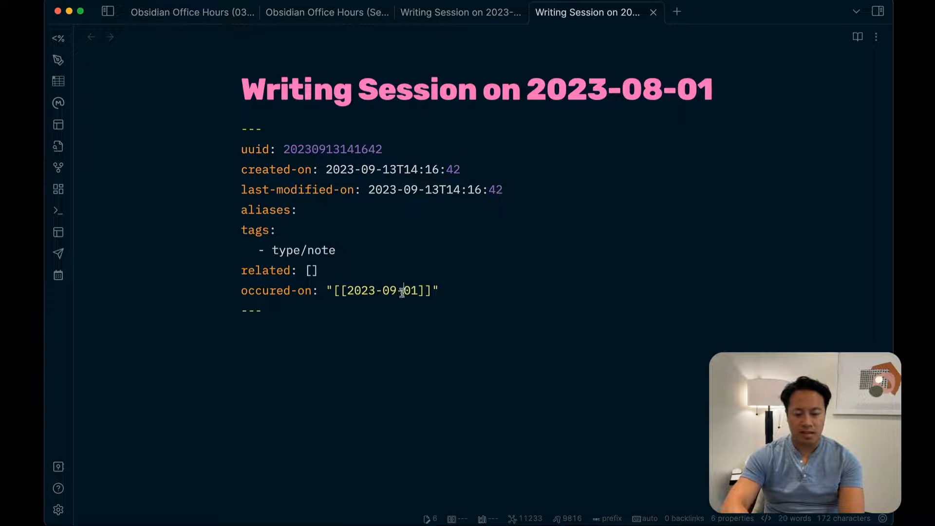
Change the occured-on link of the new note to 2023-08-01 and show its properties rendered.
key("Left")
key("BackSpace")
type("8")
left_click(453, 339)
key("super+shift+e")
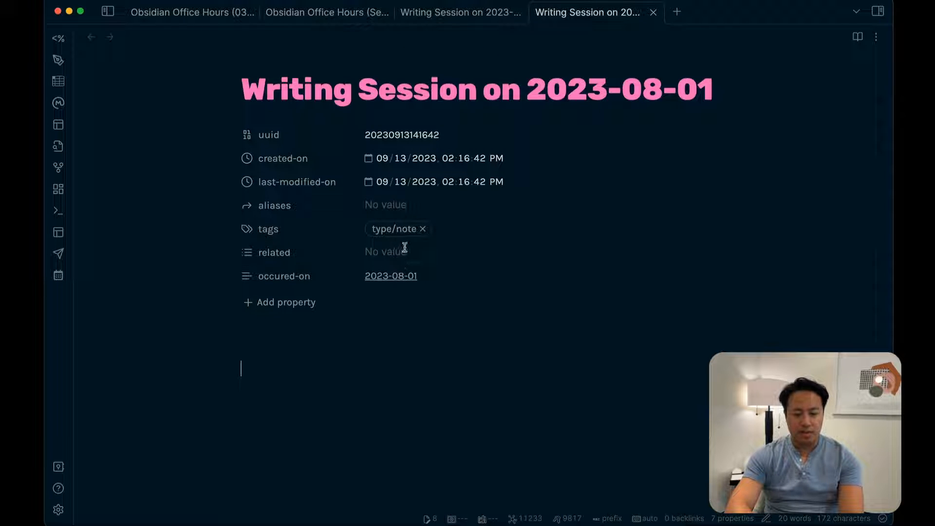
Add a link to Writing Sessions in the related property of the 2023-08-01 writing session note.
left_click(405, 250)
type("[[Writin")
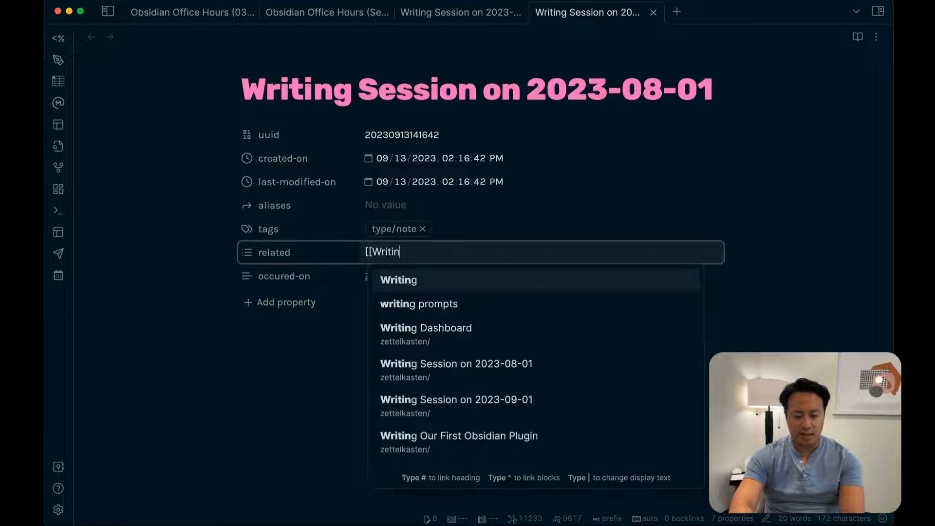
type("g Sessions")
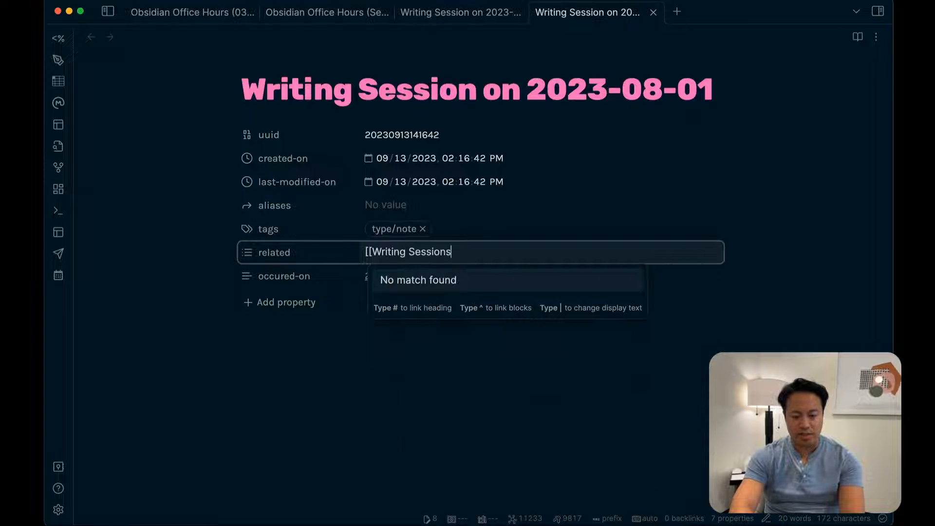
type("]]")
key("Return")
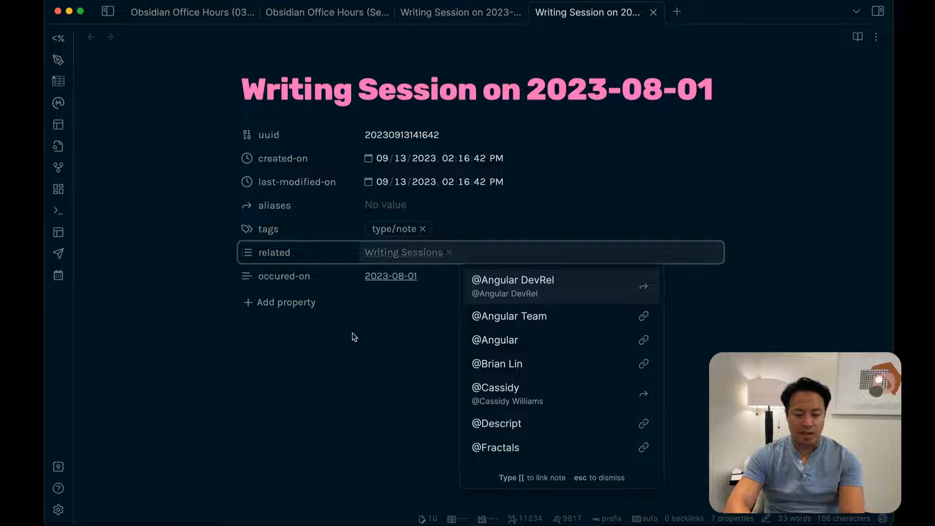
Link the 2023-09-01 writing session note to Writing Sessions through its related property.
left_click(460, 15)
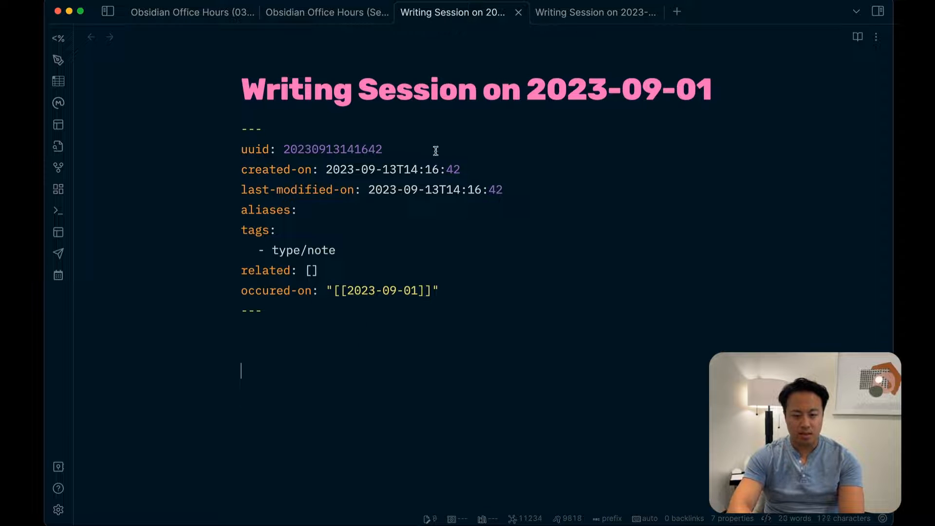
key("super+shift+e")
left_click(402, 250)
type("[[writing ses")
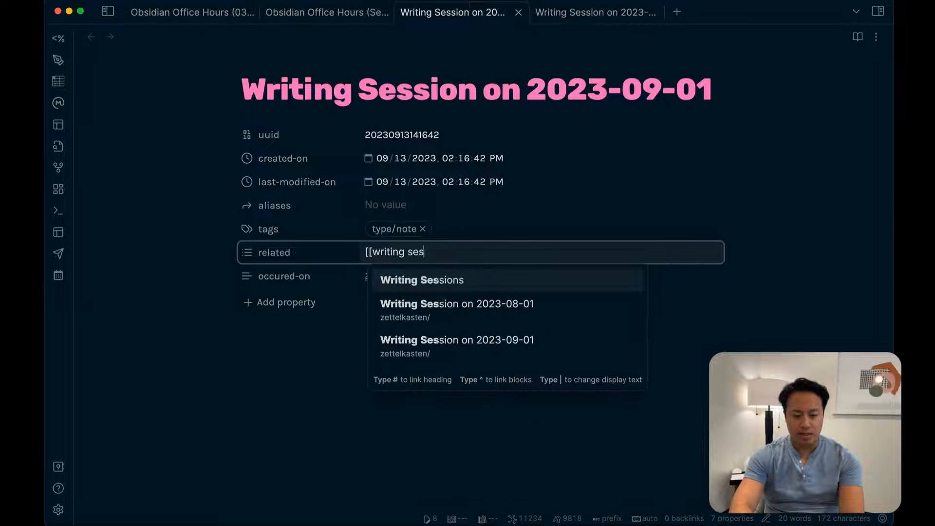
key("Return")
left_click(374, 374)
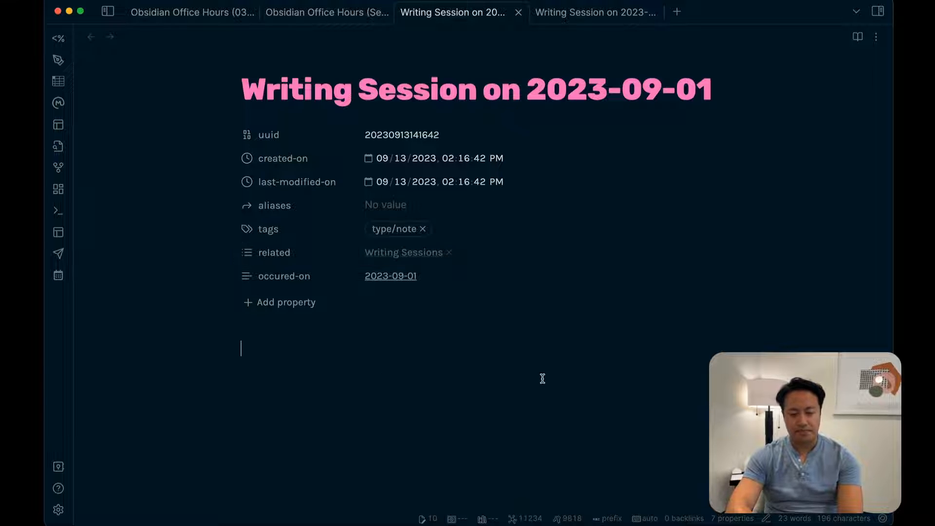
Close the 2023-09-01 note and create a new note titled Writing Session Dashboard.
key("super+w")
key("Up")
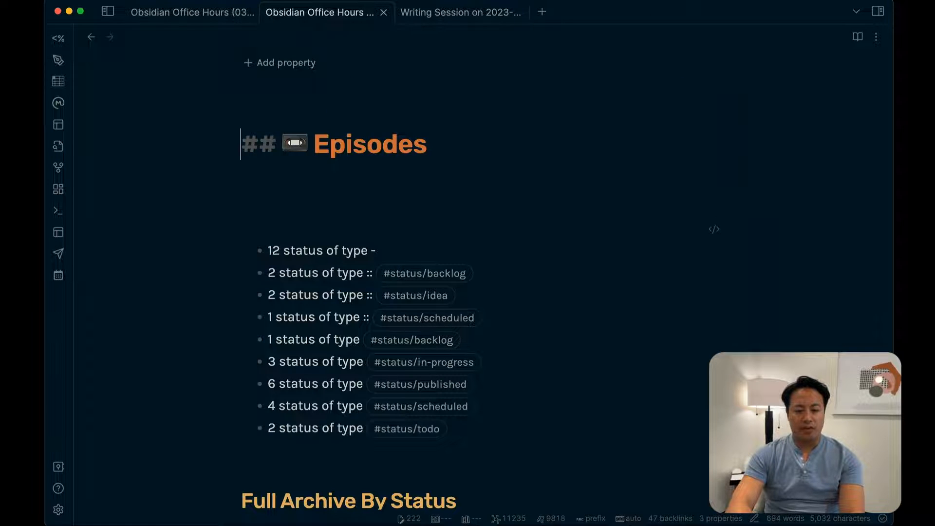
key("super+o")
type("Writing Dash")
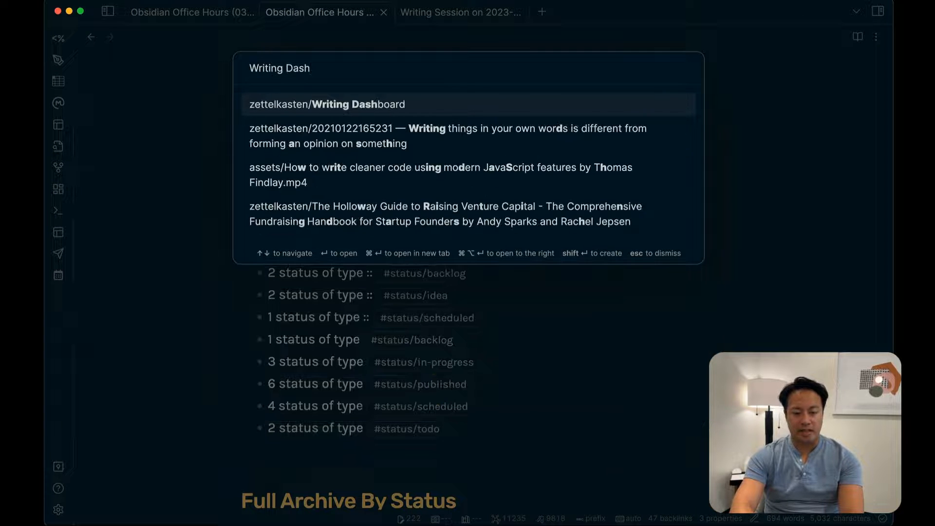
key("BackSpace")
key("BackSpace")
key("BackSpace")
key("BackSpace")
type("Session Dashboard")
key("Return")
Start a dataview code block containing a TABLE query in the dashboard note.
type("```dataview")
key("Return")
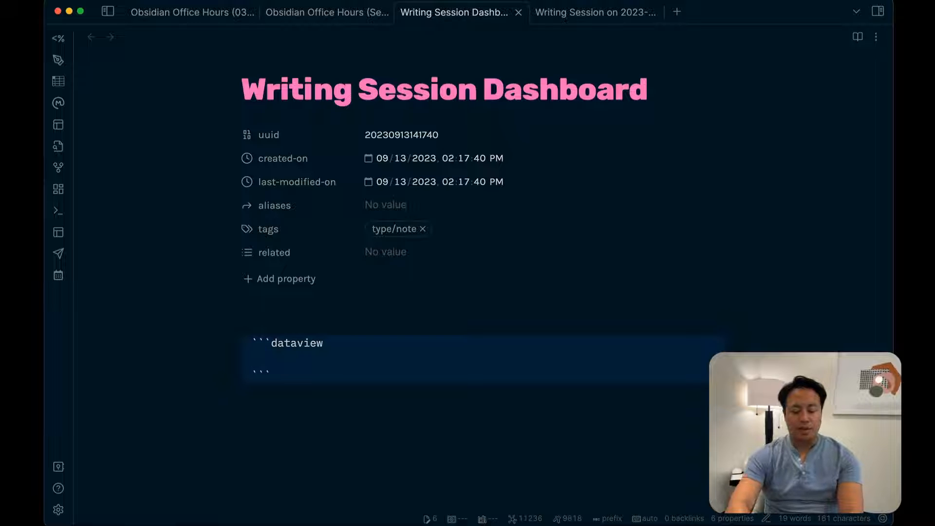
type("LI")
key("BackSpace")
key("BackSpace")
type("TABLE")
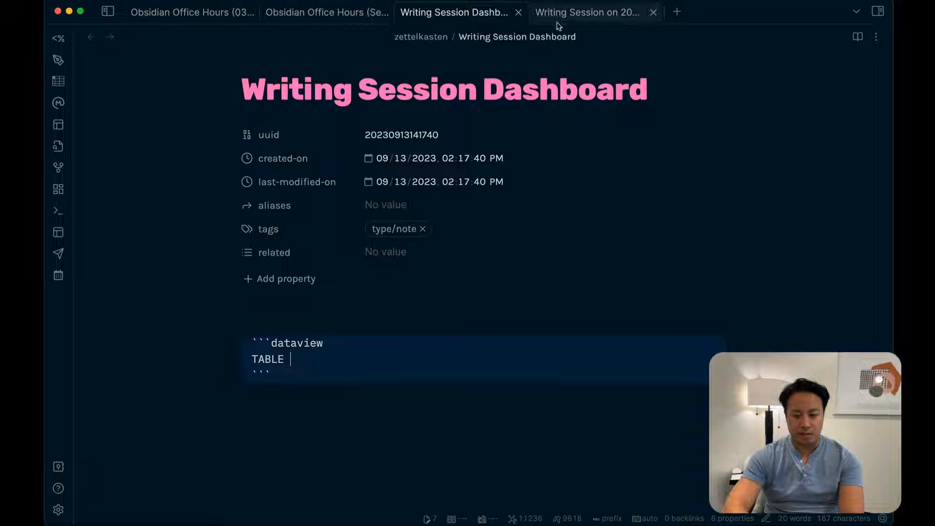
Add the occured-on column to the TABLE query and begin a FROM clause on the following line.
left_click(575, 22)
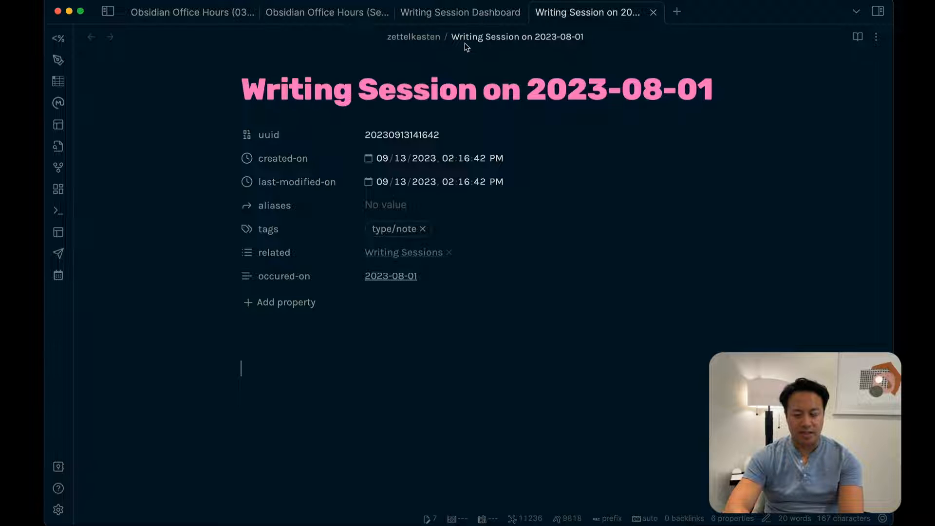
key("ctrl+shift+Tab")
left_click(393, 306)
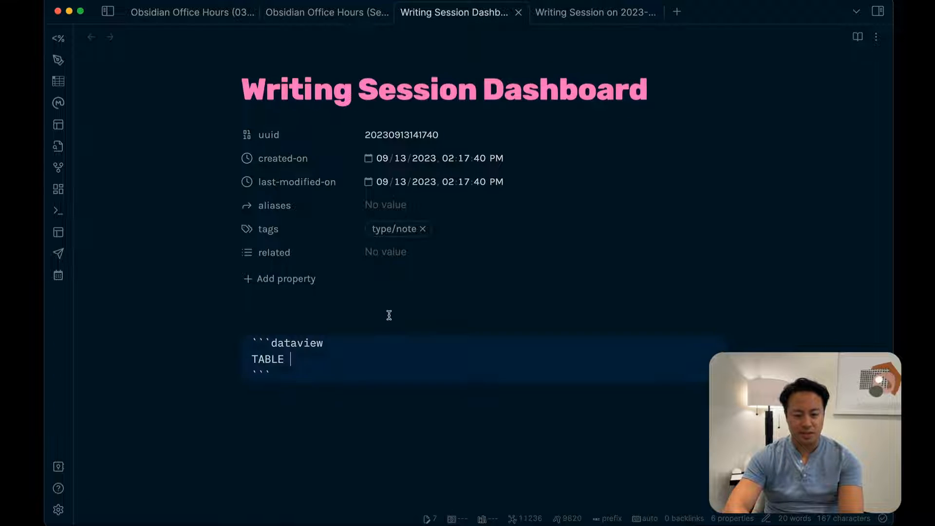
key("Return")
key("Up")
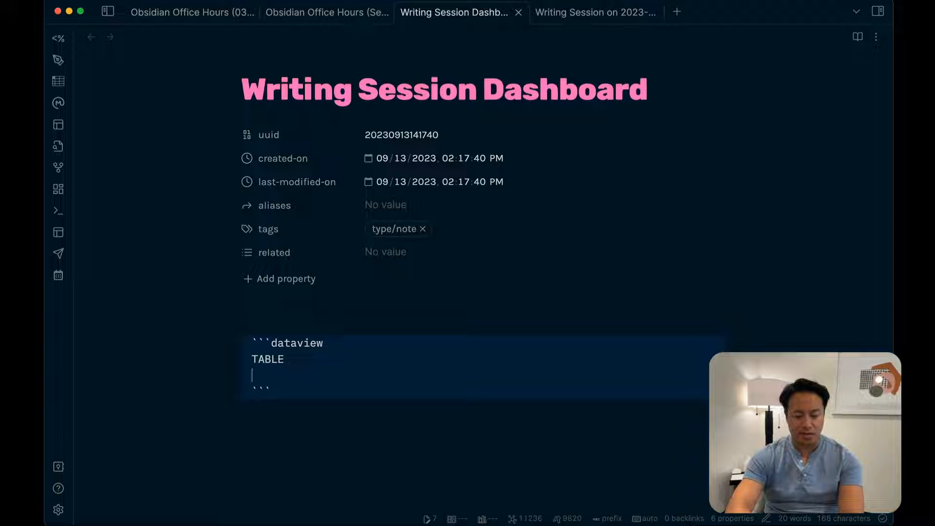
type("occure-dot")
key("BackSpace")
key("BackSpace")
key("BackSpace")
type("-on")
key("Return")
type("FROM")
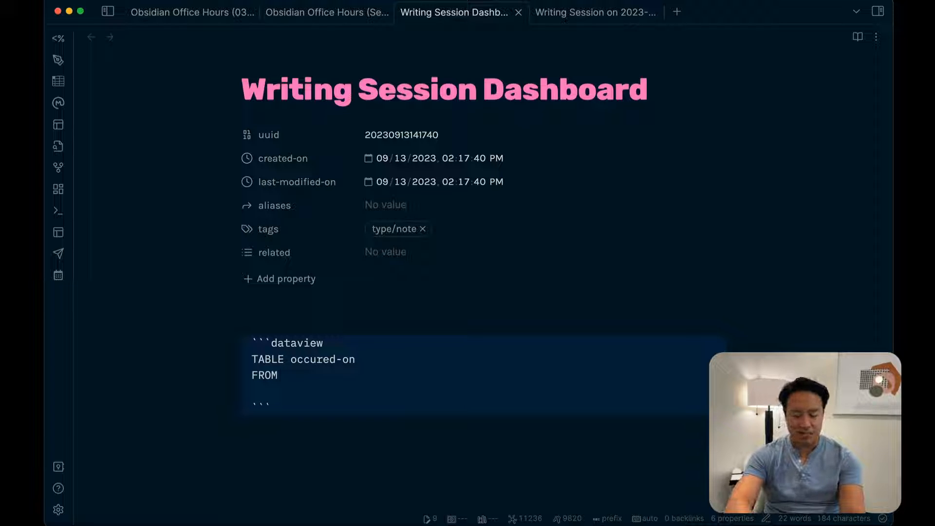
Set the query source to [[Writing Sessions]], remove the blank lines below it and render the table.
type(" #")
key("BackSpace")
type("[[writing sess")
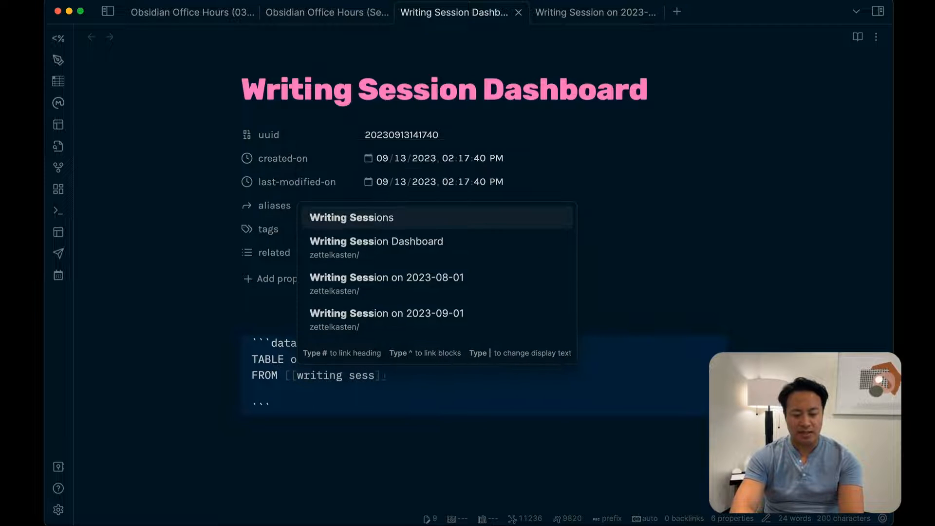
key("Return")
key("Return")
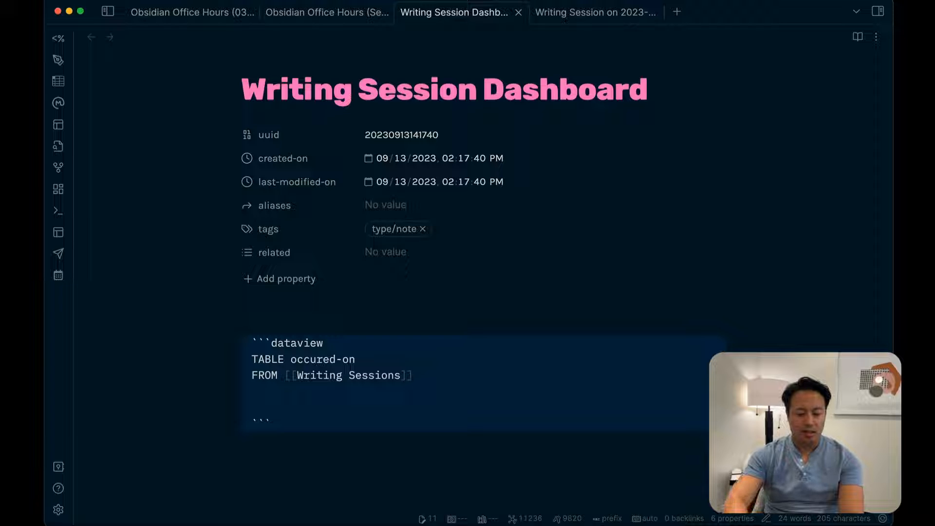
key("BackSpace")
key("BackSpace")
key("Down")
key("Down")
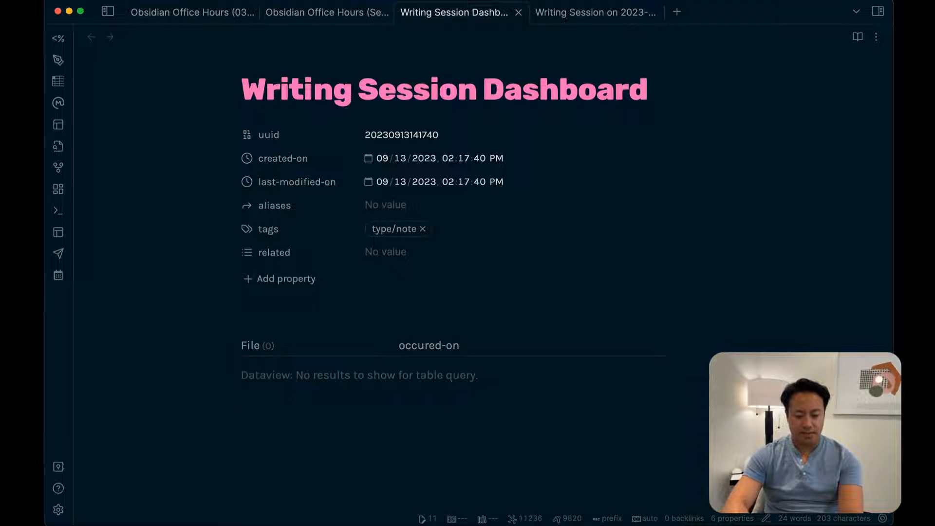
Replace TABLE occured-on with LIST in the dashboard query and render it.
key("Up")
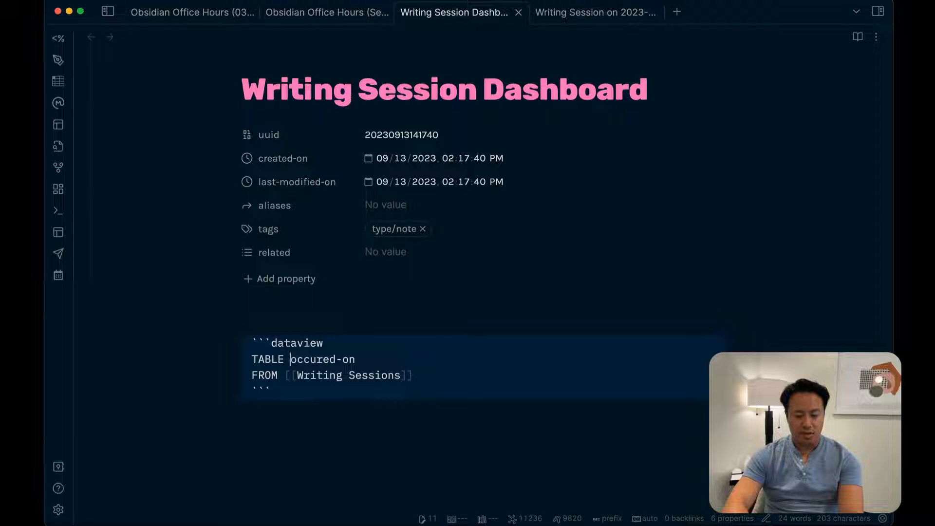
key("shift+super+Left")
type("Li")
key("BackSpace")
type("IST")
key("Up")
key("Up")
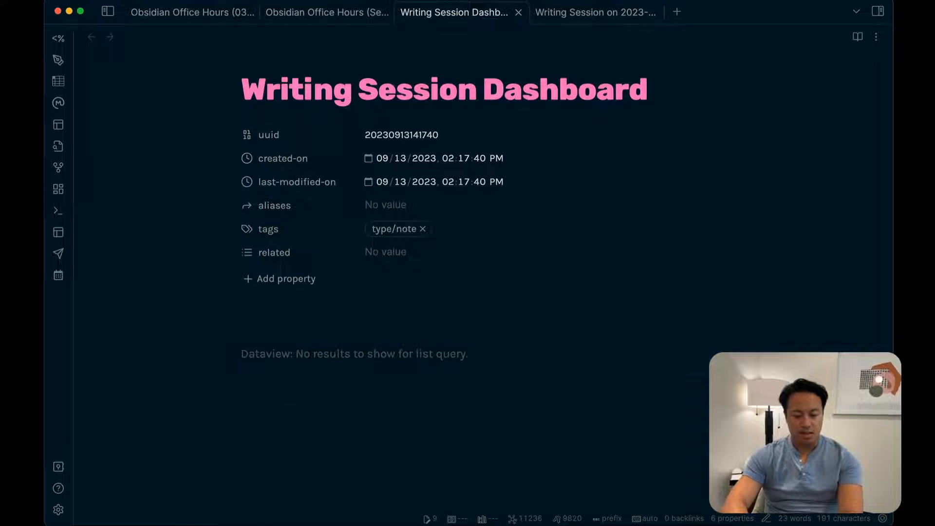
Check the related link in the 2023-08-01 note, and add LIMIT 10 after LIST in the dashboard query.
key("Down")
key("Down")
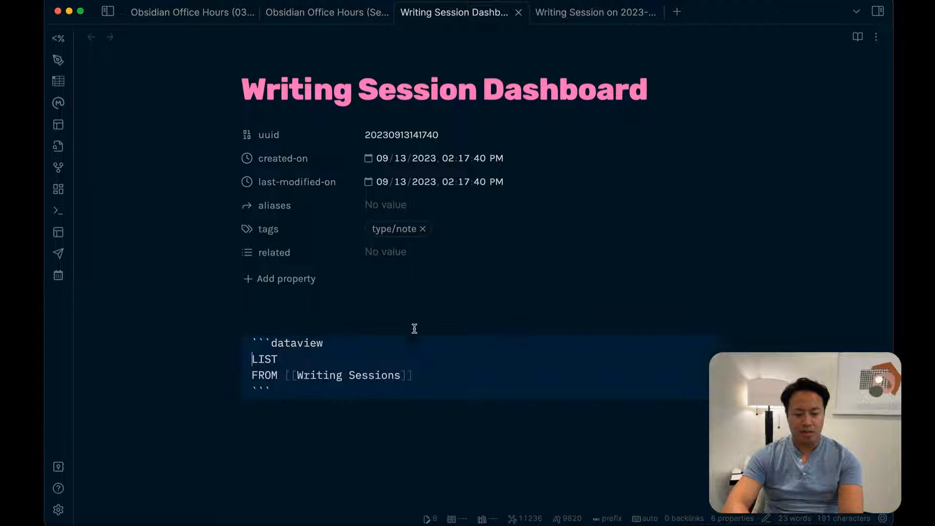
key("ctrl+Tab")
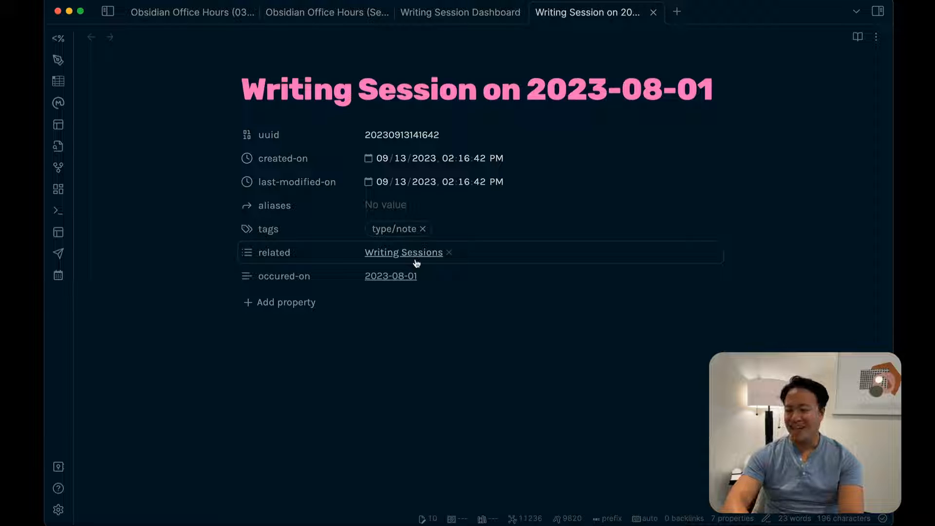
left_click(472, 15)
type("Li")
key("BackSpace")
key("BackSpace")
key("BackSpace")
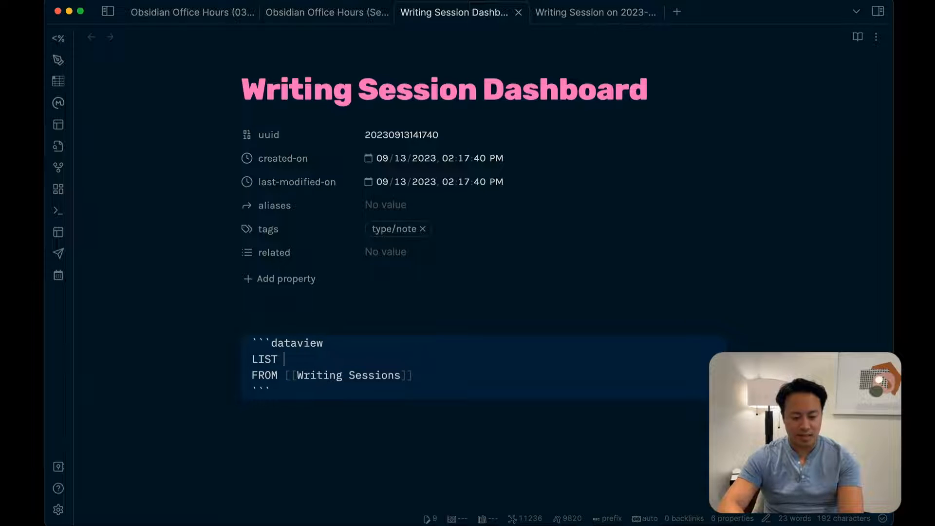
type("LIMIT 10")
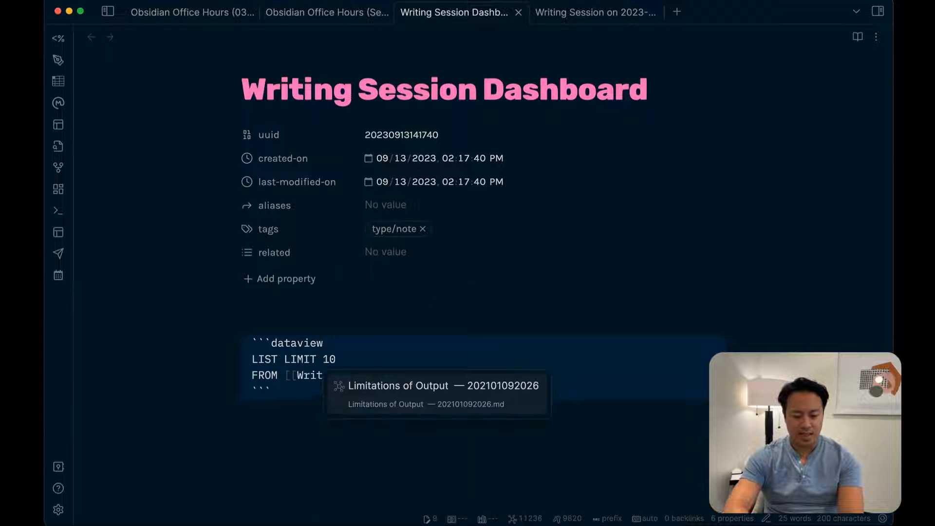
key("Escape")
key("Up")
key("Up")
left_click(253, 359)
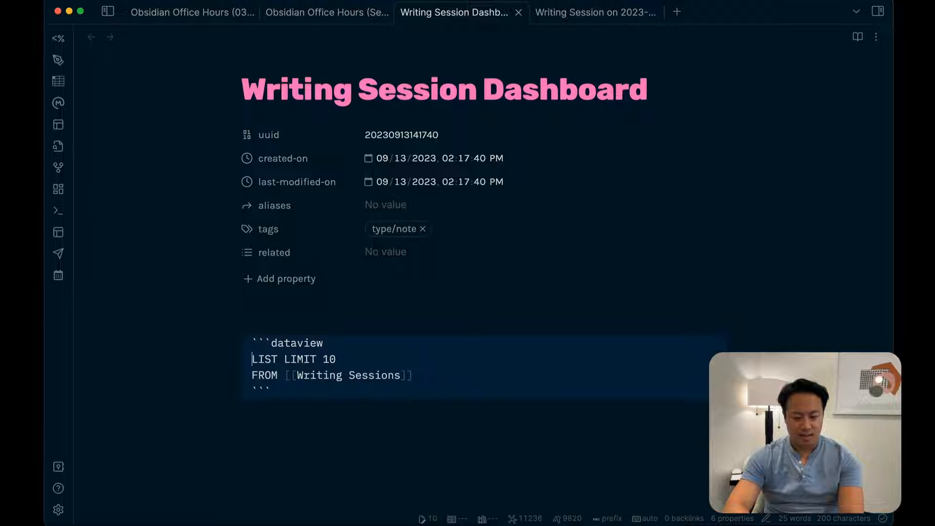
Move LIMIT 10 onto its own line below the FROM clause.
key("super+shift+Right")
key("super+c")
key("BackSpace")
key("Down")
type("\\")
key("super+v")
key("super+z")
key("BackSpace")
key("Return")
key("super+v")
key("Escape")
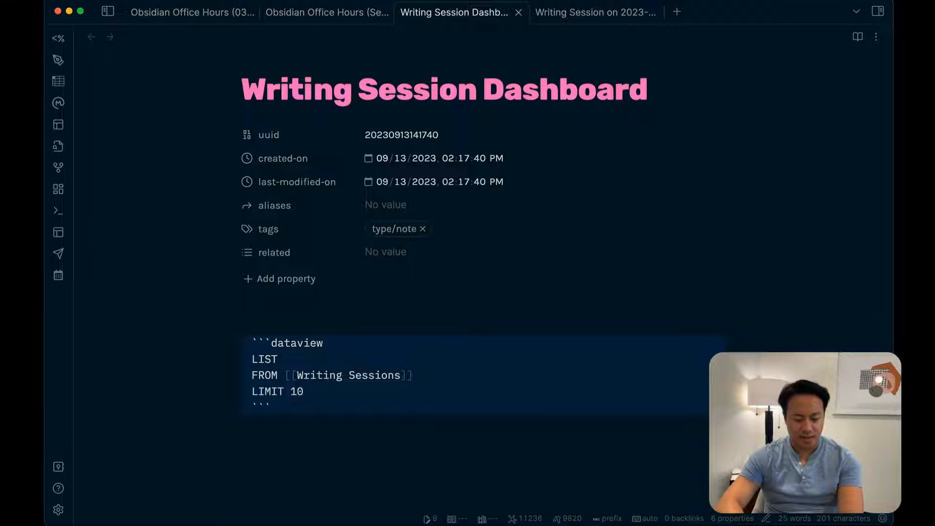
key("Up")
key("Down")
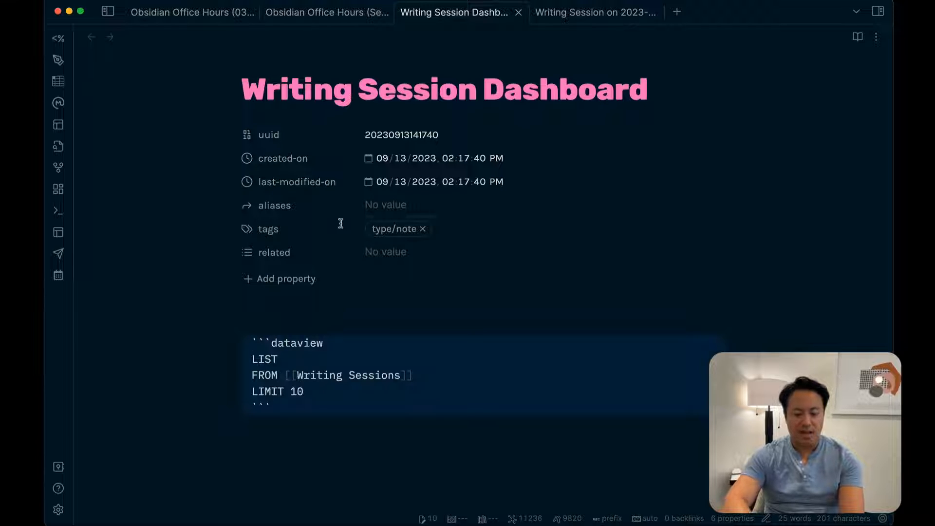
Create the Writing Sessions note by following the related link in the 2023-08-01 note, close it and render the dashboard list.
left_click(588, 11)
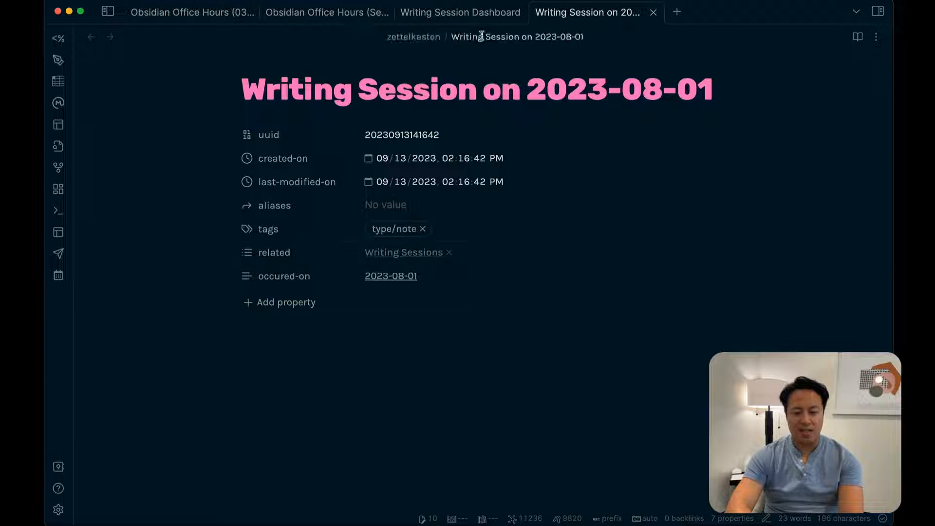
left_click(427, 258)
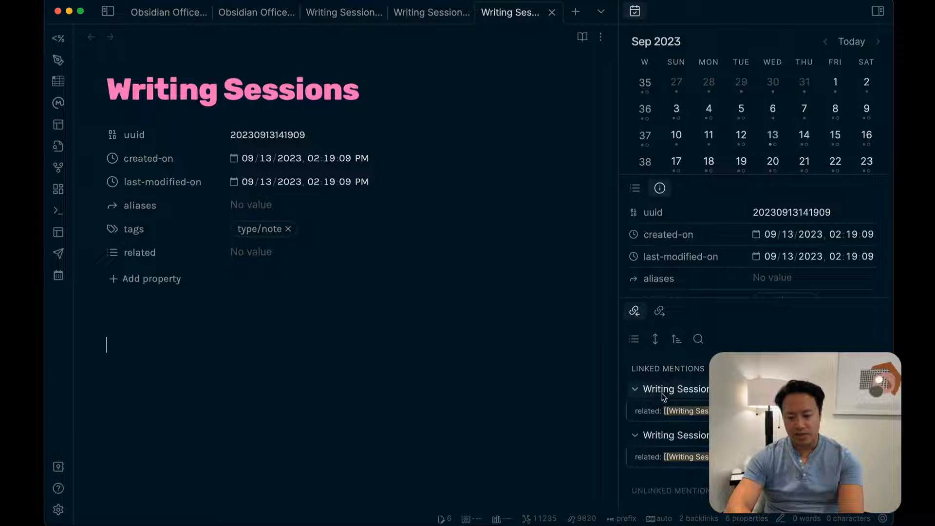
key("super+w")
key("ctrl+shift+Tab")
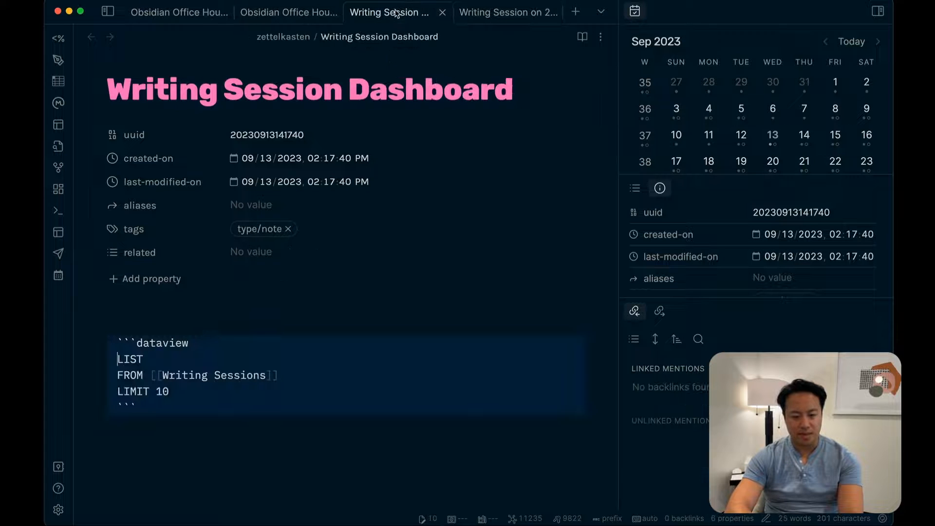
key("Up")
key("Up")
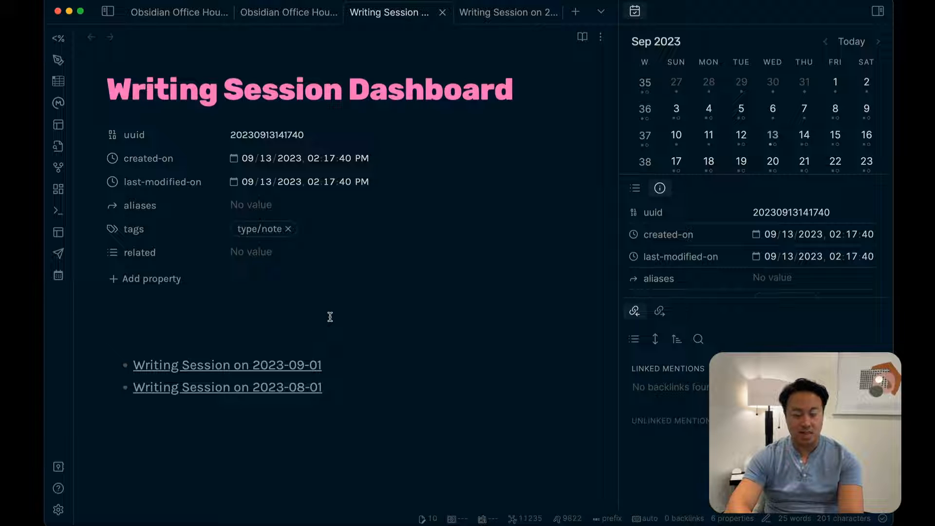
key("Down")
key("super+p")
type("writing")
key("Escape")
Open the Writing Sessions note, delete it, and show the query of the Writing Session Dashboard.
key("super+o")
type("writing ses")
key("super+Return")
key("super+p")
type("delete")
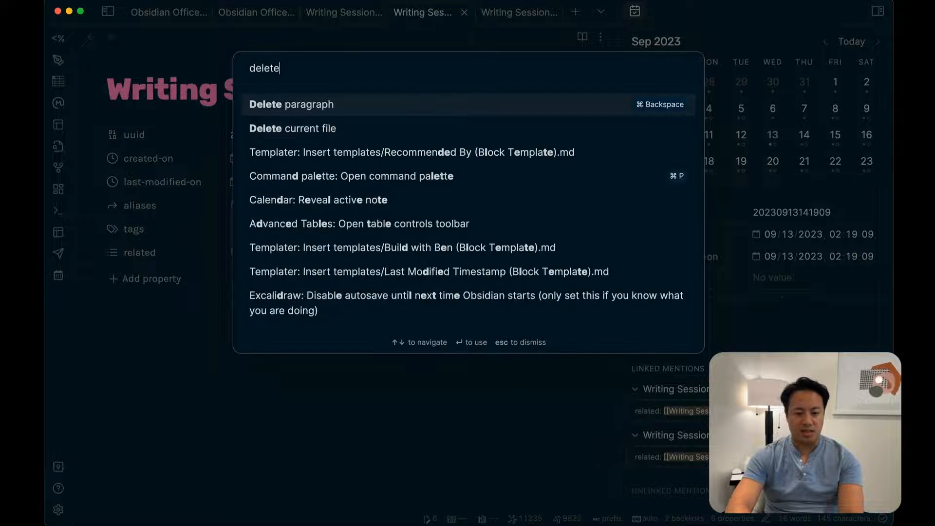
key("Down")
key("Return")
left_click(324, 326)
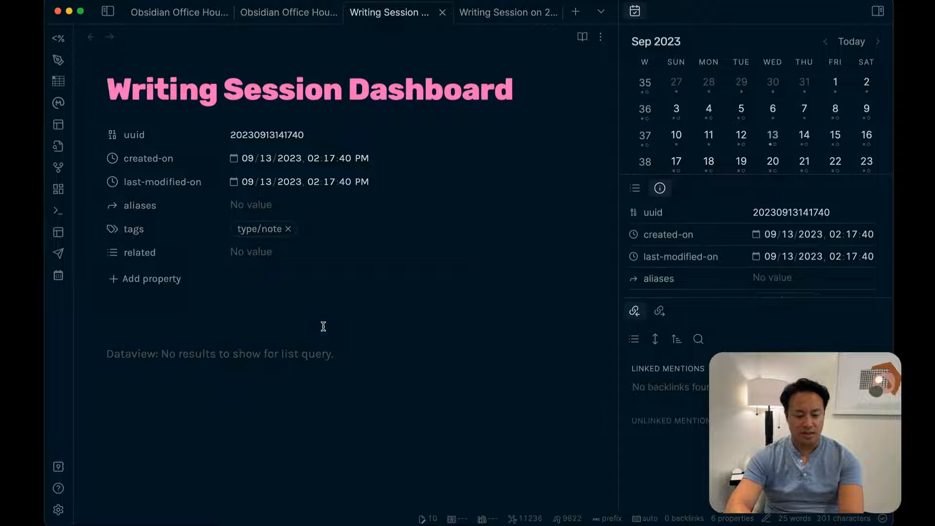
key("Down")
key("Down")
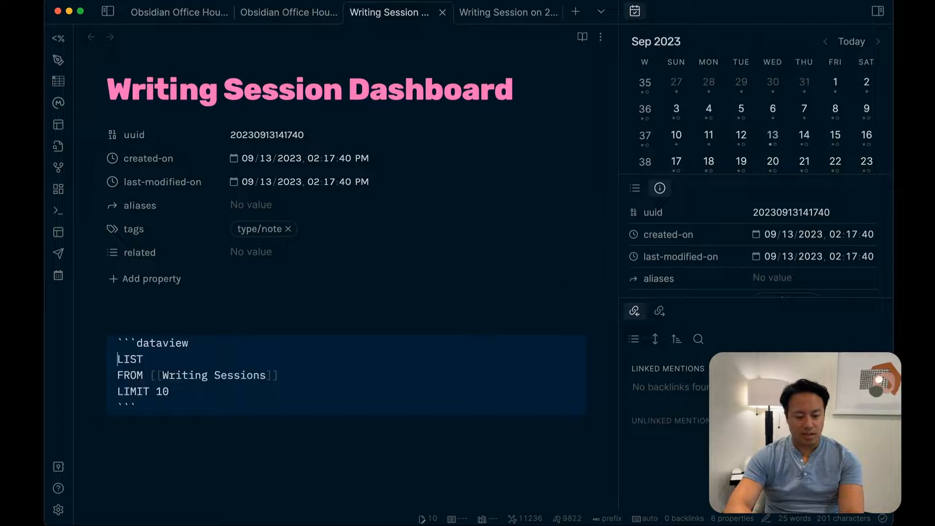
Check the Writing Sessions related link in the 2023-08-01 note and close that note.
left_click(506, 12)
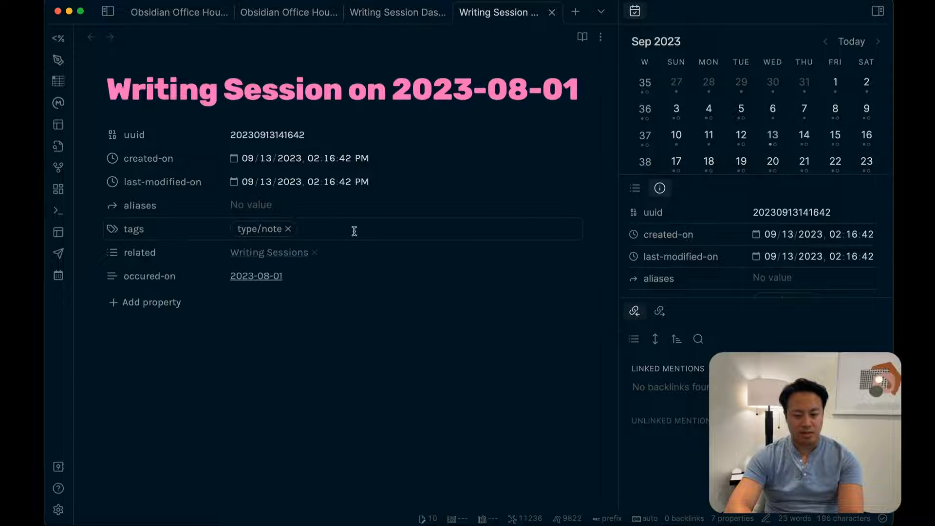
left_click(294, 258)
key("super+alt+Left")
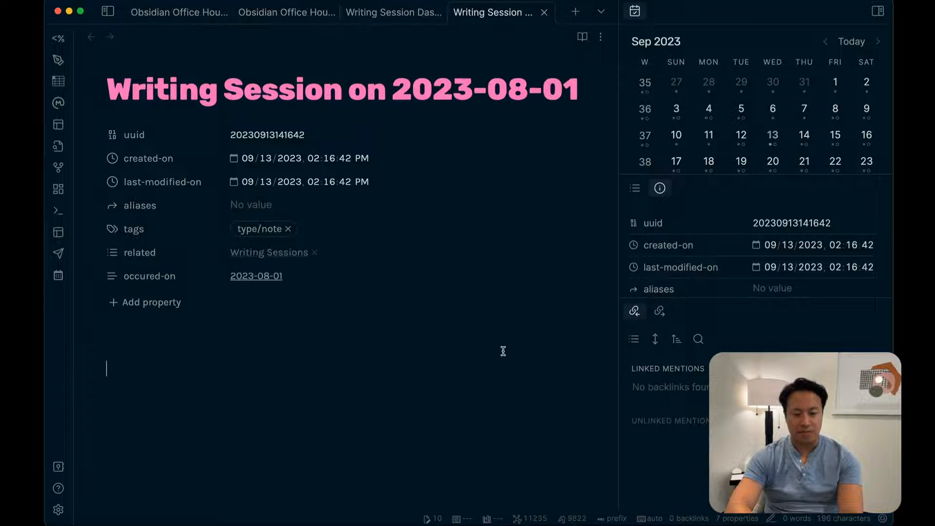
key("super+w")
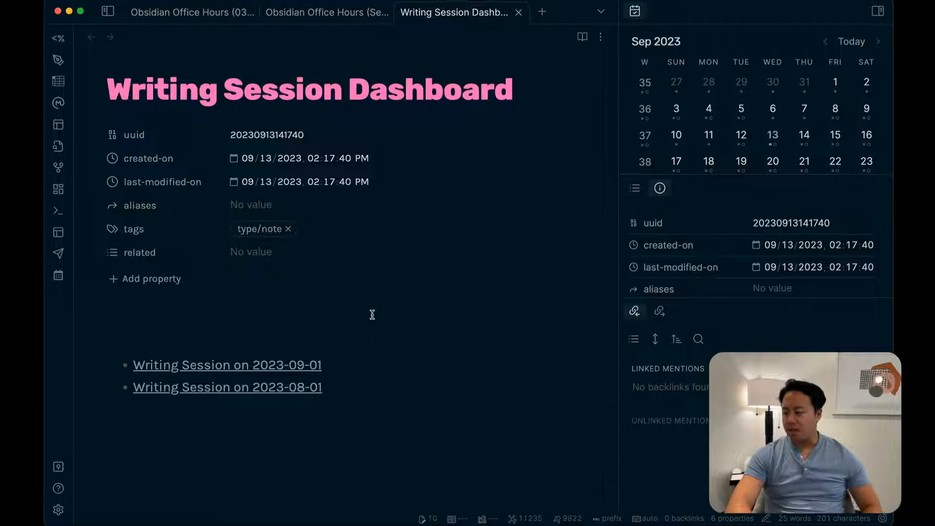
Replace LIST with TABLE occured-on in the dashboard query, render it, and hide the calendar sidebar.
key("Down")
key("Down")
key("shift+super+Right")
key("Up")
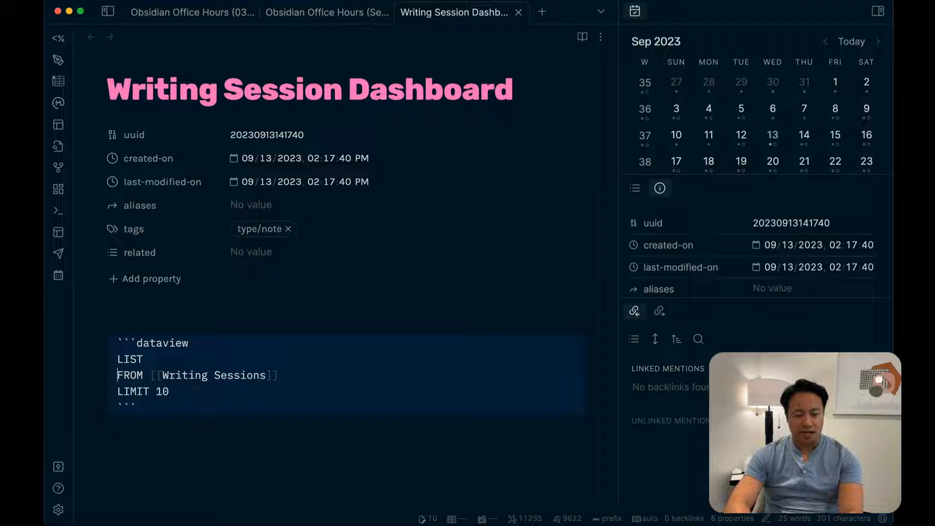
key("Down")
key("Right")
key("Right")
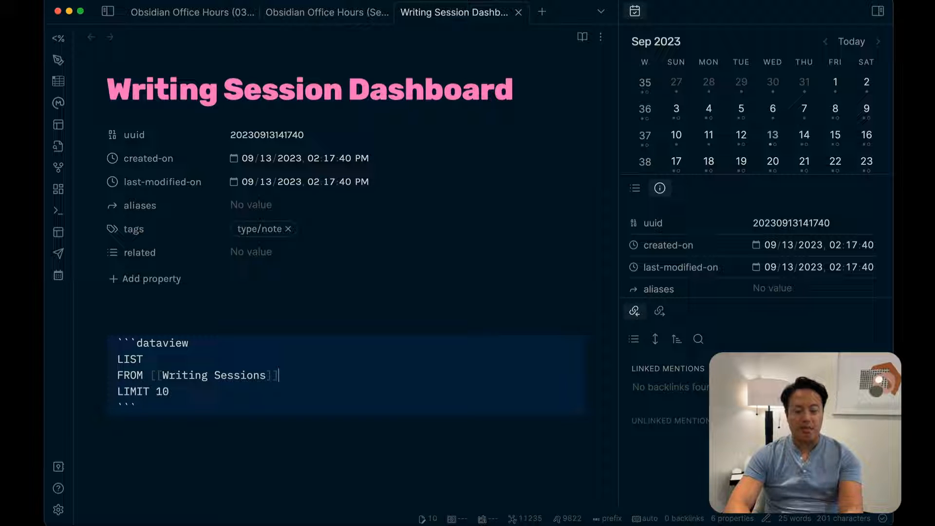
key("shift+super+Left")
type("TABLE ")
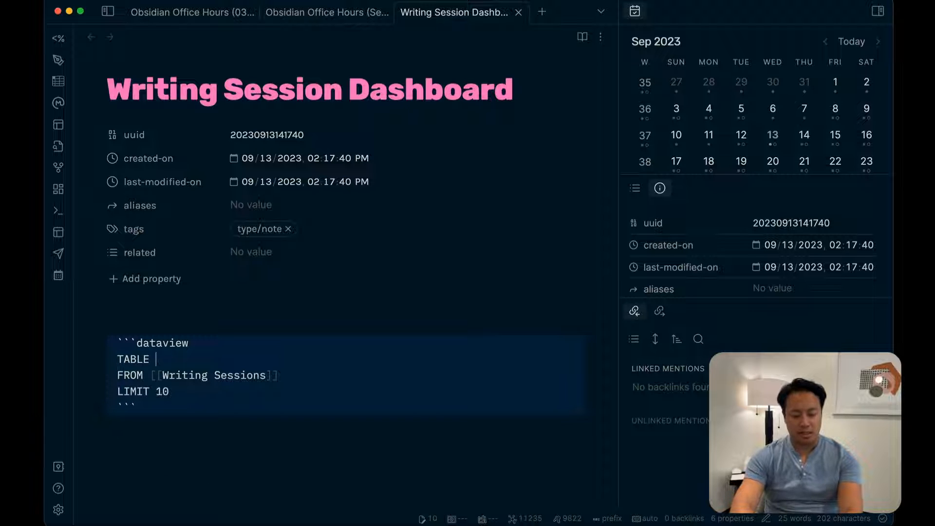
type("occured-on")
left_click(608, 322)
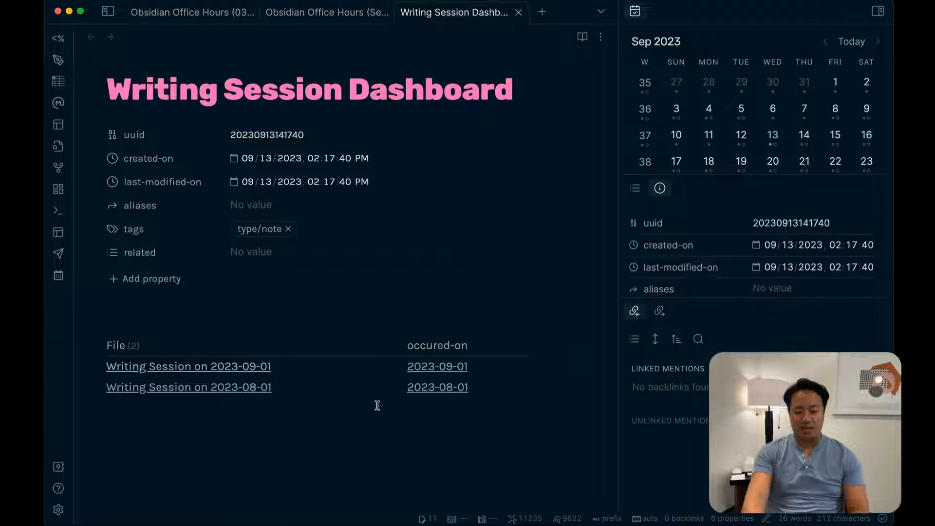
key("super+alt+b")
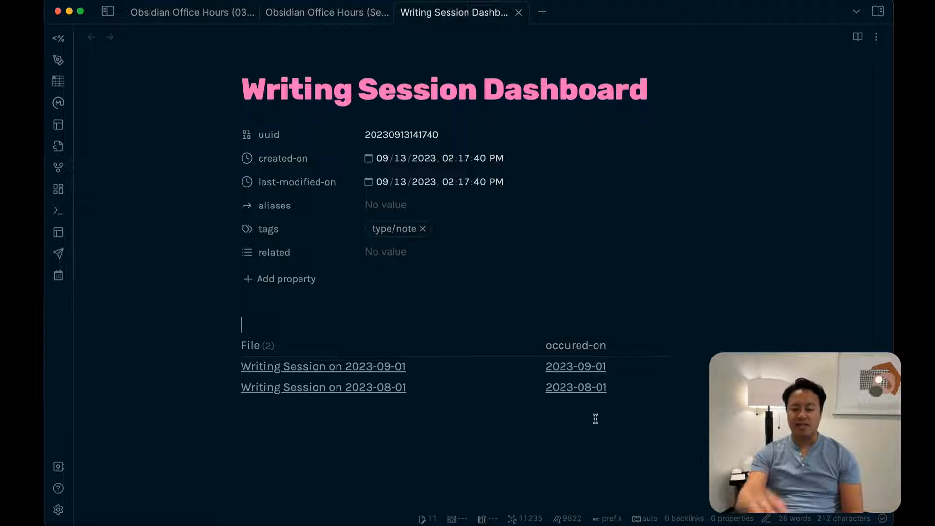
mouse_move(568, 366)
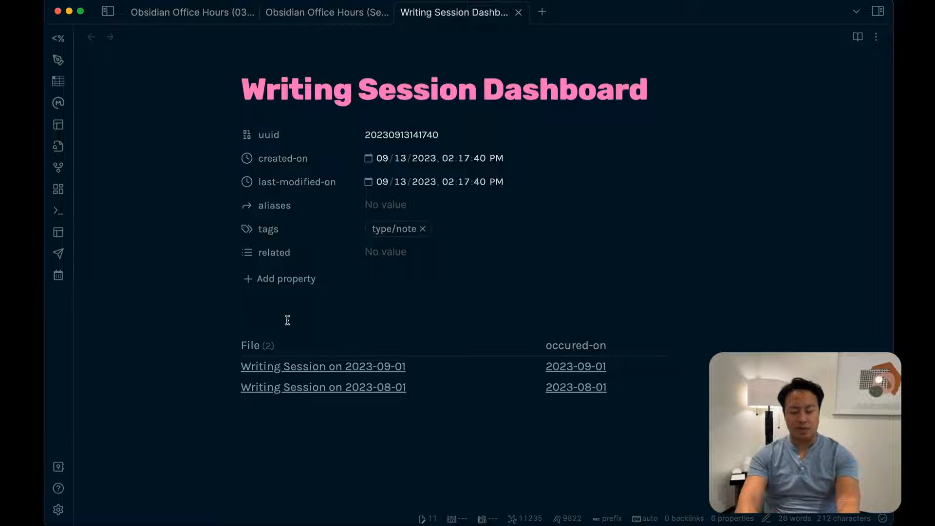
Search the clipboard history for "link" and "without id", and close it without pasting.
key("Down")
key("Down")
key("Down")
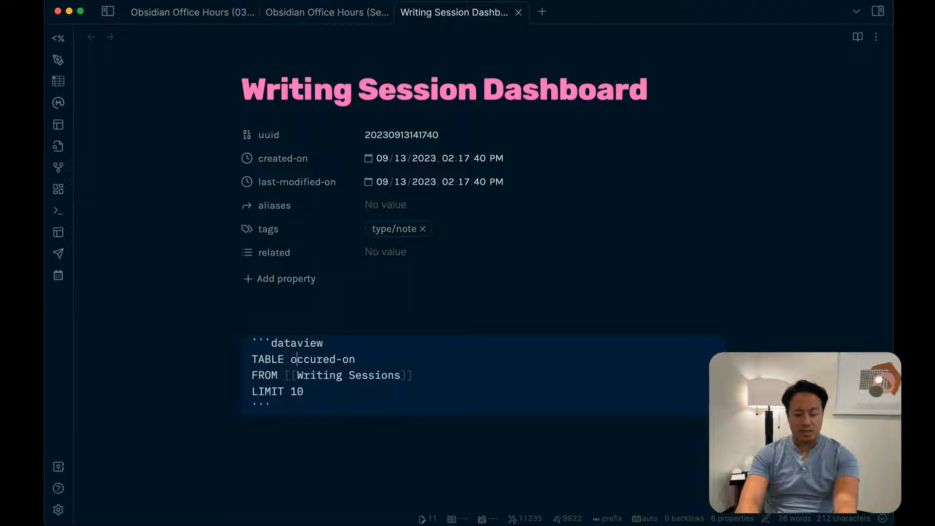
key("super+shift+v")
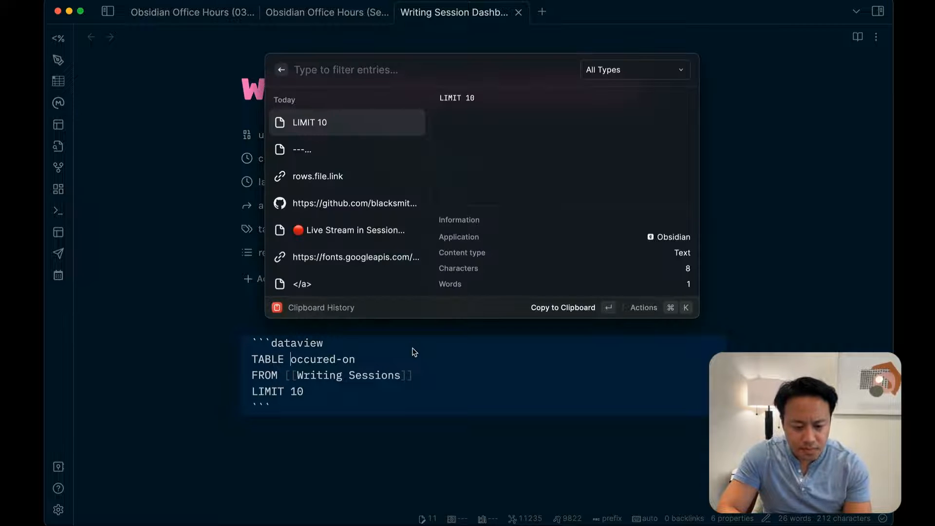
type("link")
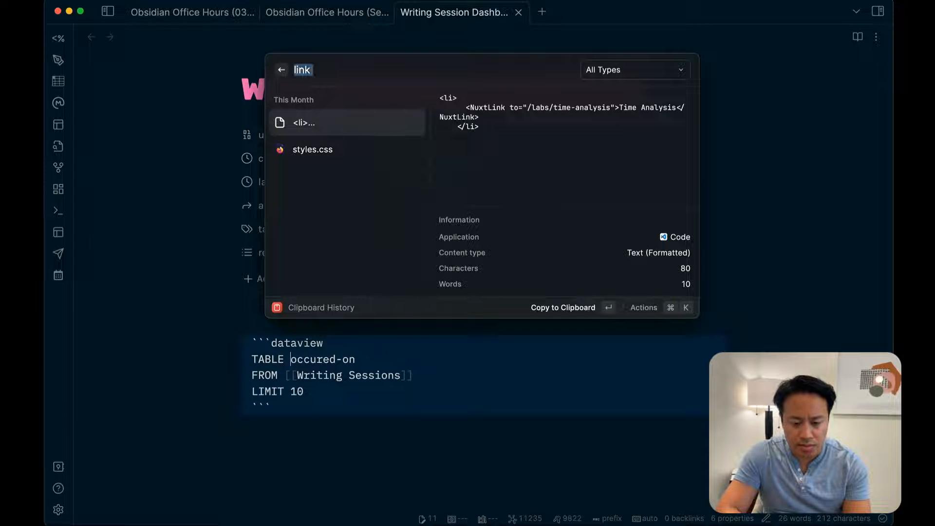
key("BackSpace")
key("BackSpace")
key("BackSpace")
key("BackSpace")
type("without id")
key("super+BackSpace")
key("Escape")
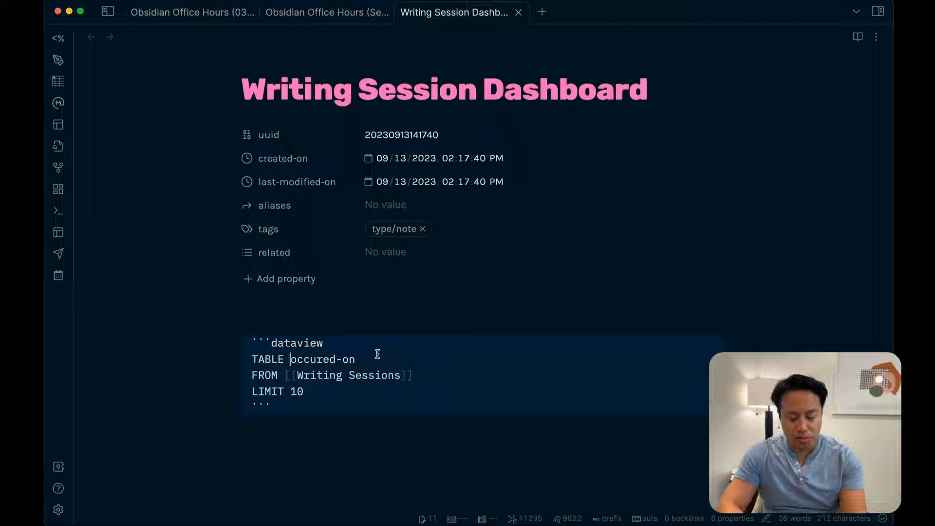
Insert WITHOUT ID after TABLE in the dashboard query, render it, and preview the linked daily notes.
type("WITHOUT ID")
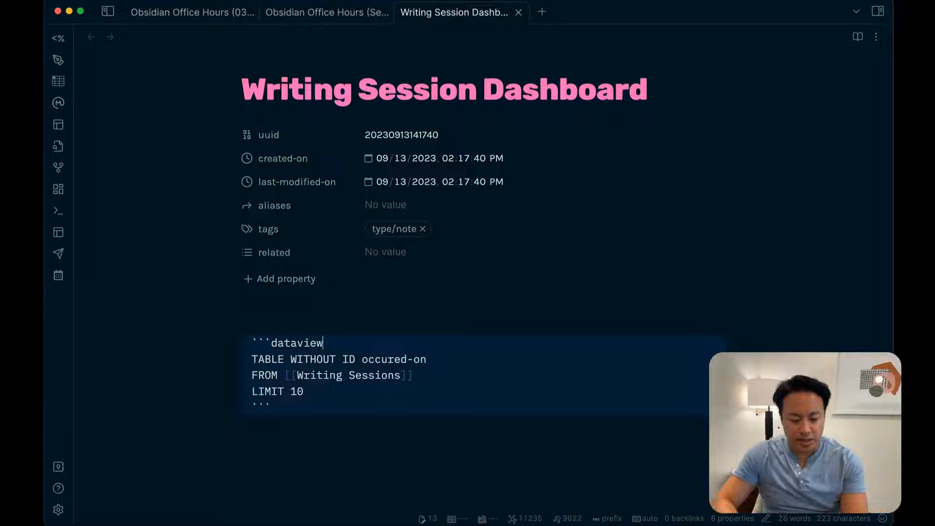
key("Up")
key("Up")
key("Up")
key("Down")
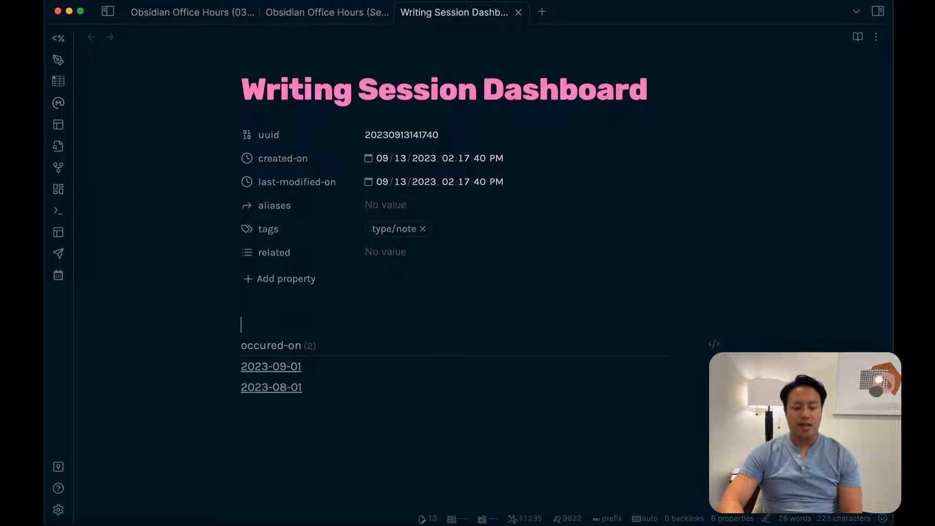
key("Down")
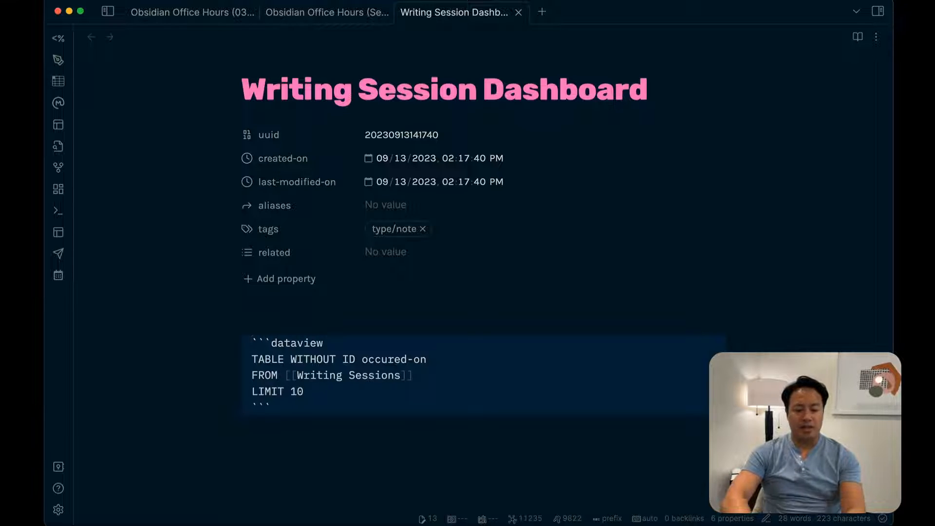
key("Up")
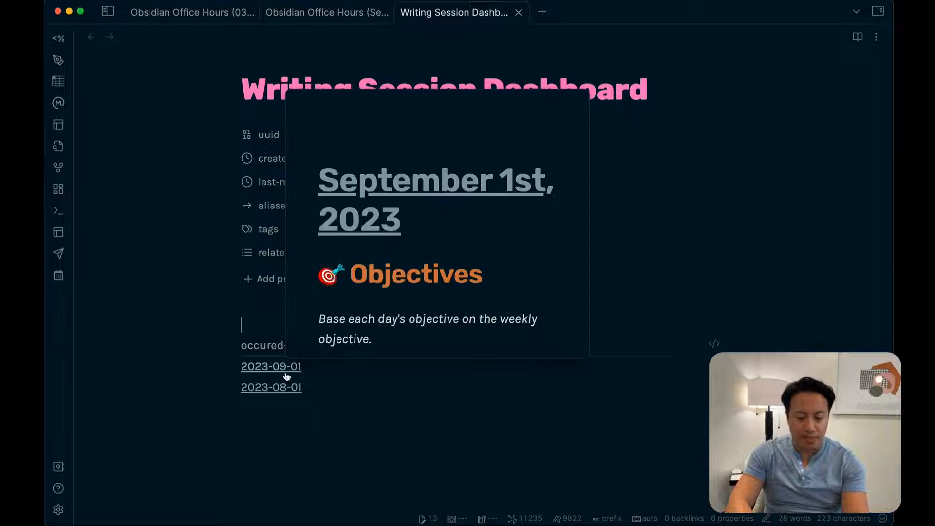
mouse_move(286, 393)
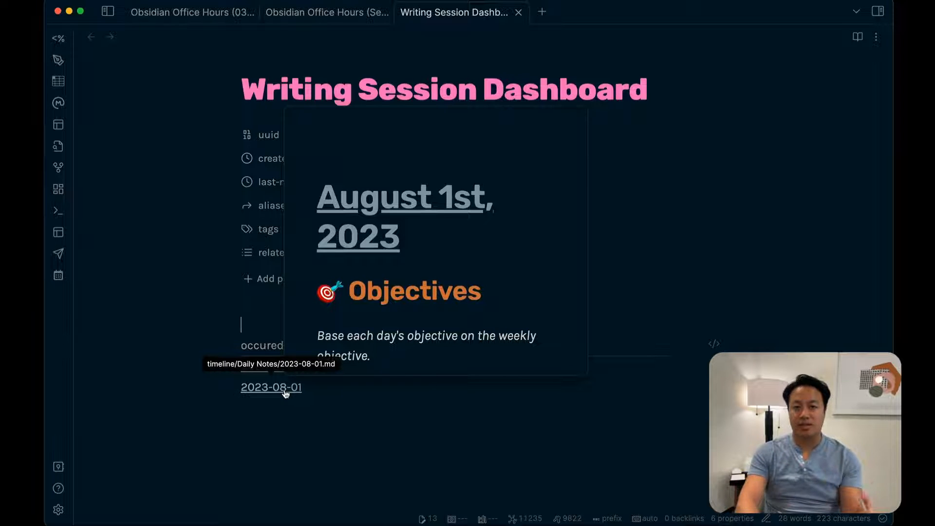
Change the table column to link(file.link, occured-on) in the dashboard query and render it.
key("Down")
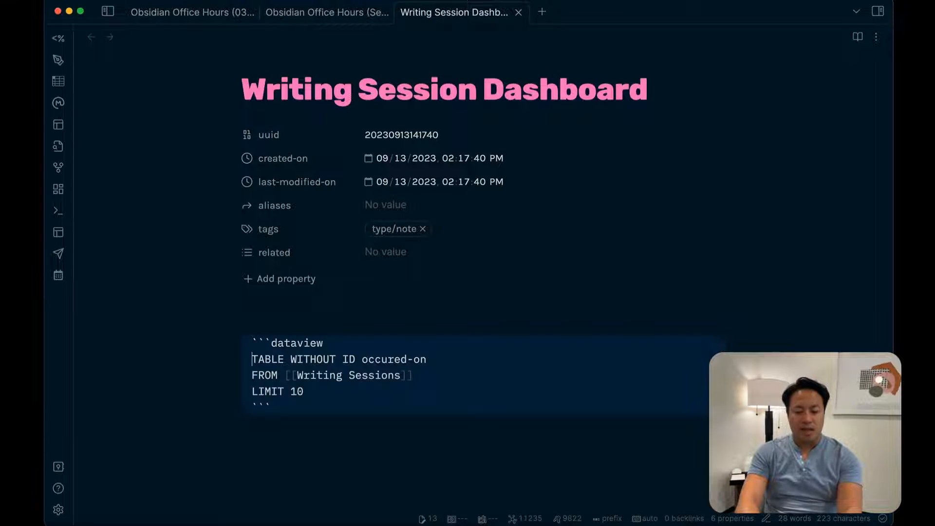
left_click(362, 359)
type("link(")
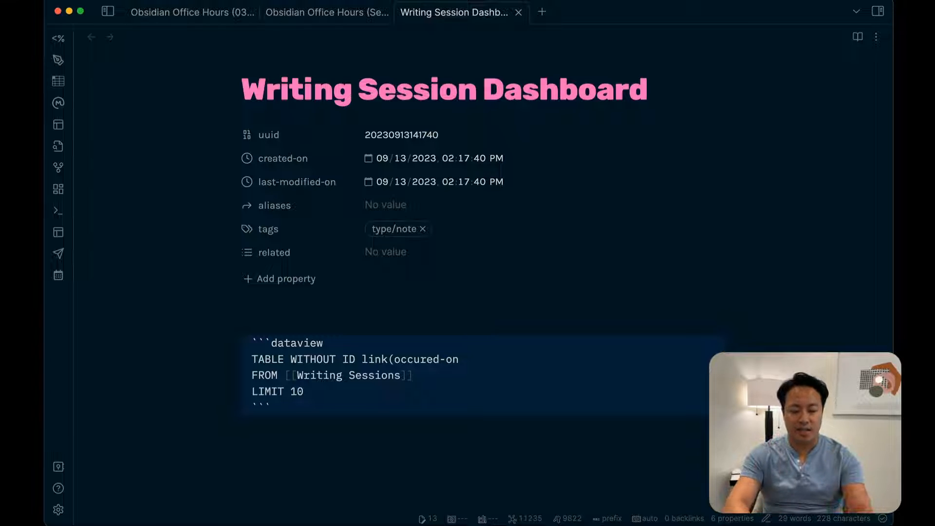
type("file.")
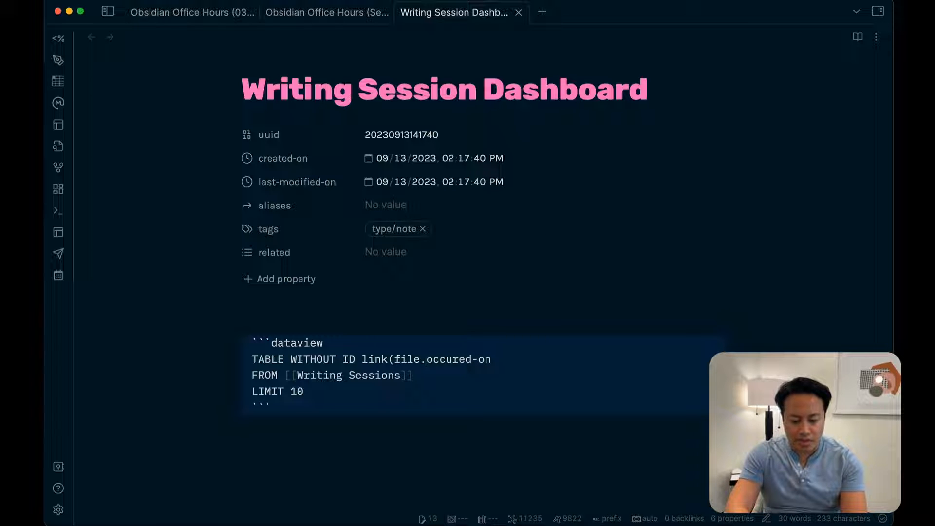
type("link")
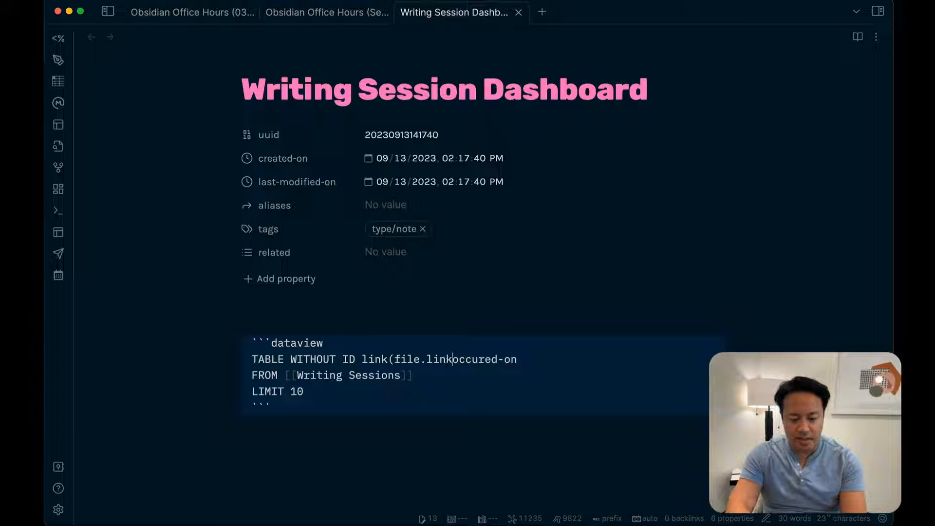
type(",")
key("Right")
type(")")
key("BackSpace")
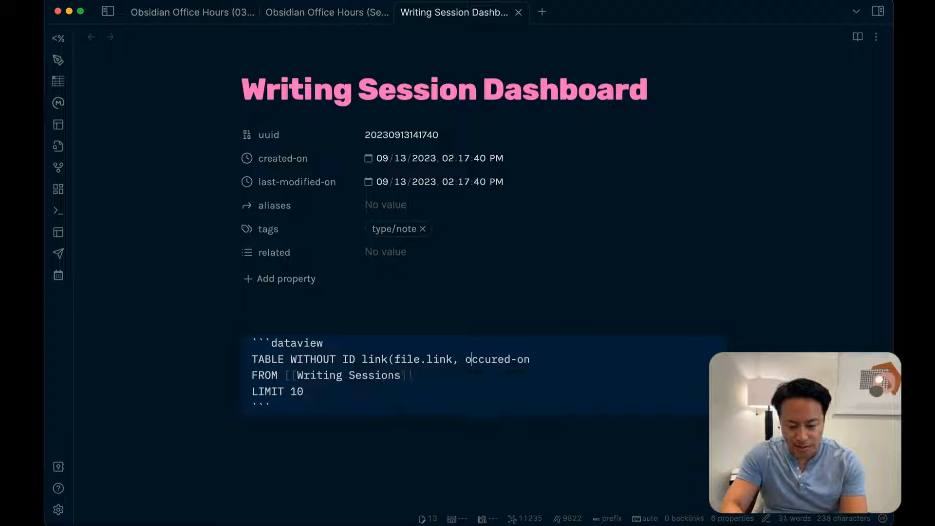
type(")")
key("Up")
key("Up")
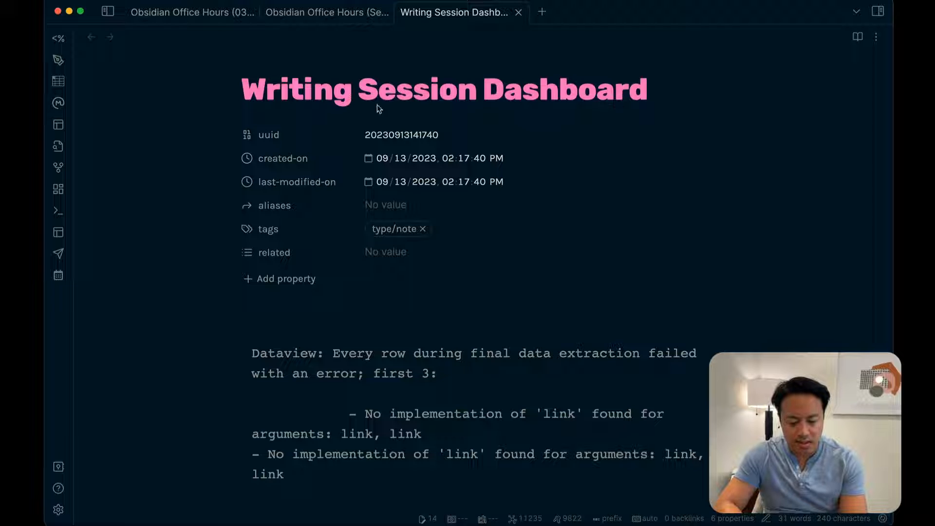
Look at the Office Hours series query, switch to the Dataview documentation in the browser, and look up the link(path, [display]) function.
left_click(387, 13)
key("Down")
key("Down")
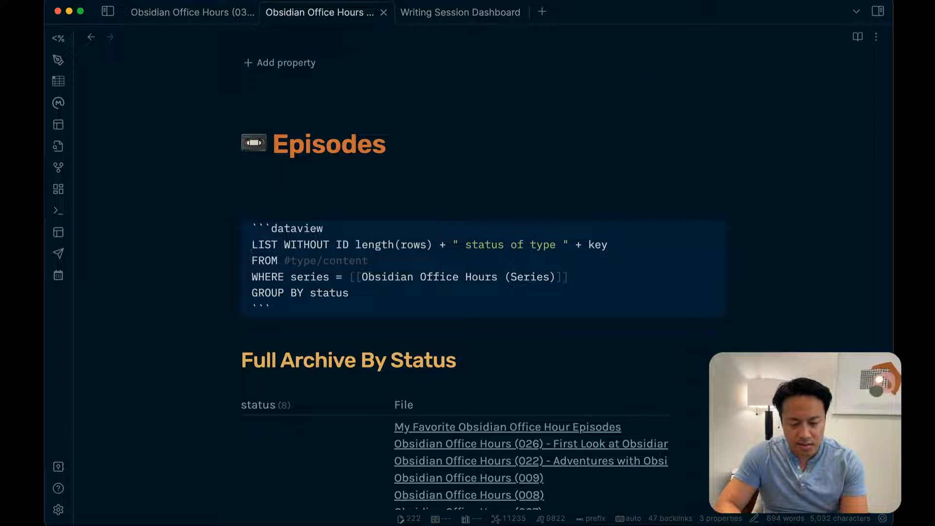
key("super+Tab")
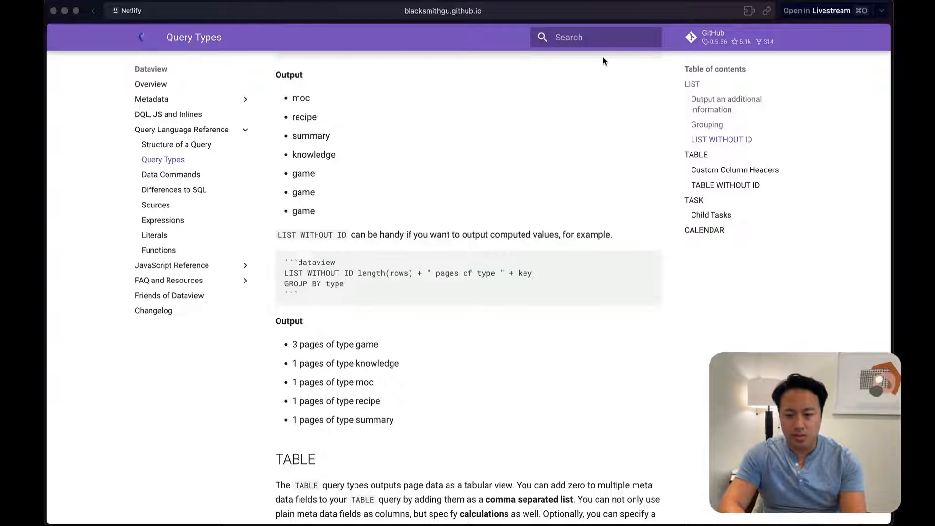
left_click(604, 38)
type("liuni")
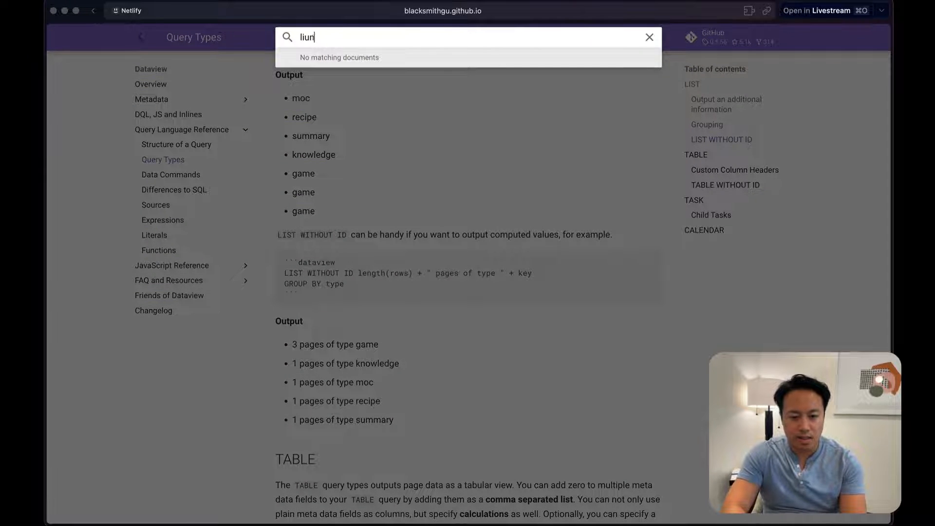
key("BackSpace")
key("BackSpace")
type("nk")
left_click(507, 77)
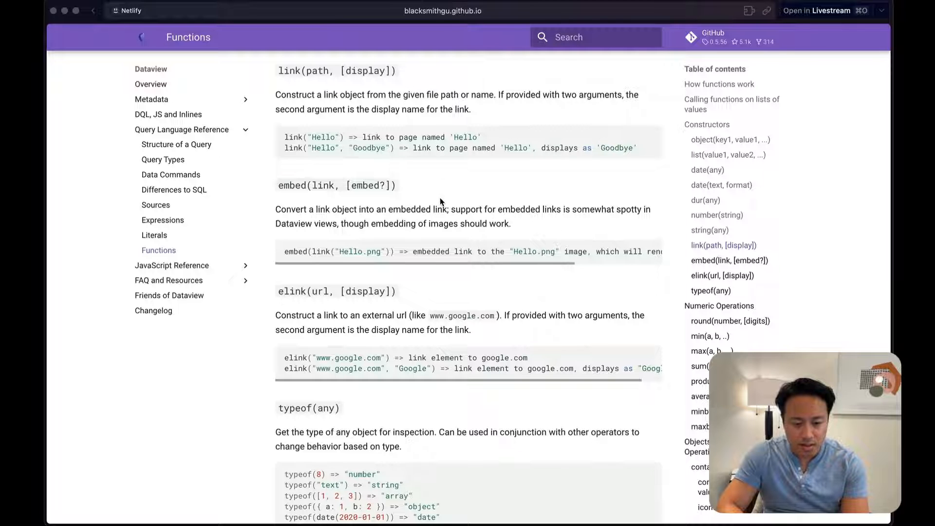
scroll(440, 200, "down", 1)
scroll(440, 201, "up", 1)
scroll(439, 201, "down", 2)
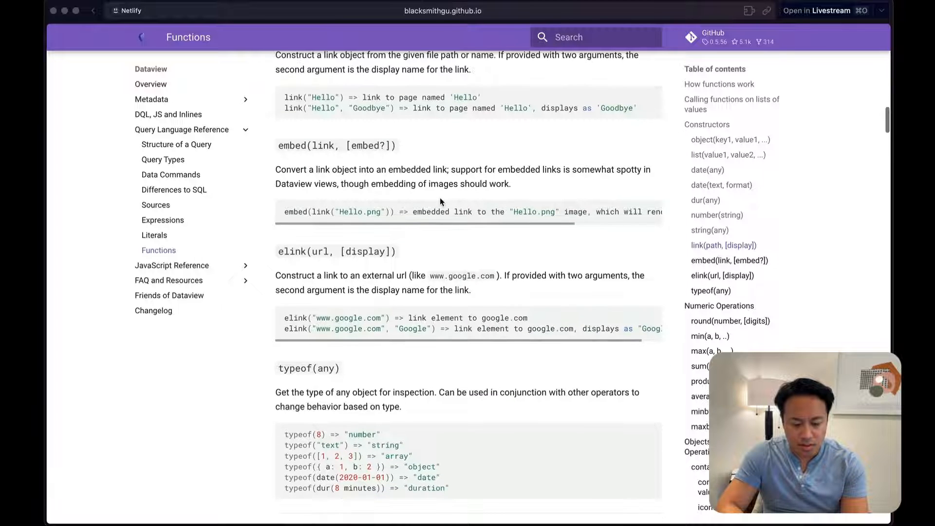
scroll(440, 201, "up", 2)
scroll(440, 200, "up", 2)
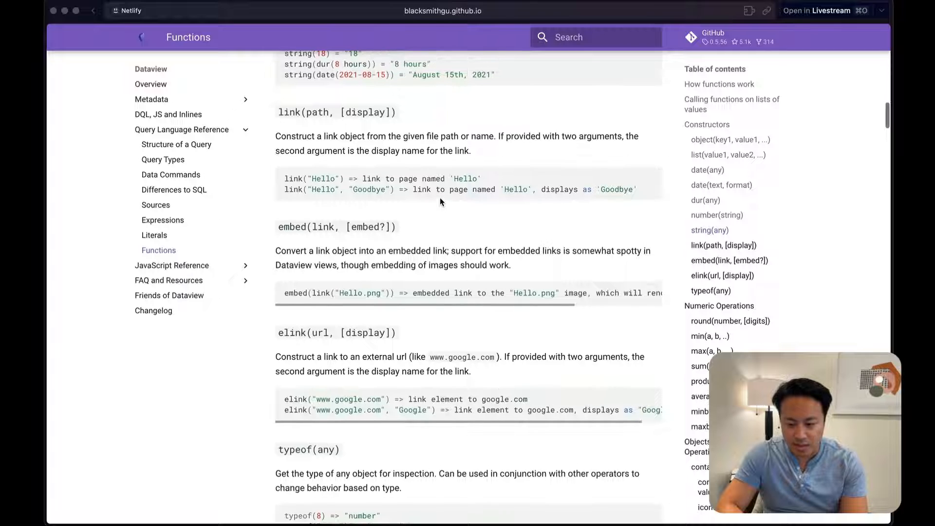
key("super+Tab")
left_click_drag(452, 359, 399, 359)
type("\"https://www.g")
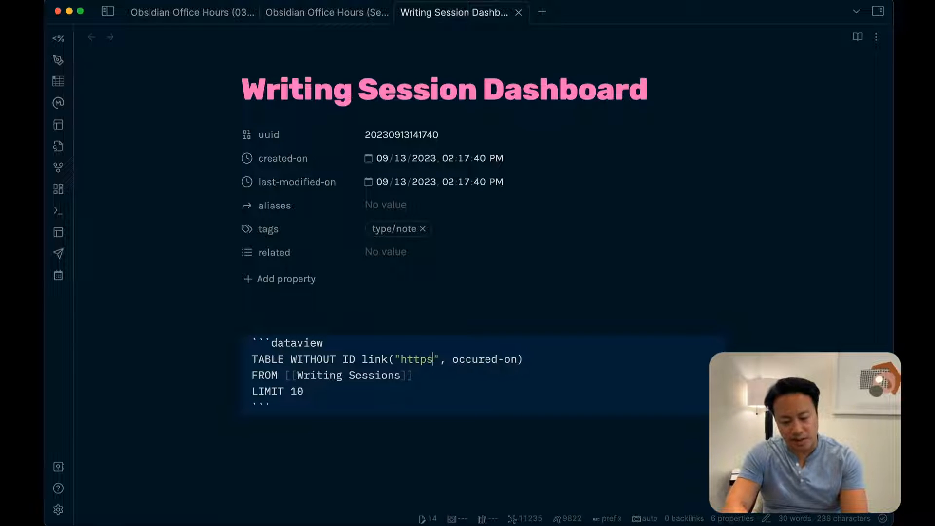
type("oogle.com")
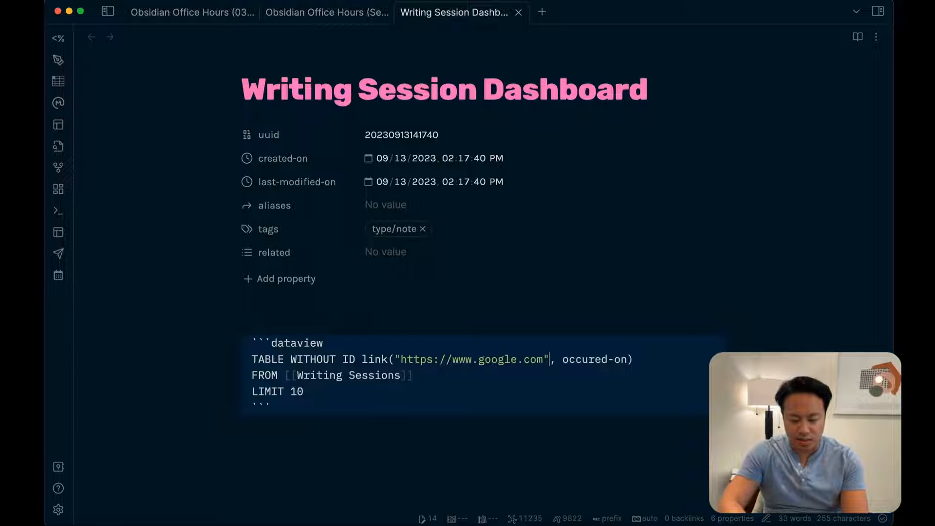
Render the dashboard query, switch to the Dataview documentation in the browser, and look up the link and elink functions.
left_click(451, 317)
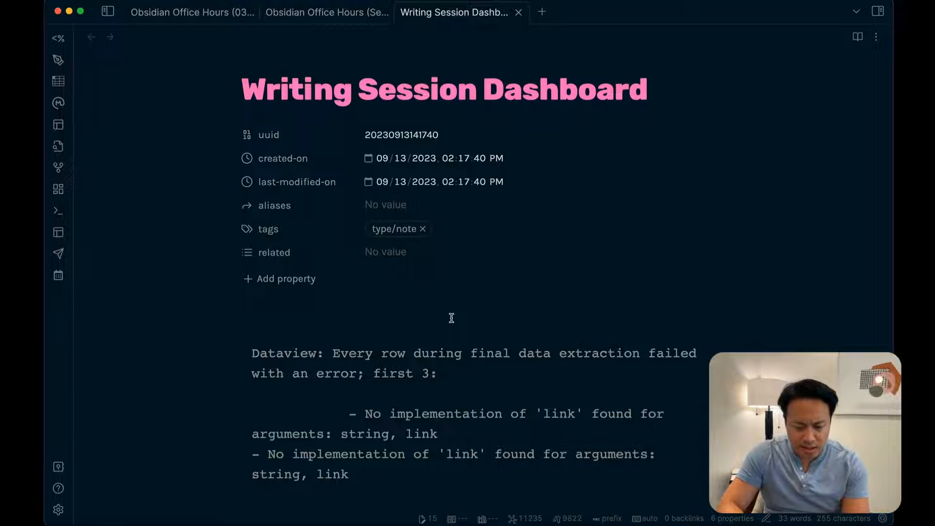
key("Down")
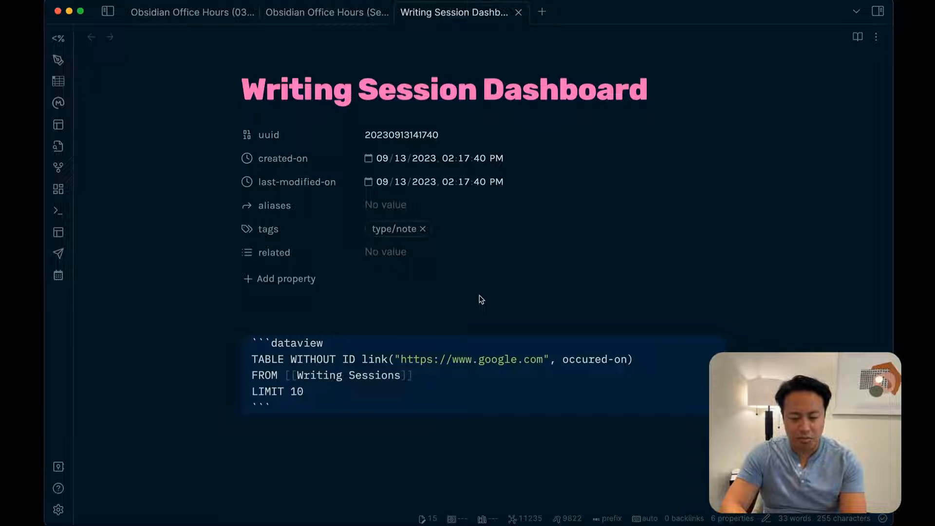
key("super+Tab")
left_click(180, 165)
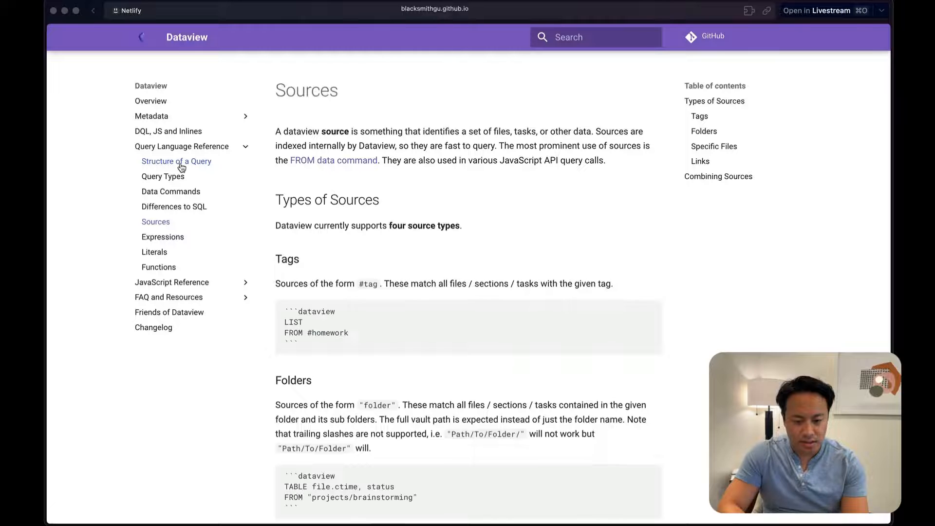
key("super+f")
type("lunk")
left_click(625, 35)
type("link")
left_click(507, 89)
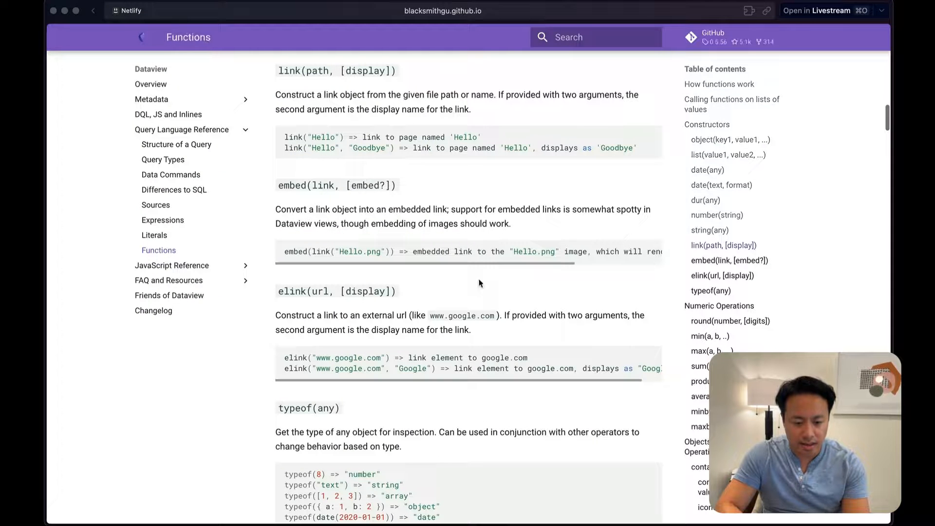
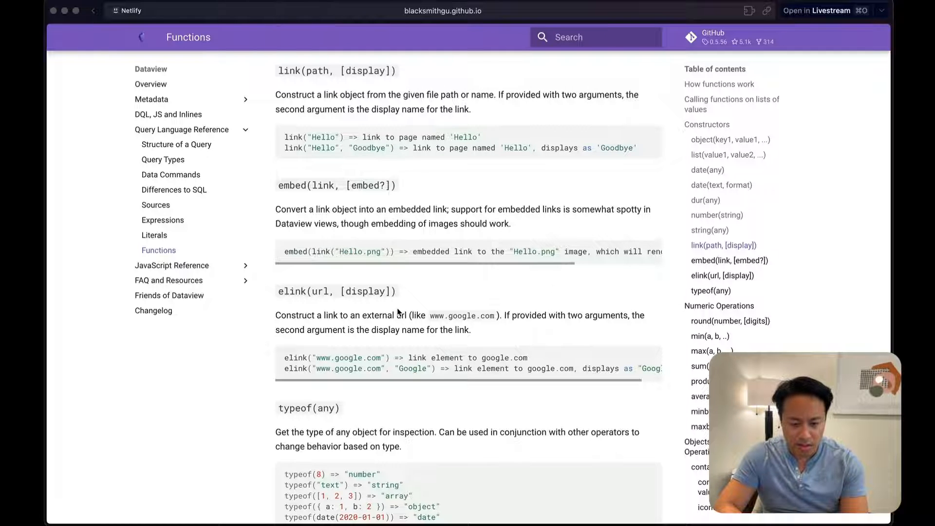
Switch back to Obsidian, change link to elink in the dashboard query, and render it.
key("super+Tab")
left_click(362, 359)
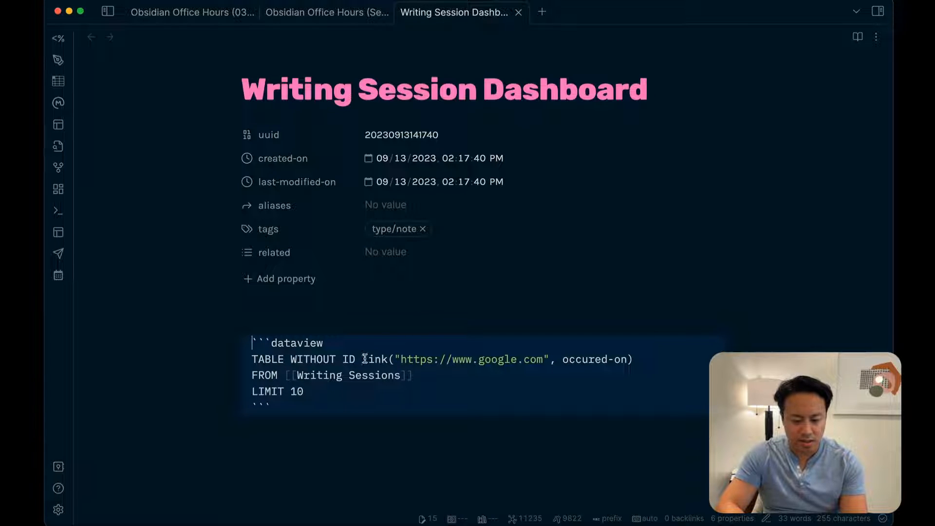
type("e")
key("Up")
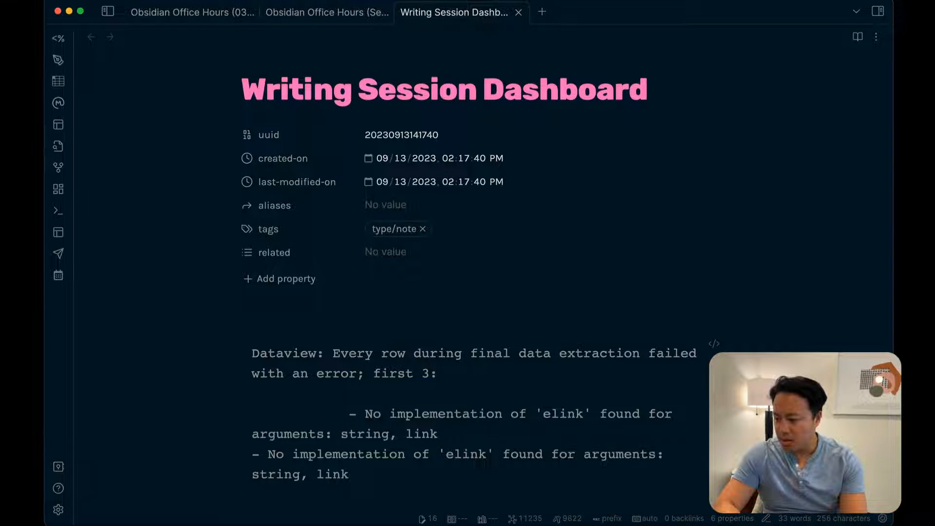
key("Down")
key("Down")
key("Down")
key("super+z")
left_click_drag(584, 362, 519, 360)
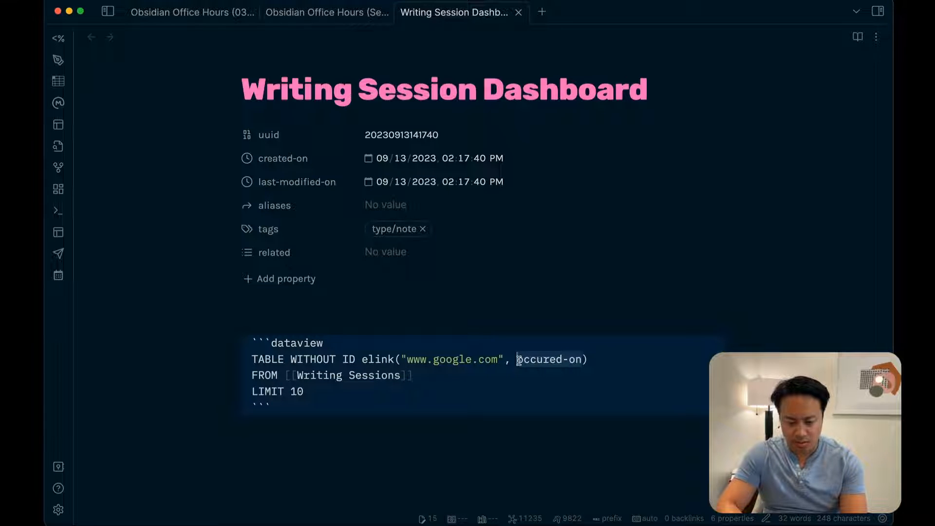
type("\"Google\"")
key("Up")
key("Up")
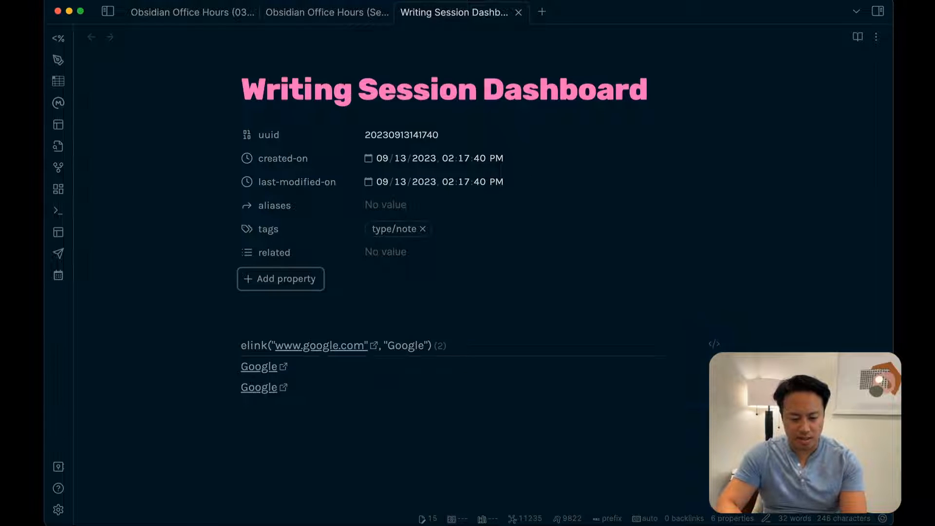
key("Down")
key("Down")
key("Down")
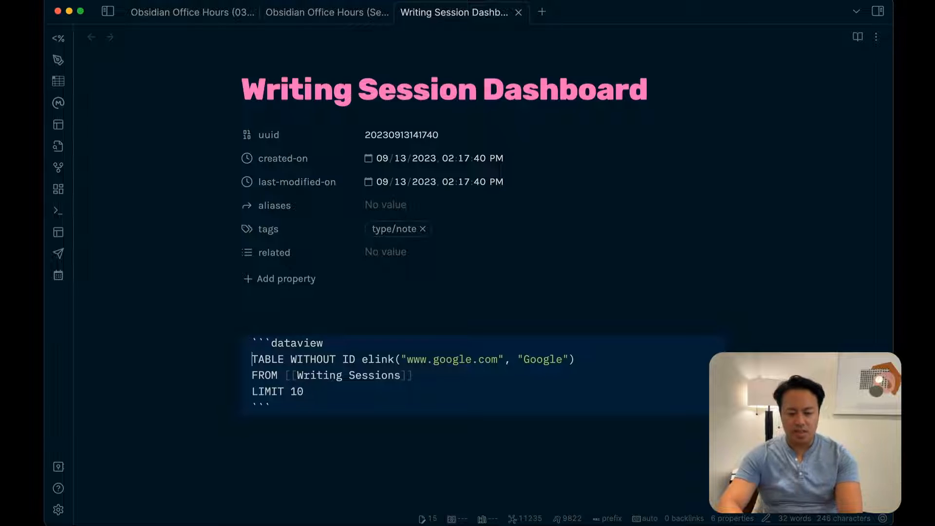
Replace "Google" with occurred-on as the display argument of elink and render the table.
left_click(565, 360)
left_click_drag(565, 360, 515, 361)
type("oc")
key("BackSpace")
key("BackSpace")
type("orr")
key("BackSpace")
key("BackSpace")
key("BackSpace")
type("com\", occurred-on")
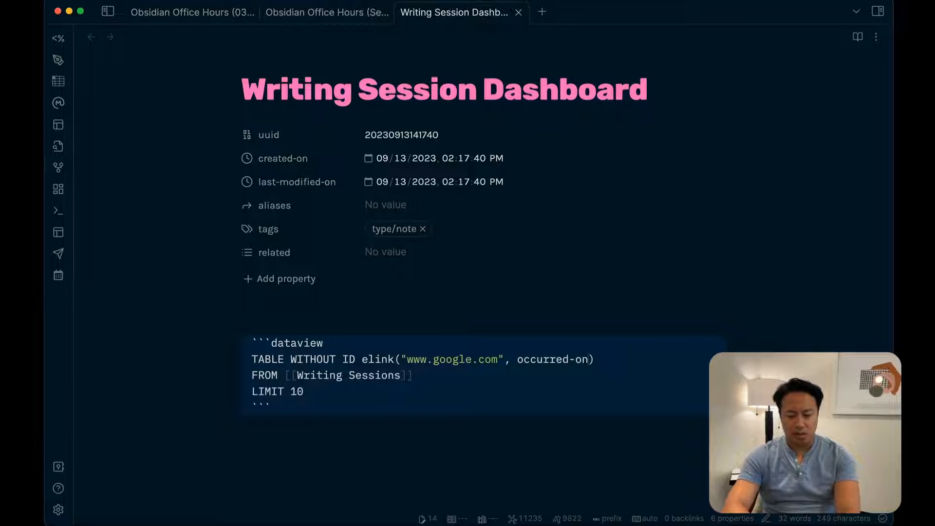
key("Up")
key("Up")
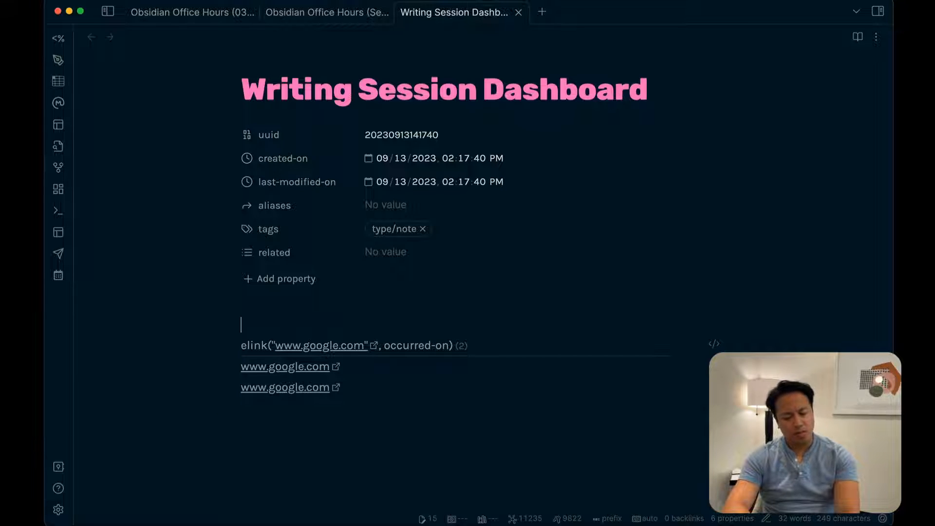
key("Down")
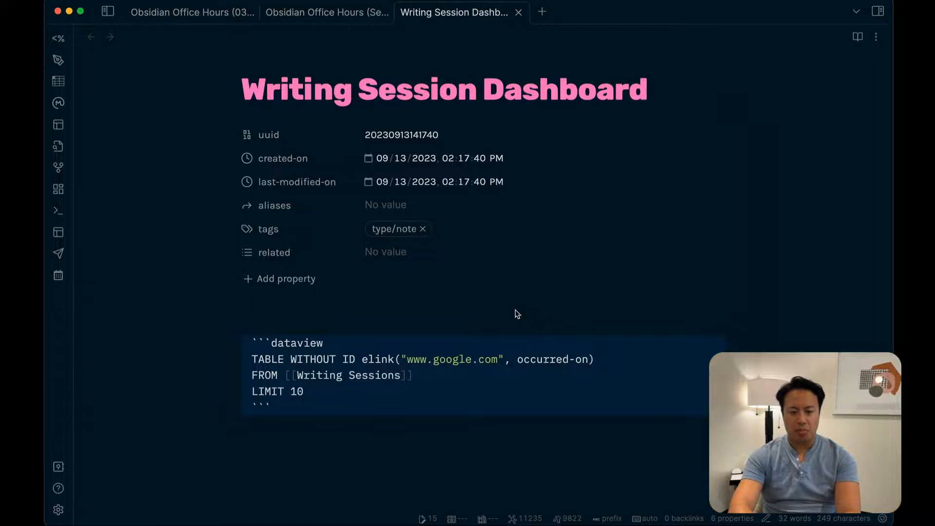
Find and open the note Writing Session on 2023-08-01 to check its date property name, and return to the dashboard.
key("super+o")
type("writing session")
key("Down")
key("Down")
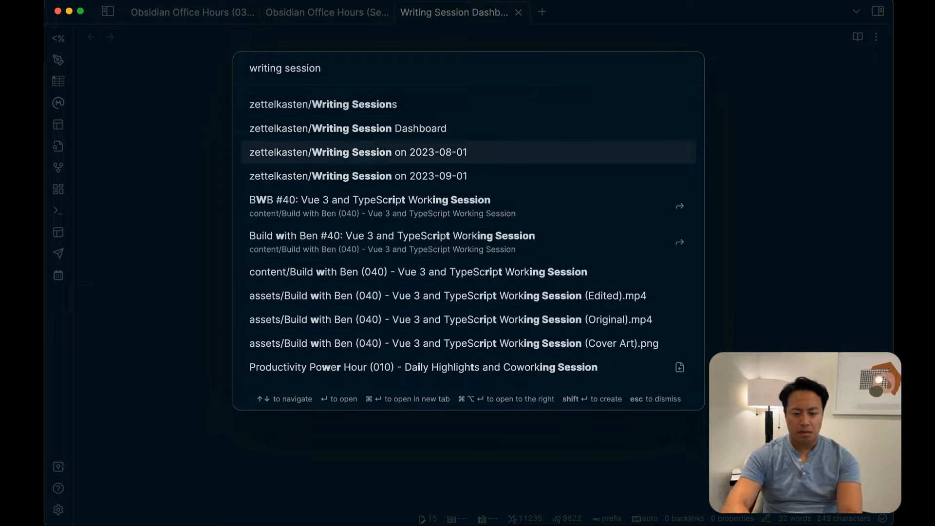
key("Return")
key("super+w")
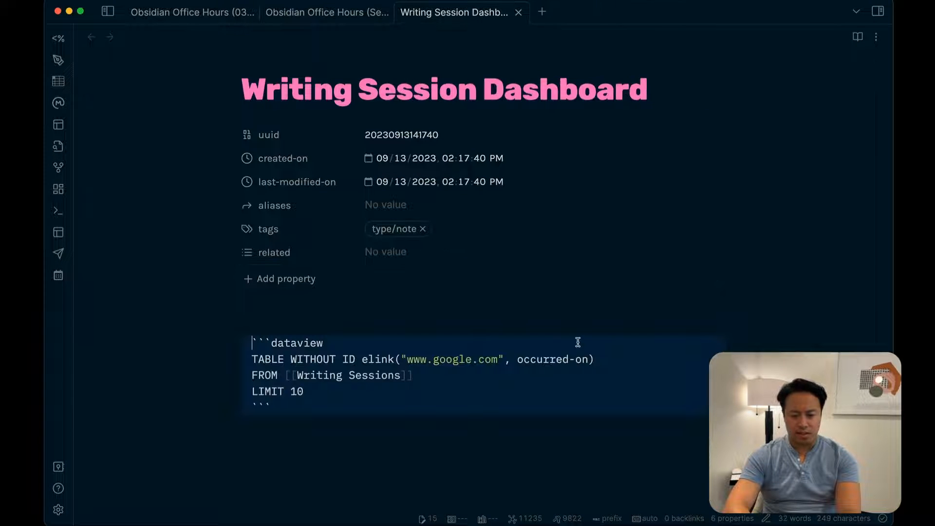
Change the spelling of occurred-on to occured-on in the dashboard query and render it.
left_click(549, 359)
key("Escape")
key("Up")
key("Up")
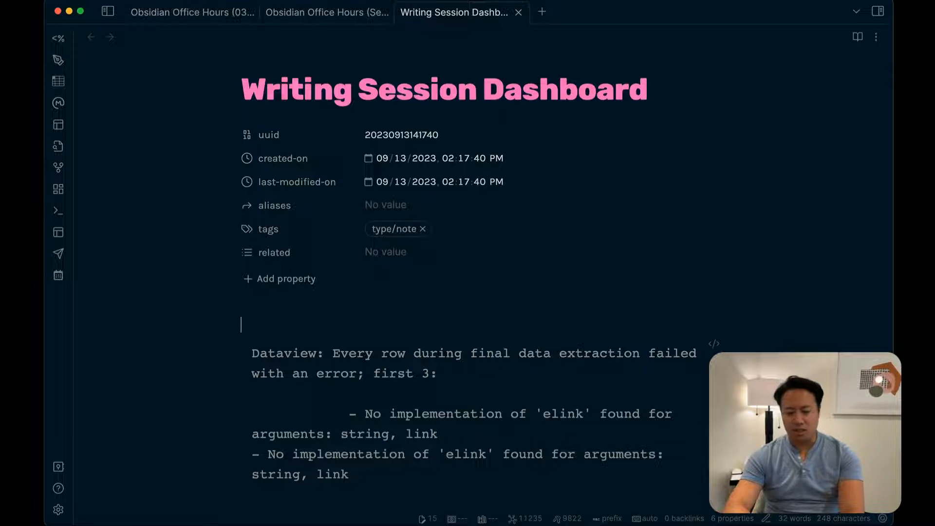
Wrap occured-on in string() inside the elink function and render the table.
key("Down")
left_click(515, 359)
type("string(")
key("super+Right")
type(")")
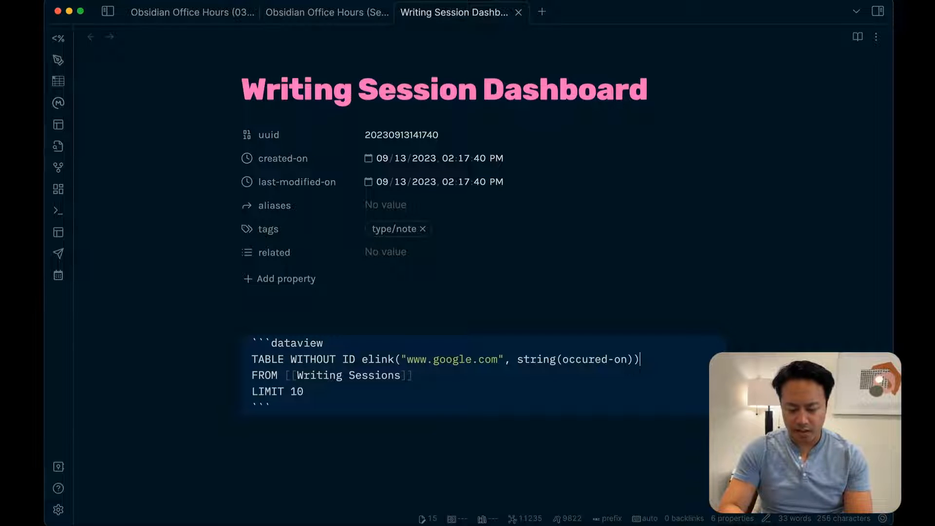
key("Up")
key("Up")
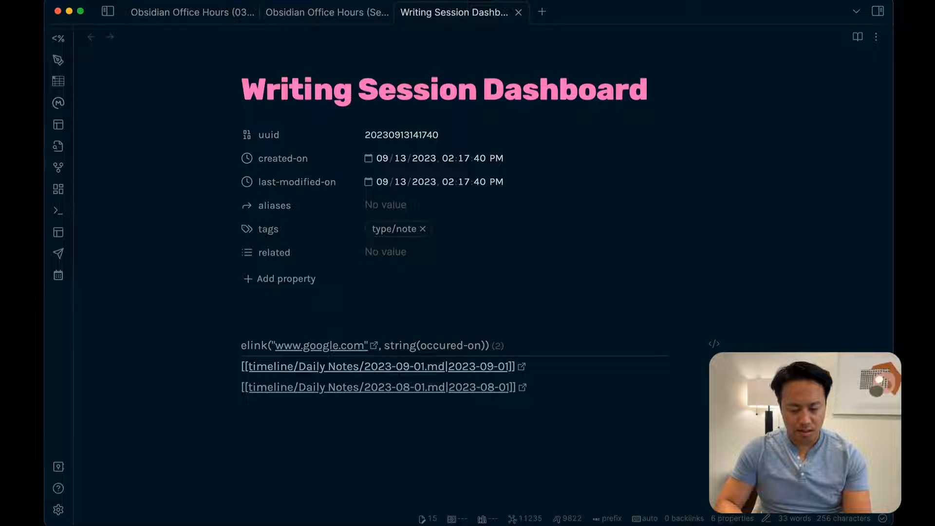
Insert the Office Hours sessions query, ending with SORT file.ctime DESC, as a plain code block above the dashboard query for reference.
key("Down")
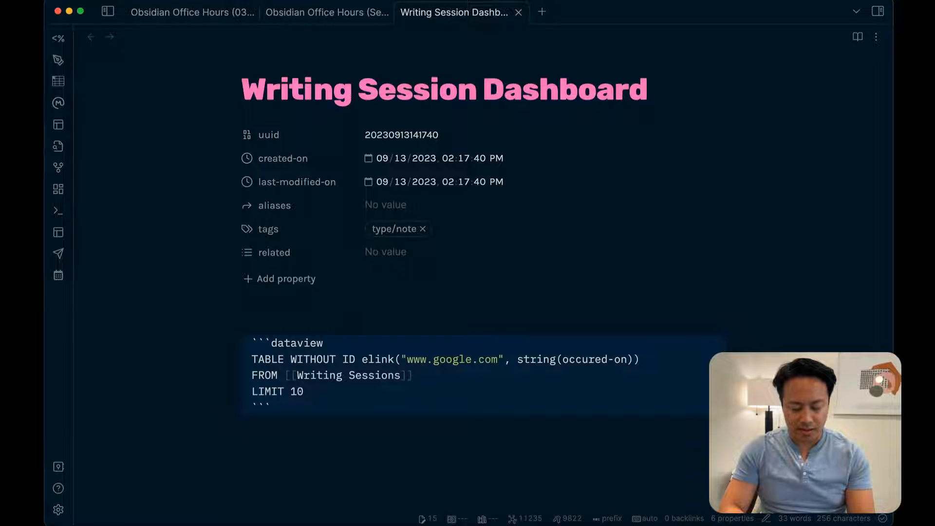
type("``` TABLE WITHOUT ID link(file.link, string(date.aliases[2])) as \"Sessions\" FROM #type/event and -\"templates\" SORT file.ctime DESC ```")
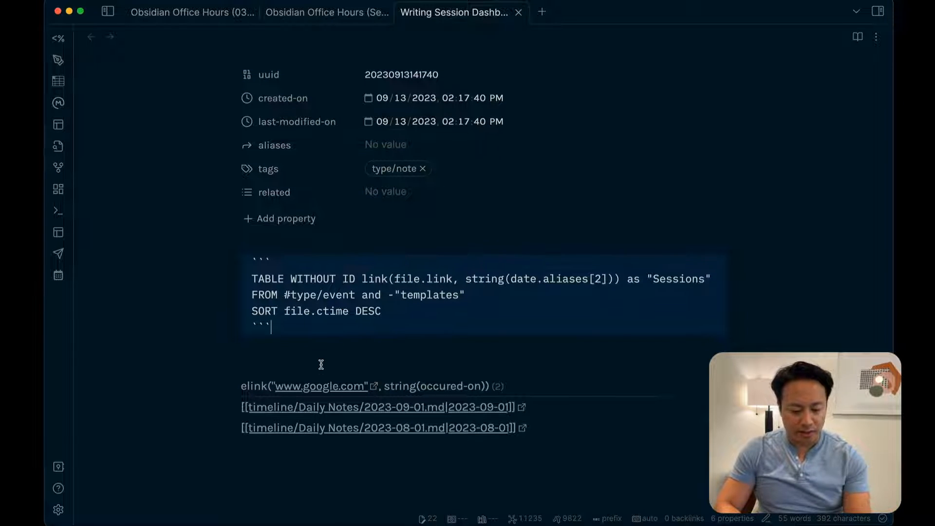
scroll(321, 370, "down", 2)
Change the dashboard query's column to link(file.link, string(occured-on)) and render the table.
key("Down")
key("Down")
key("Down")
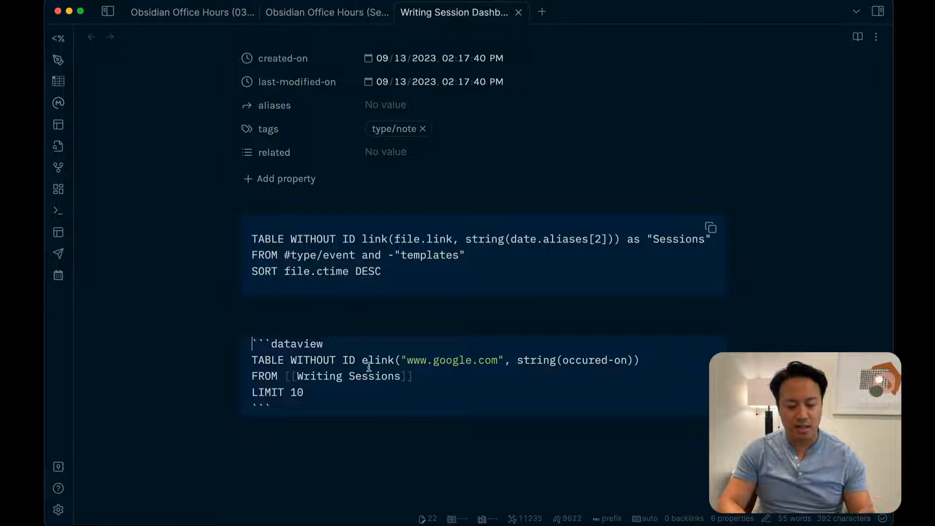
scroll(366, 341, "down", 1)
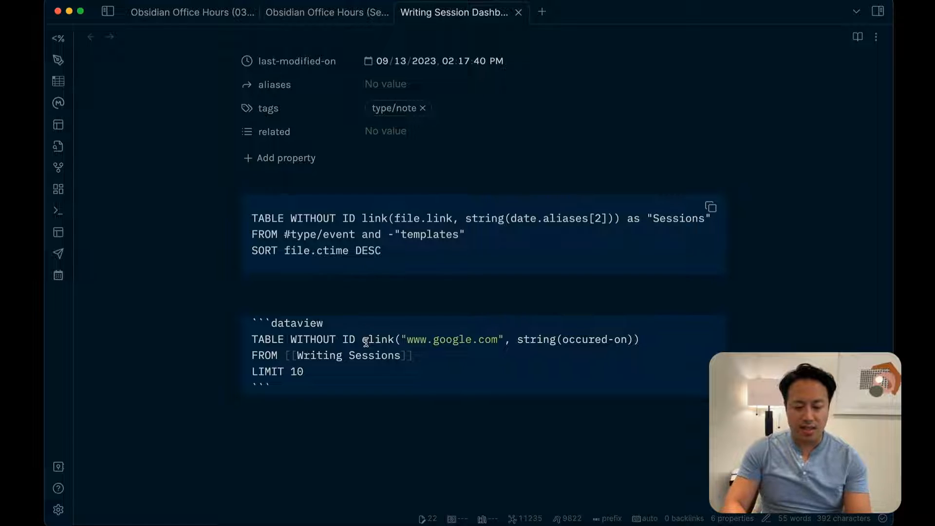
key("BackSpace")
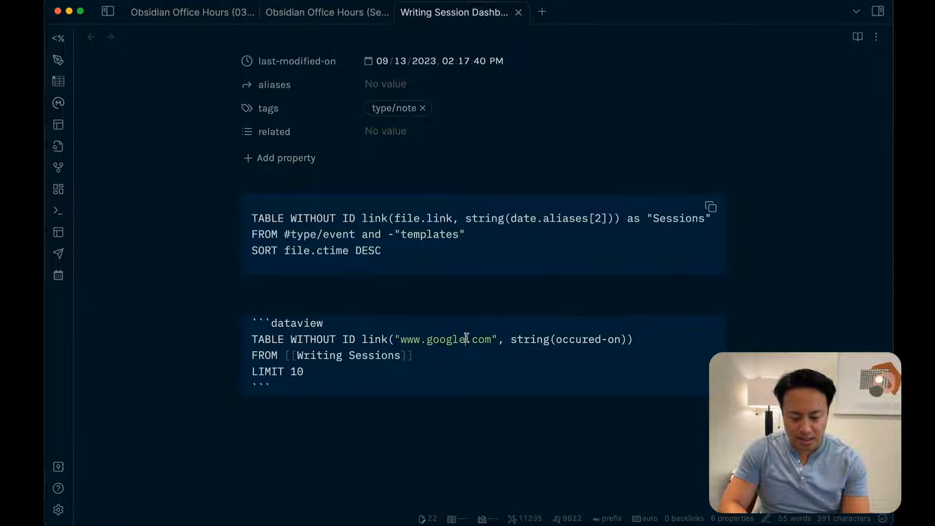
left_click_drag(499, 338, 387, 331)
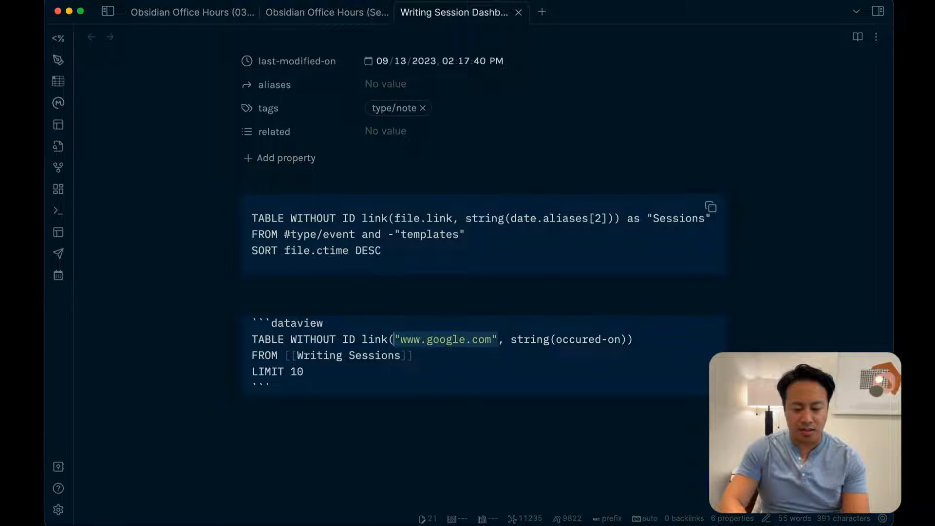
type("file.link")
left_click(506, 307)
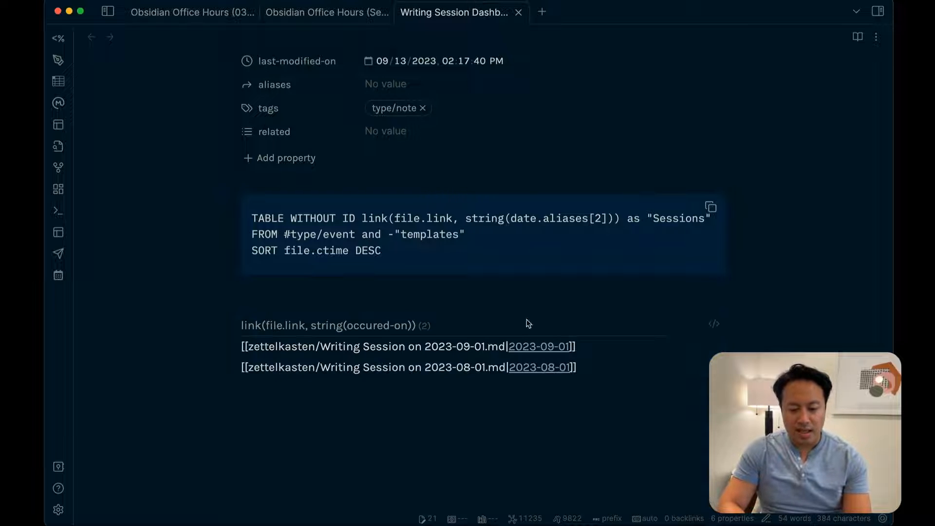
Inspect occured-on in the query, render the table again, and preview the 2023-09-01 link.
key("Down")
key("Down")
double_click(548, 339)
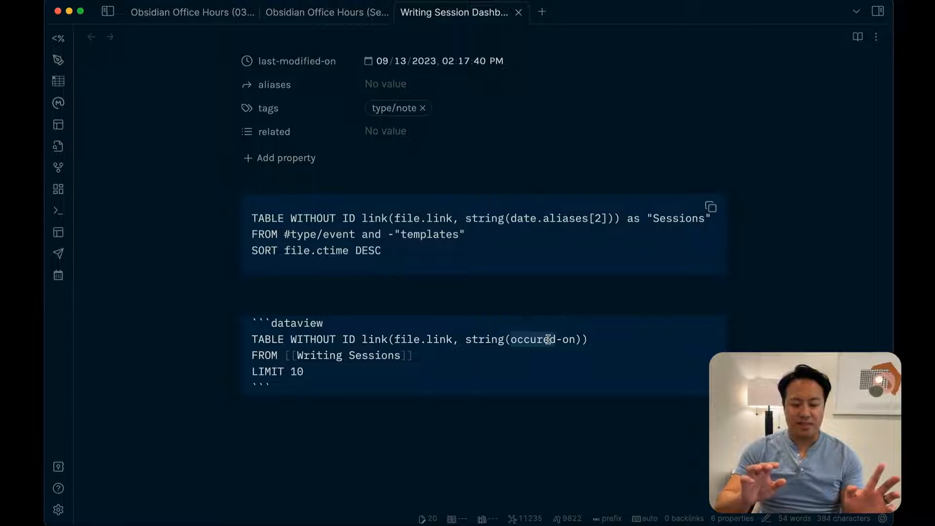
key("Right")
key("Up")
key("Up")
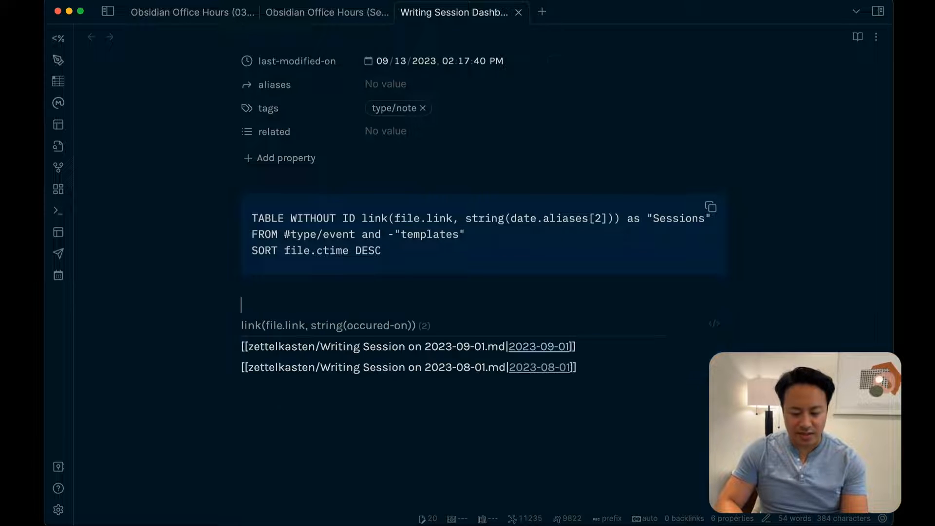
key("Down")
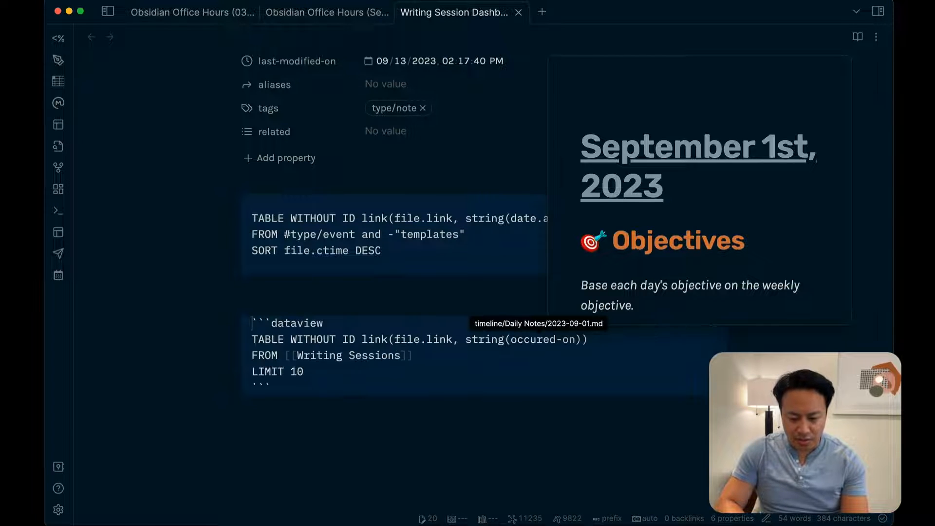
Append .file.name to occured-on inside string() in the dashboard query and render the table.
left_click(581, 340)
type(".alia")
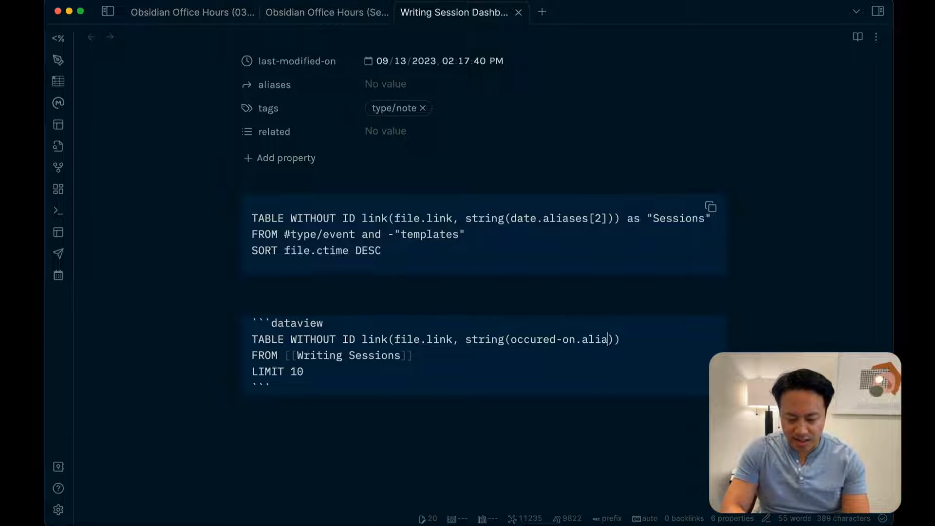
key("BackSpace")
key("BackSpace")
key("BackSpace")
key("BackSpace")
type("file.")
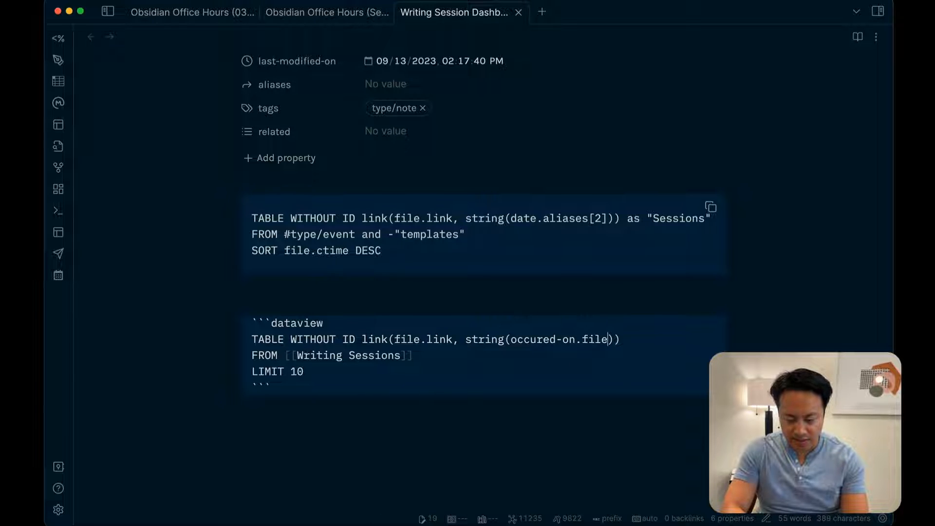
key("BackSpace")
type(".name")
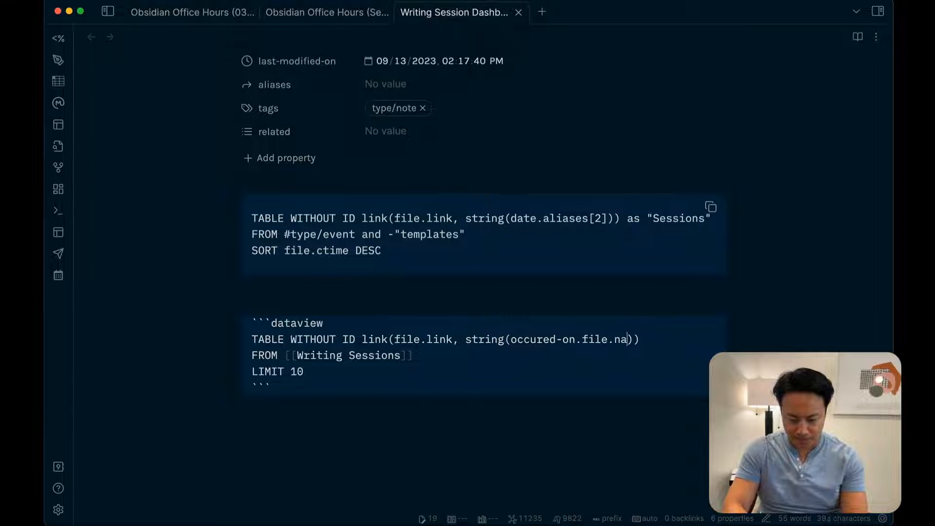
key("Up")
key("Up")
key("Up")
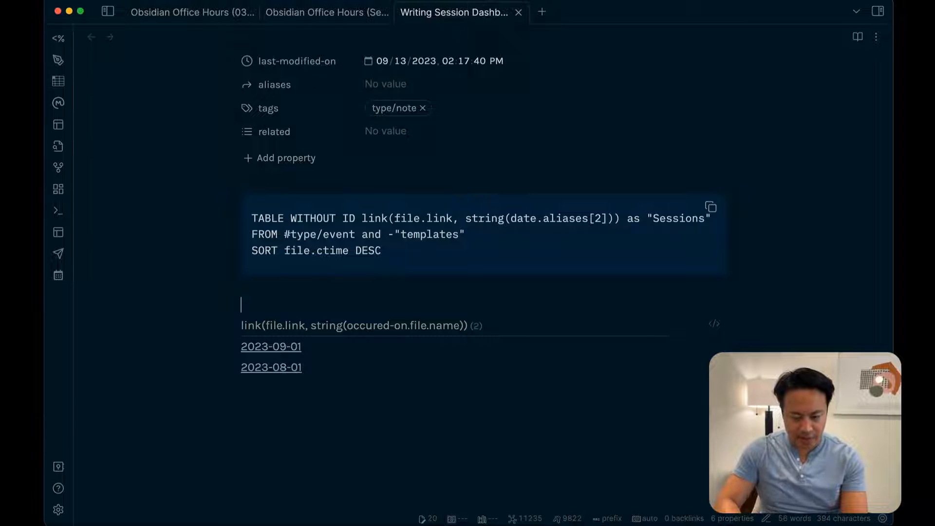
Test the 2023-09-01 link in the table by opening its writing session note, and go back to the dashboard.
mouse_move(282, 348)
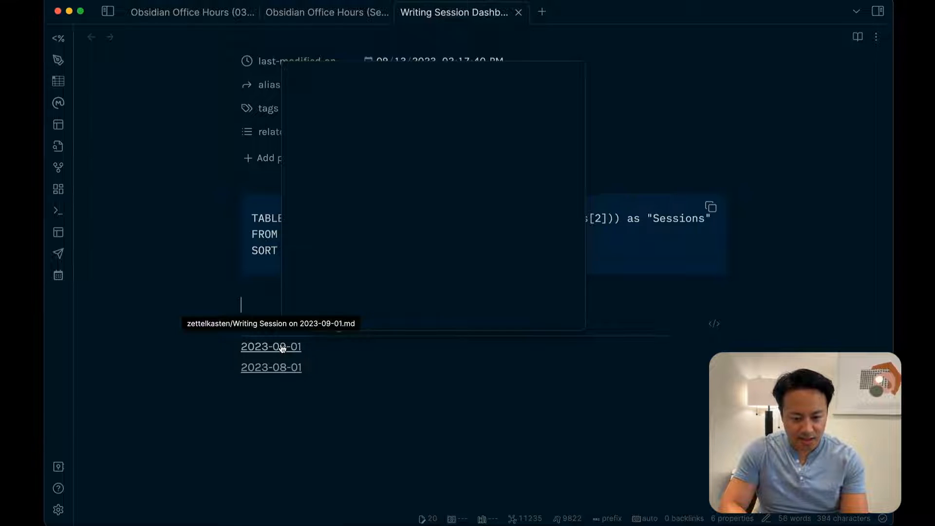
left_click(283, 348)
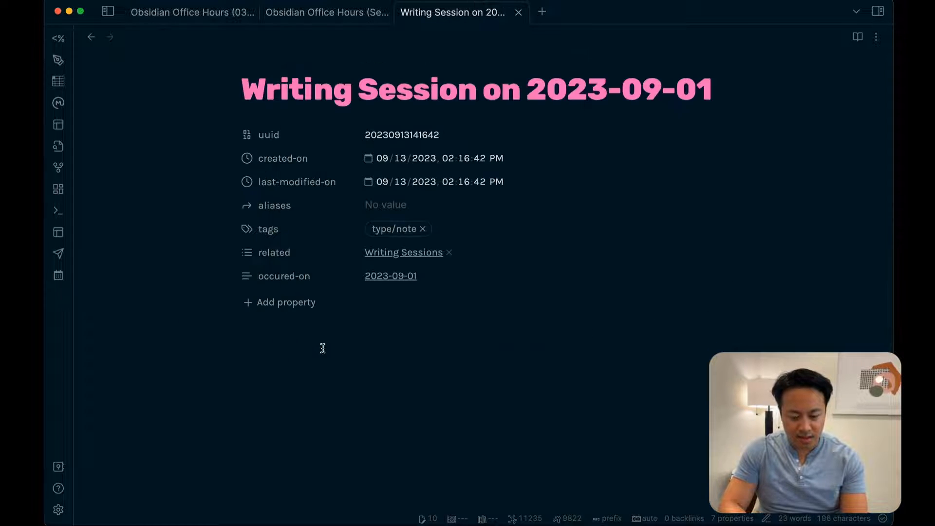
key("super+alt+Left")
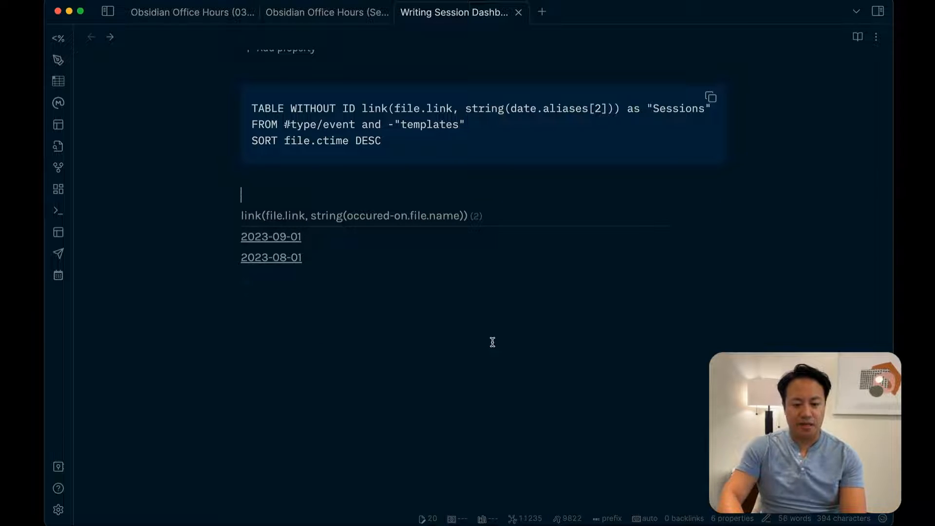
Review the WITHOUT ID, file.link and string(occured-on.file.name) parts of the dashboard query, and render the table.
key("Down")
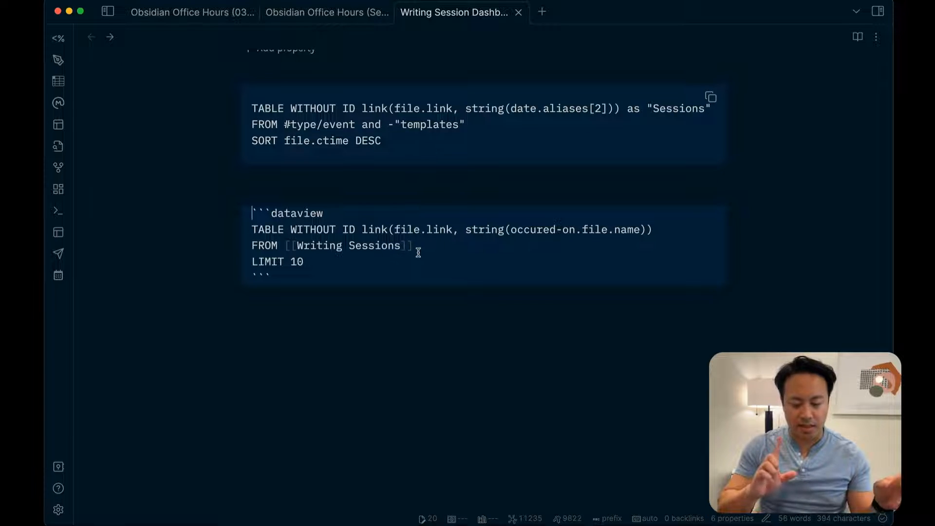
left_click(367, 212)
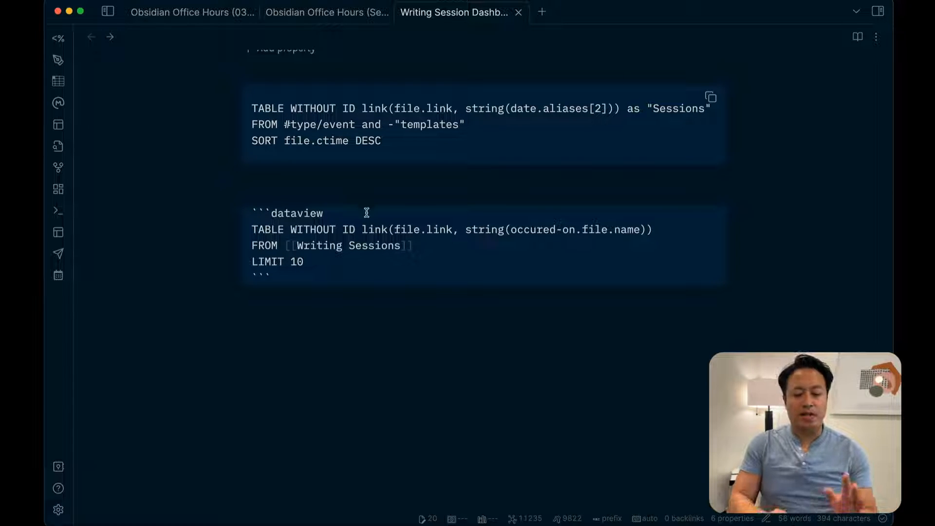
left_click(223, 224)
left_click(317, 214)
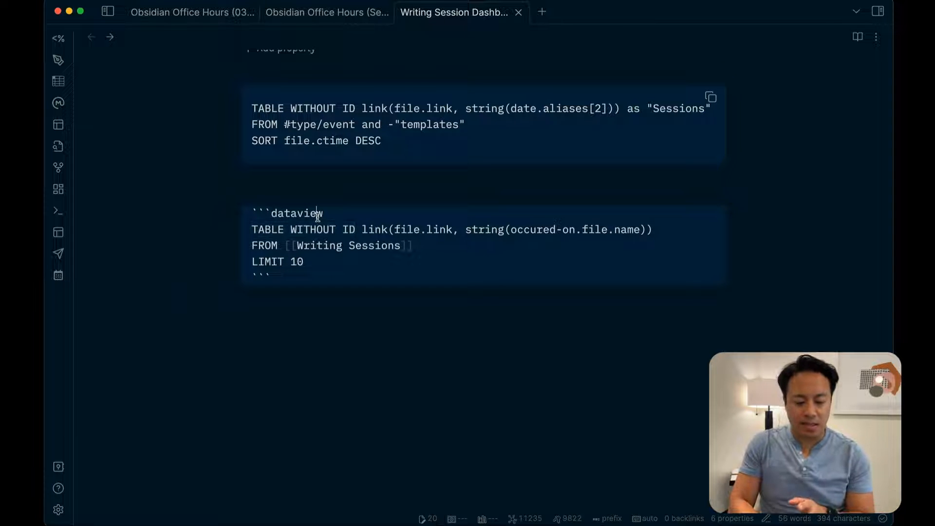
left_click_drag(290, 229, 353, 230)
left_click(371, 232)
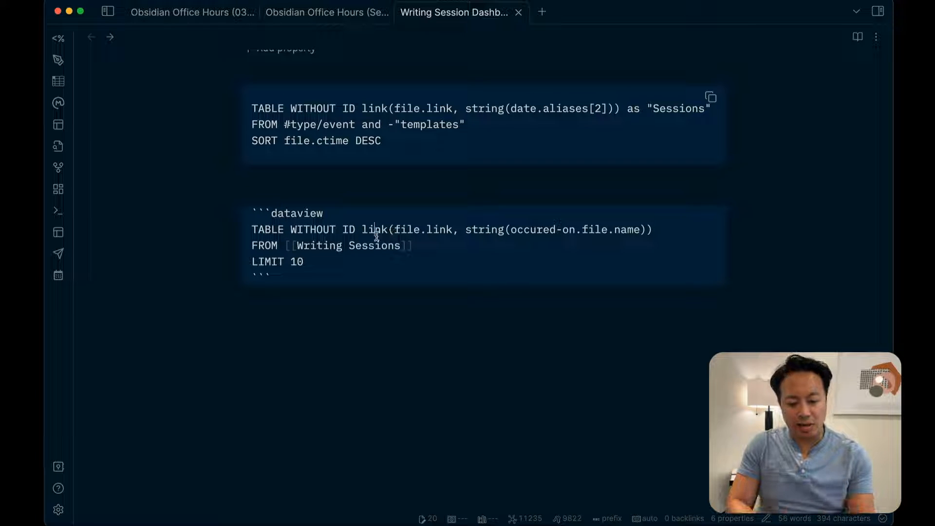
left_click_drag(360, 228, 452, 227)
left_click(390, 229)
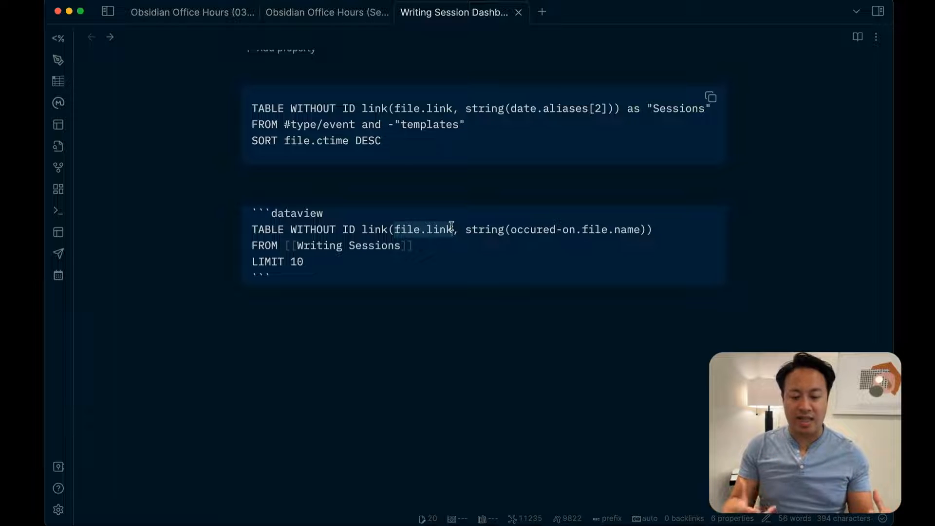
left_click(464, 232)
mouse_move(466, 230)
left_mouse_down()
mouse_move(643, 229)
mouse_move(467, 228)
left_mouse_up()
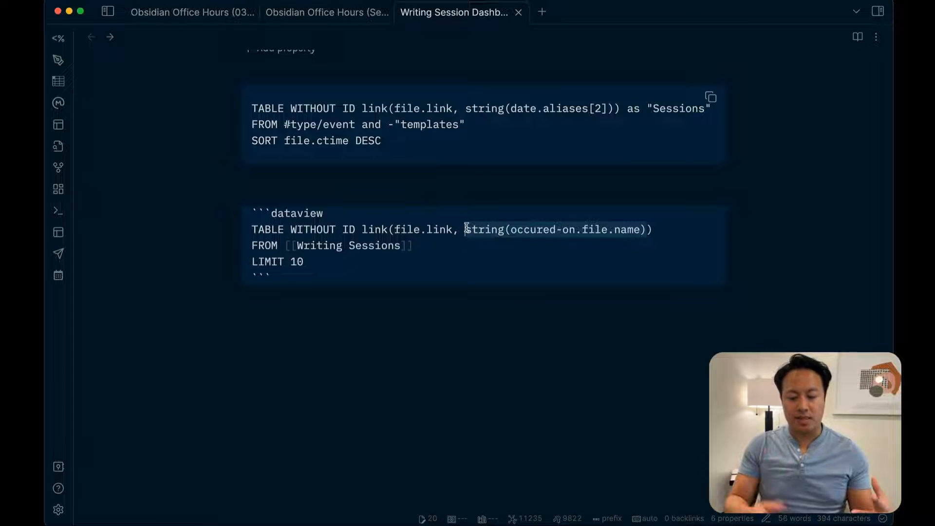
left_click(601, 230)
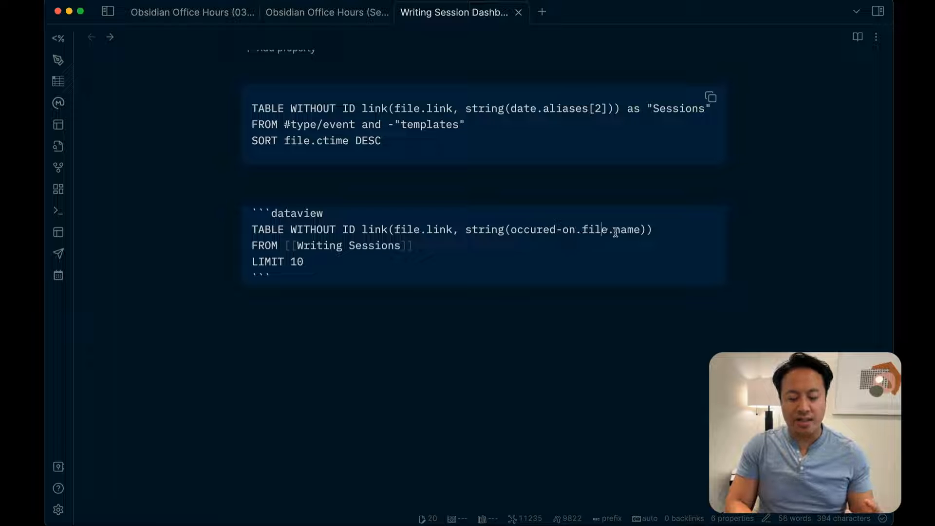
key("Up")
key("Up")
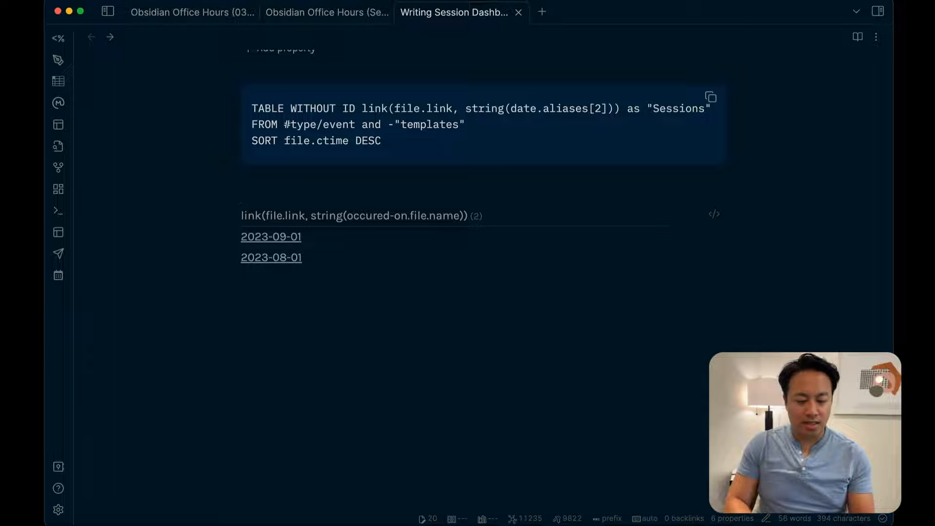
mouse_move(275, 244)
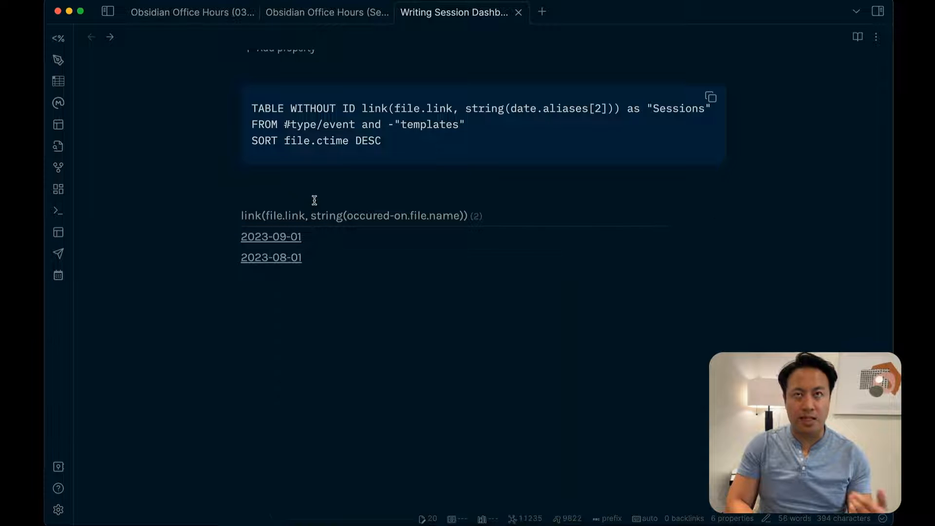
Append .aliases[2] to occured-on.file.name inside string() in the dashboard query and render the table.
key("Down")
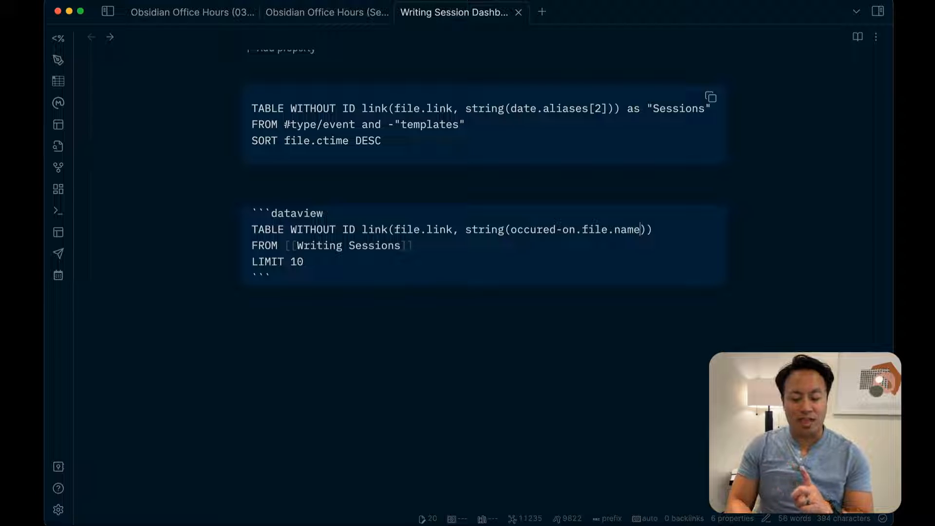
type(".alais")
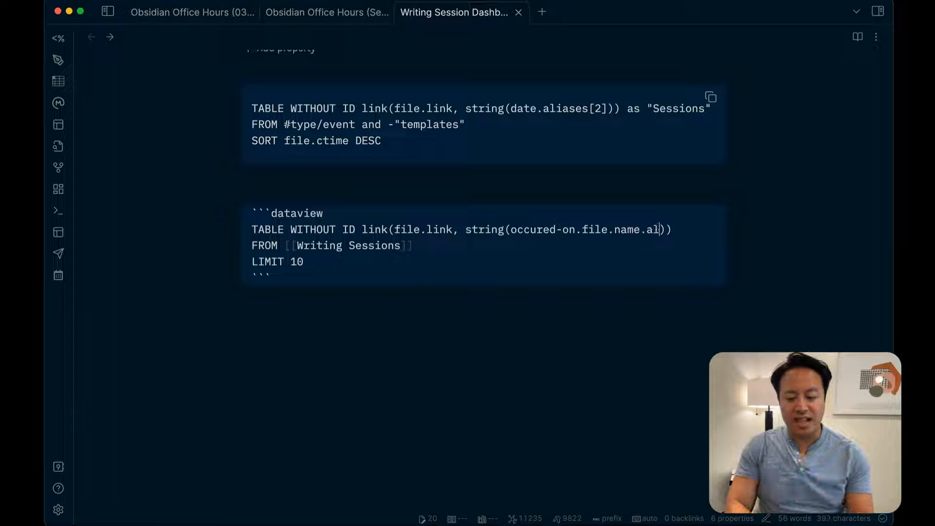
key("BackSpace")
key("BackSpace")
key("BackSpace")
type("iases[")
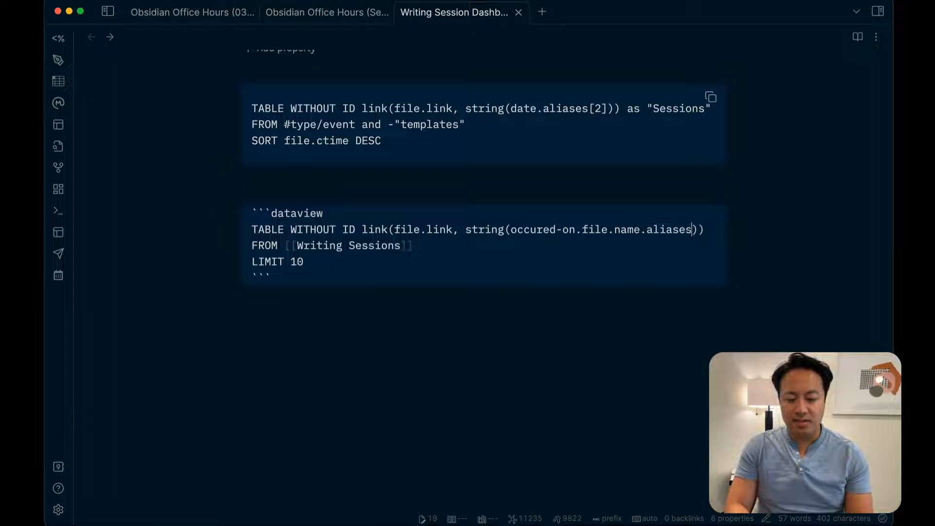
type("2")
key("Up")
key("Up")
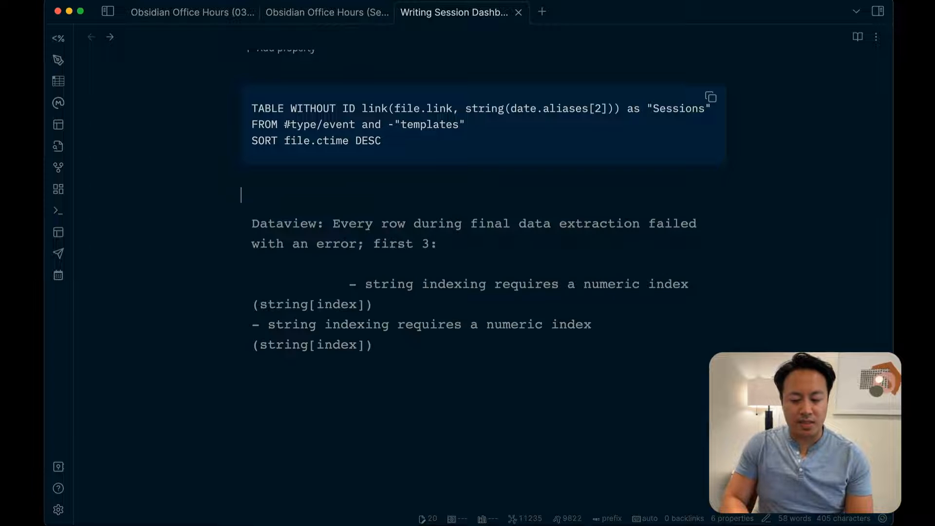
Remove .file.name from the query's expression so it reads occured-on.aliases[2], and render the table.
key("Down")
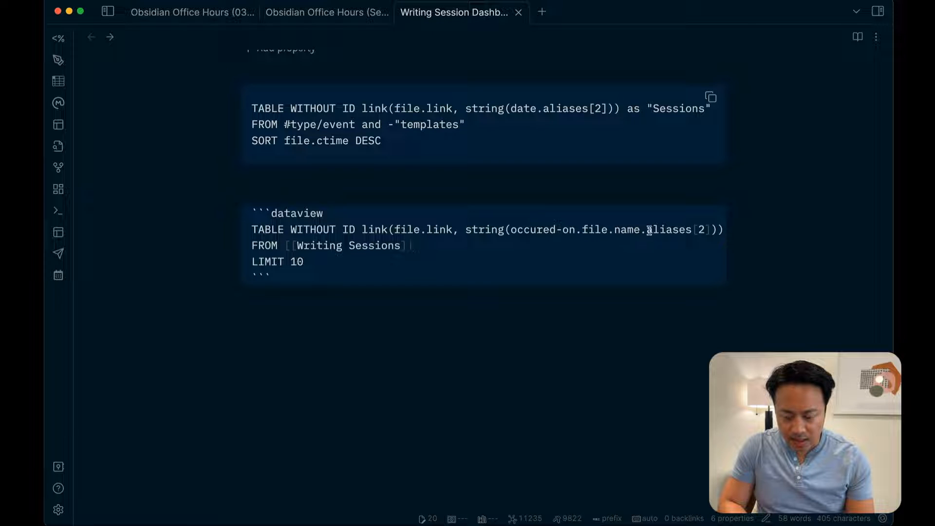
left_click_drag(641, 229, 609, 229)
key("BackSpace")
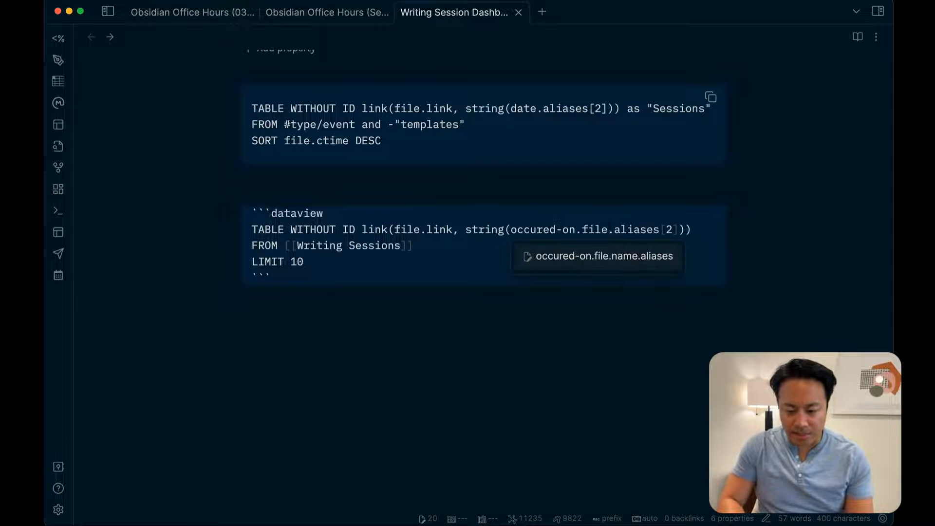
key("BackSpace")
key("BackSpace")
key("BackSpace")
key("BackSpace")
key("BackSpace")
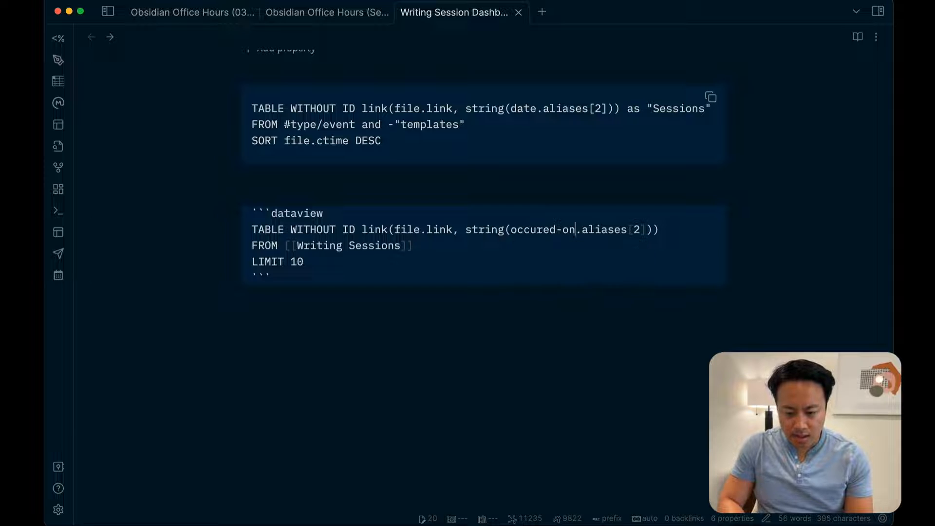
key("Up")
key("Up")
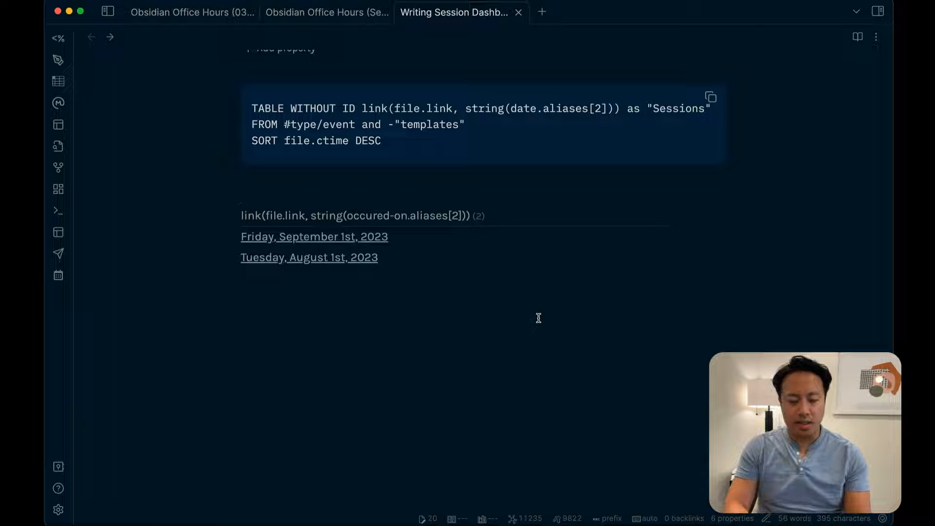
Create a new note named December 20th, 2024.
key("super+o")
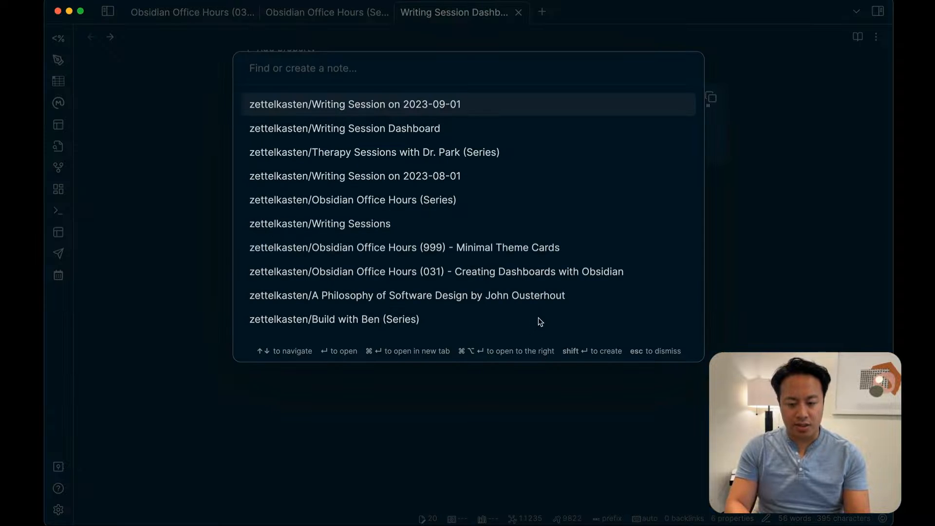
key("Escape")
key("super+o")
type("Dece")
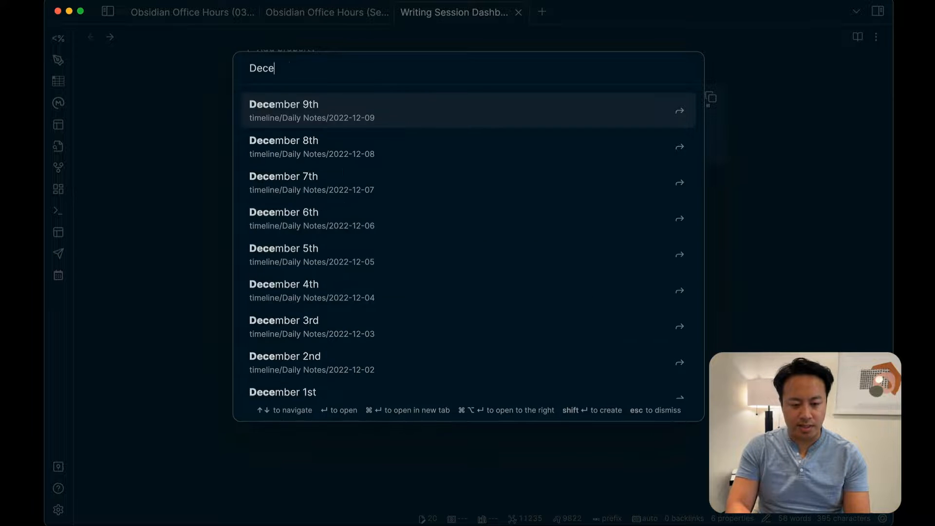
type("mber 20")
key("BackSpace")
key("BackSpace")
key("BackSpace")
key("BackSpace")
key("BackSpace")
type("r")
key("BackSpace")
type("er 20th, 2024")
key("Return")
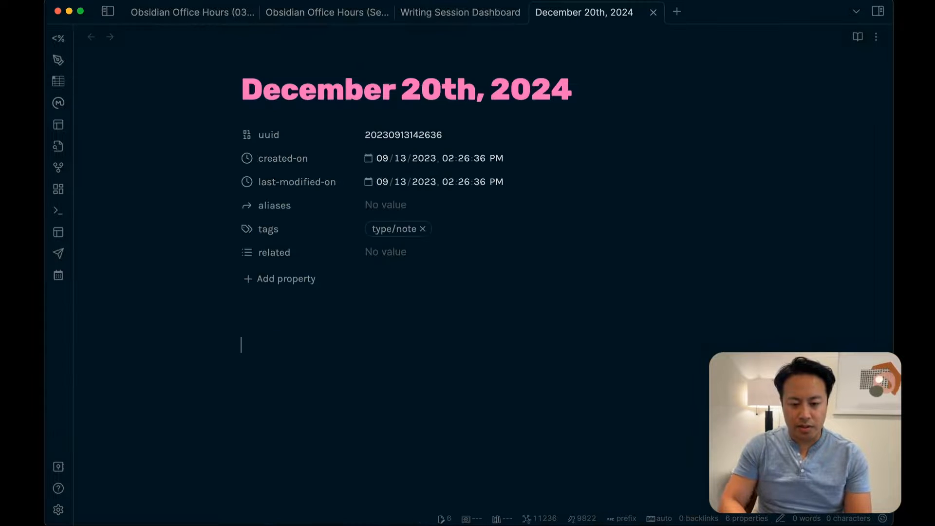
Try the daily template on the December 20th, 2024 note, delete the note and close its empty tab.
key("super+a")
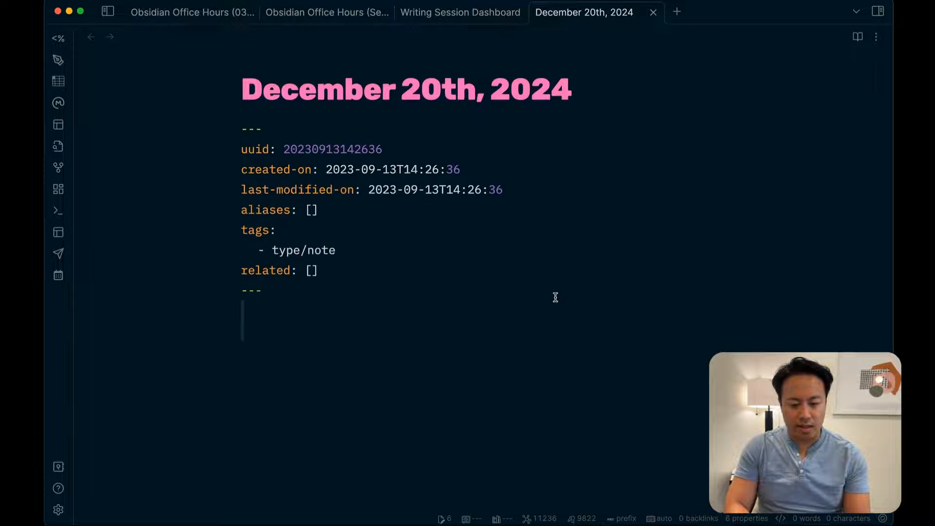
key("alt+e")
type("daily")
key("Return")
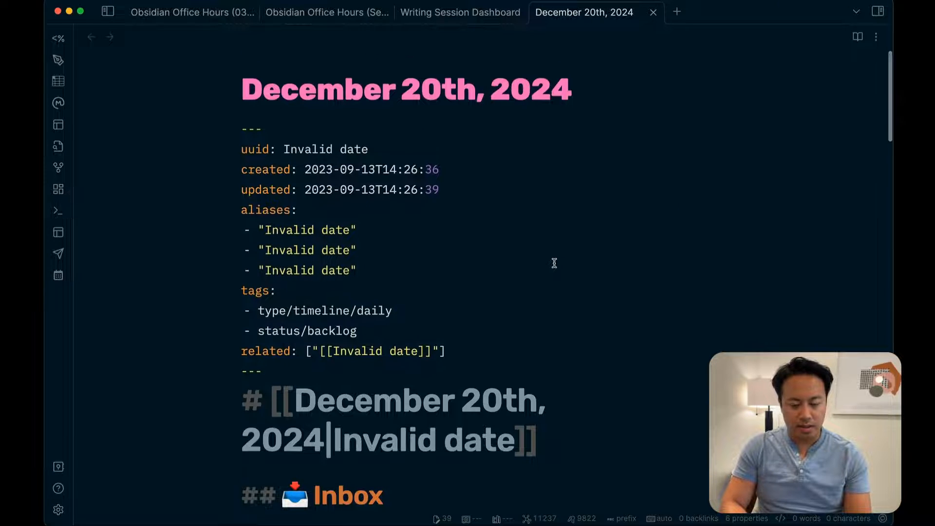
key("super+p")
type("delete")
key("Down")
key("Return")
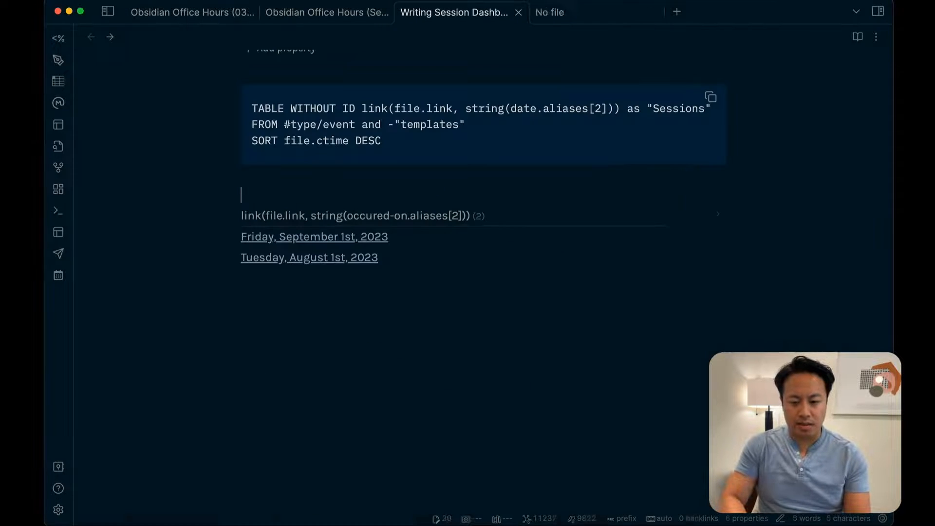
key("super+w")
Create a daily note named 2024-12-20.
key("super+o")
type("2023")
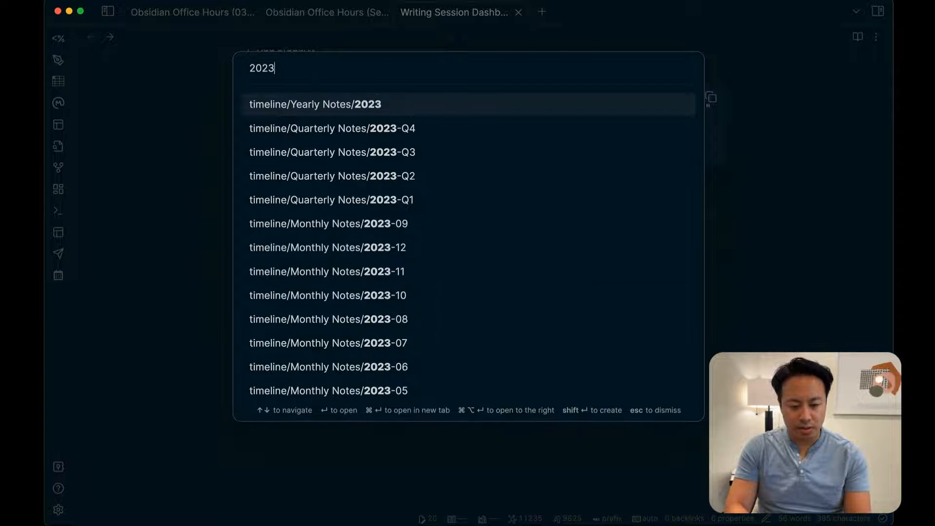
key("BackSpace")
type("40")
key("BackSpace")
type("-1202")
key("BackSpace")
type("-20")
key("Return")
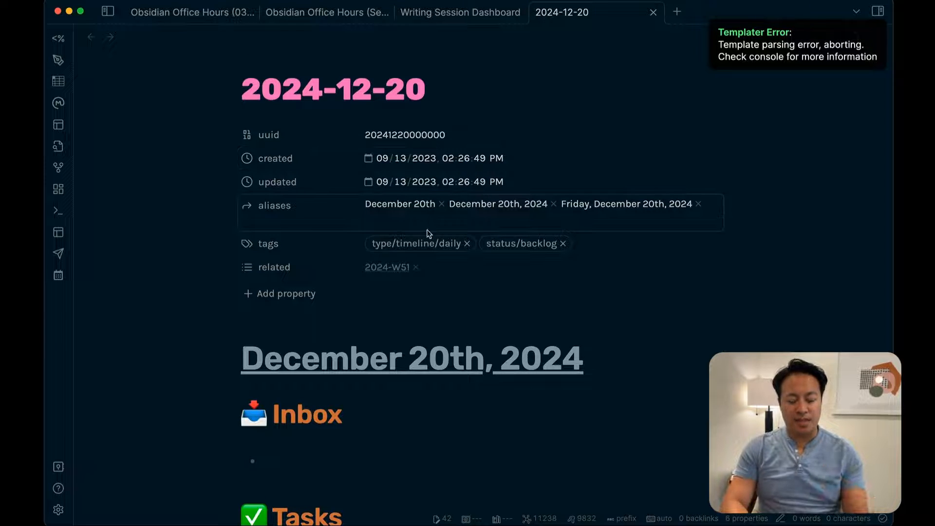
Examine the title and the three aliases of the 2024-12-20 note in its source, and return to the dashboard.
key("super+shift+e")
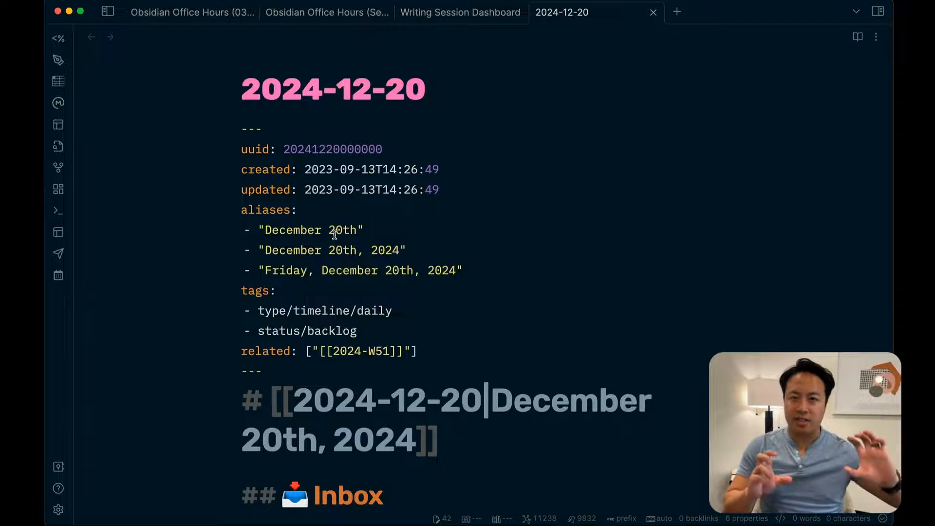
left_click_drag(425, 89, 189, 81)
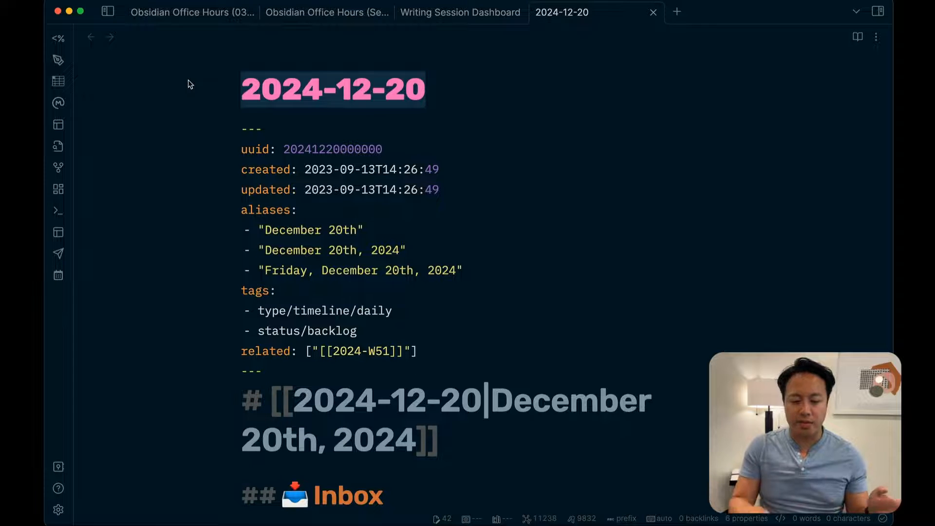
left_click_drag(263, 230, 359, 230)
left_click(380, 233)
left_click_drag(415, 249, 251, 245)
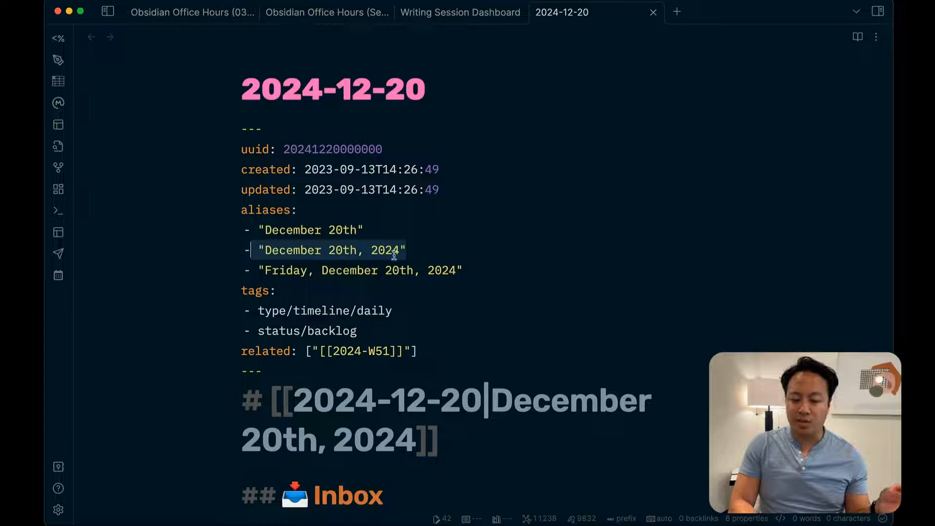
left_click_drag(476, 269, 254, 269)
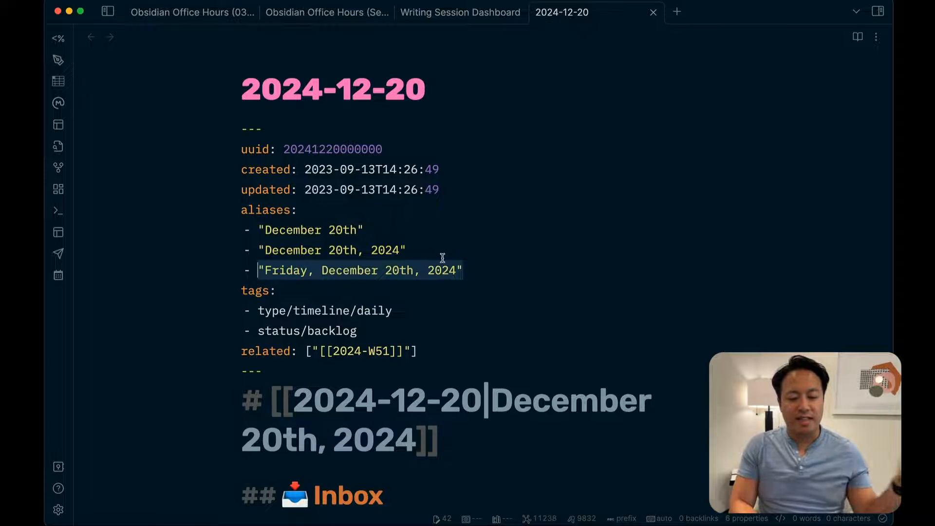
left_click(487, 270)
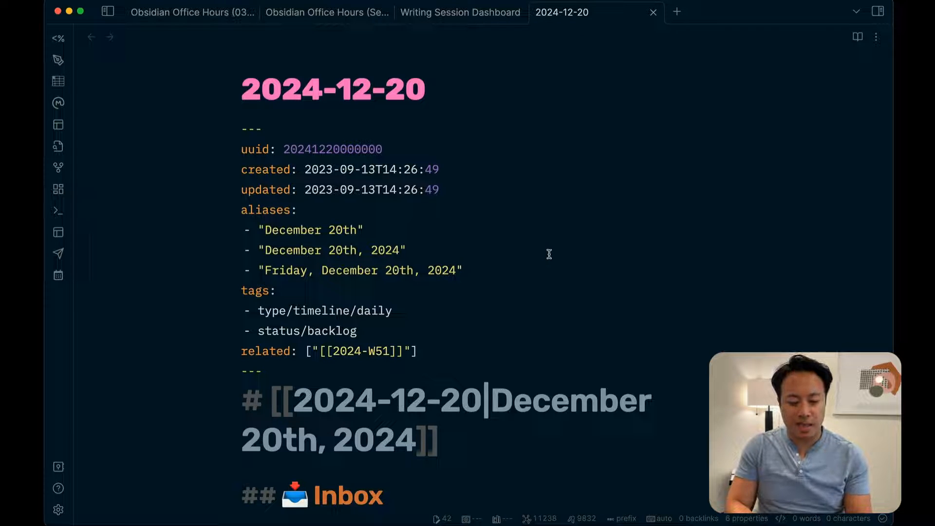
key("super+w")
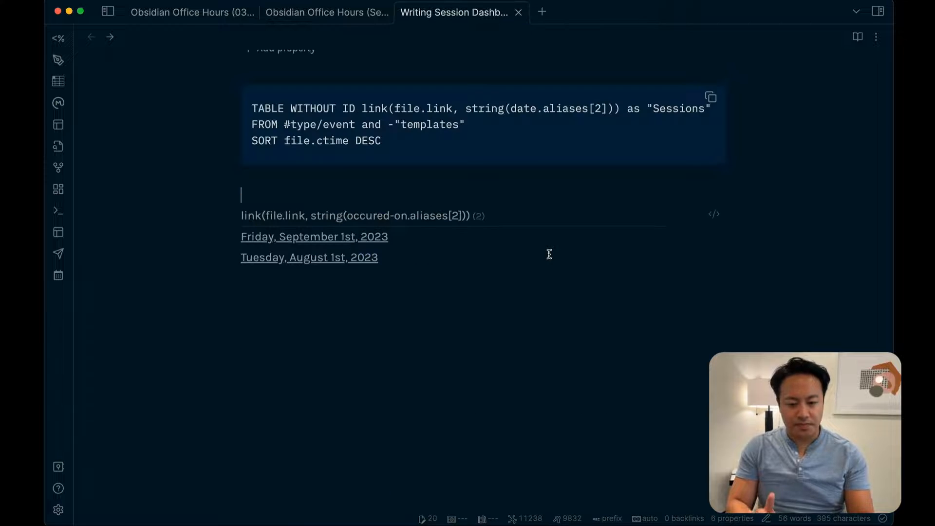
Name the dashboard query's column "Session Date" with an as clause and render the table.
key("Down")
left_click(666, 232)
type("as \"Date")
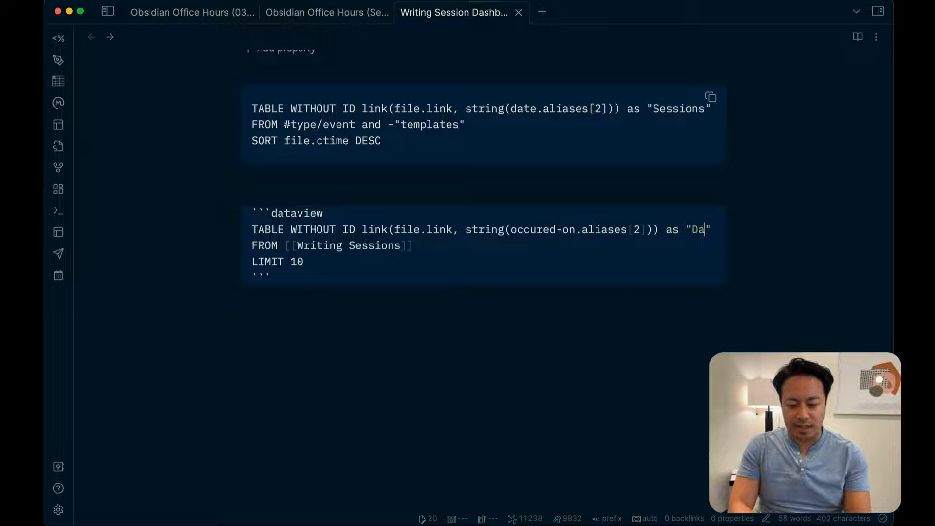
key("BackSpace")
key("BackSpace")
key("BackSpace")
key("BackSpace")
type("Session Date")
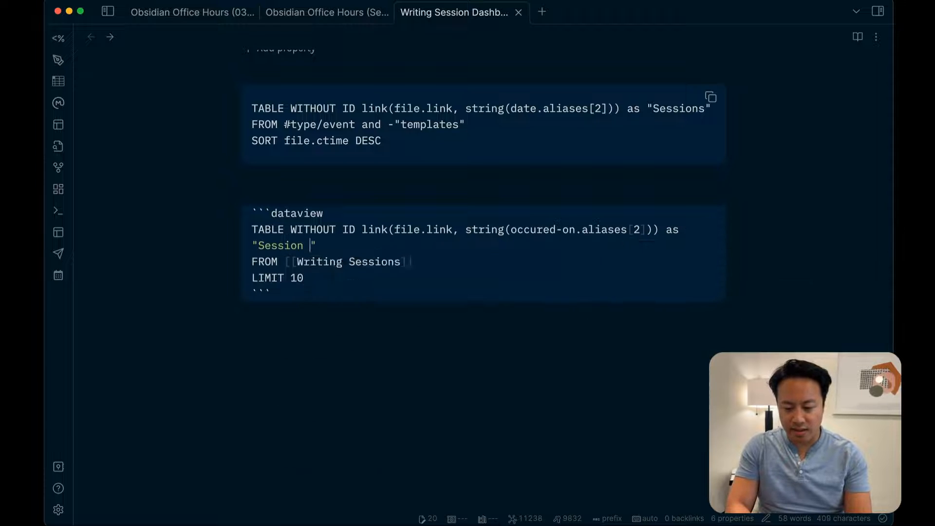
key("Up")
key("Up")
key("Up")
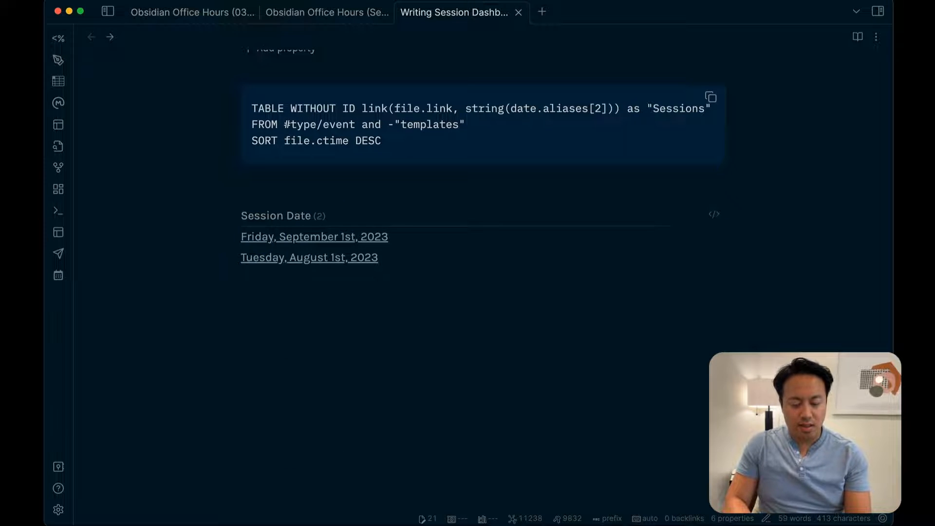
Copy the whole Session Date dataview code block from the dashboard.
key("Down")
key("shift+Down")
key("shift+Down")
key("shift+Down")
key("shift+Down")
key("shift+Down")
key("shift+Down")
key("super+c")
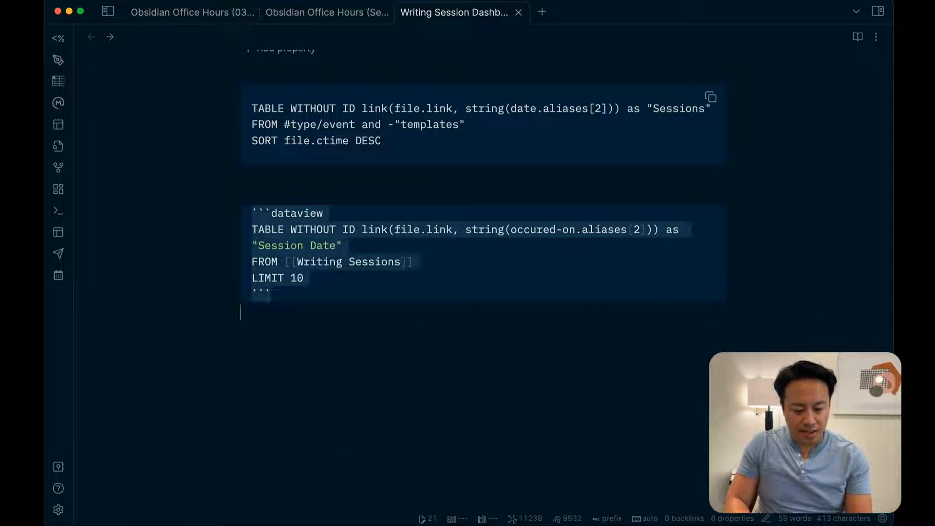
Replace the old Sessions reference code block above the table with the copied Session Date dataview block.
key("Up")
key("Up")
key("Up")
key("Up")
key("shift+End")
key("shift+Up")
key("shift+Up")
key("shift+Up")
key("shift+Up")
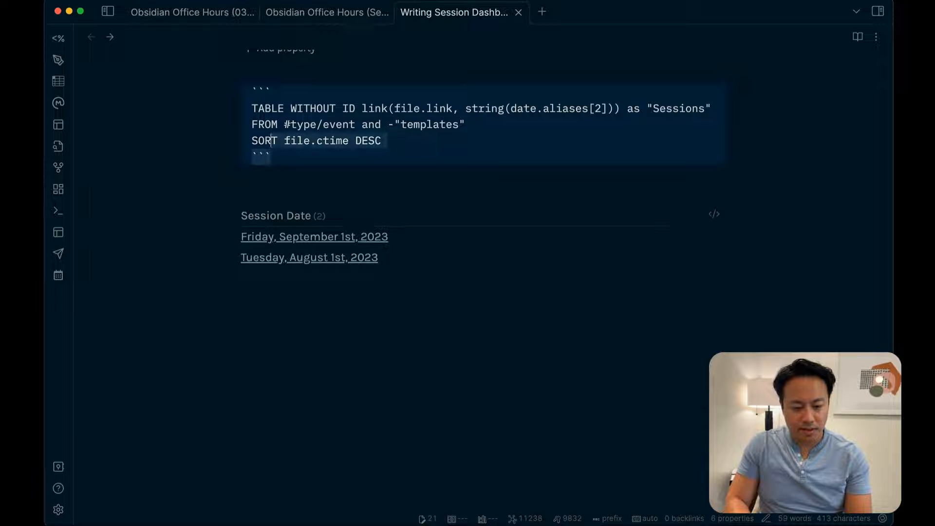
key("shift+Home")
key("super+v")
Change the pasted reference block's language identifier to js.
key("Up")
key("Up")
key("Up")
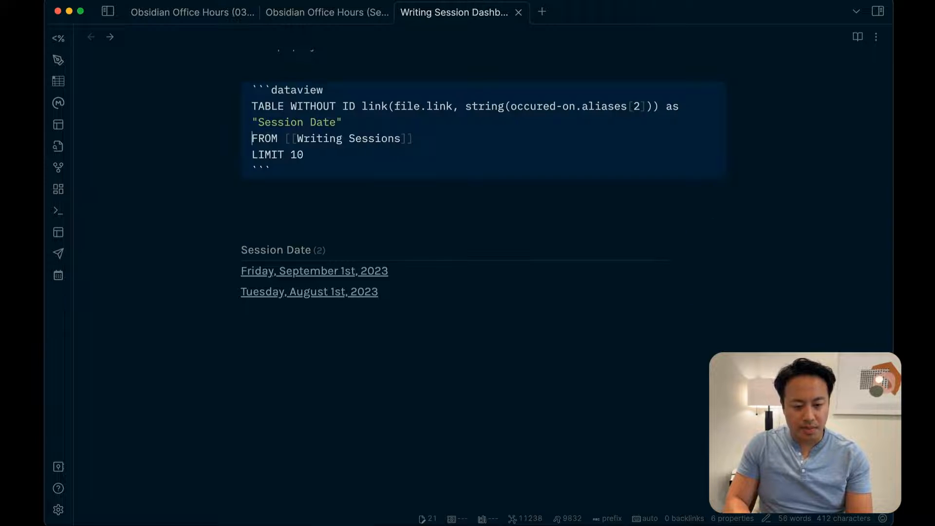
key("shift+End")
key("BackSpace")
type("js")
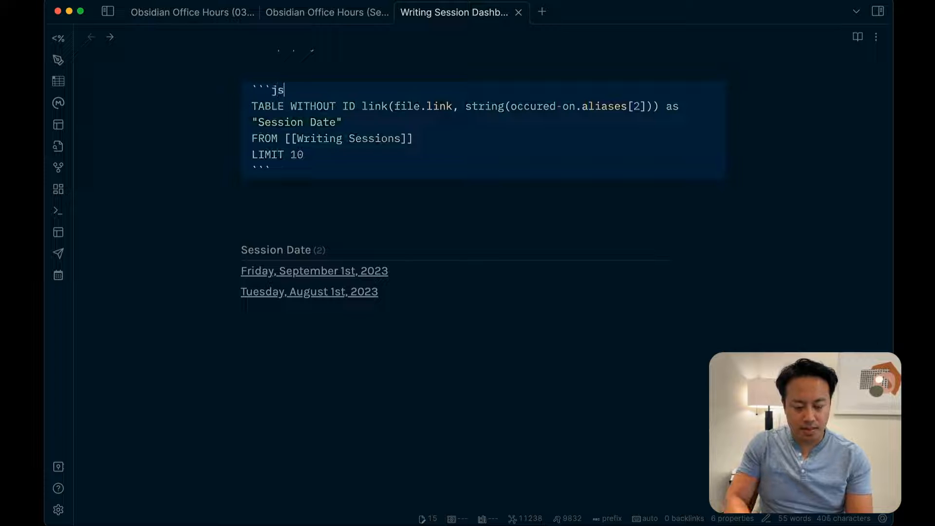
Delete the extra blank line between the js reference block and the Session Date table.
key("Down")
key("Down")
key("Down")
key("Down")
key("Down")
key("Down")
key("Down")
key("Down")
key("Down")
key("Up")
key("BackSpace")
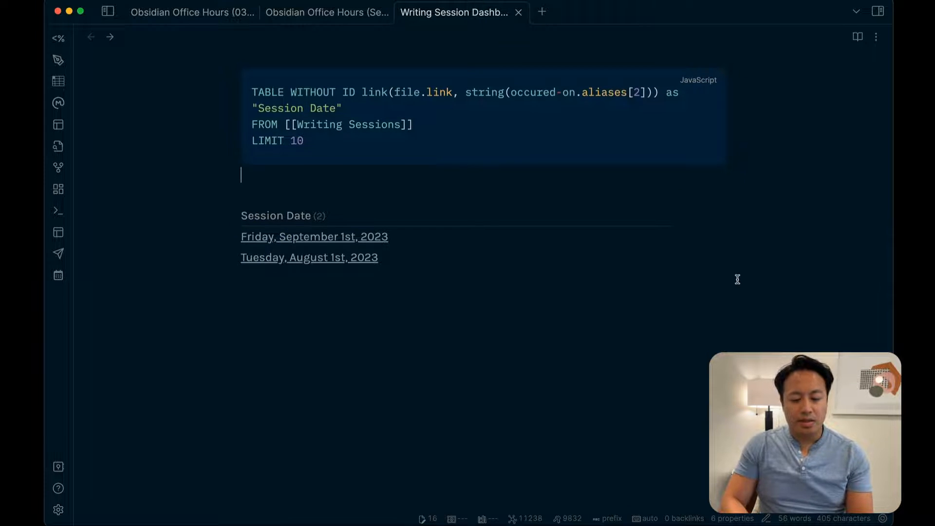
Examine the occured-on property and link function in the js block against the Session Date table's links.
scroll(625, 187, "up", 1)
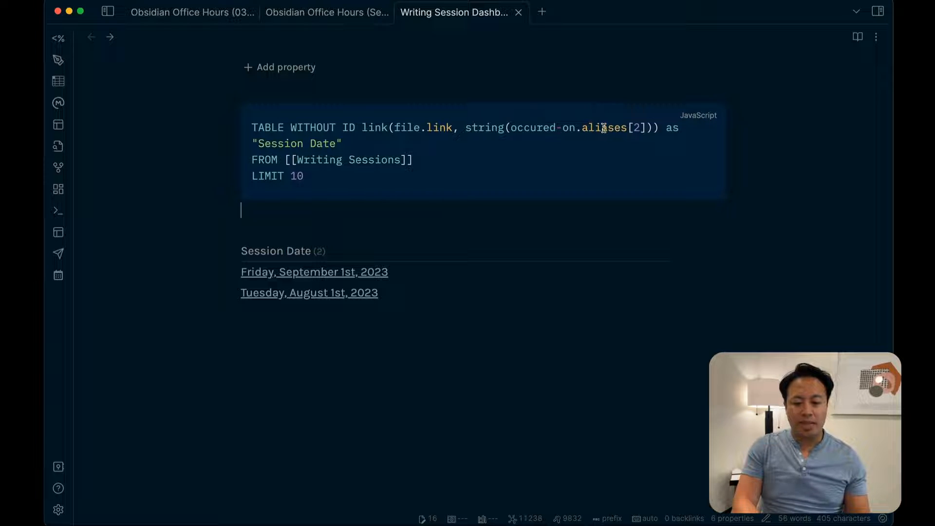
left_click_drag(511, 127, 575, 128)
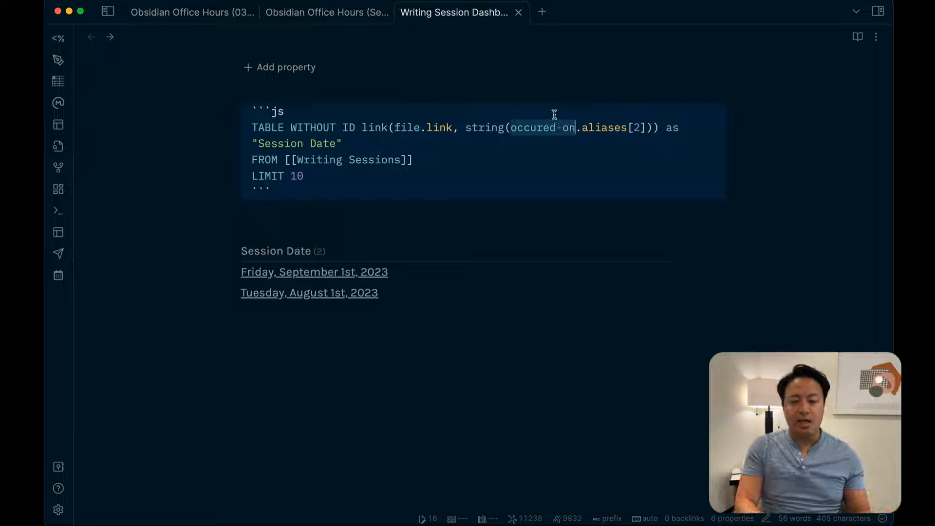
double_click(368, 127)
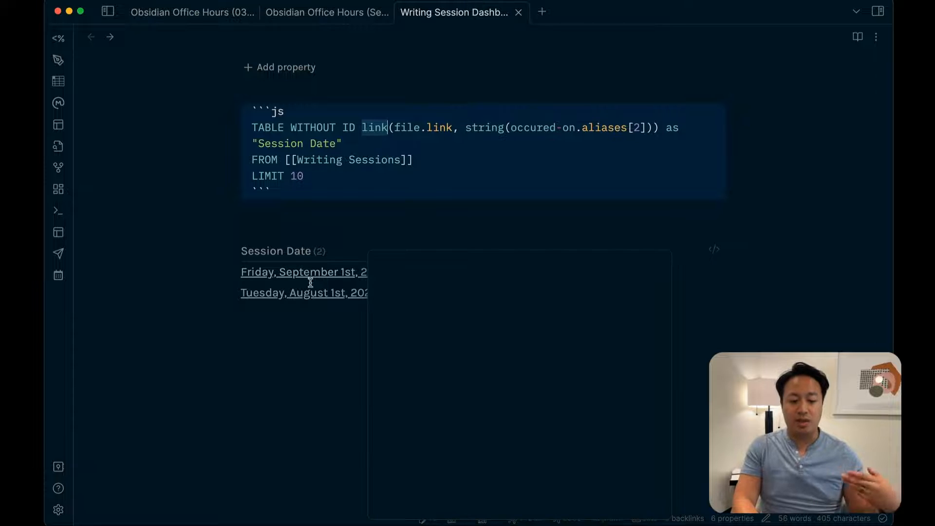
mouse_move(319, 276)
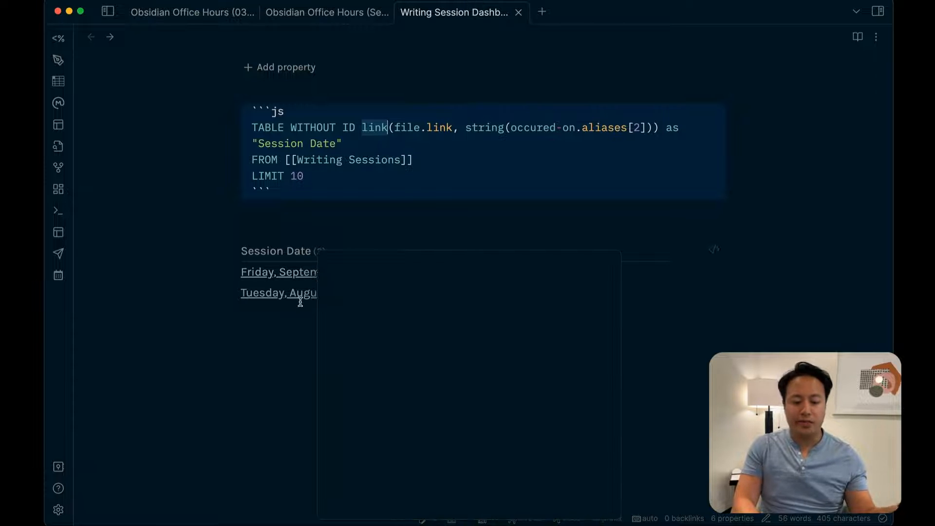
Add the line "SORT occurred-on" between the FROM and LIMIT lines of the js reference block.
left_click(433, 162)
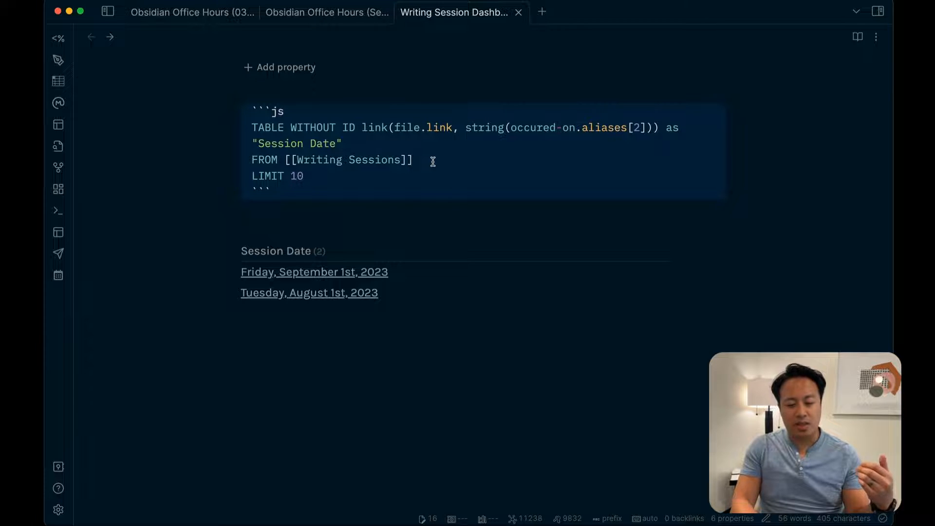
key("Return")
type("SORT occurred-on")
key("Down")
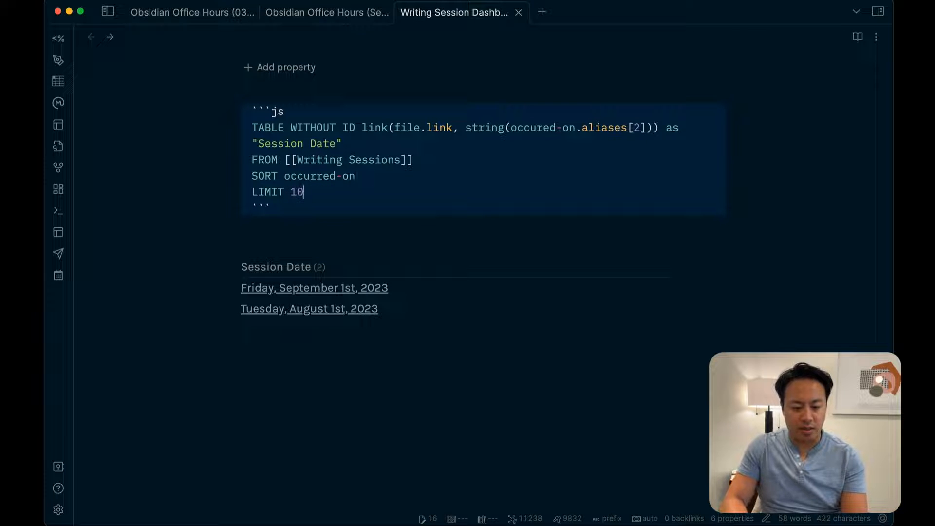
Add the line "SORT occured-on" above LIMIT 10 in the live dataview query and render the table.
key("Down")
key("Down")
key("Down")
key("Down")
key("End")
key("Return")
type("SORT occure")
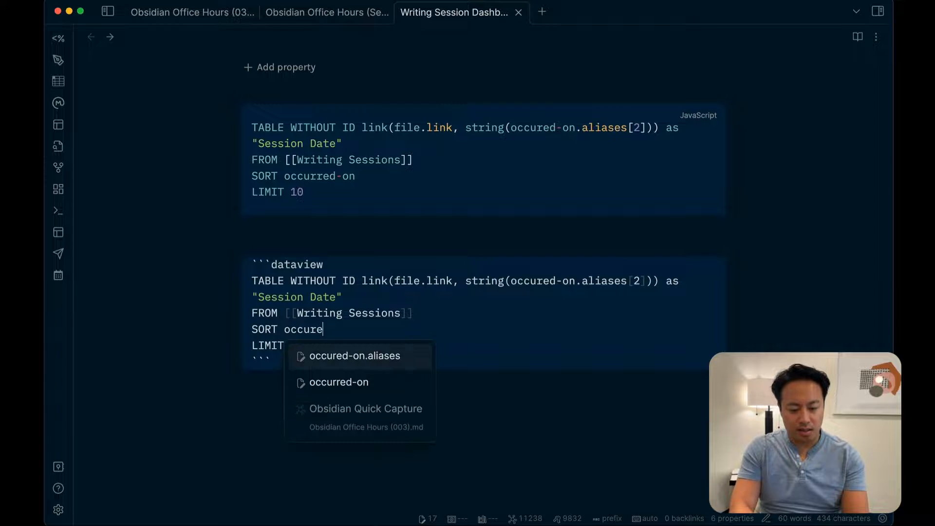
type("d-on")
key("Escape")
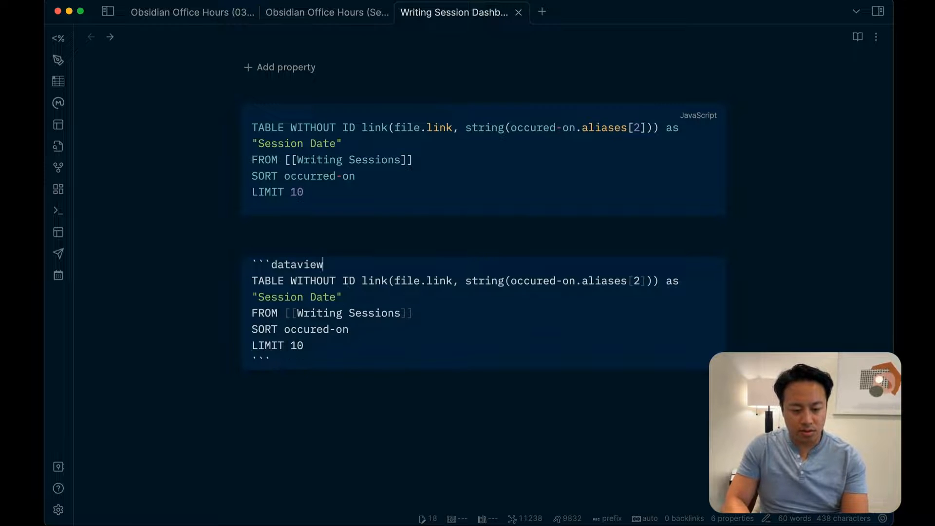
key("Up")
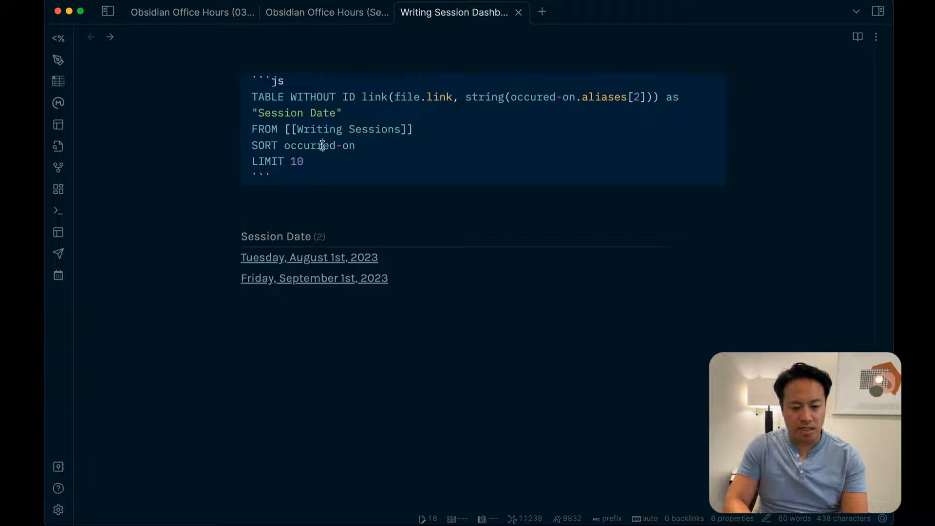
Change the sort field in the js reference block to occured-on so it matches the live query.
left_click(323, 146)
key("BackSpace")
left_click(453, 204)
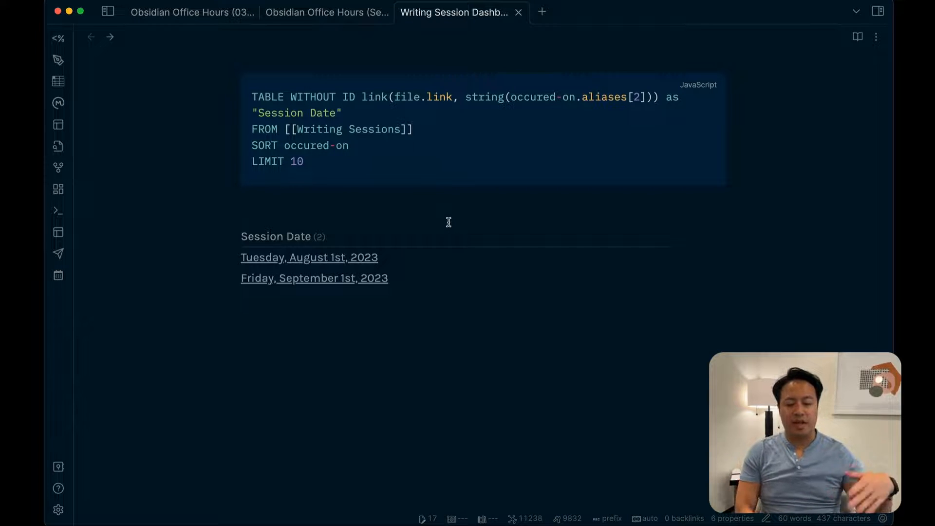
Append DESC to the live dataview query's SORT occured-on line and render the table.
key("Down")
key("Down")
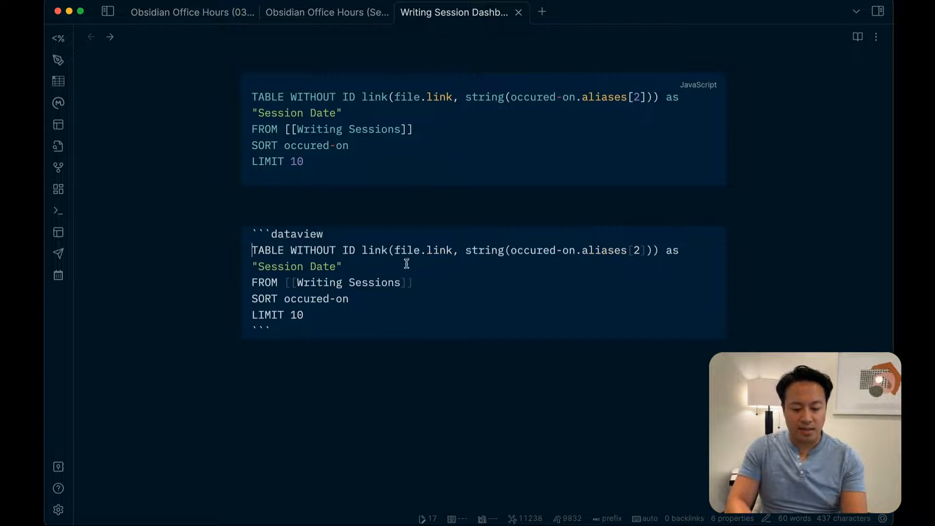
left_click(391, 295)
type("DESC")
left_click(382, 282)
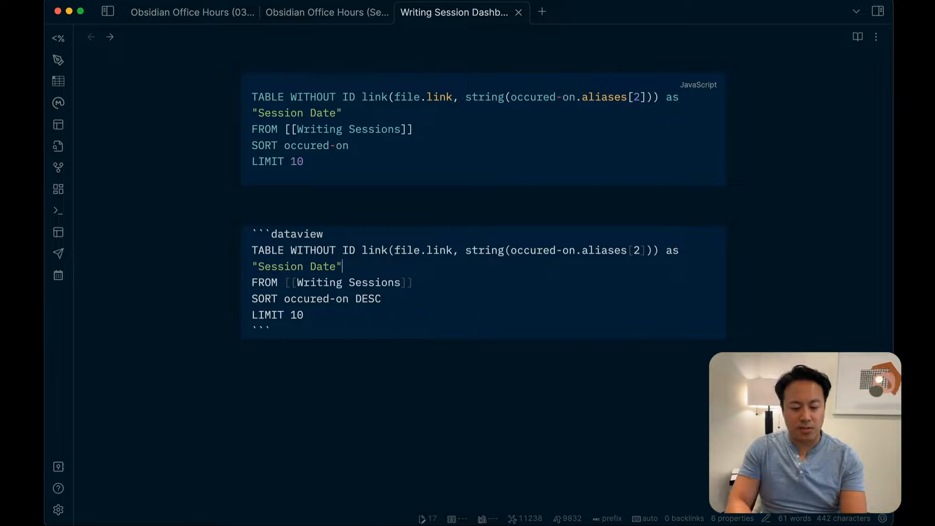
key("Up")
key("Up")
key("Up")
key("Up")
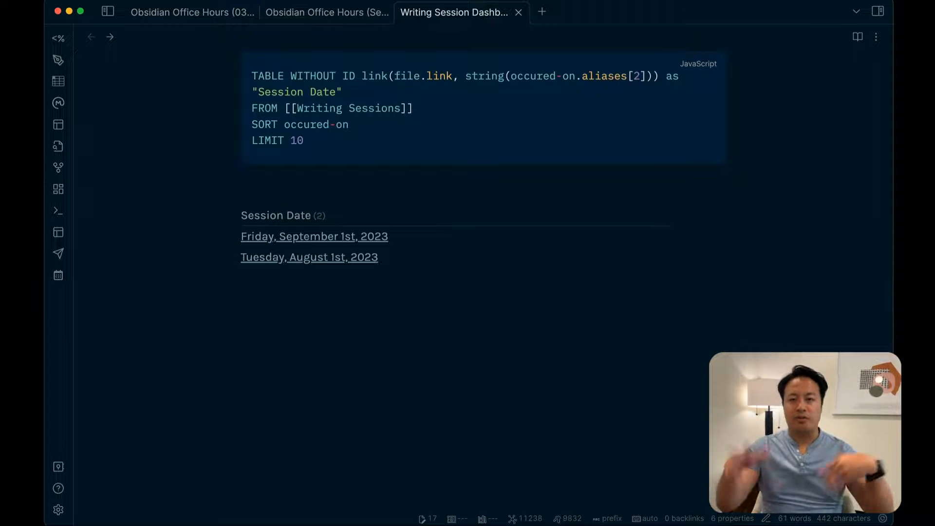